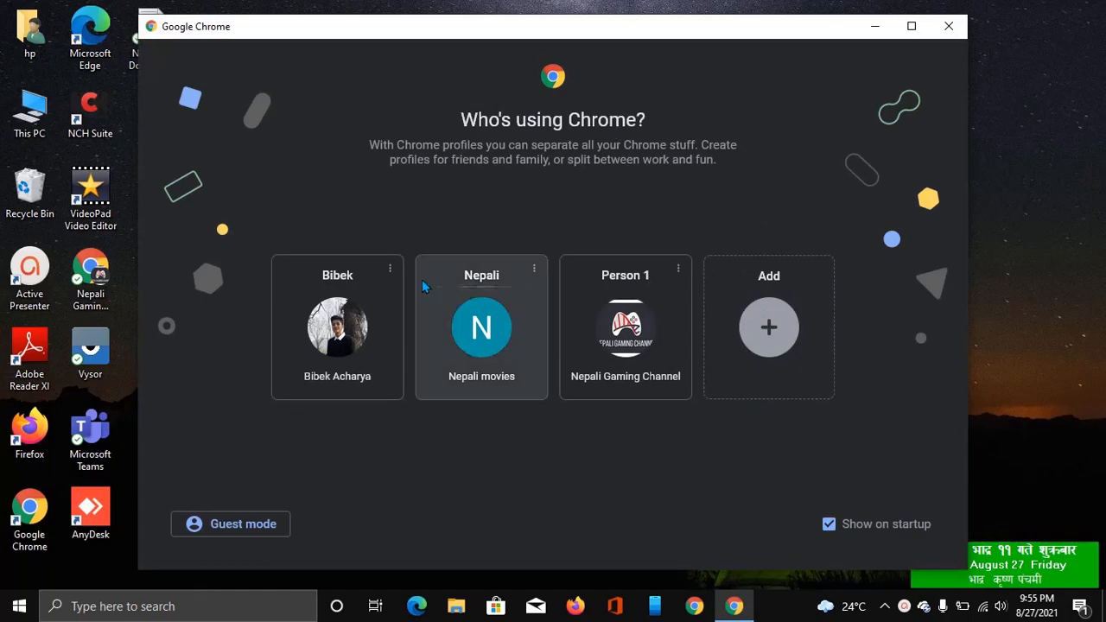
- Open the flutter.dev website in the first listed Chrome profile
left_click(337, 337)
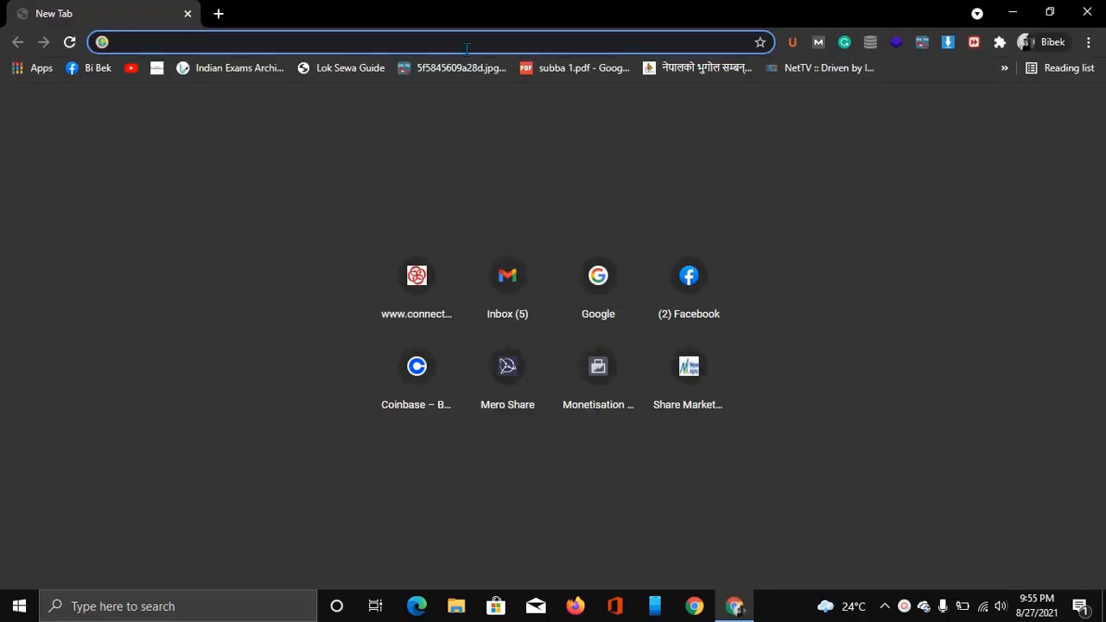
type("flutter.dev")
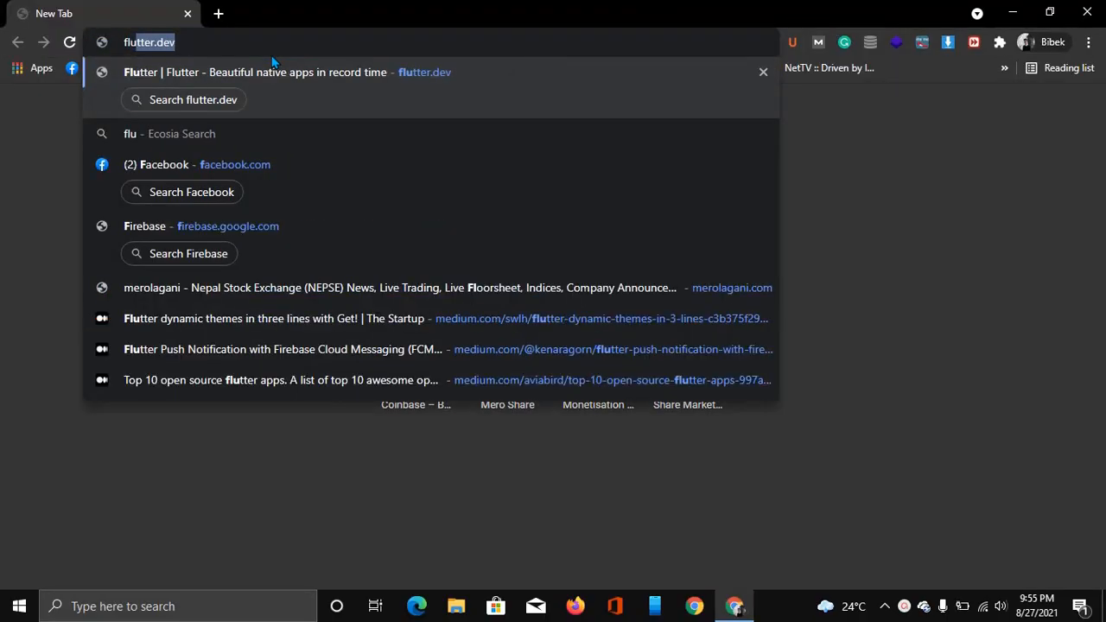
key("Return")
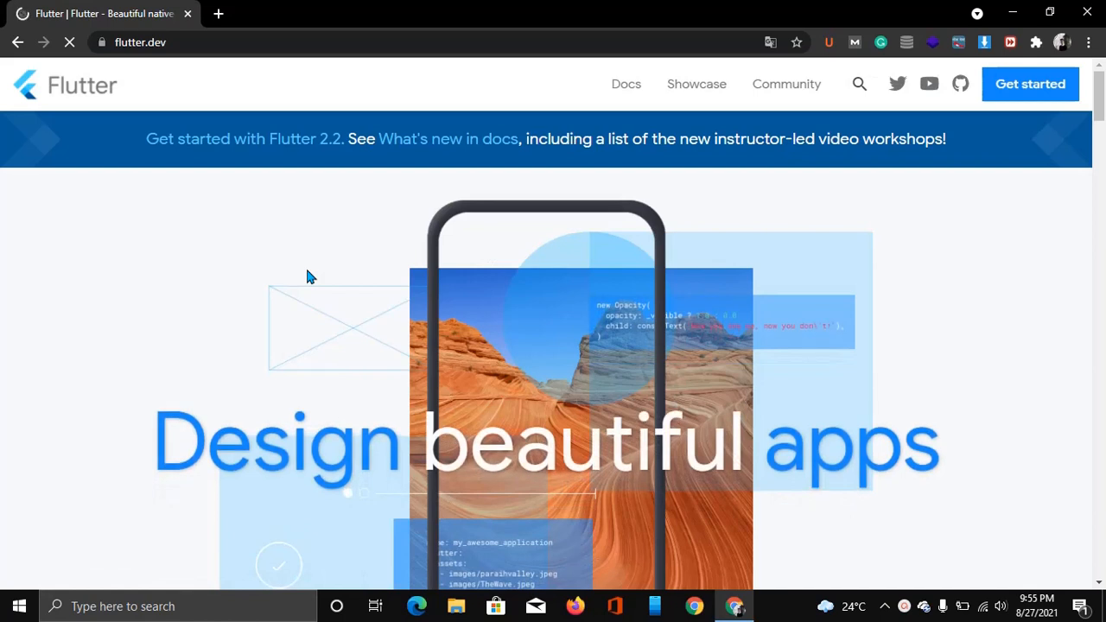
- Open the Windows installation guide from the Flutter getting-started page and review its system requirements
left_click(1037, 86)
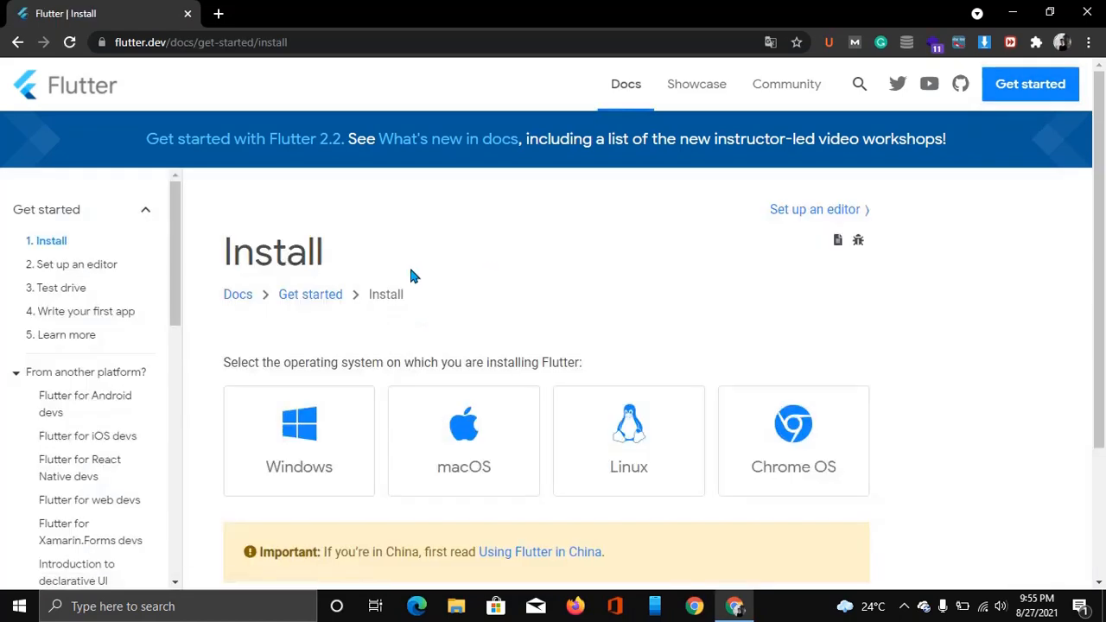
scroll(408, 264, "down", 3)
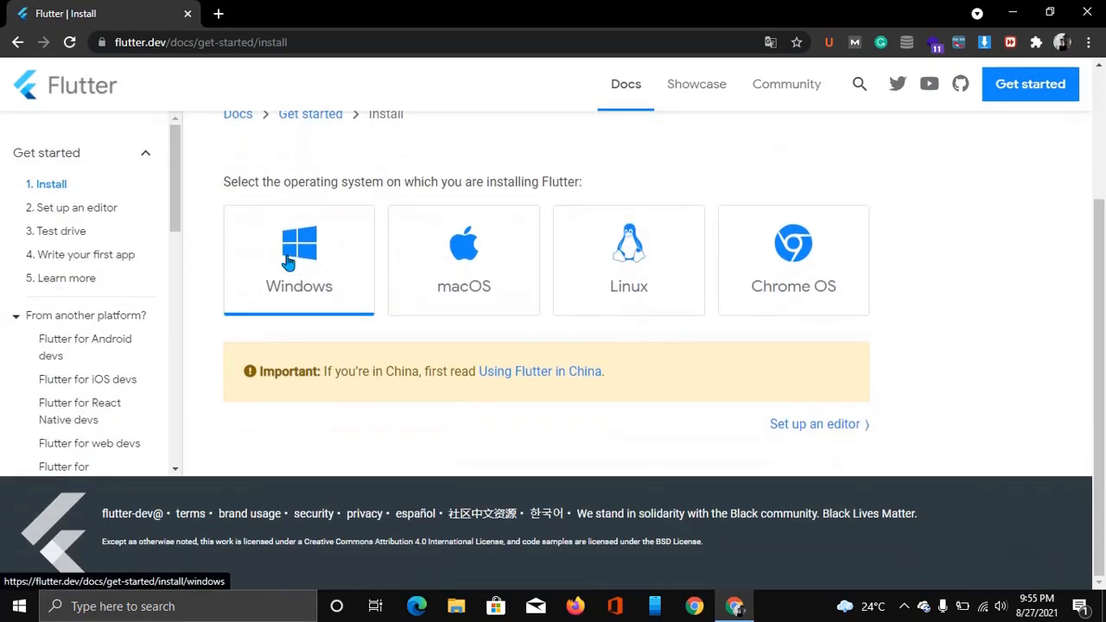
left_click(289, 262)
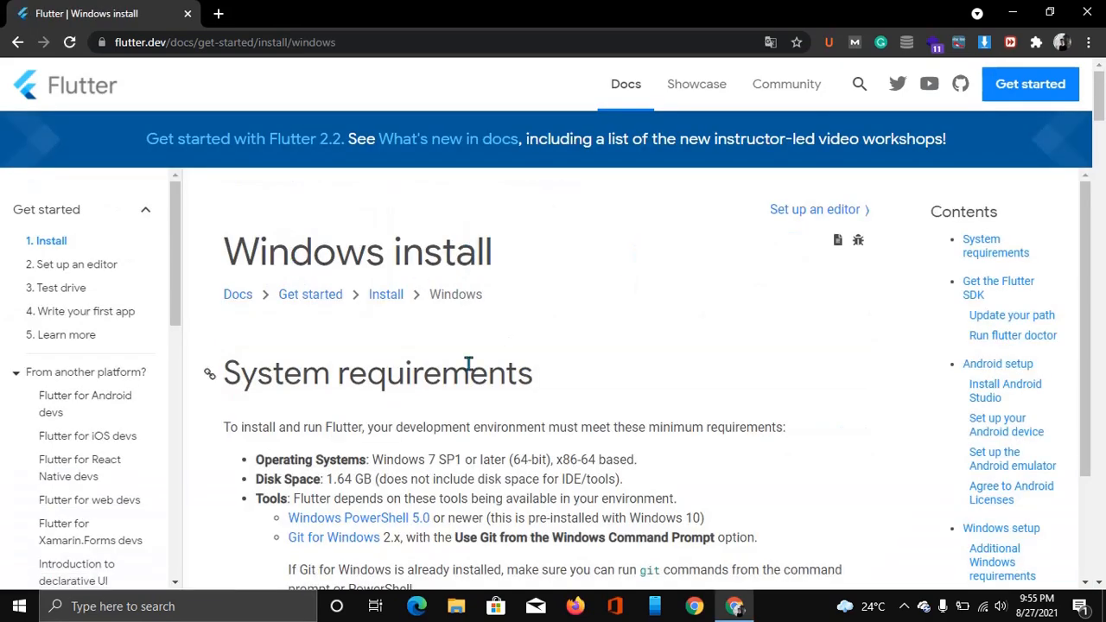
scroll(467, 363, "down", 2)
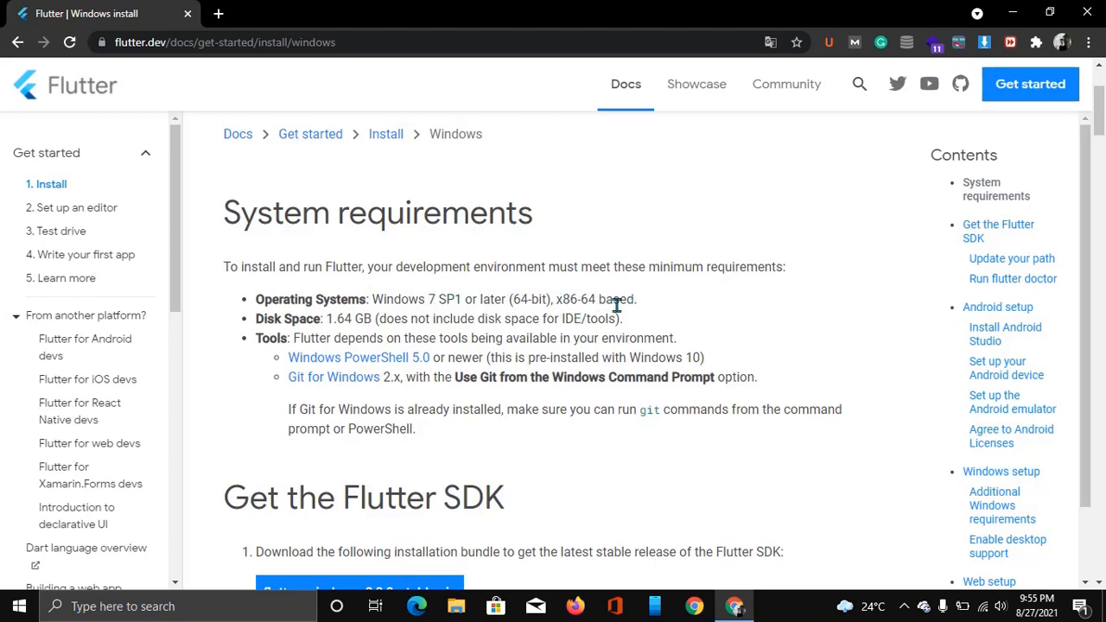
scroll(617, 305, "down", 2)
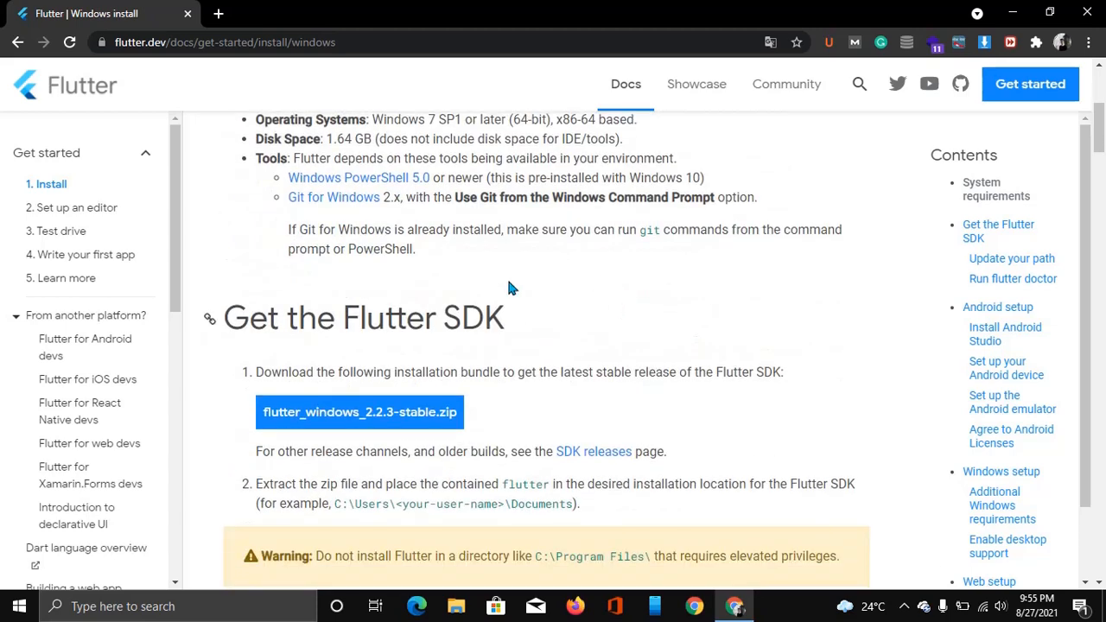
scroll(509, 283, "up", 1)
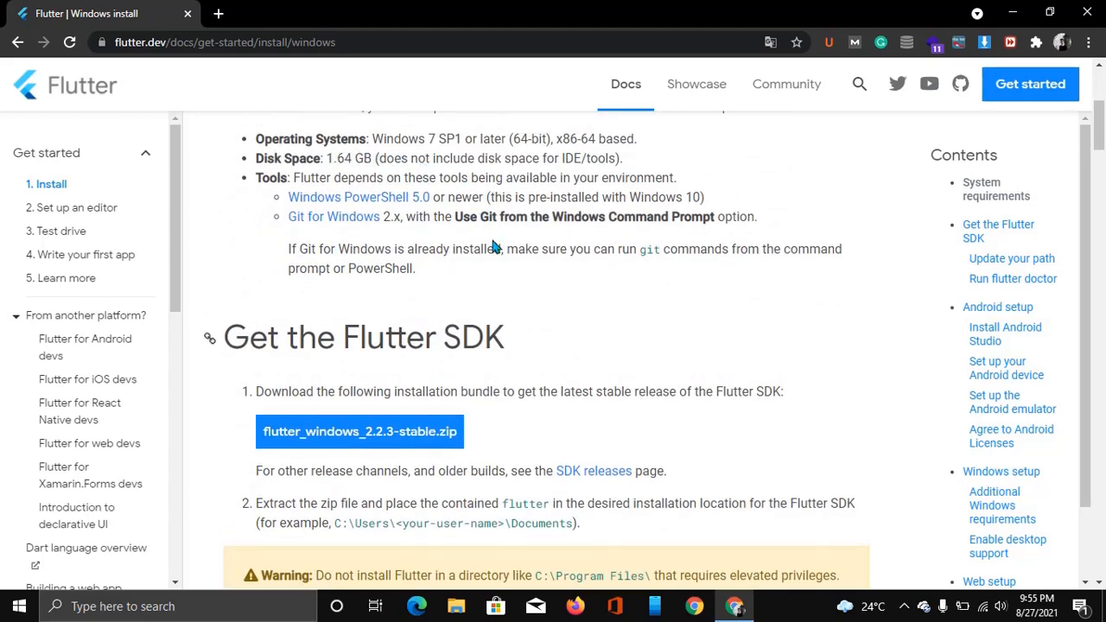
- Minimize the browser and review the Flutter setup requirements listed in the desktop file New Text Document
left_click(1011, 14)
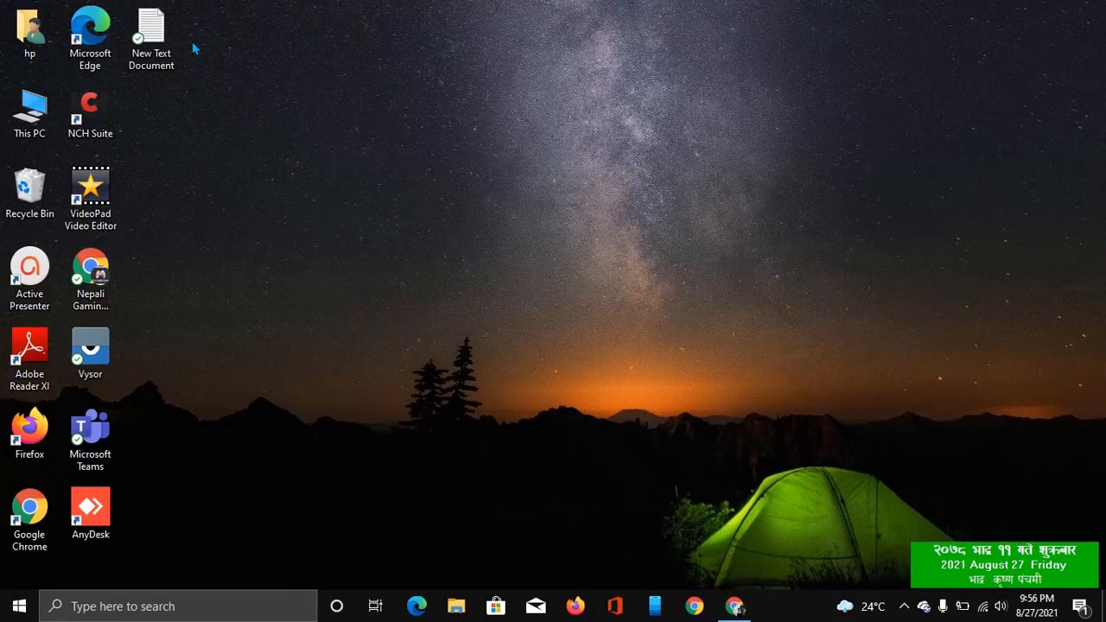
double_click(151, 35)
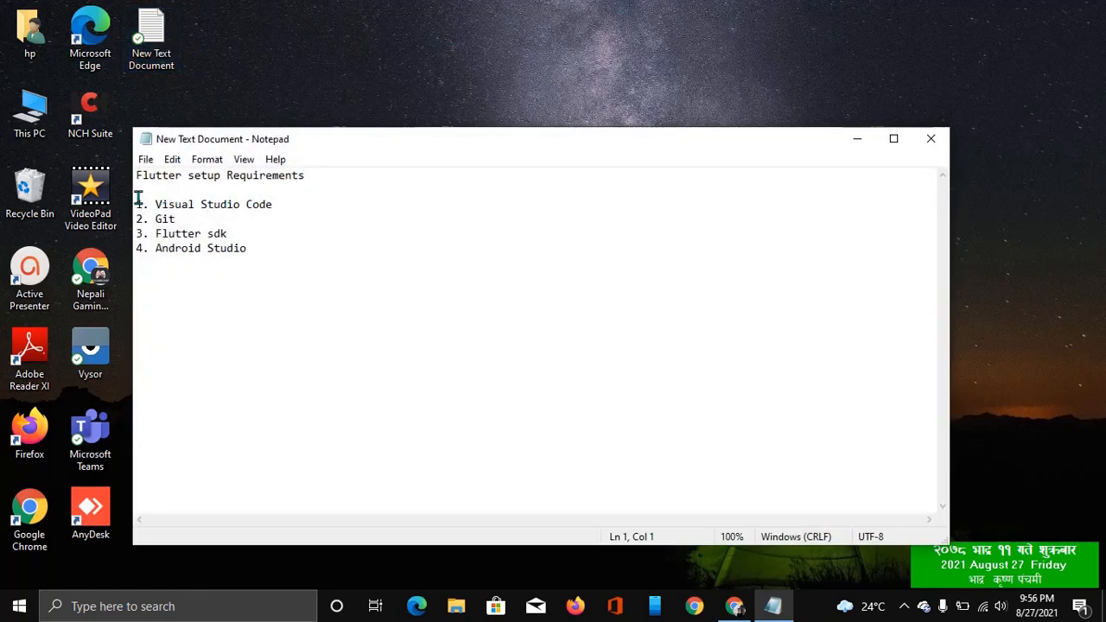
left_click_drag(138, 203, 291, 205)
left_click(286, 205)
left_click(198, 219)
left_click(229, 233)
left_click(855, 138)
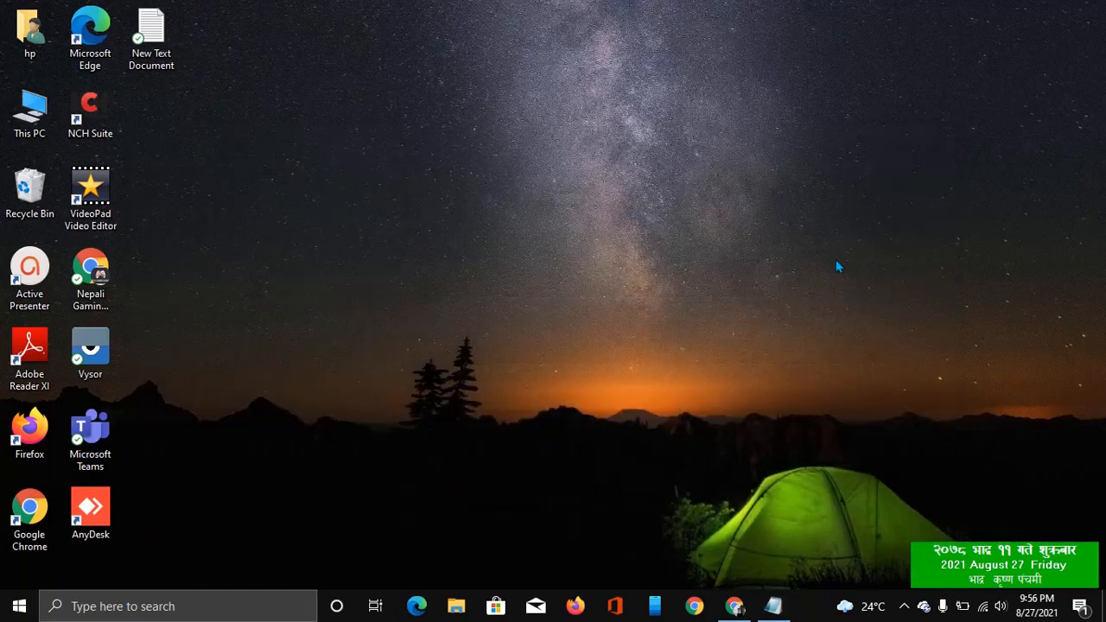
- Return to Chrome and search Google for "vs code download" in a new tab
left_click(734, 605)
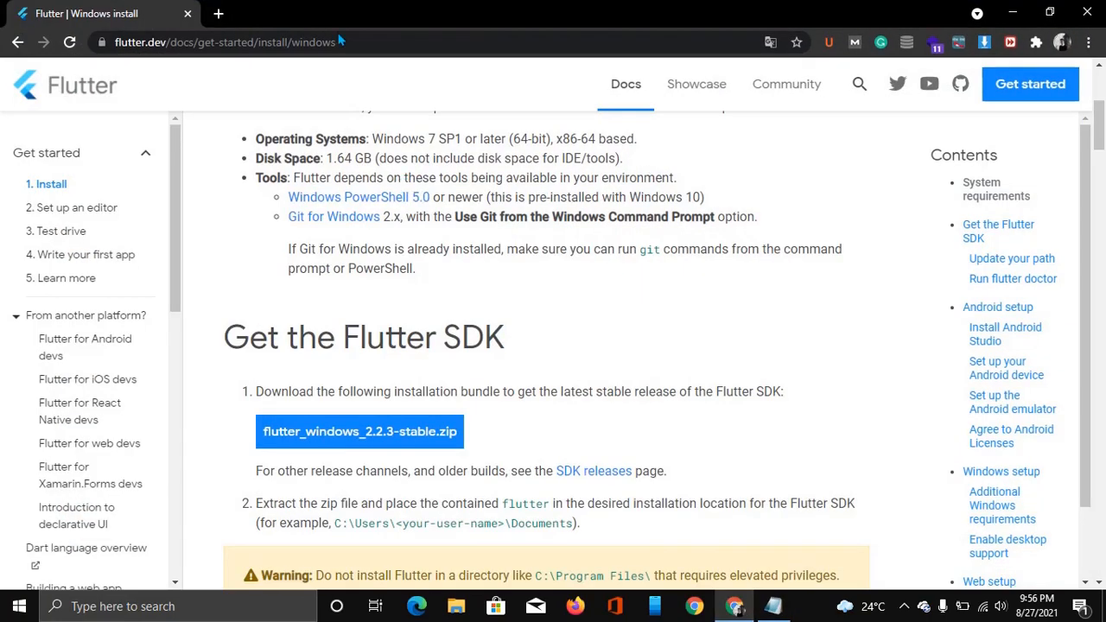
left_click(219, 13)
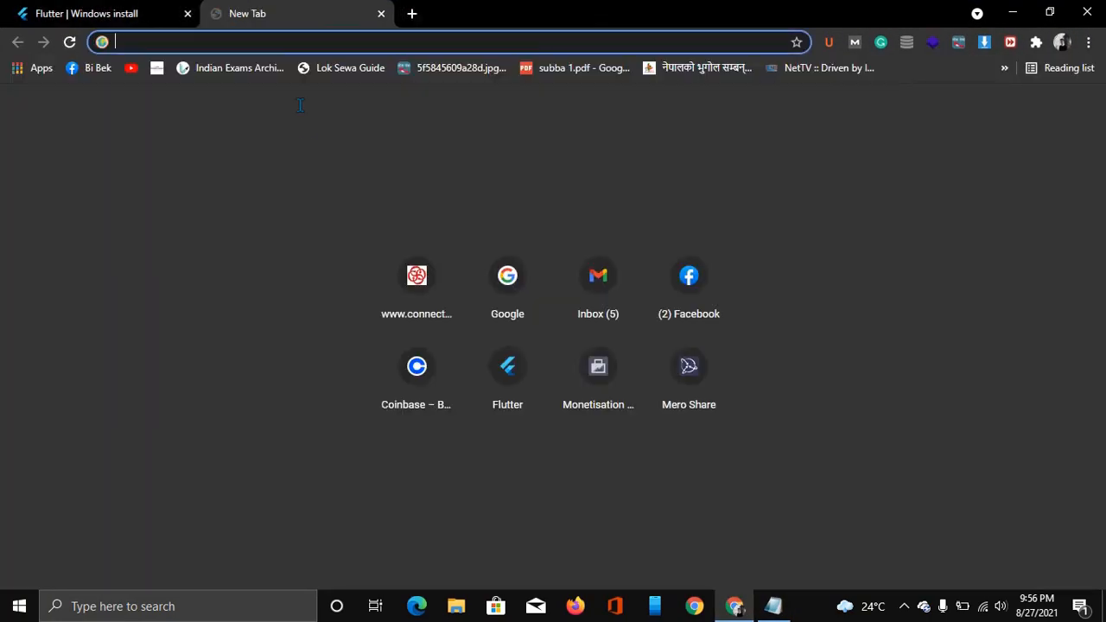
type("goo")
key("Return")
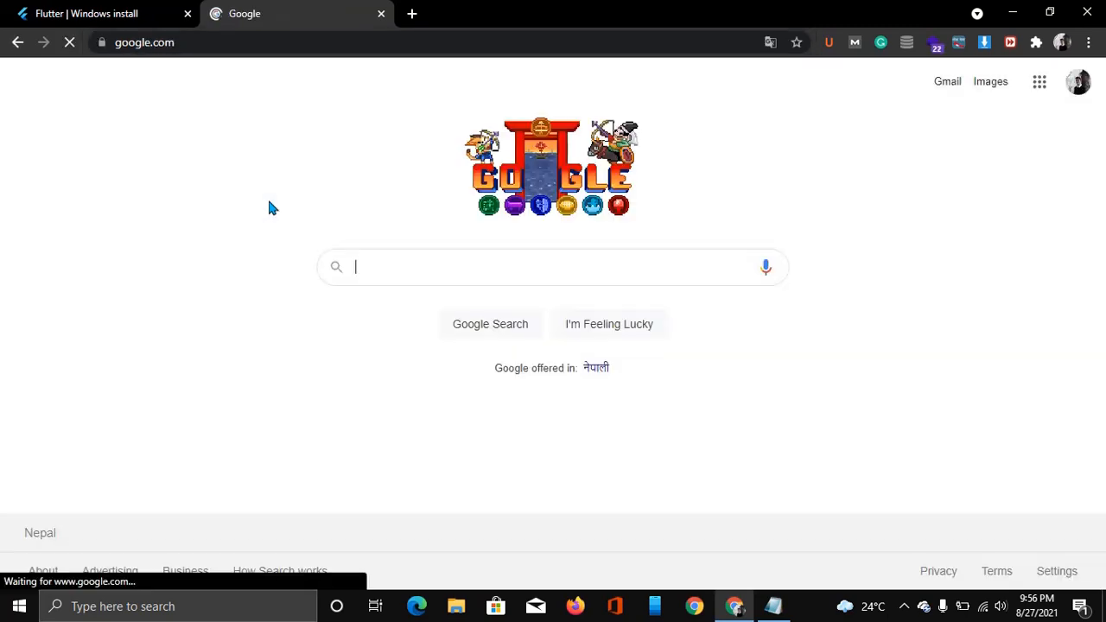
type("vs code ")
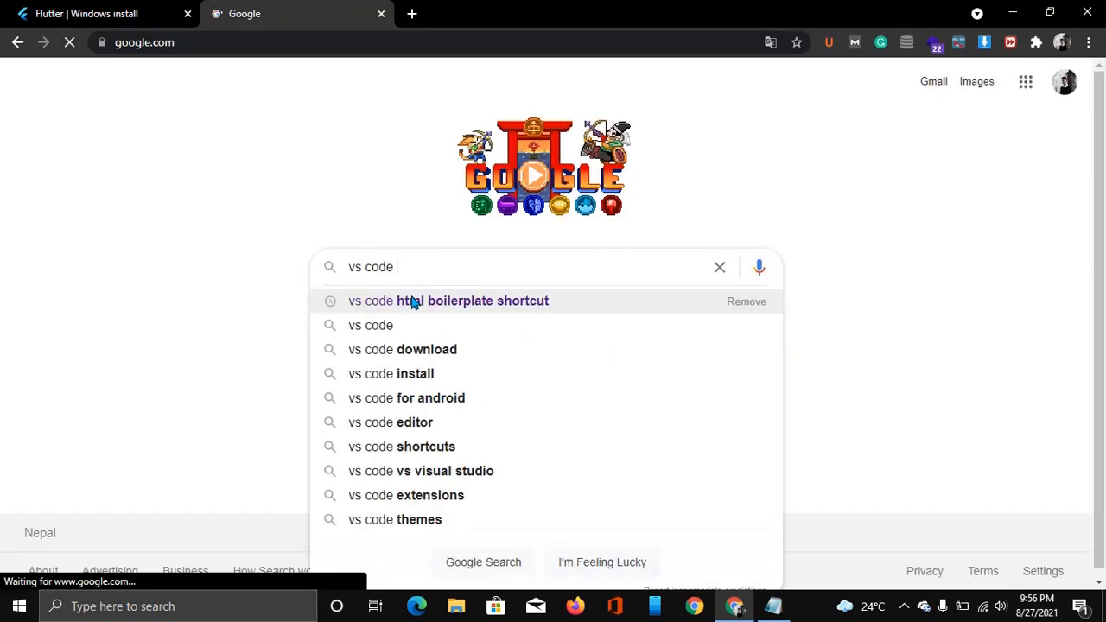
type("download")
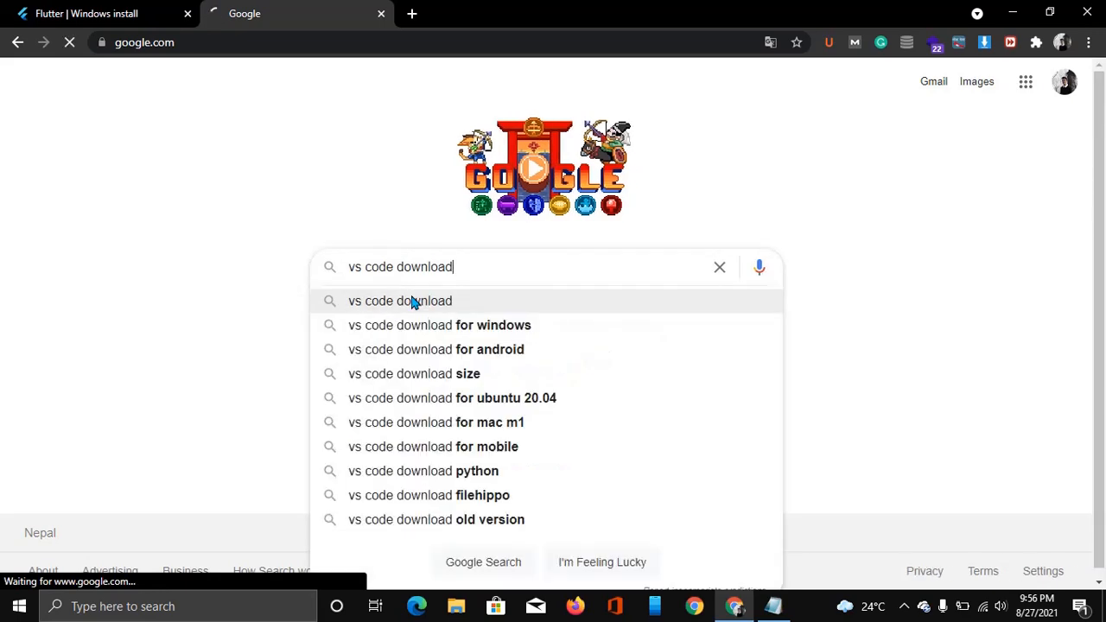
key("Return")
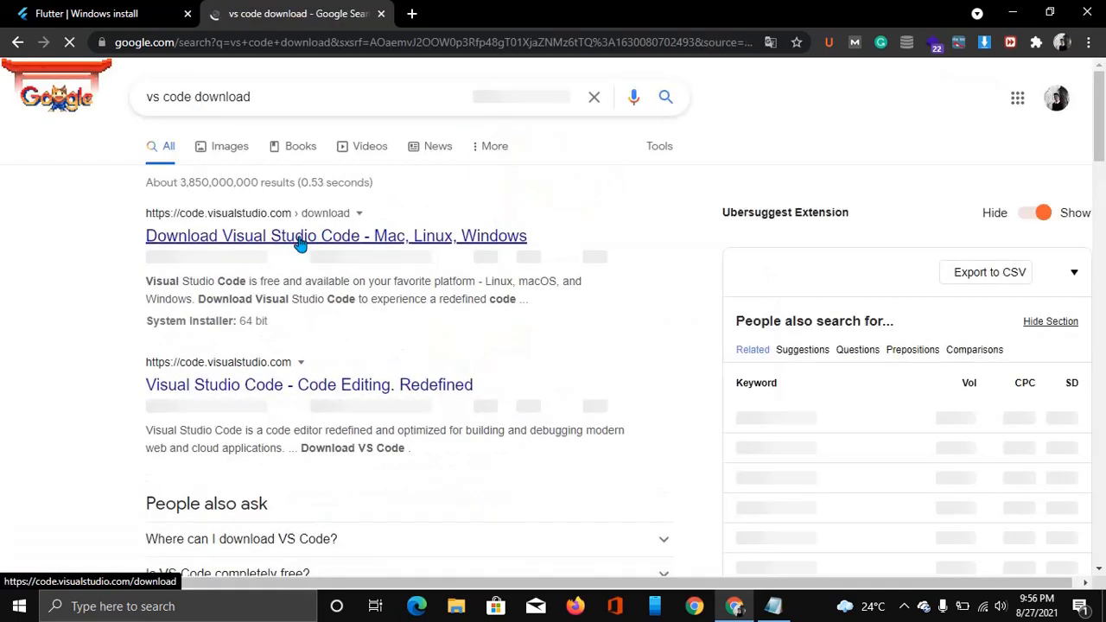
- Download the Windows installer of Visual Studio Code from the official code.visualstudio.com download page
left_click(295, 239)
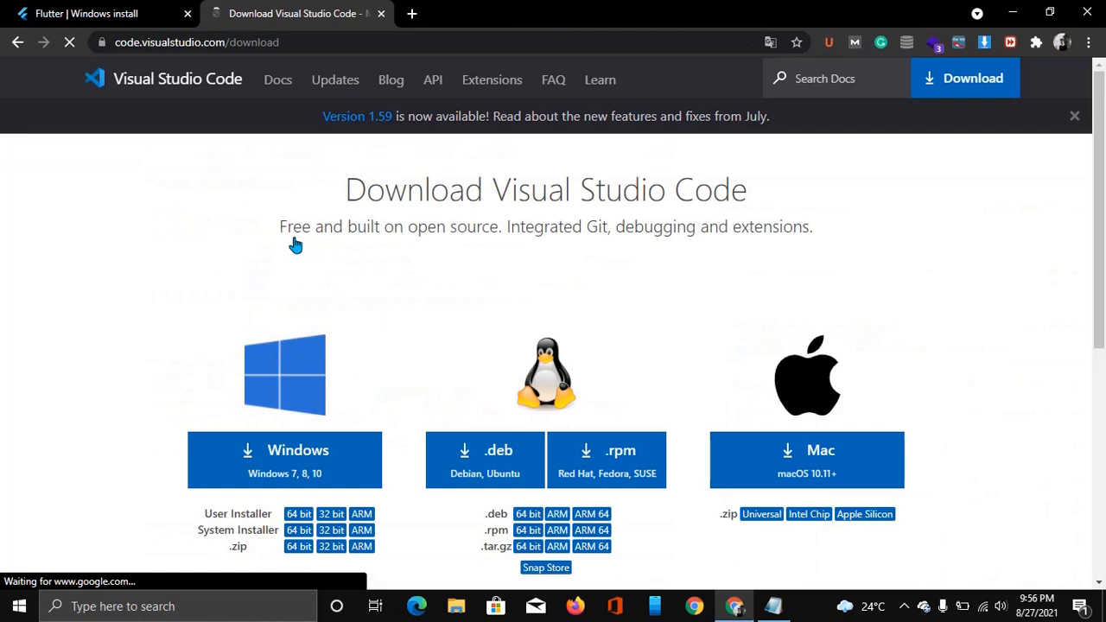
scroll(457, 376, "down", 2)
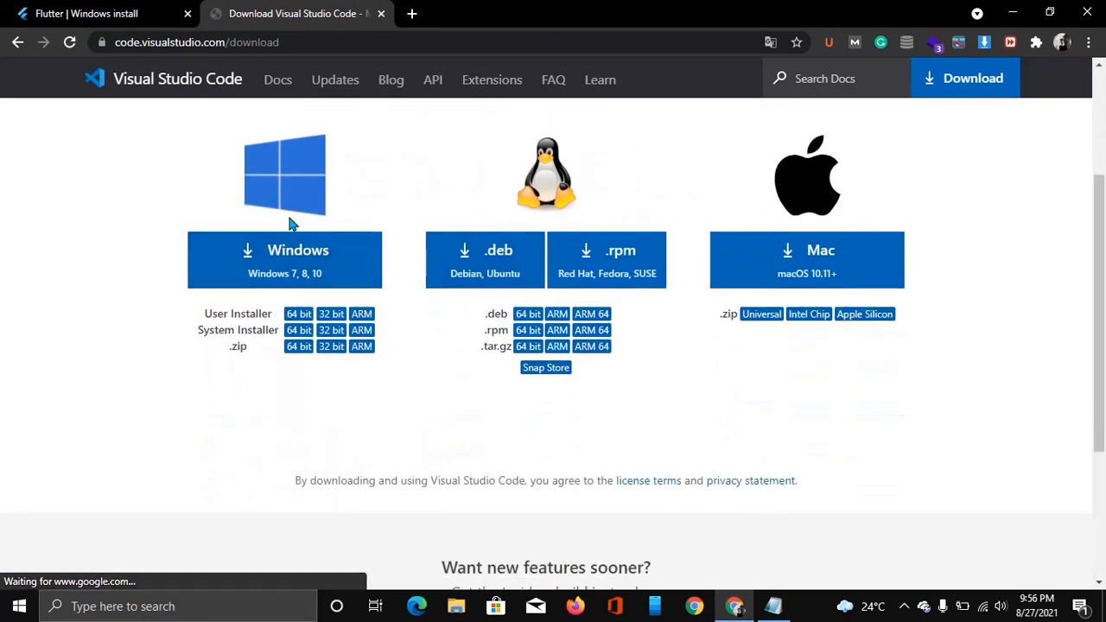
left_click(274, 268)
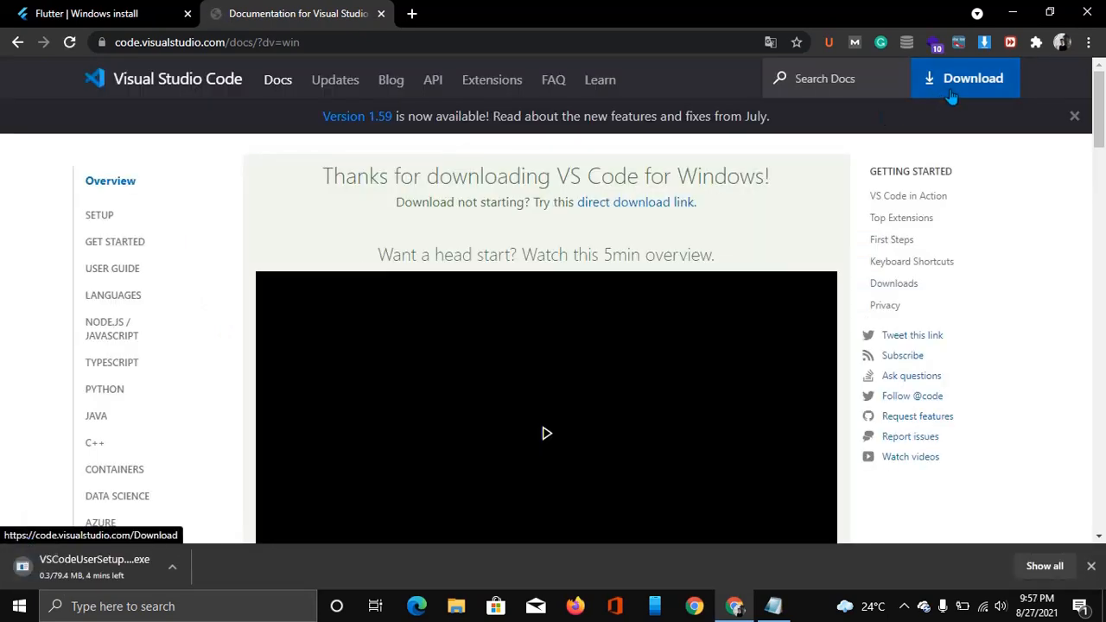
- Search Google for "git download" in a new tab and download Git for Windows from git-scm.com
left_click(411, 14)
type("goo")
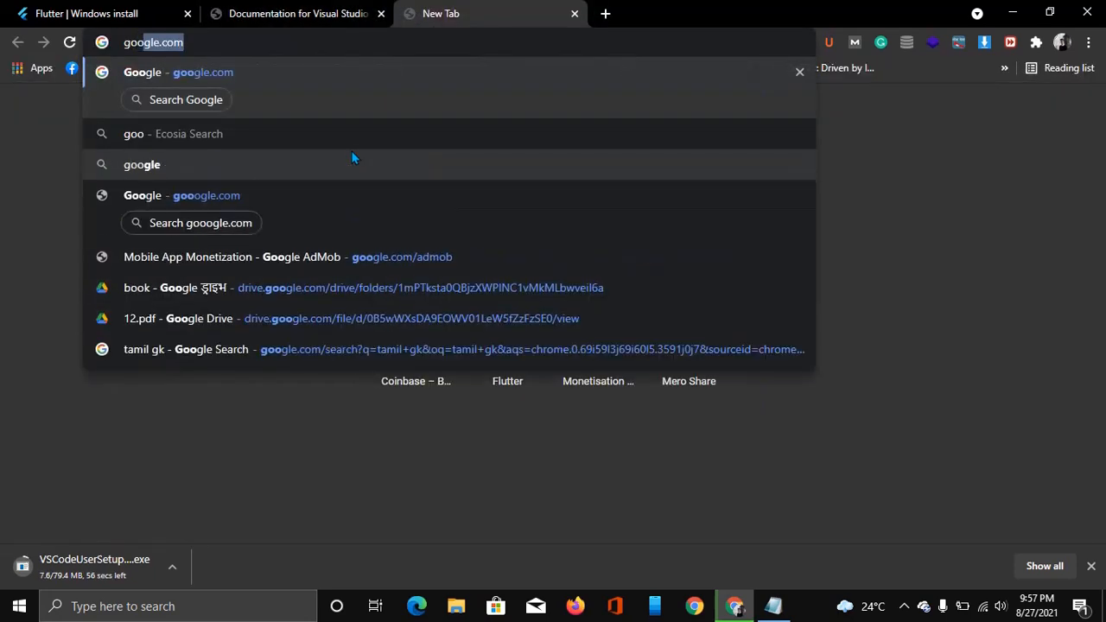
key("Return")
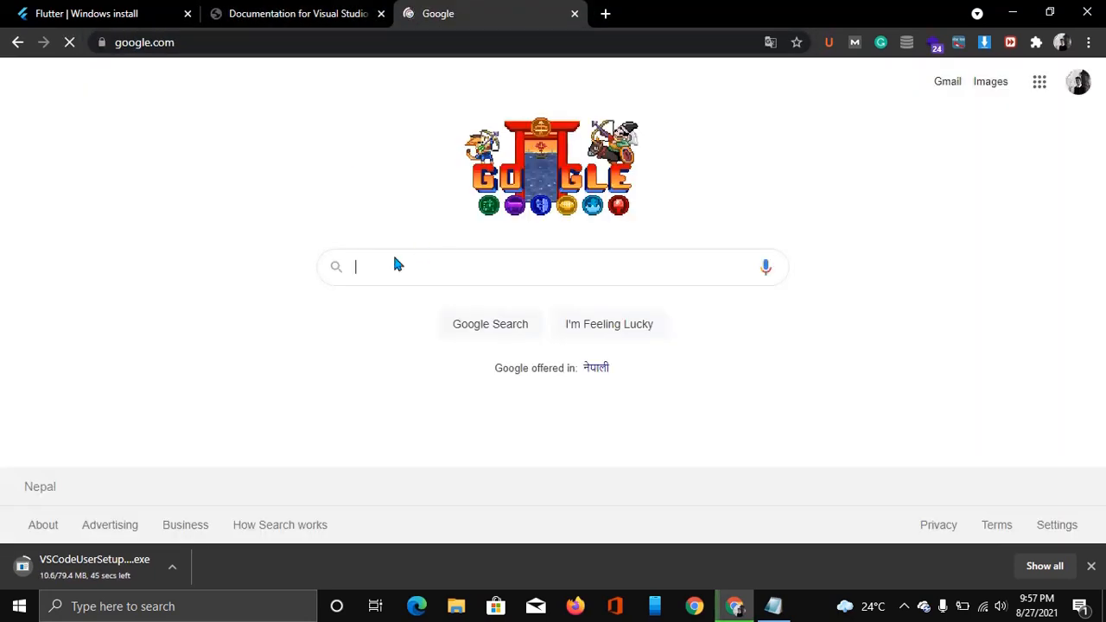
type("git ")
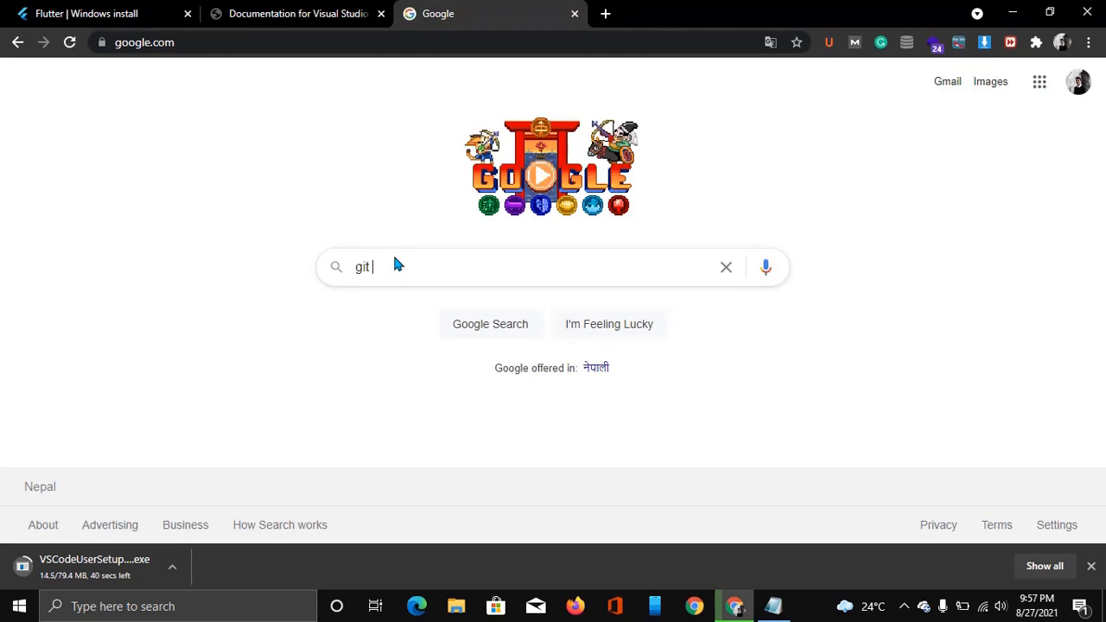
type("download")
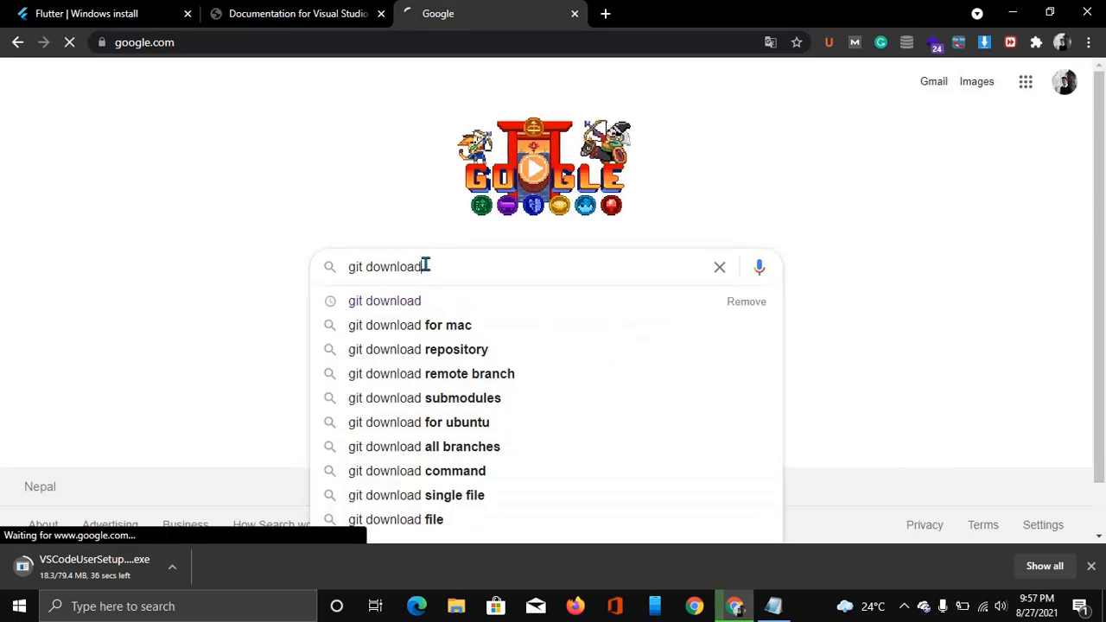
key("Return")
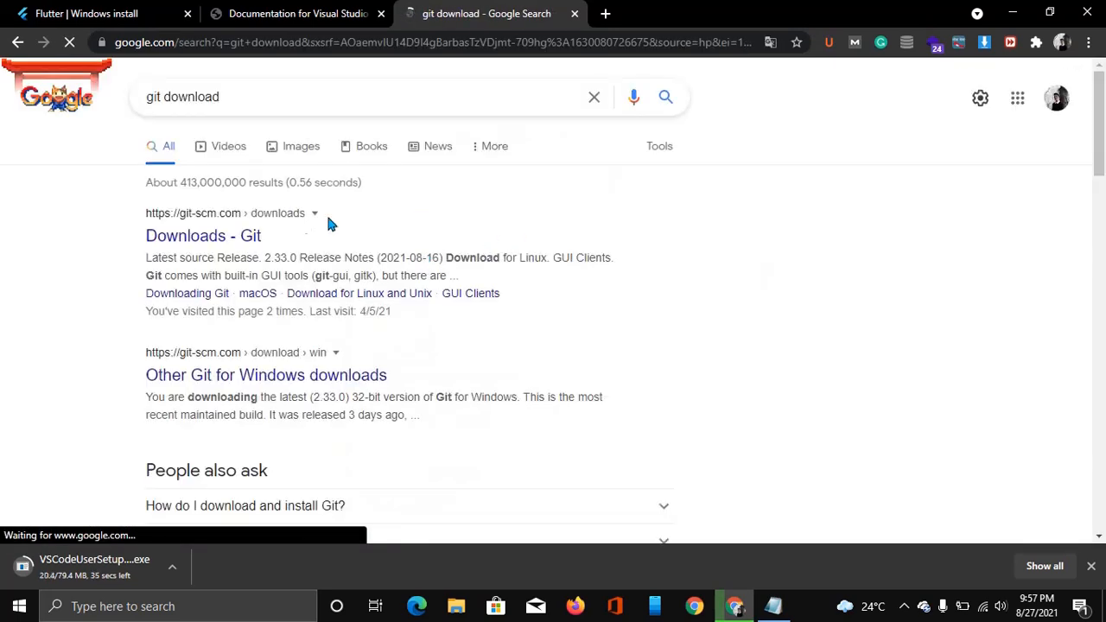
left_click(217, 238)
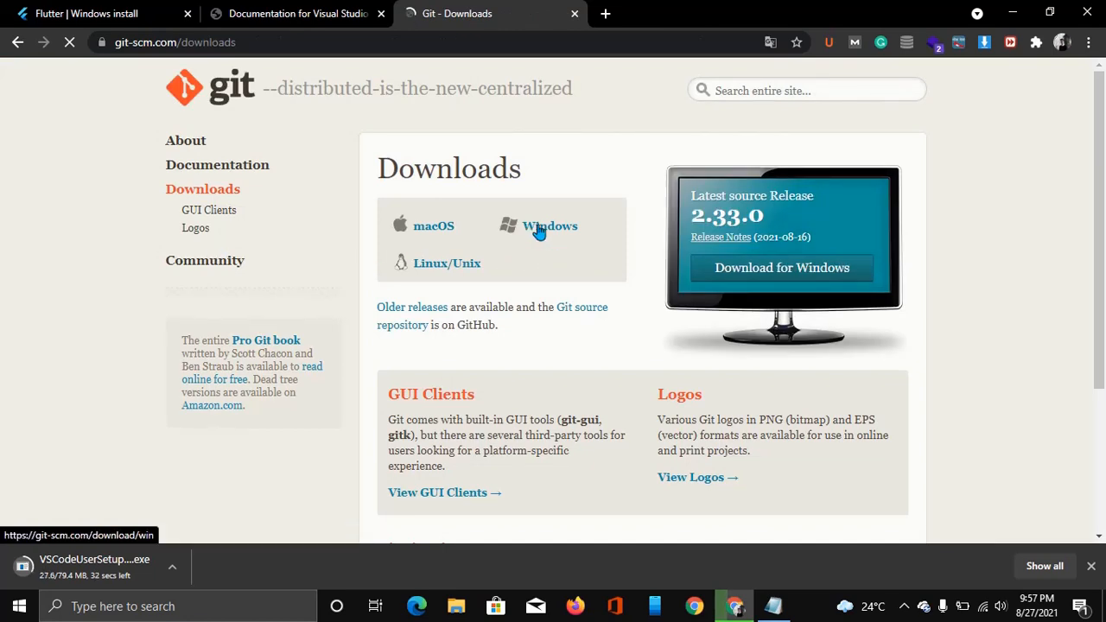
left_click(539, 228)
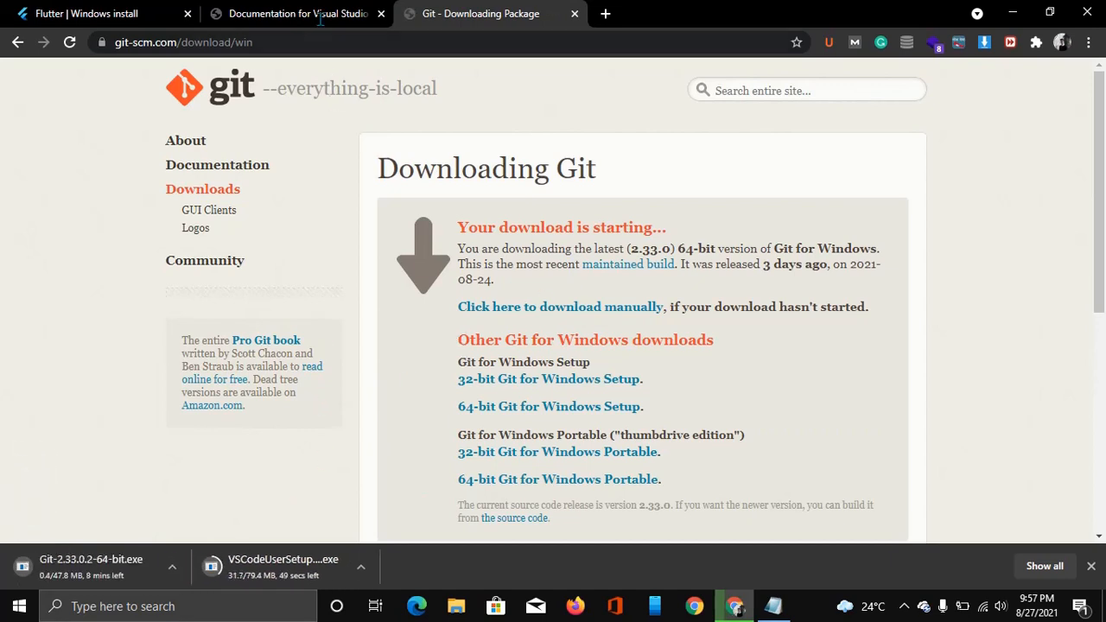
- Return to the Flutter Windows install guide and read through the sections on getting the SDK and updating the path
left_click(112, 13)
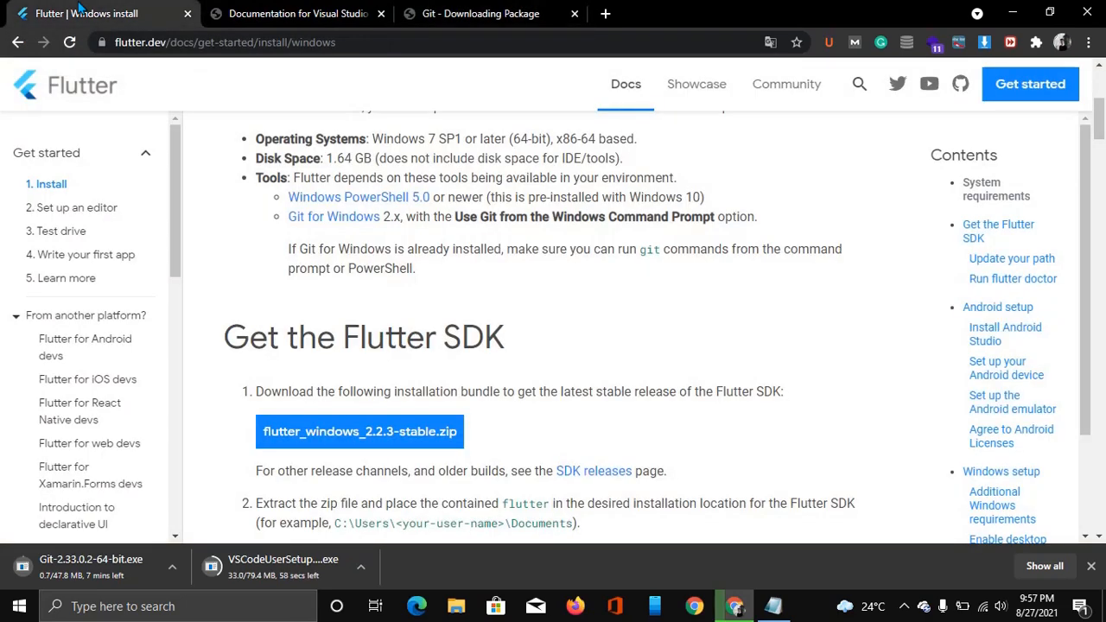
scroll(518, 335, "down", 3)
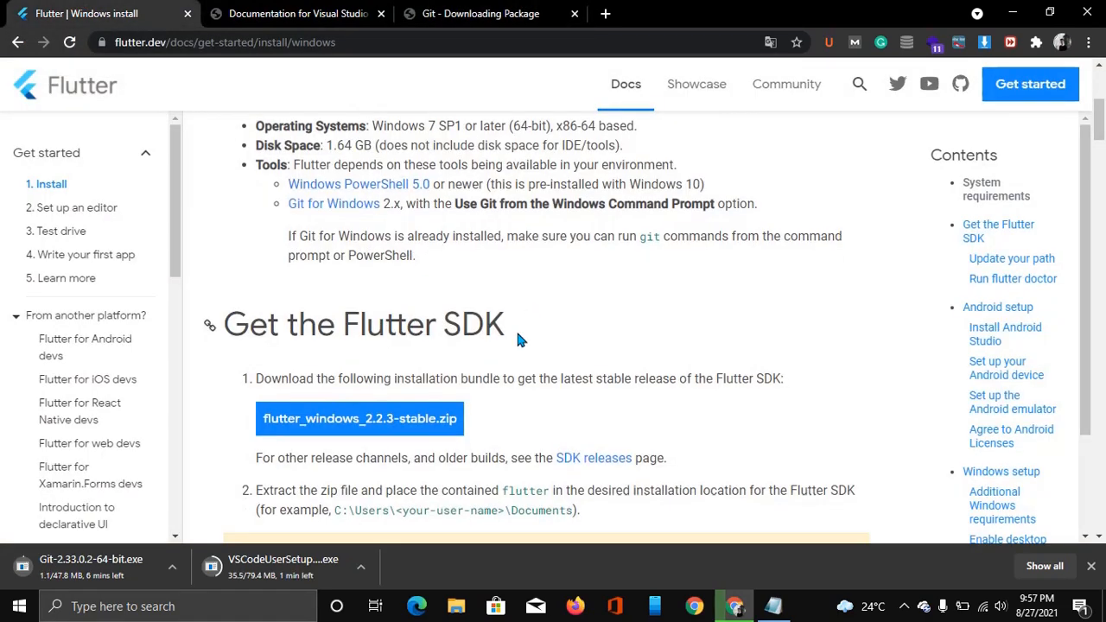
scroll(518, 337, "down", 1)
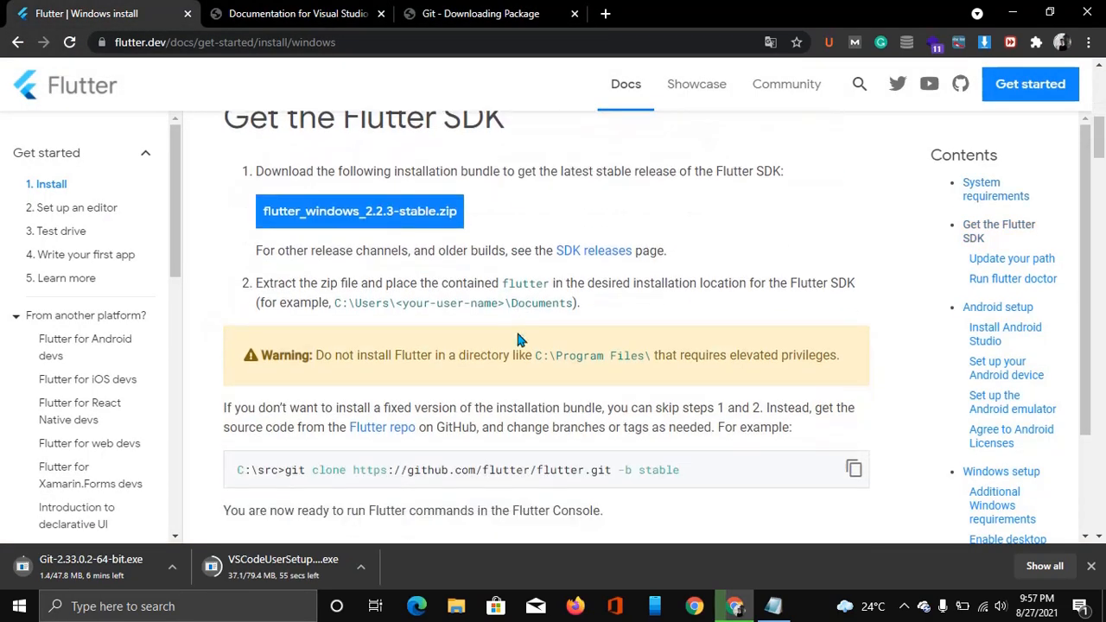
scroll(519, 337, "down", 1)
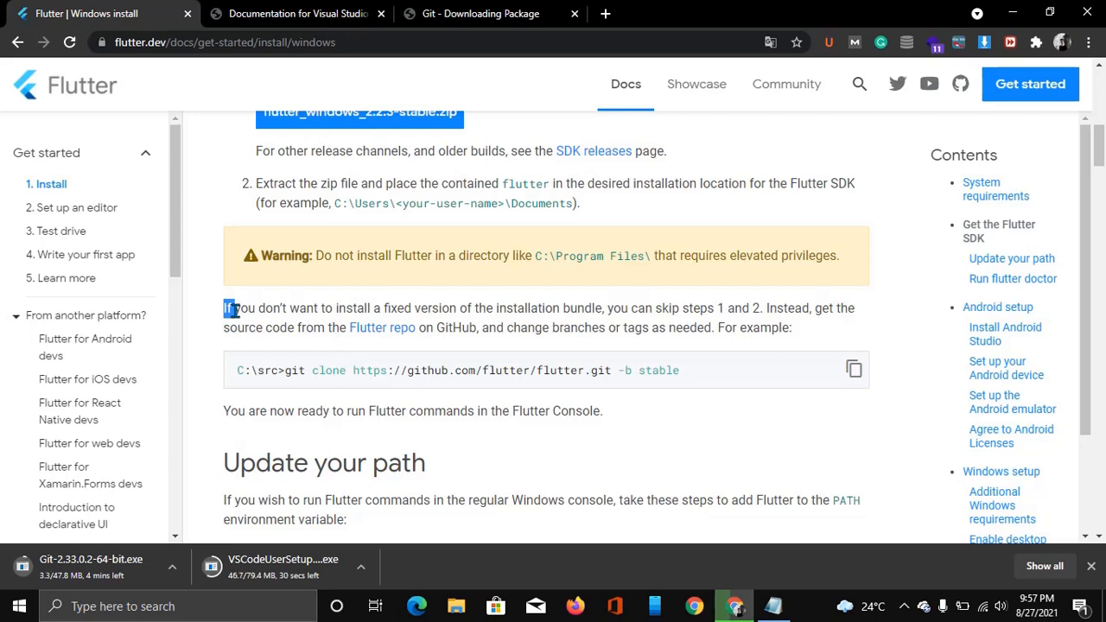
left_click(271, 324)
scroll(271, 324, "down", 1)
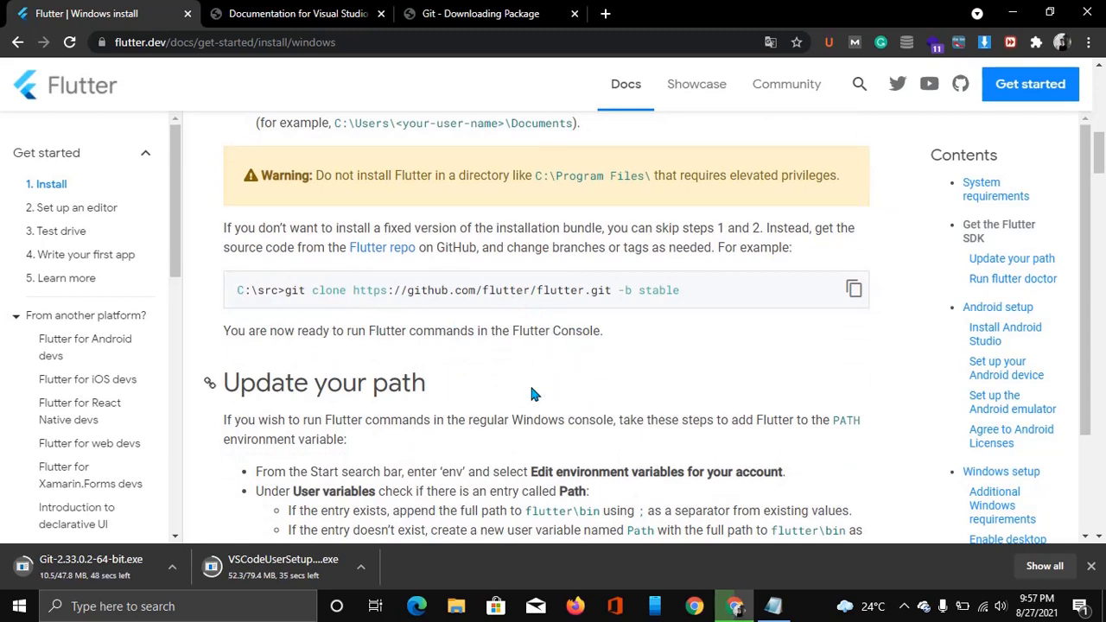
scroll(531, 393, "down", 5)
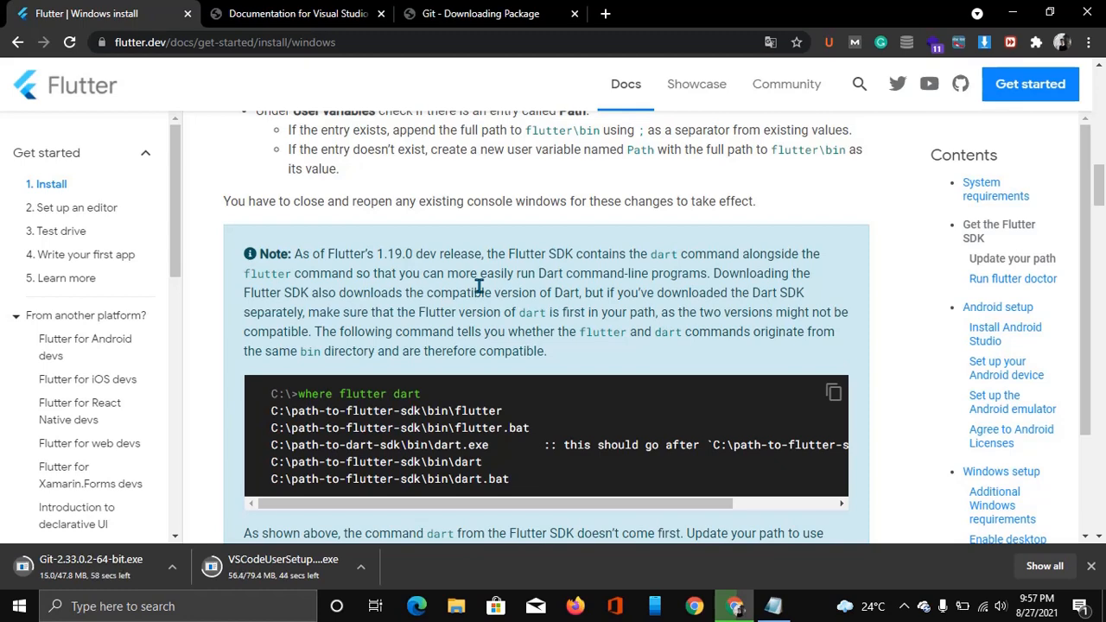
scroll(479, 286, "down", 4)
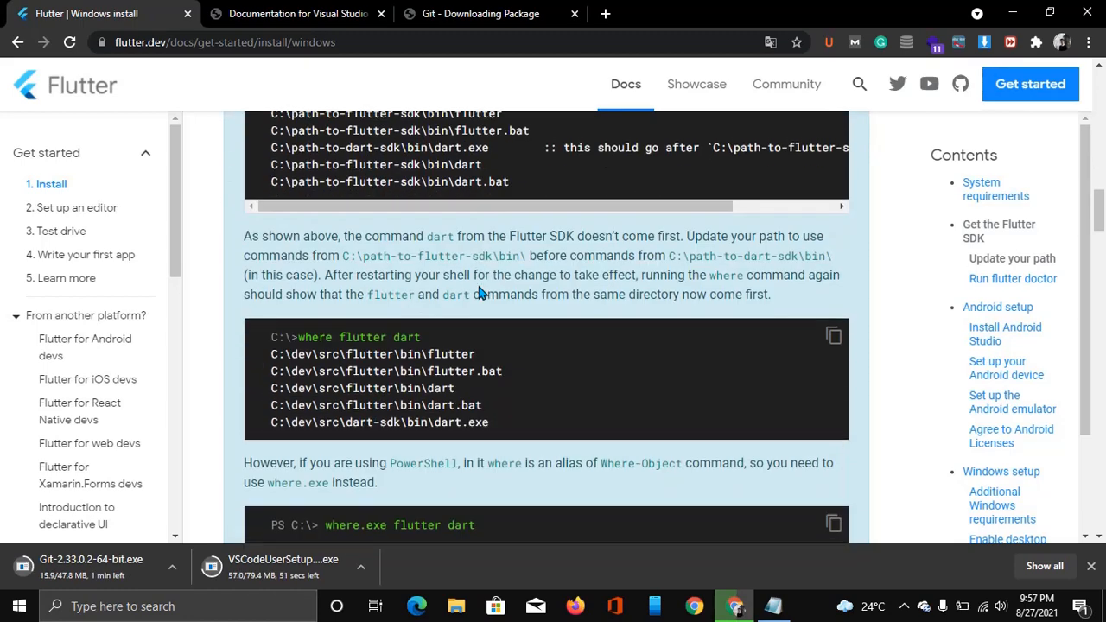
- Open the Android Studio download page from the Install Android Studio section of the Flutter Windows install guide
scroll(479, 286, "down", 8)
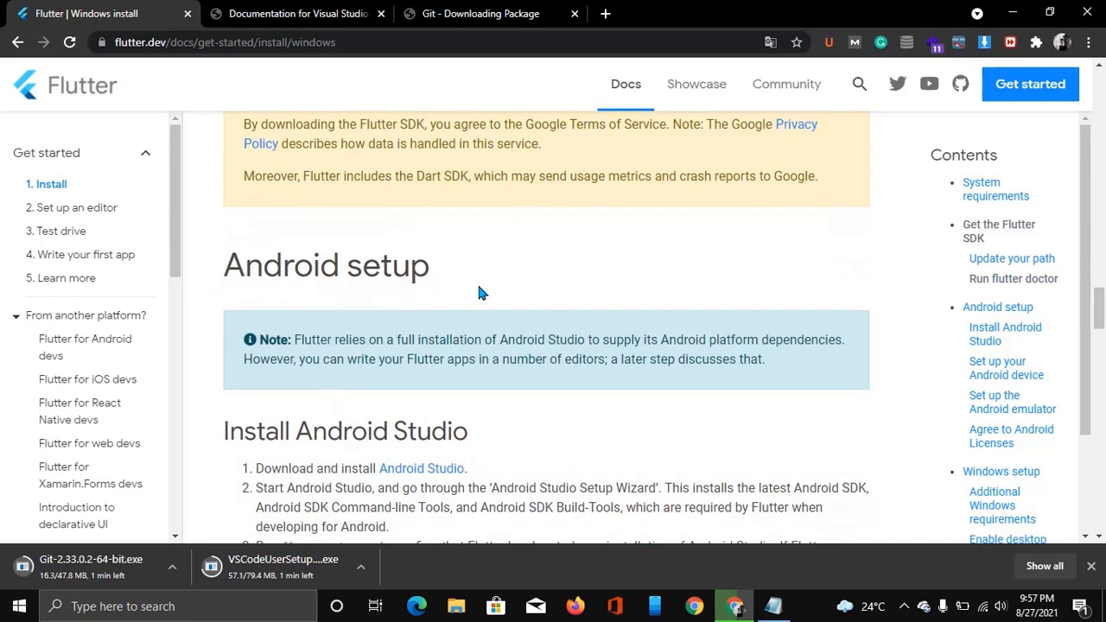
scroll(481, 294, "down", 1)
scroll(481, 294, "down", 1)
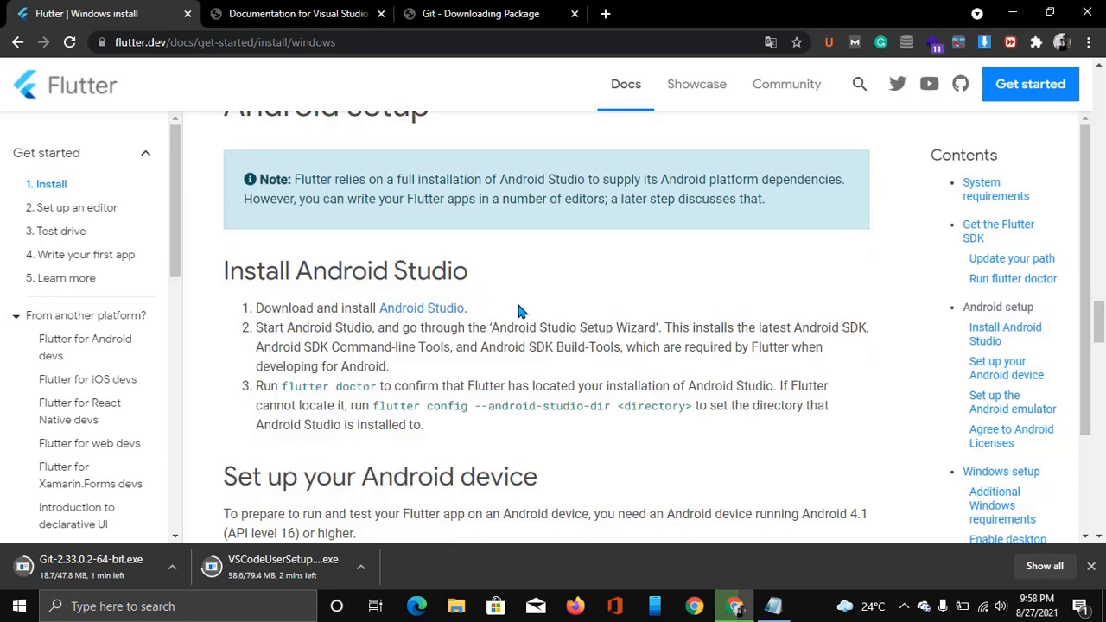
left_click(438, 313)
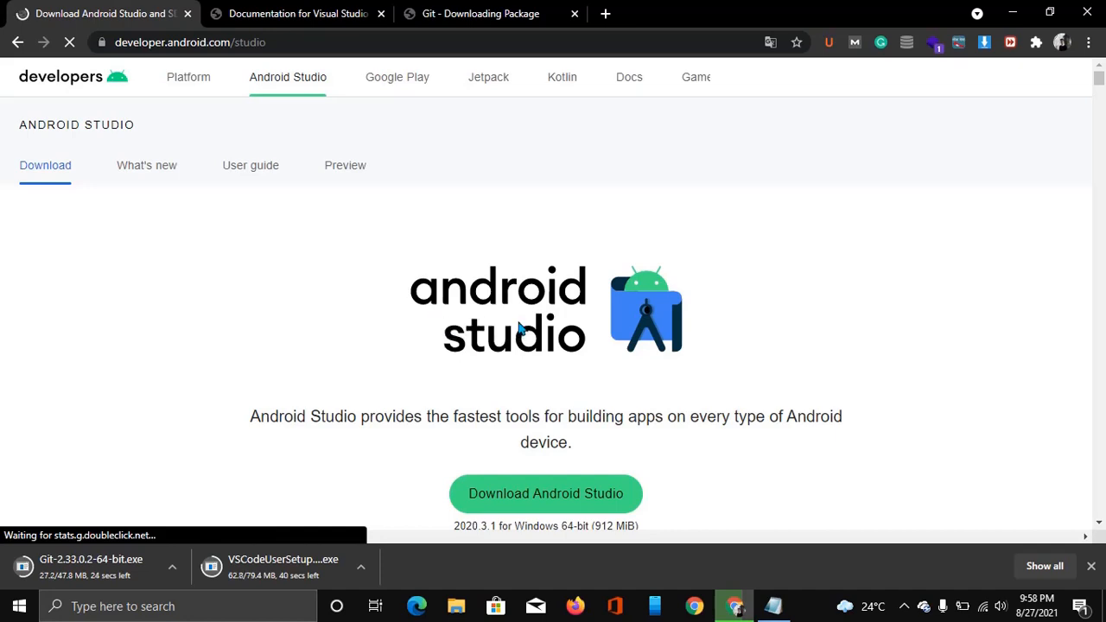
scroll(374, 326, "down", 2)
scroll(373, 327, "up", 2)
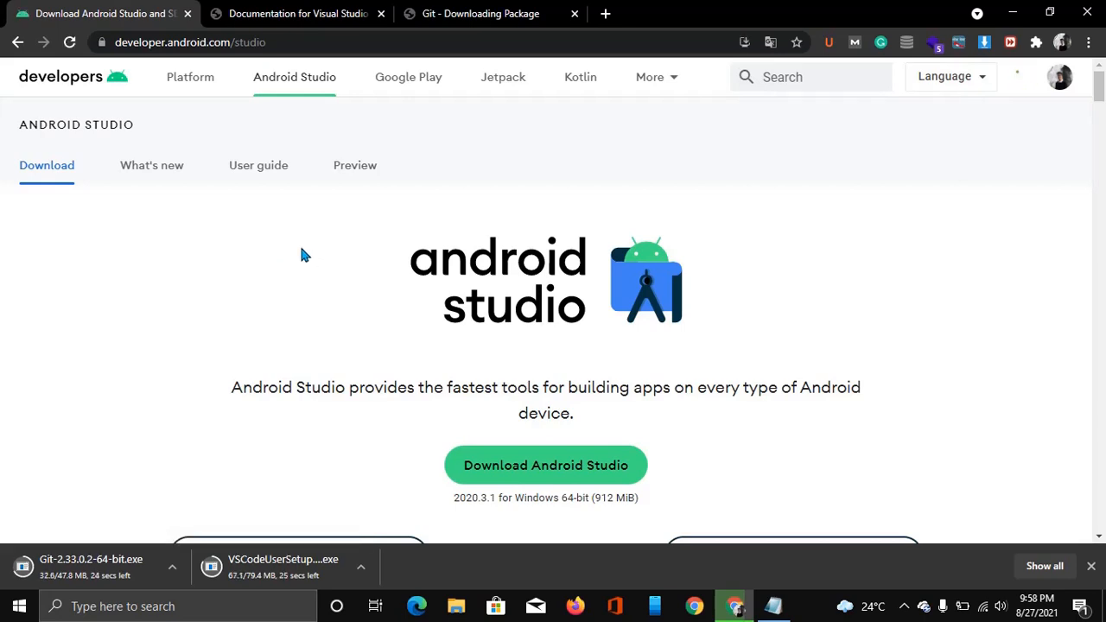
scroll(313, 288, "down", 1)
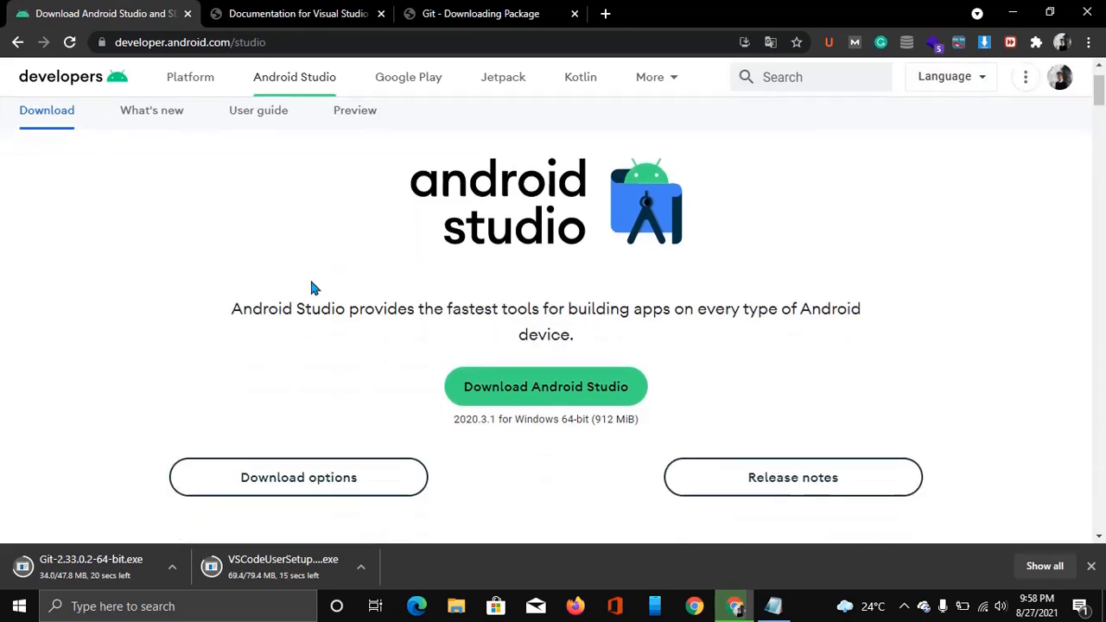
- Accept the terms and conditions and start downloading Android Studio 2020.3.1 for Windows
left_click(553, 361)
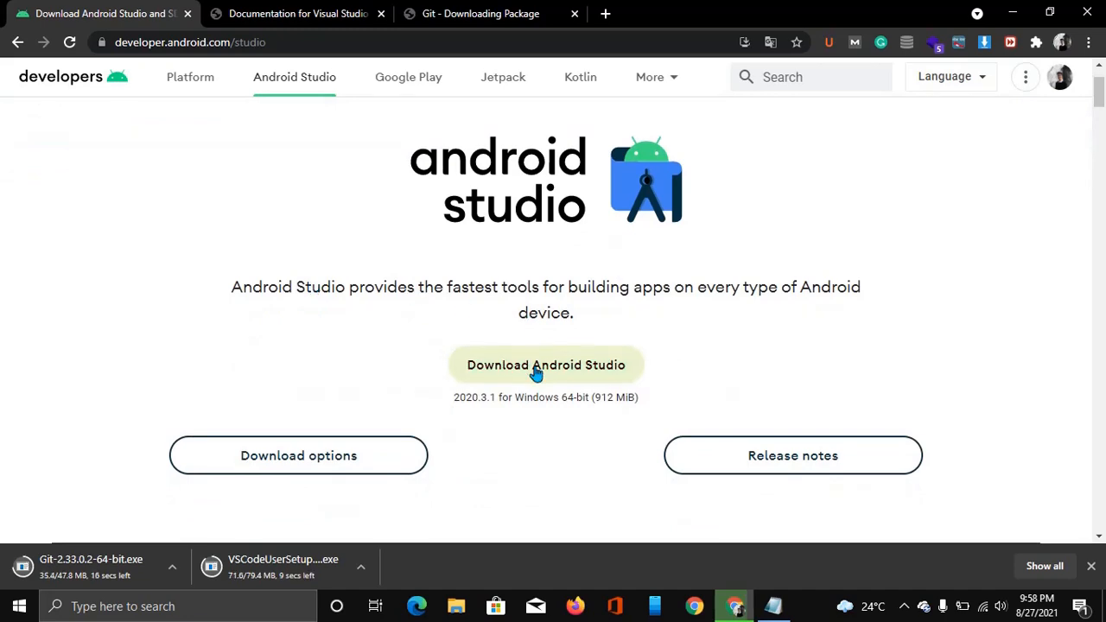
scroll(408, 331, "down", 20)
scroll(407, 331, "down", 1)
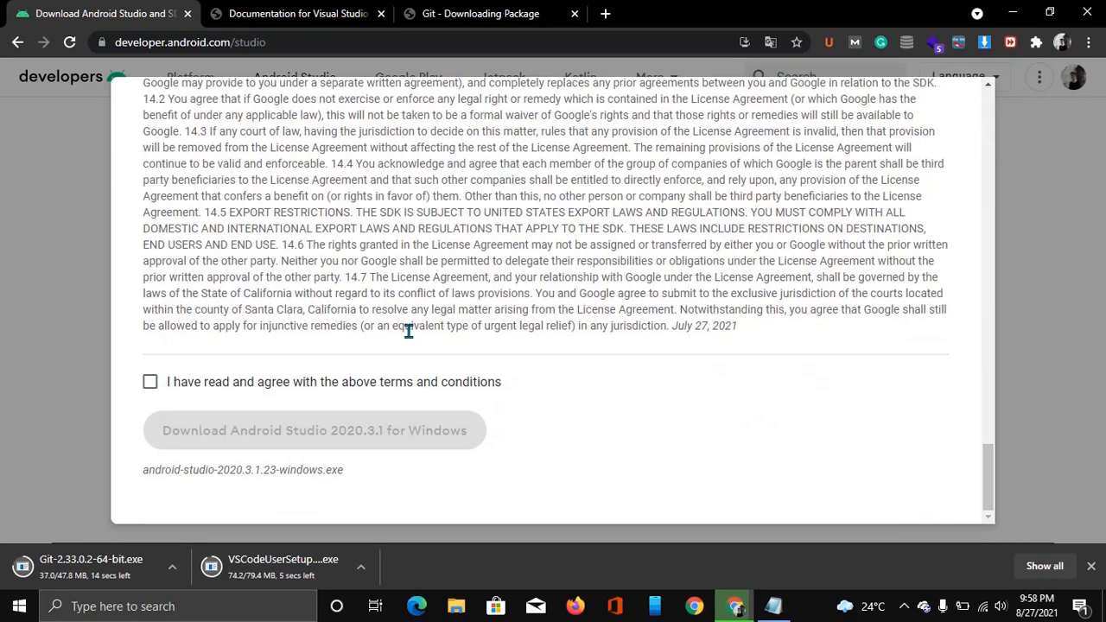
left_click(148, 382)
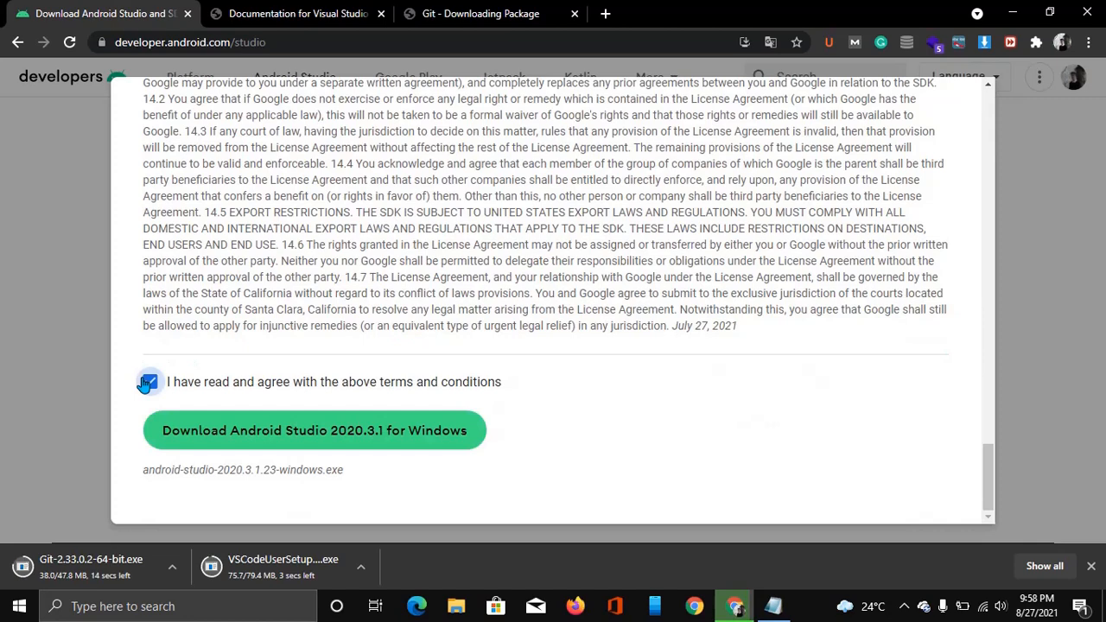
left_click(292, 431)
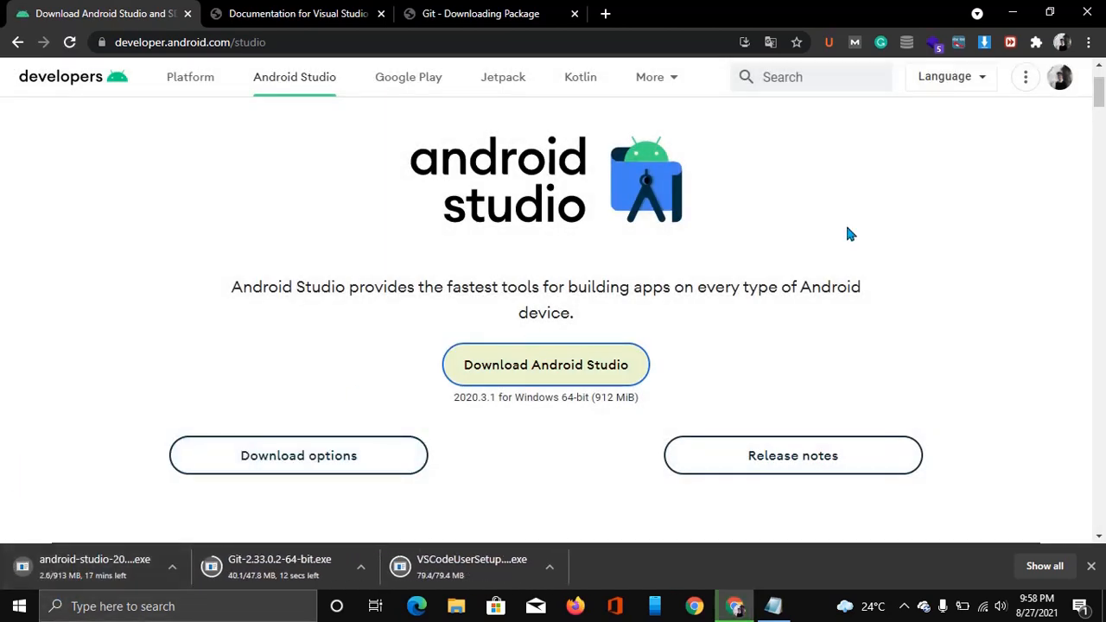
- Open the browser's downloads page and cancel the android-studio-2020.3.1.23-windows.exe download
left_click(1088, 43)
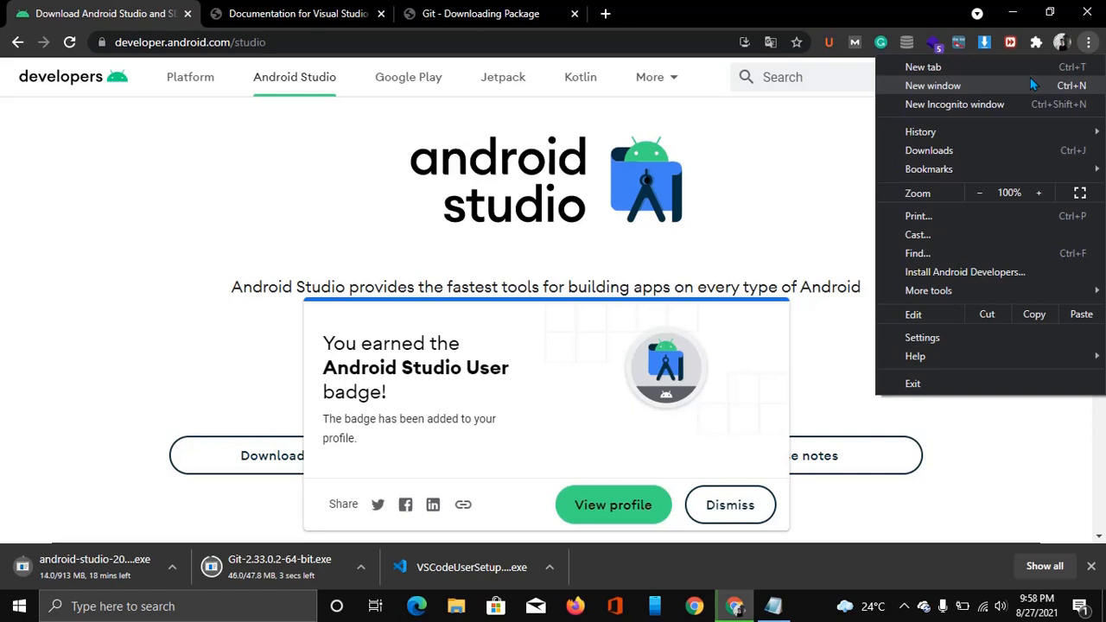
left_click(947, 151)
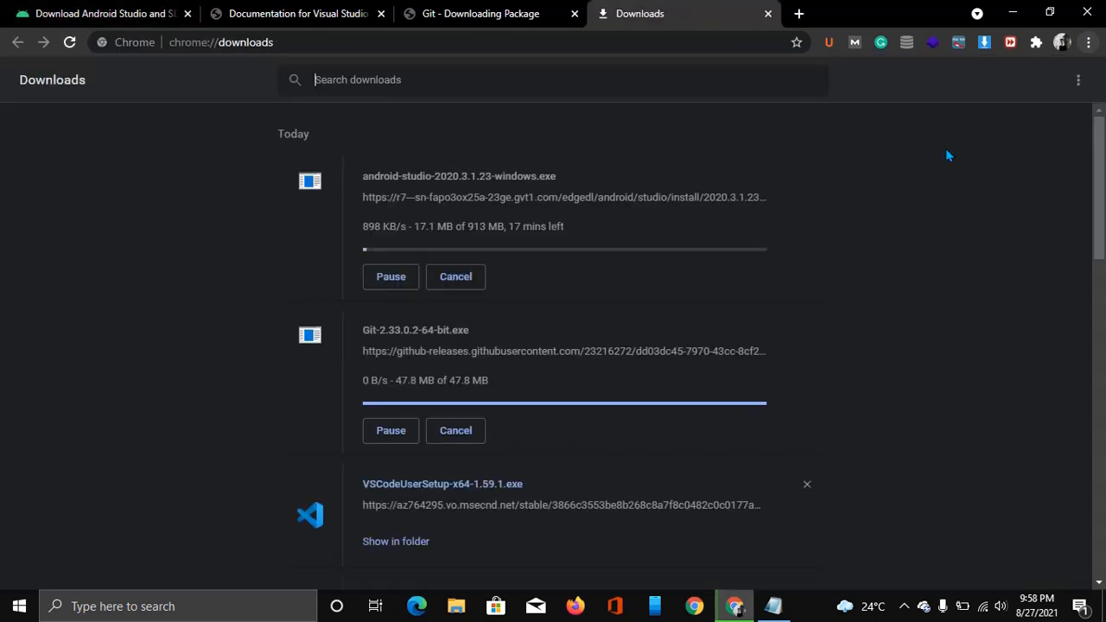
left_click(455, 278)
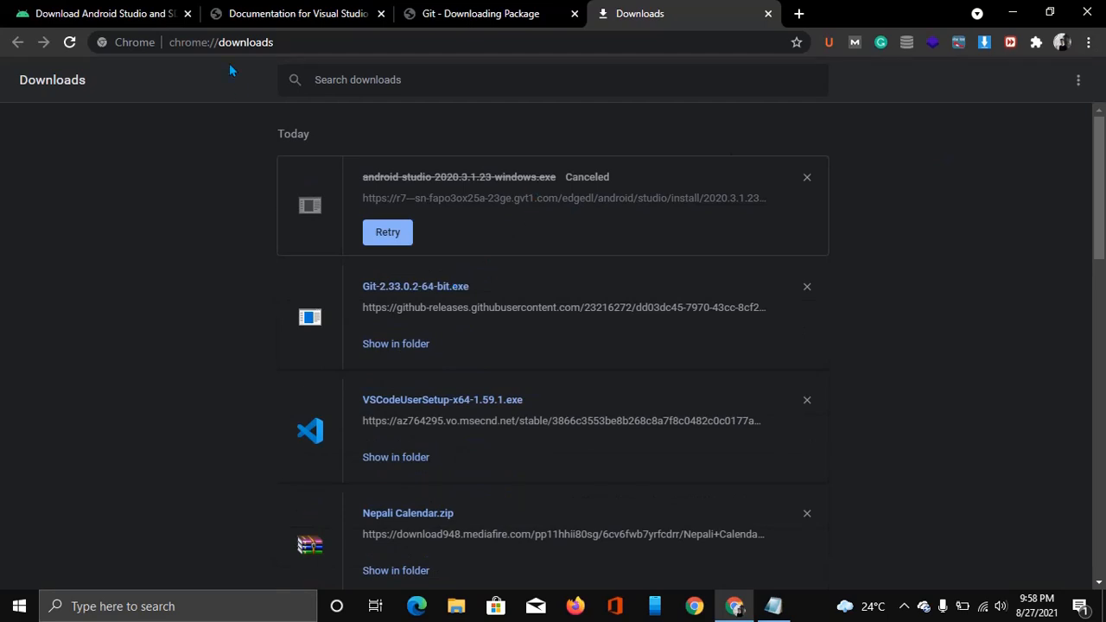
left_click(248, 10)
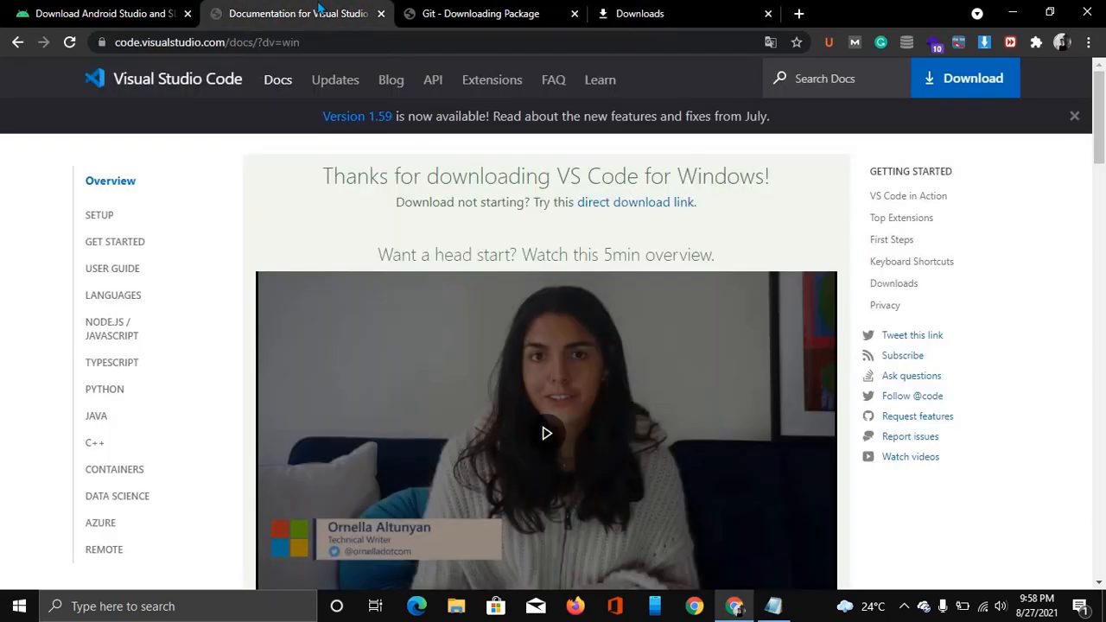
left_click(436, 10)
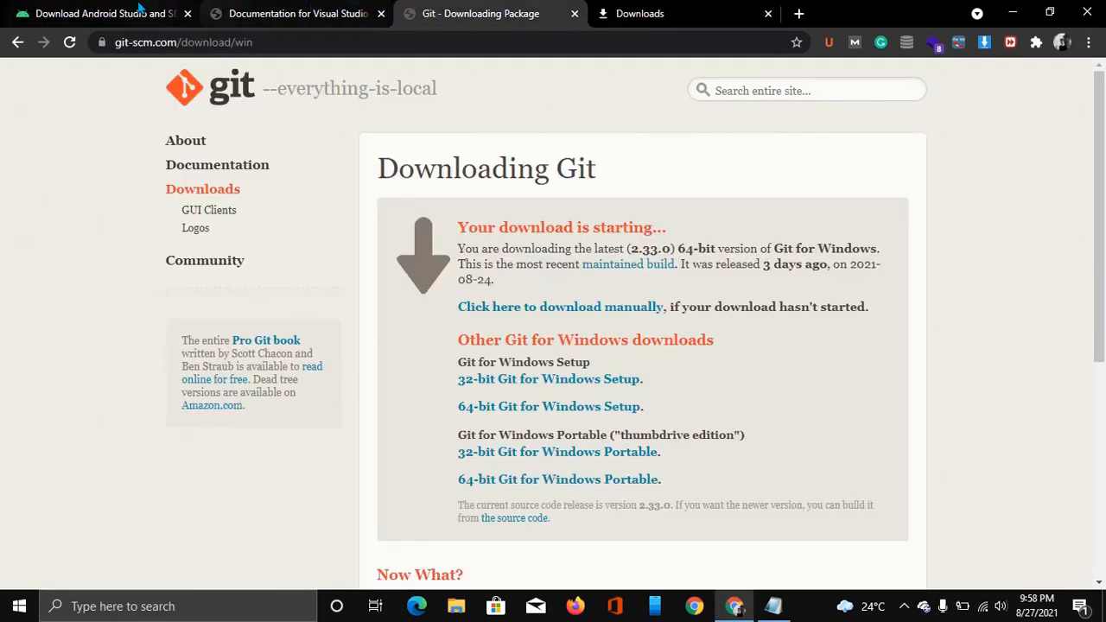
left_click(103, 13)
left_click(654, 10)
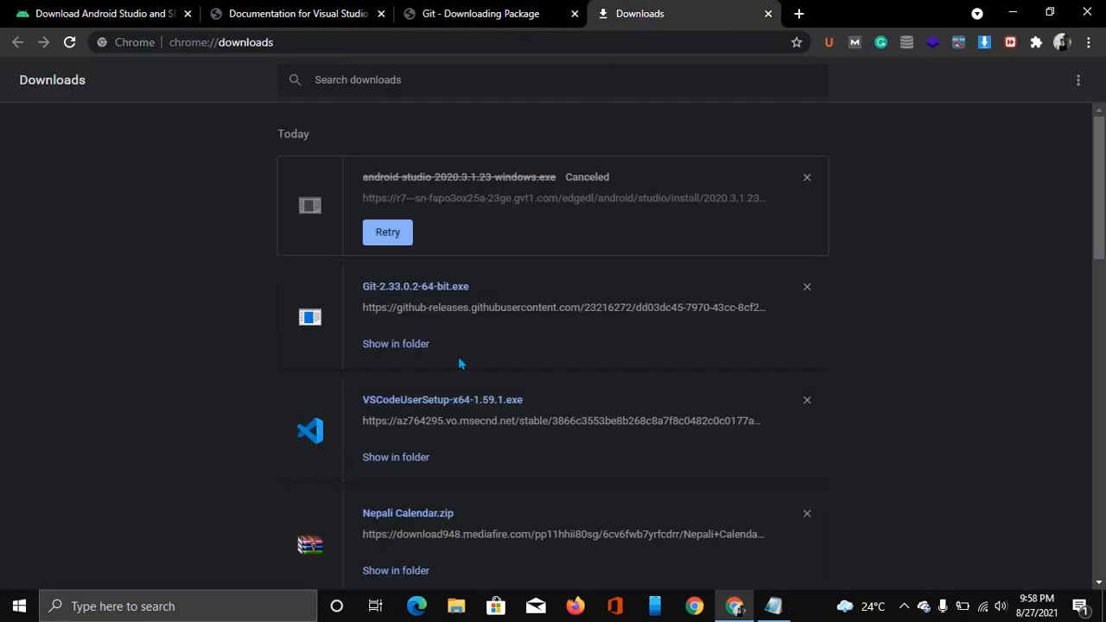
- Show the downloaded Git installer in its folder and run VSCodeUserSetup-x64-1.59.1 from there
scroll(456, 361, "down", 2)
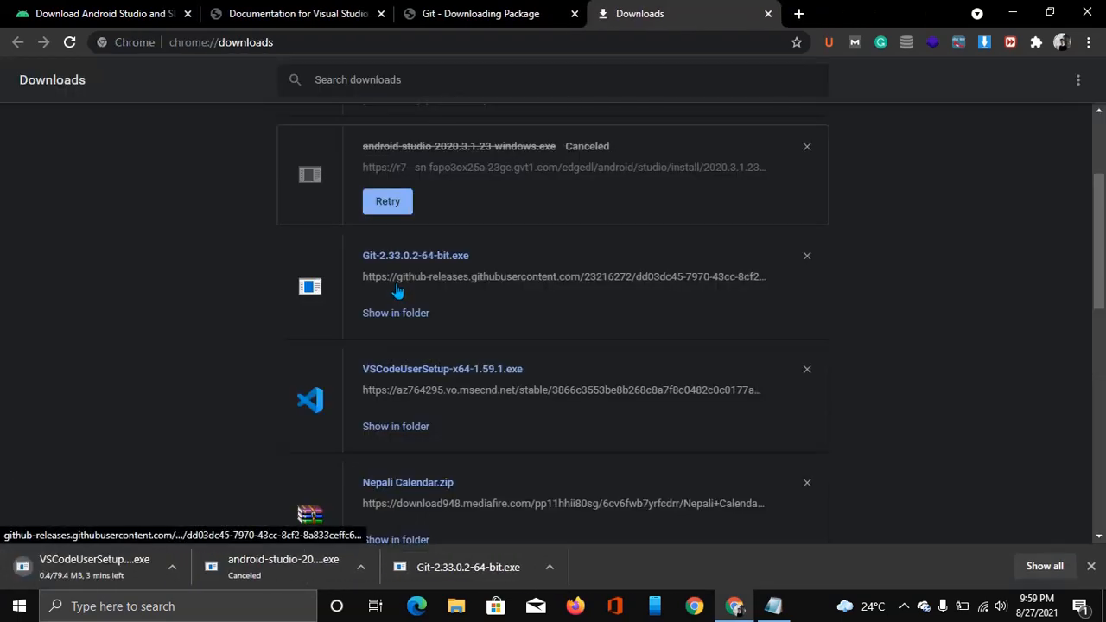
left_click(397, 318)
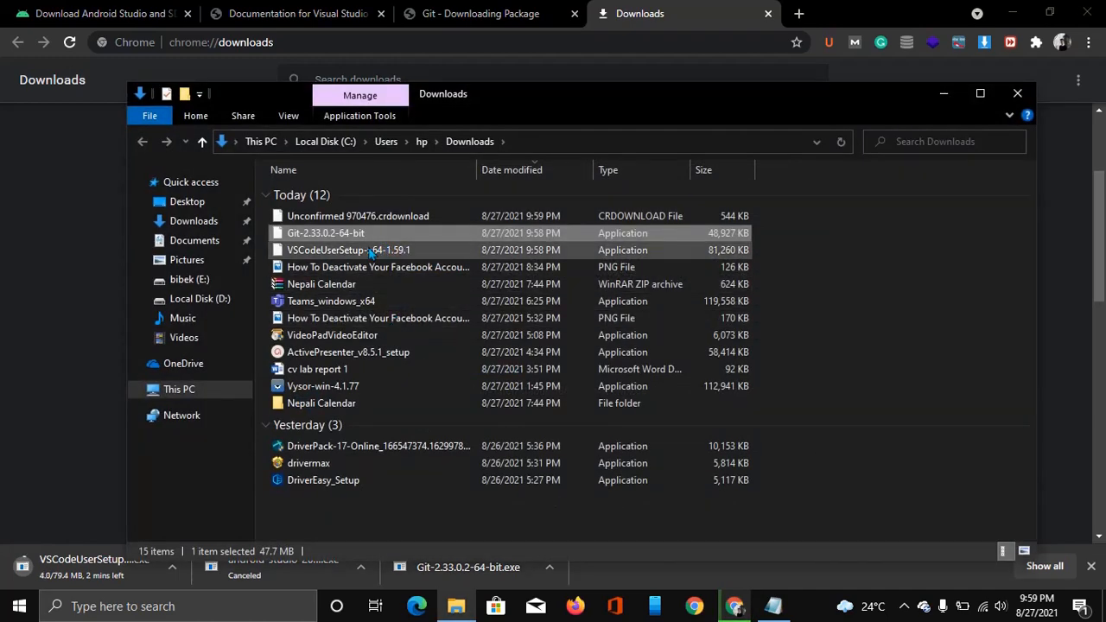
left_click(370, 251)
double_click(369, 250)
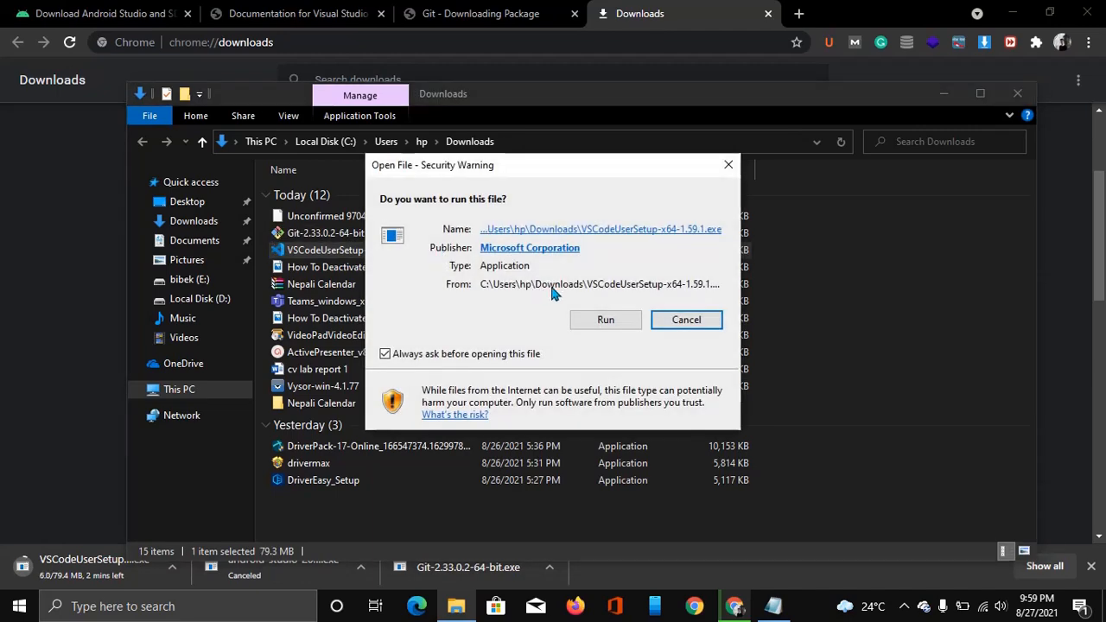
left_click(596, 321)
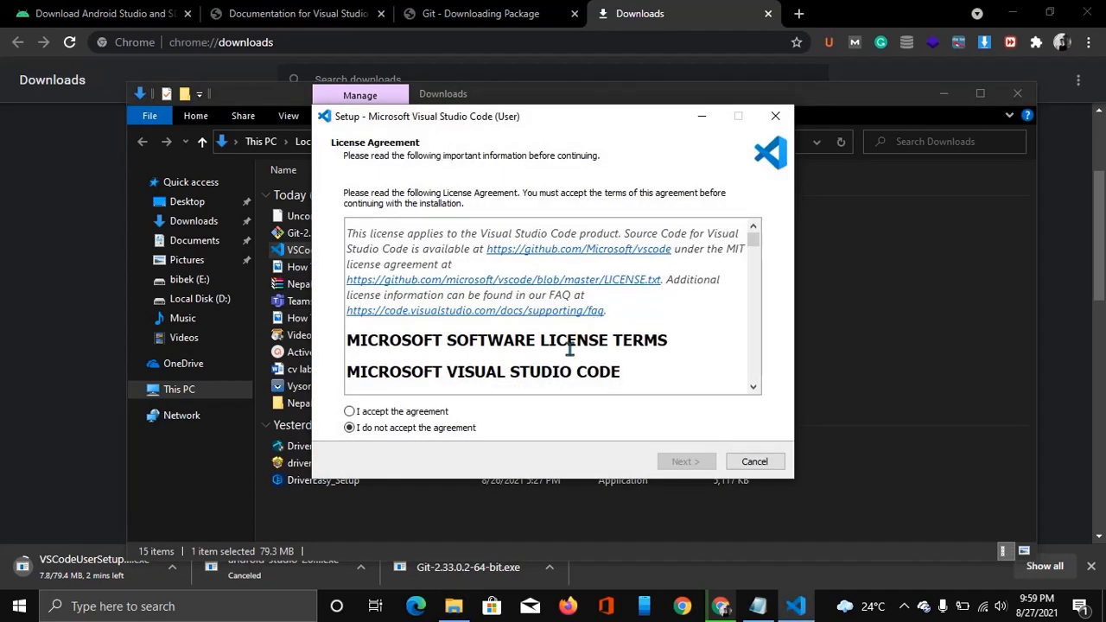
- Accept the licence agreement and install Visual Studio Code in the default folder with a desktop icon and the Add to PATH option
left_click(360, 413)
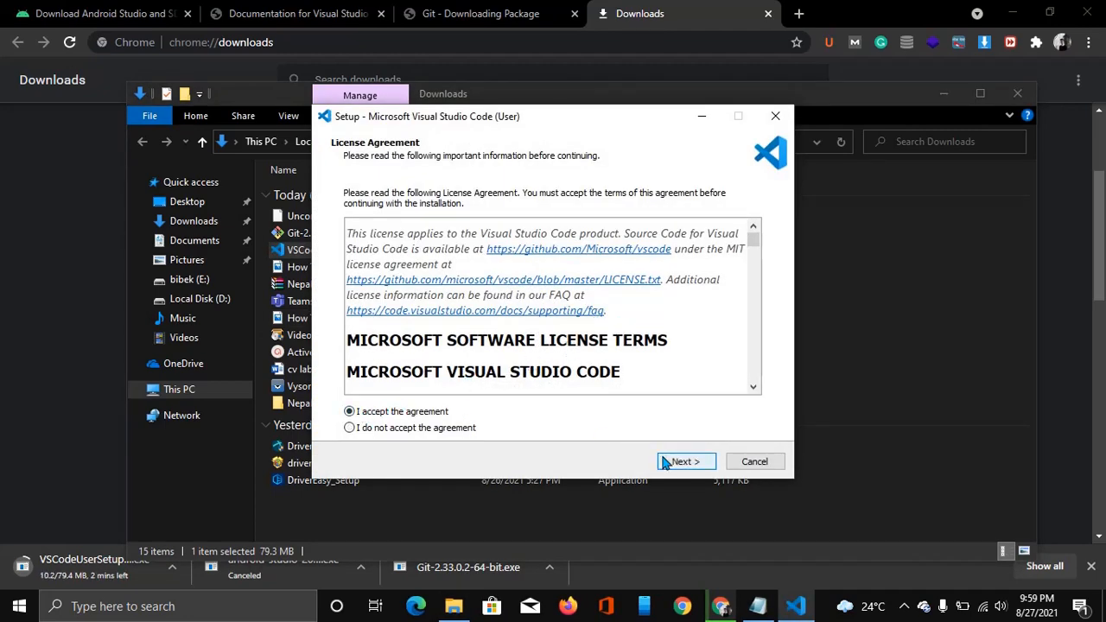
left_click(665, 462)
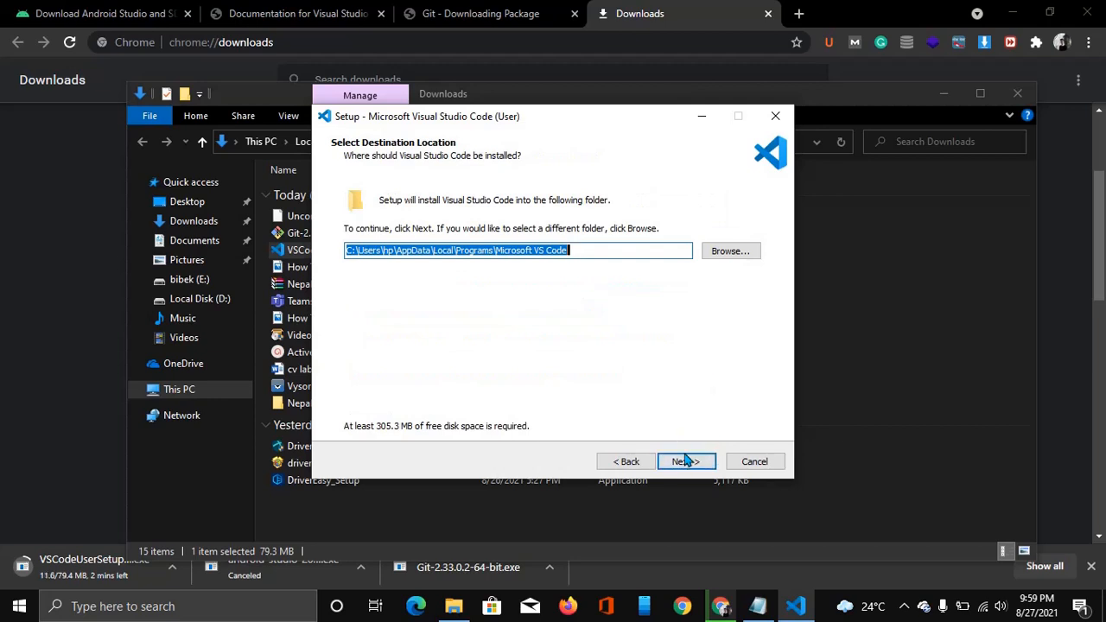
left_click(685, 460)
left_click(679, 463)
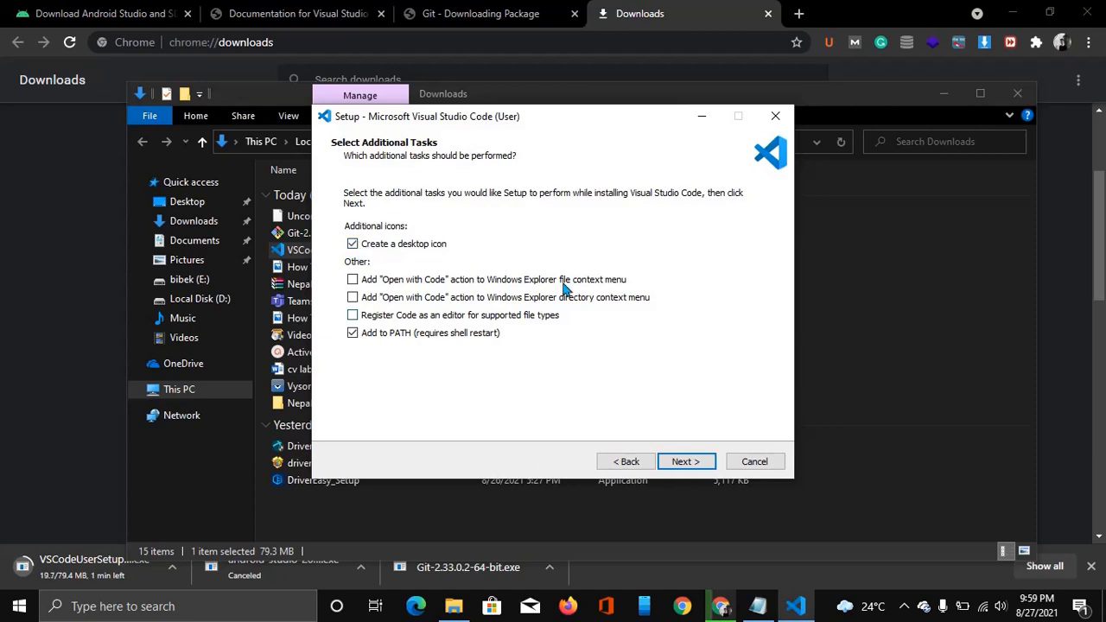
left_click(693, 461)
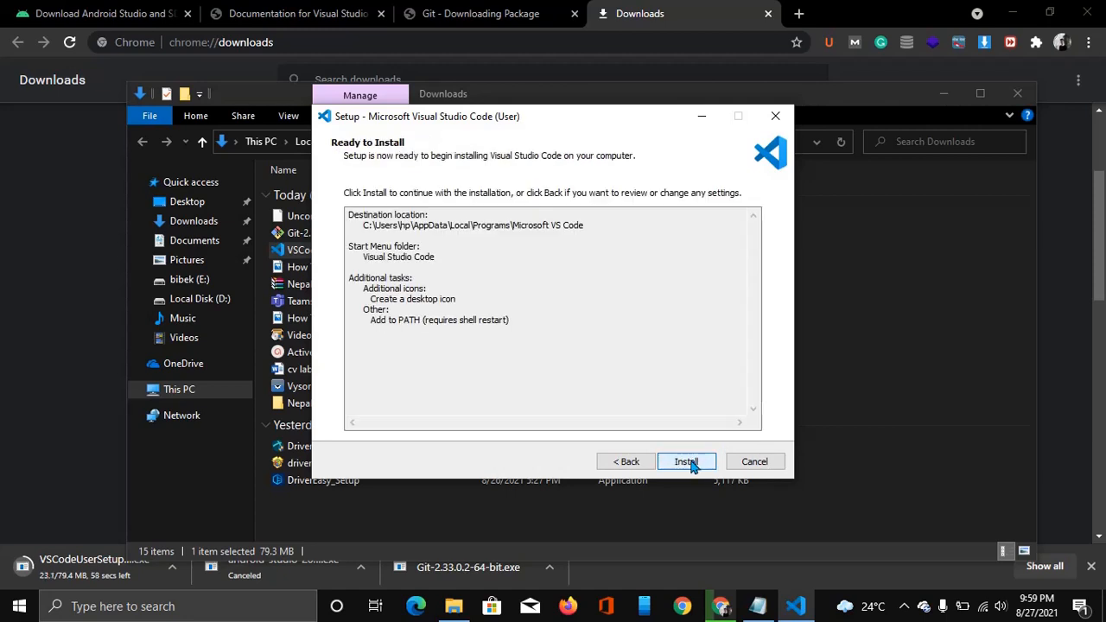
left_click(693, 461)
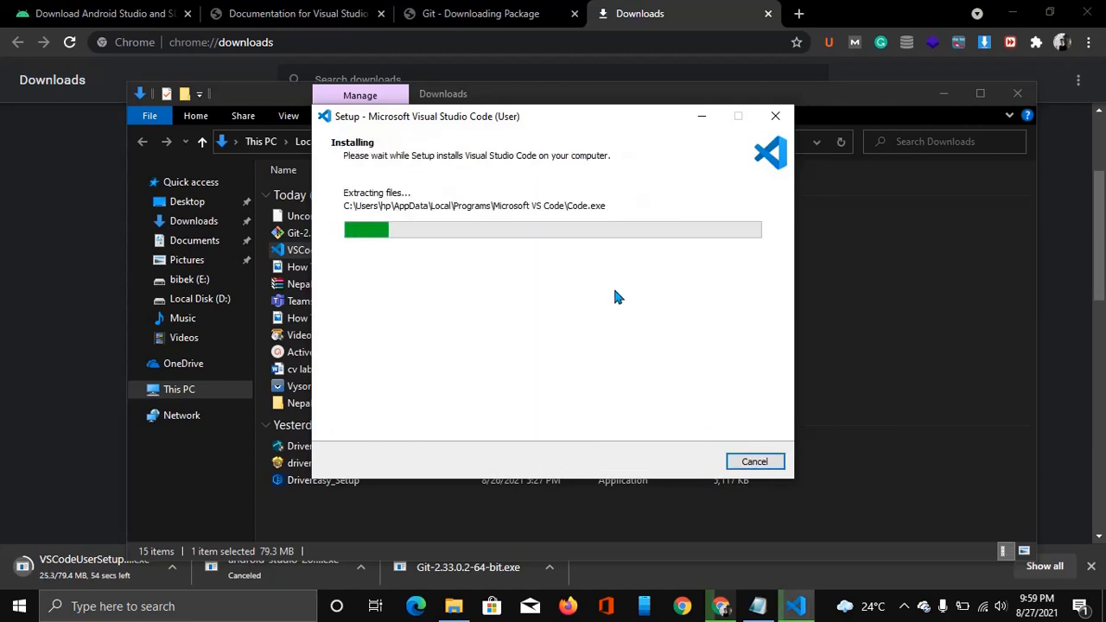
- Return to the browser's downloads page during the installation and finish the Visual Studio Code setup with launching enabled
left_click(700, 121)
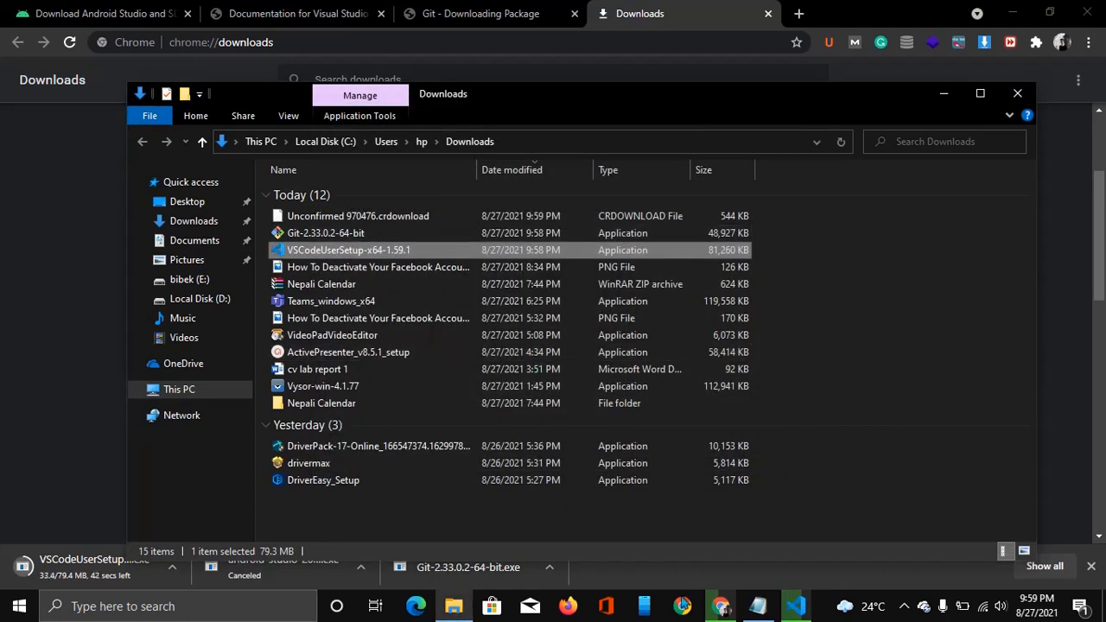
mouse_move(719, 606)
left_click(708, 570)
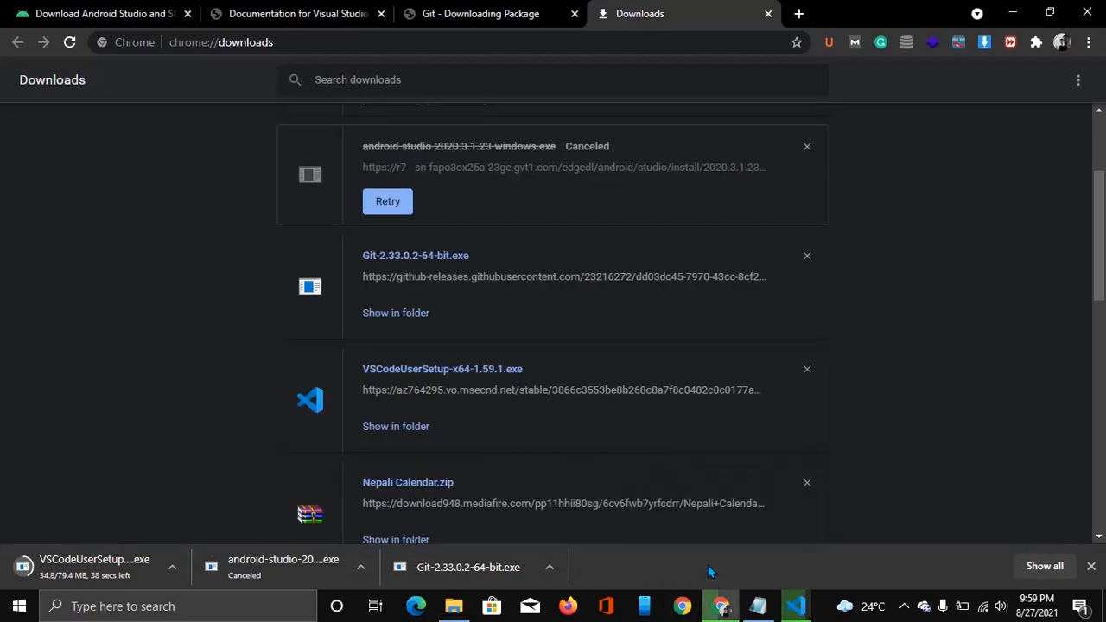
scroll(531, 397, "up", 2)
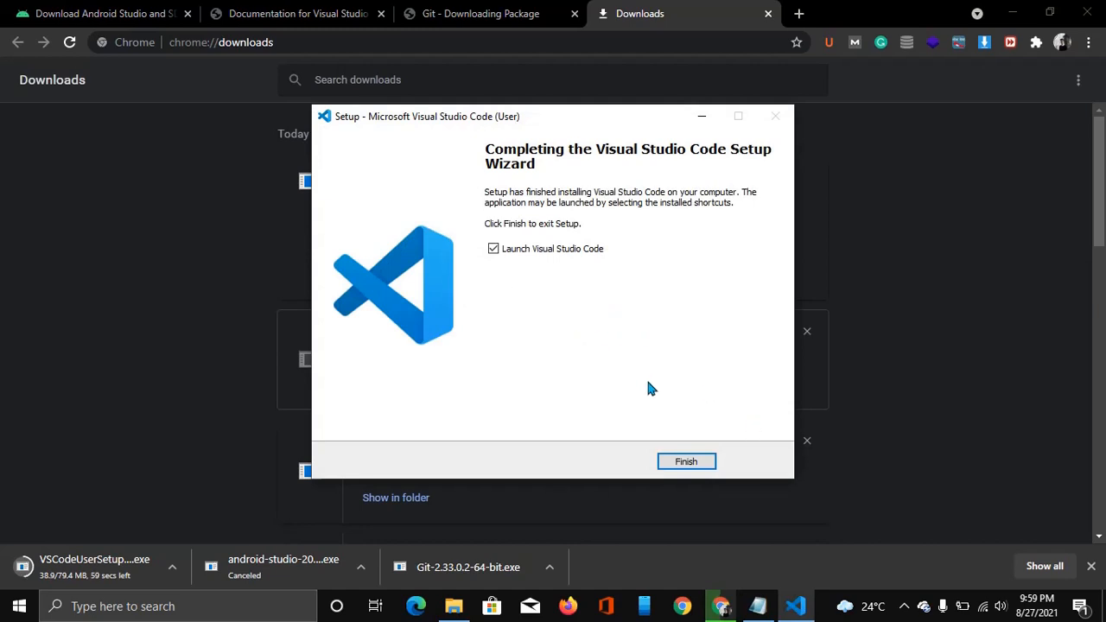
left_click(686, 461)
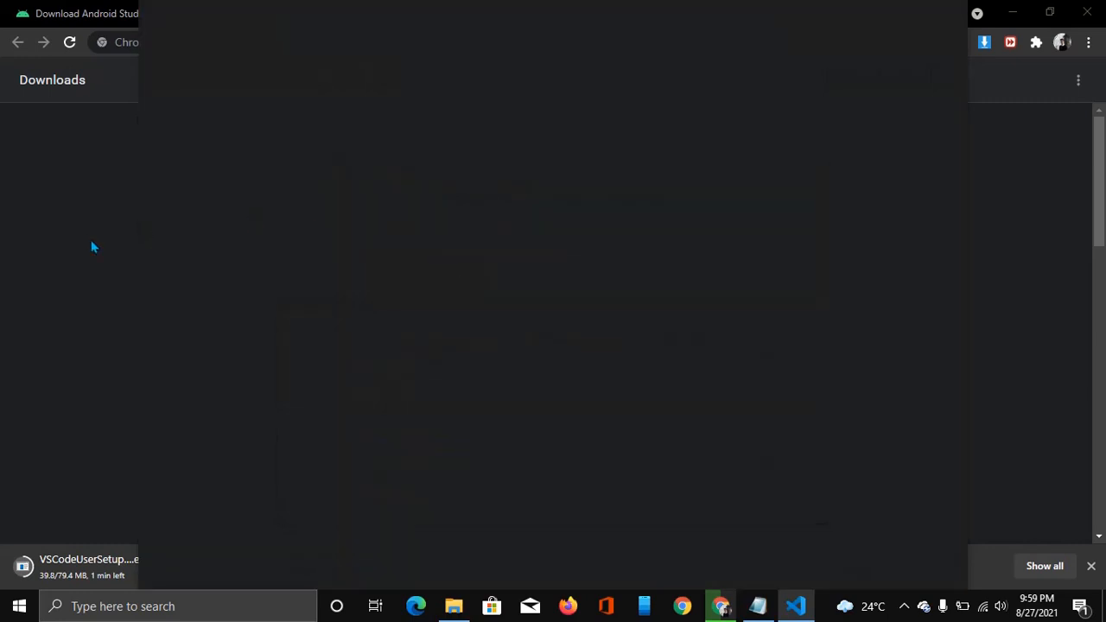
- Cancel the duplicate VSCodeUserSetup-x64-1.59.1 (1).exe download and close the downloads page
left_click(456, 277)
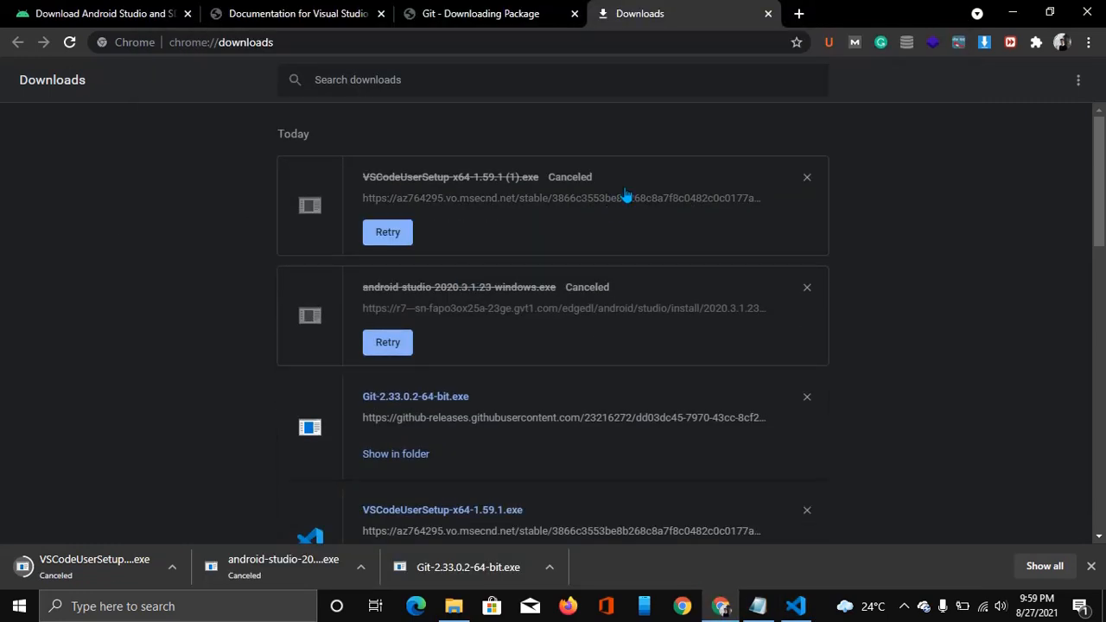
left_click(768, 14)
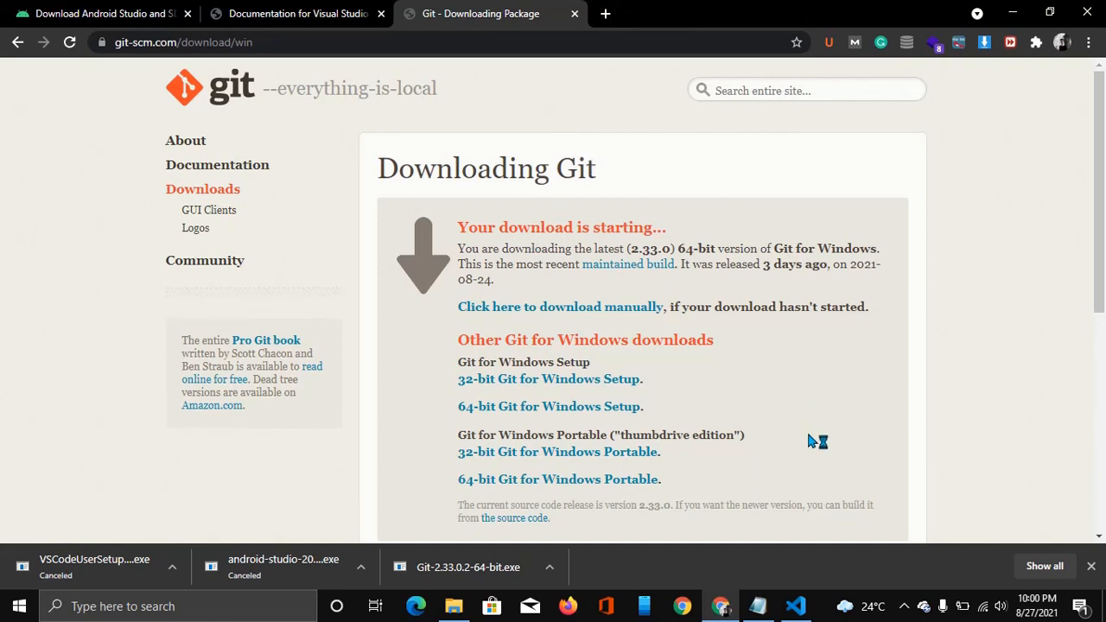
- Switch to Visual Studio Code, dismiss the usage data notice and choose the Dark color theme
left_click(795, 606)
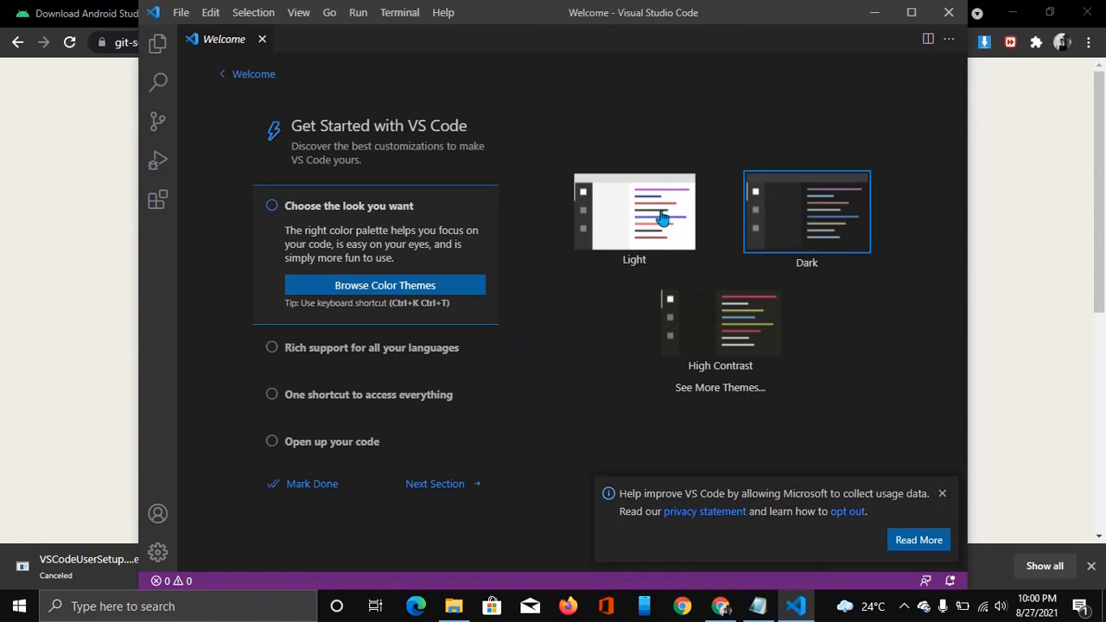
left_click(941, 494)
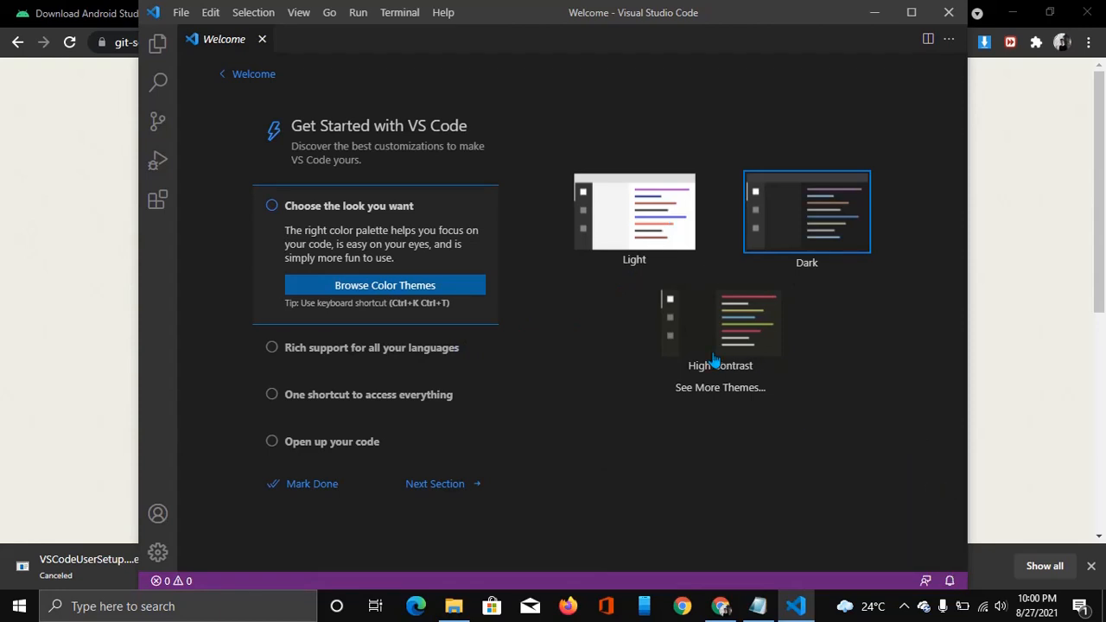
left_click(648, 227)
left_click(786, 223)
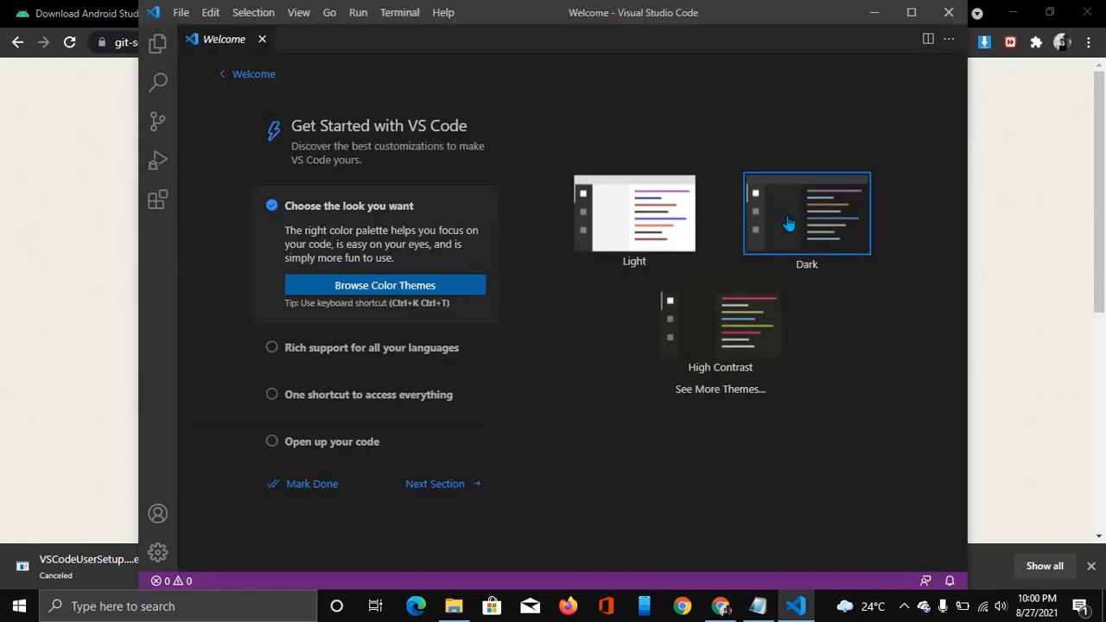
- Advance to the Learn the Fundamentals section and close the Welcome page
left_click(437, 484)
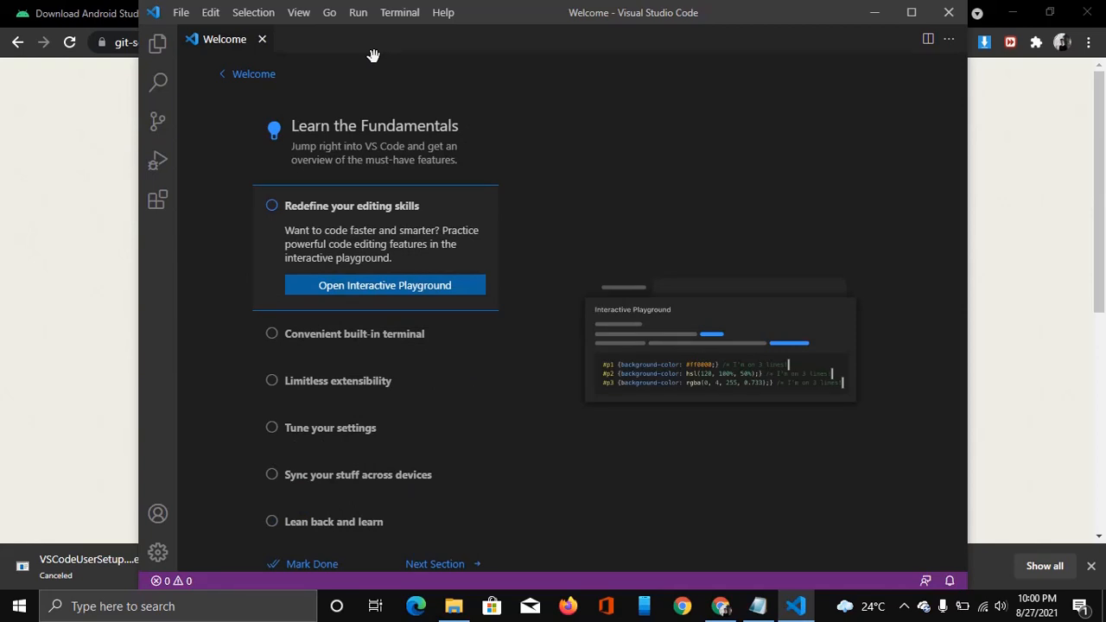
left_click(261, 40)
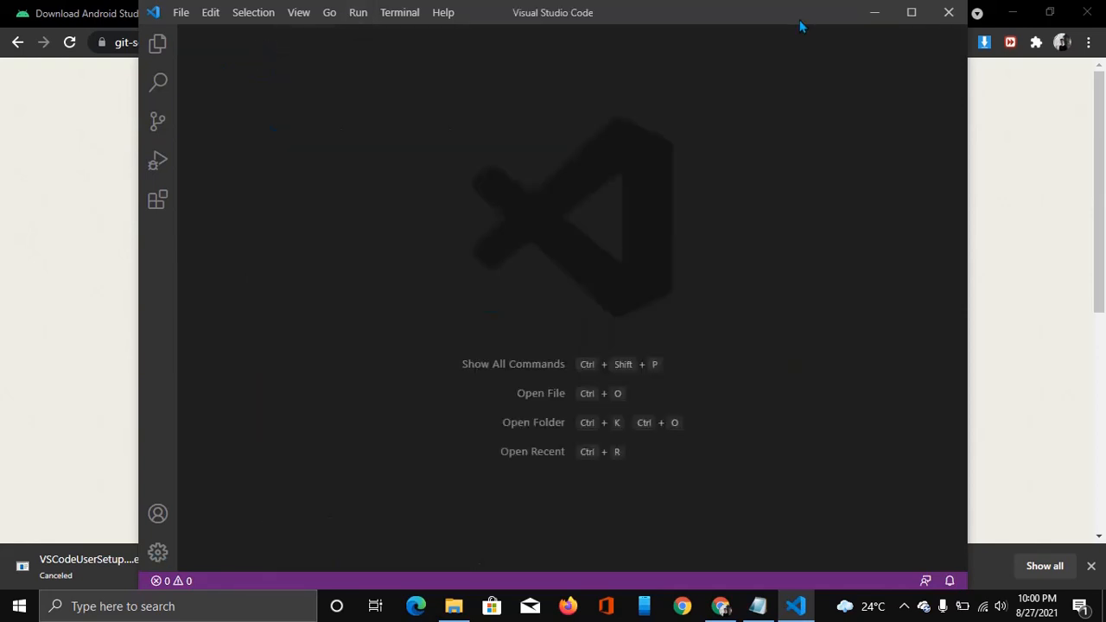
- Maximize Visual Studio Code, show its Explorer view and minimize the window
left_click(910, 12)
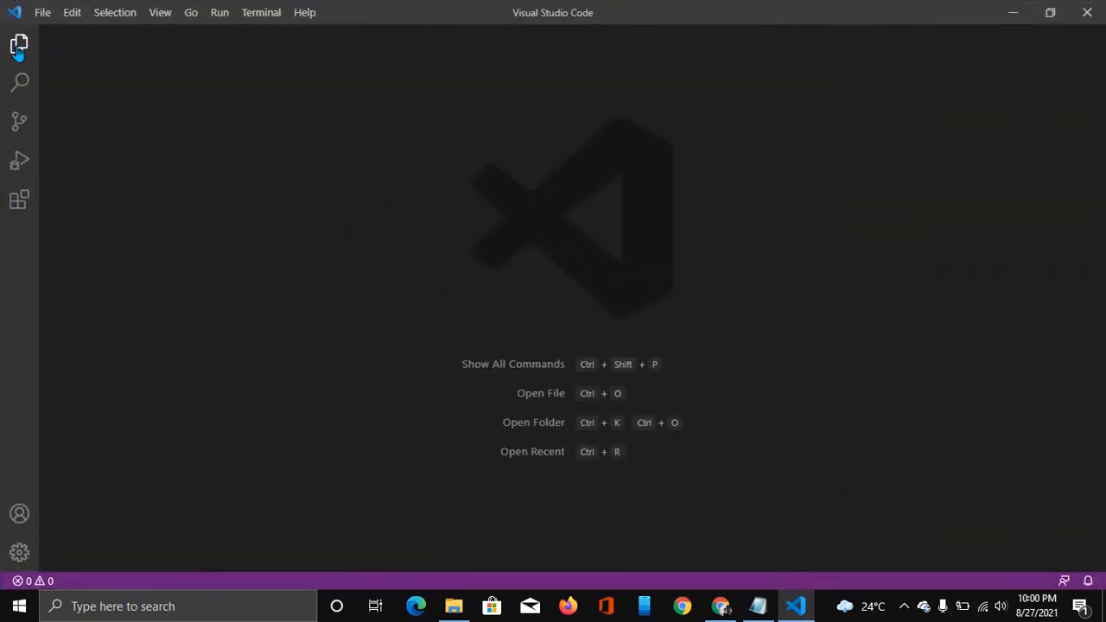
left_click(19, 47)
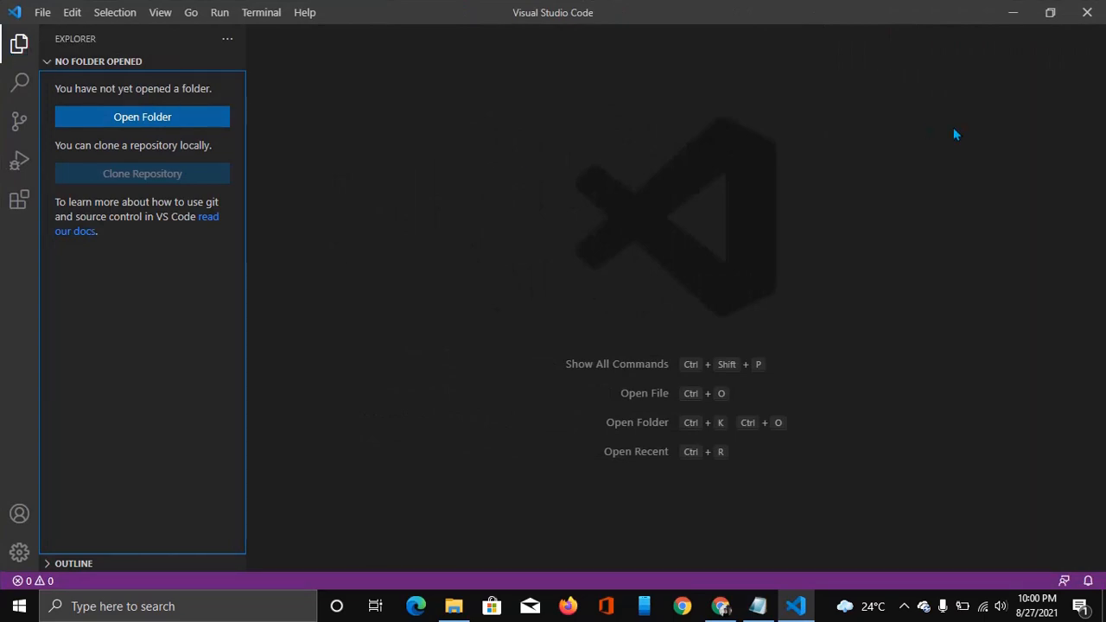
left_click(1010, 12)
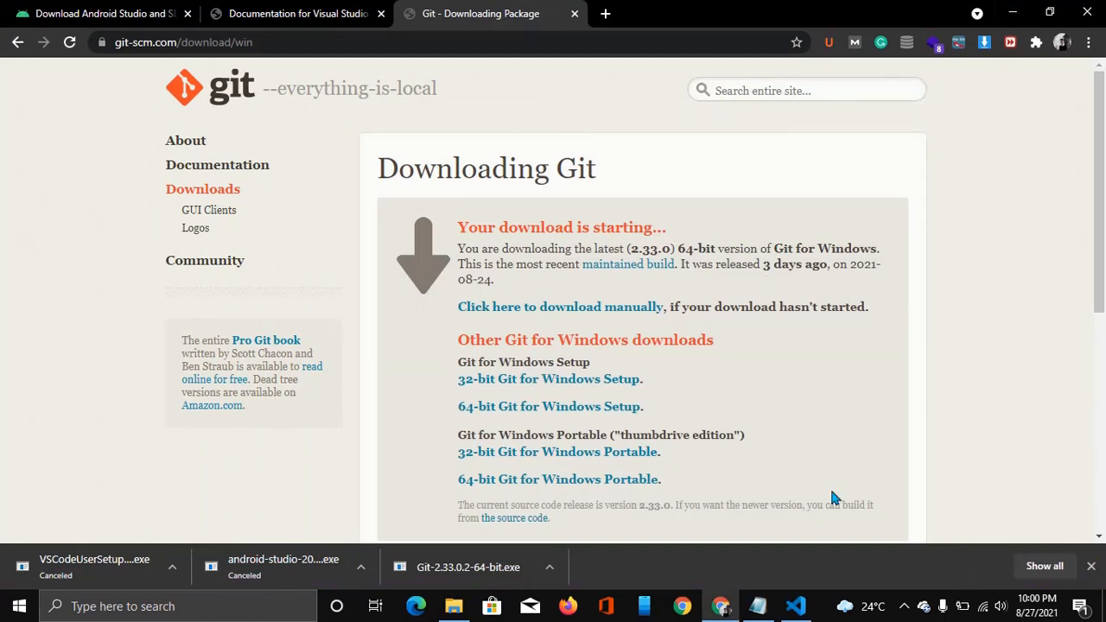
- Switch to the Downloads folder and run the Git-2.33.0.2-64-bit installer, allowing it past the security warning
mouse_move(454, 605)
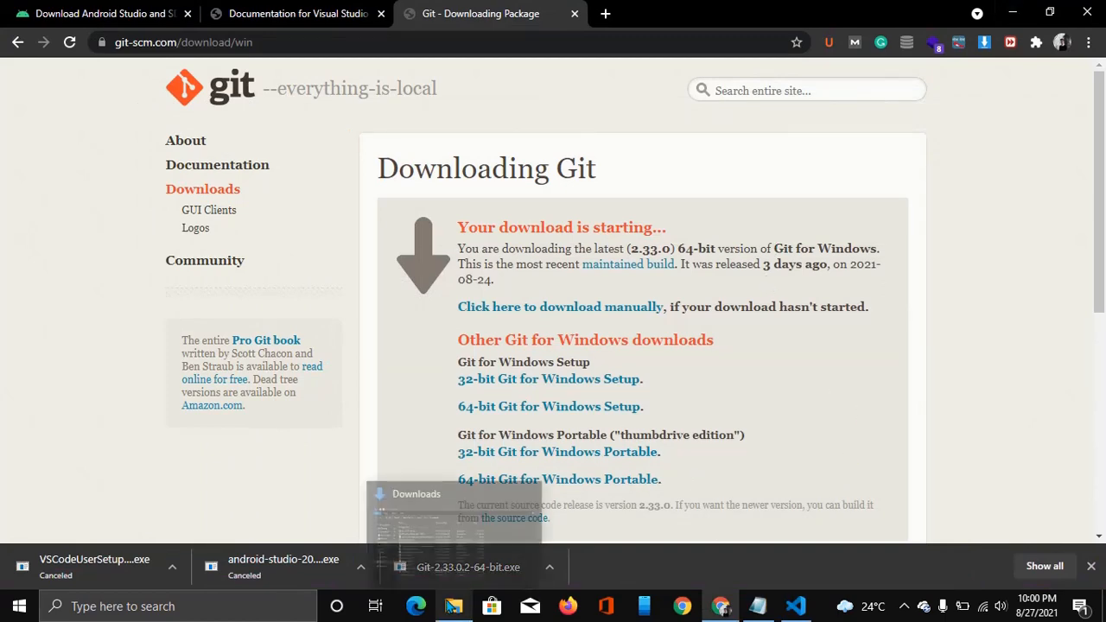
left_click(457, 536)
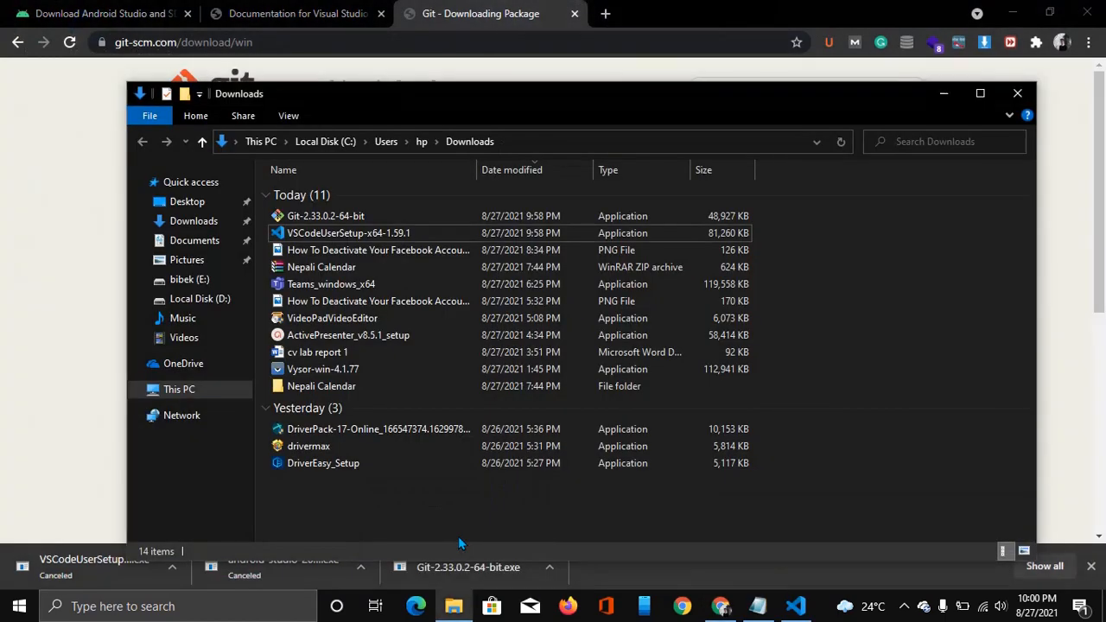
left_click(368, 221)
double_click(368, 221)
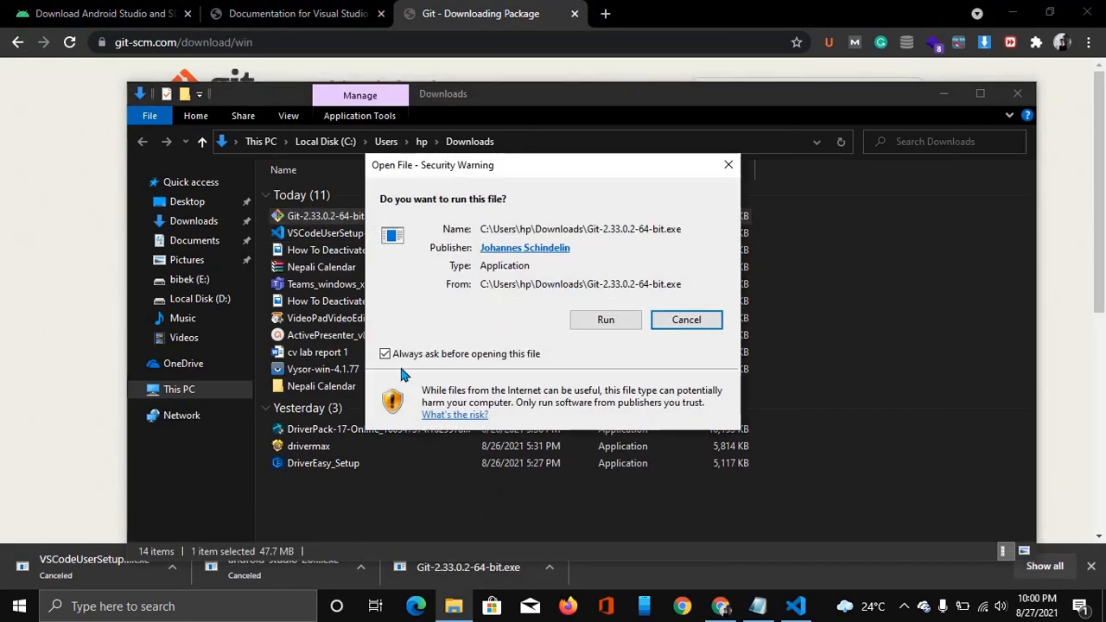
left_click(608, 320)
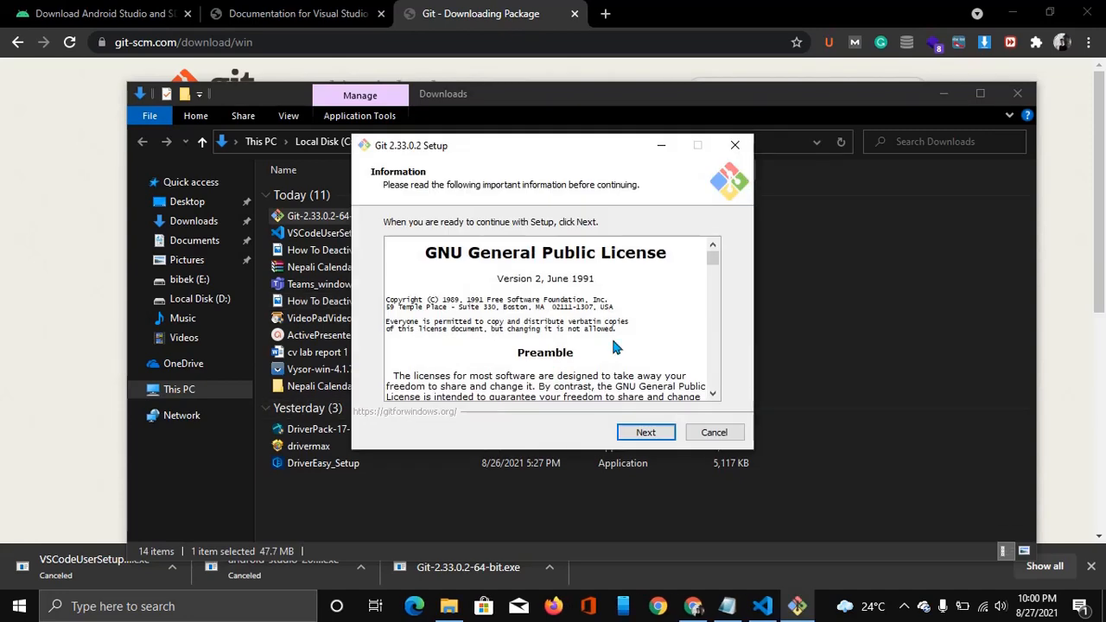
- Accept the Git license and default folders, adding Additional icons on the Desktop to the selected components
scroll(617, 345, "down", 10)
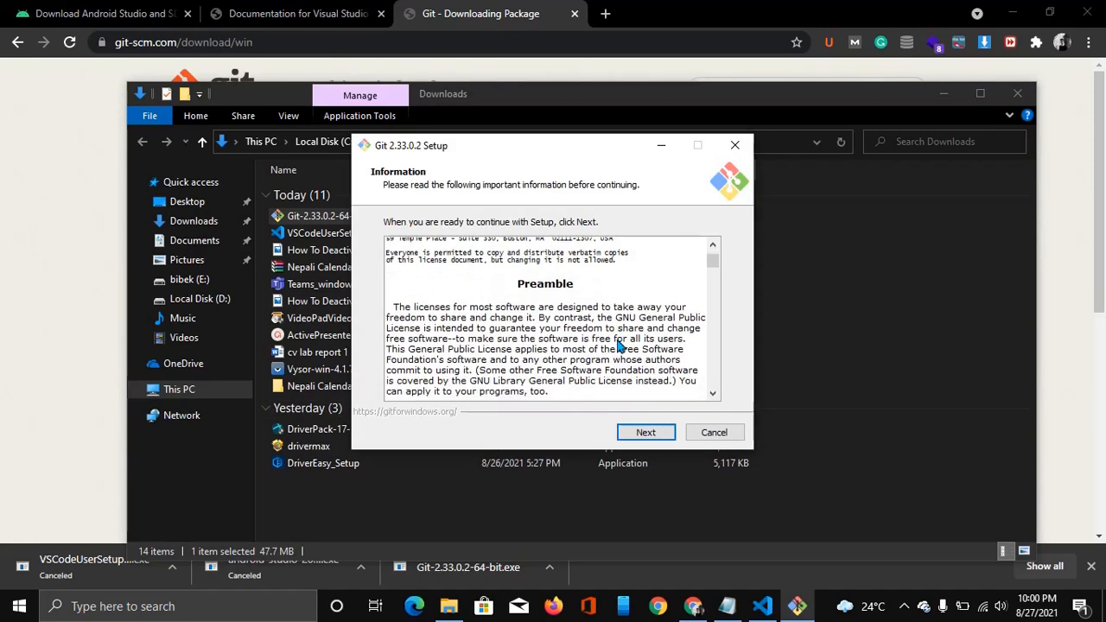
left_click(646, 432)
left_click(645, 432)
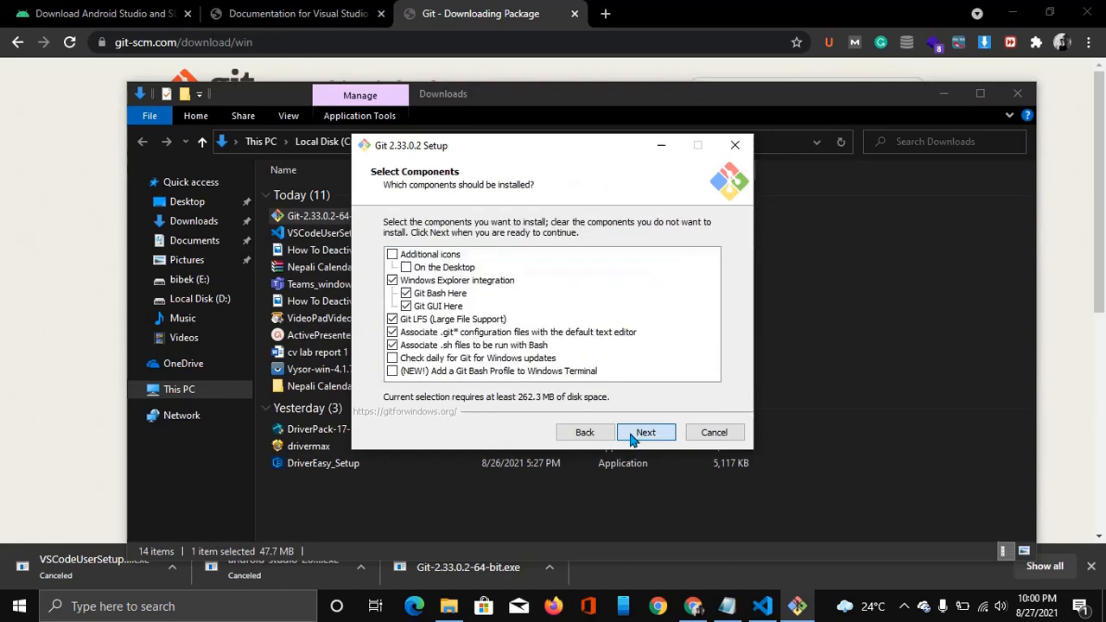
left_click(393, 257)
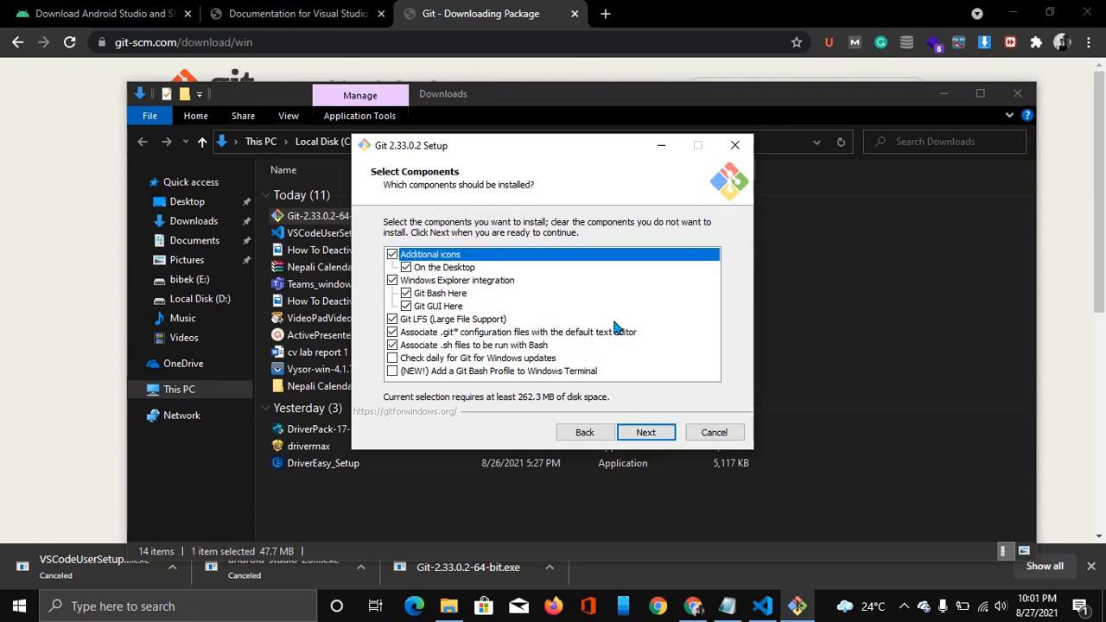
left_click(646, 434)
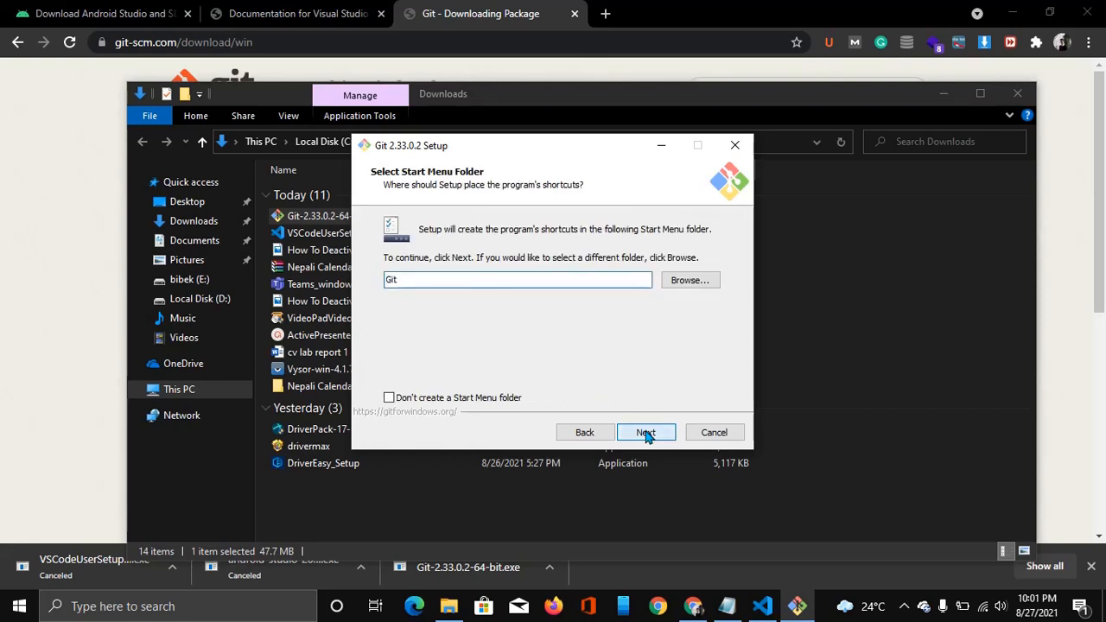
left_click(646, 434)
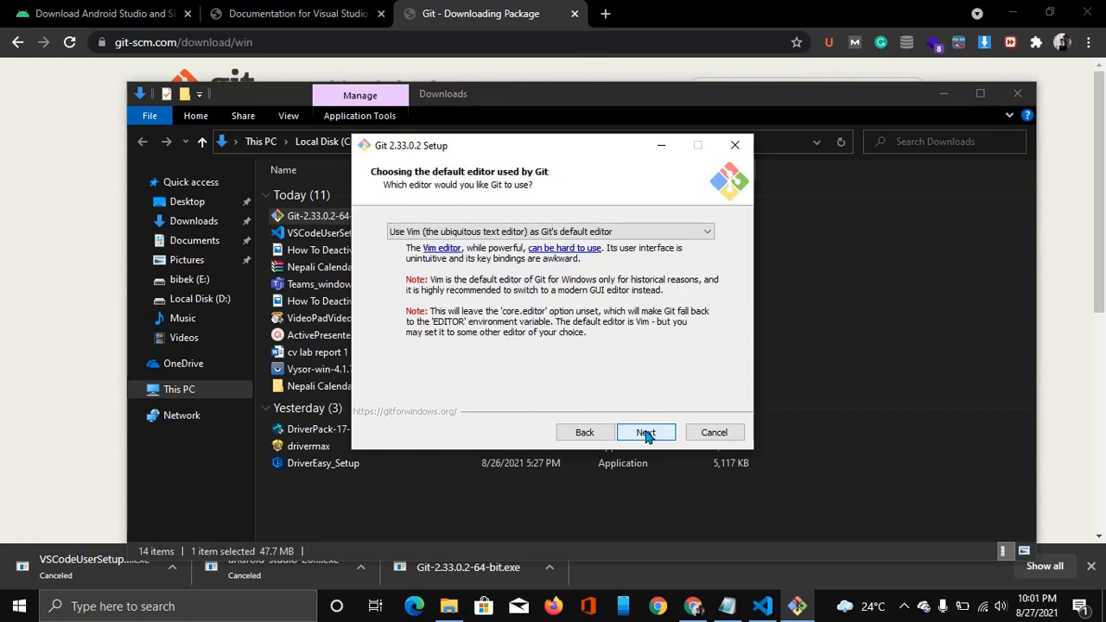
- Try Visual Studio Code Insiders as Git's default editor and check its download page
left_click(682, 233)
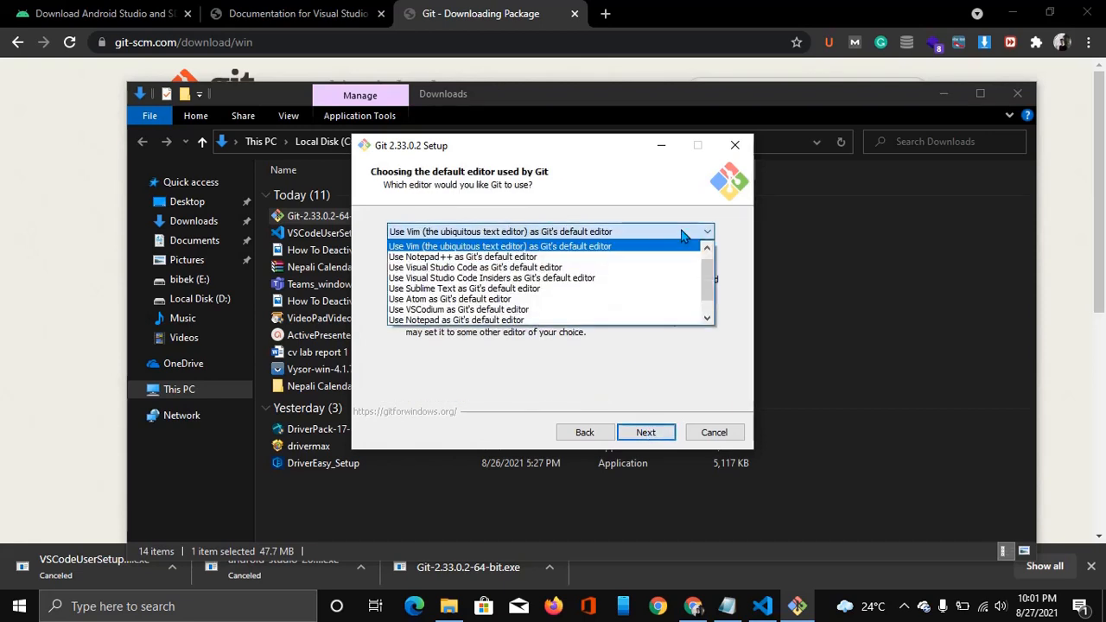
left_click(510, 278)
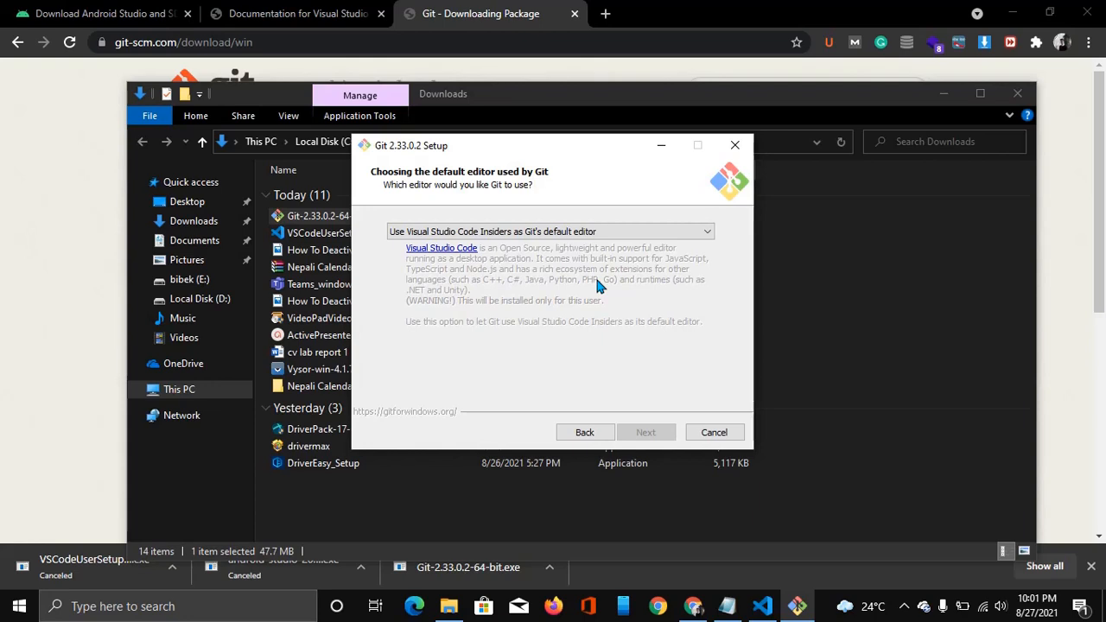
left_click(462, 250)
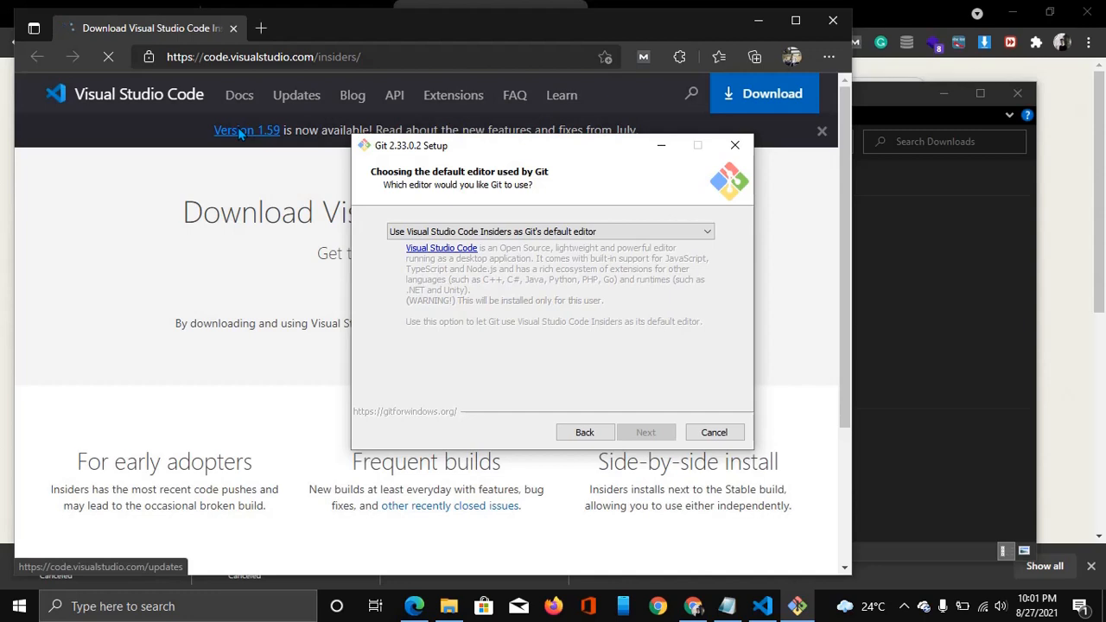
left_click(201, 235)
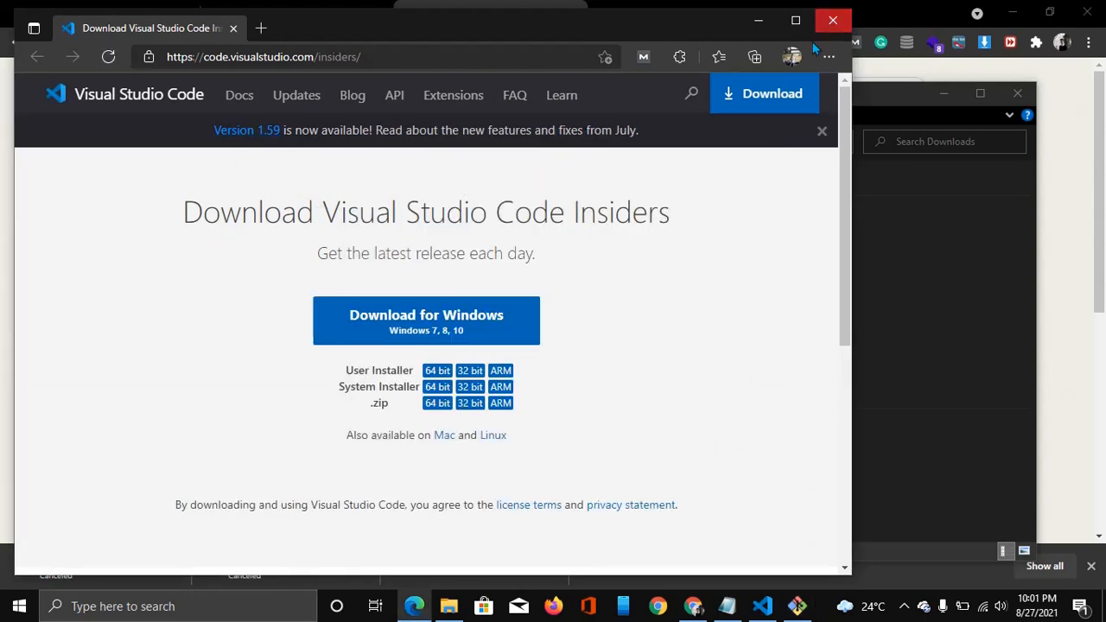
left_click(759, 26)
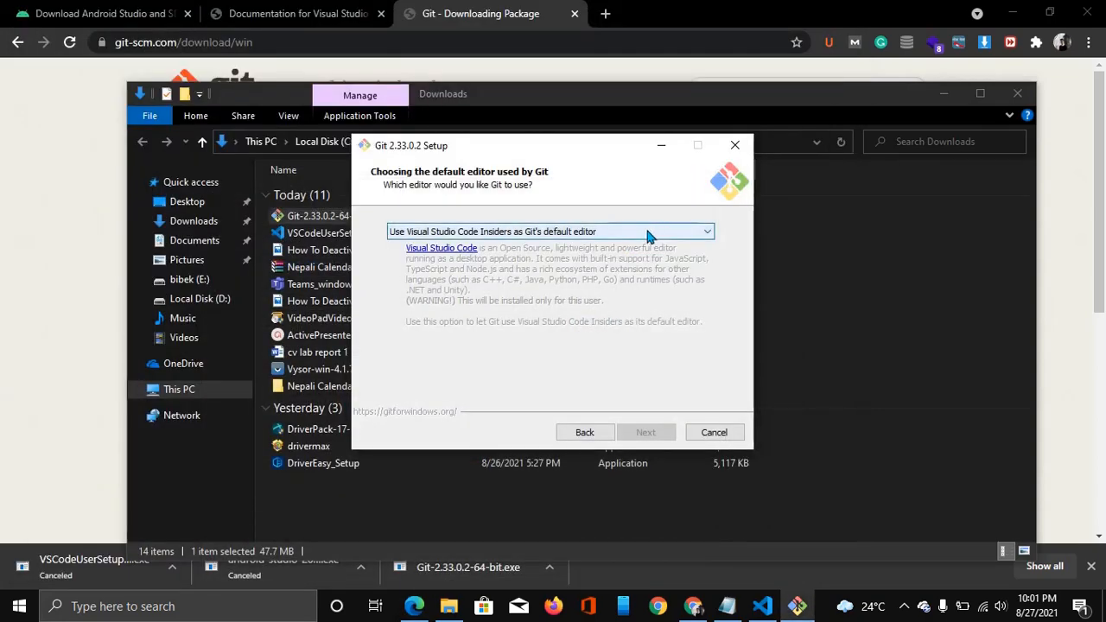
- Choose Visual Studio Code as Git's default editor and continue the setup
left_click(661, 233)
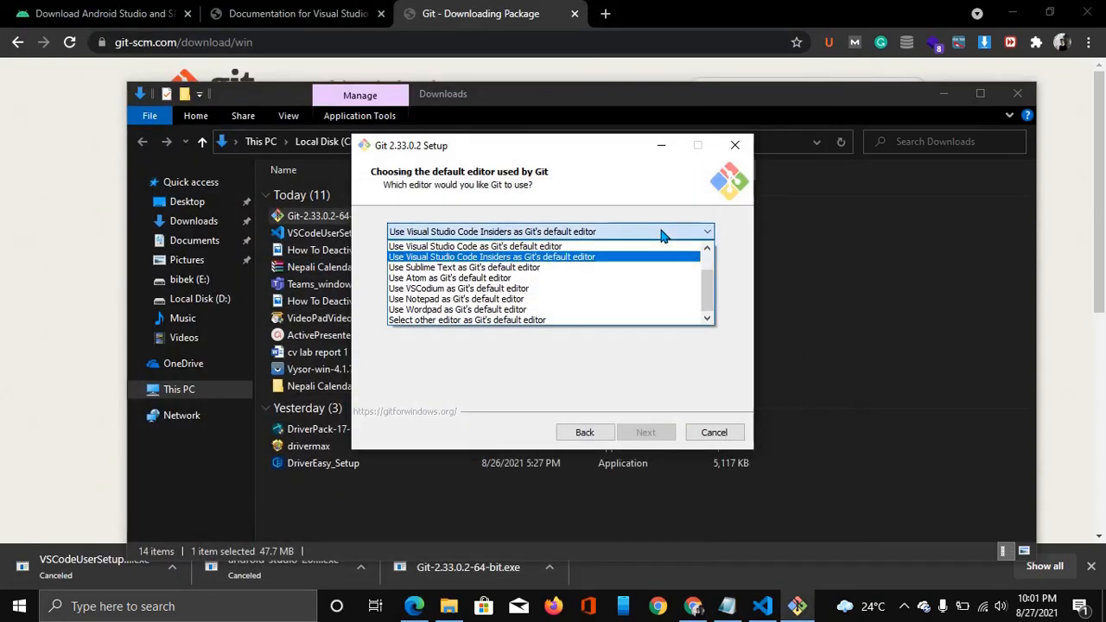
left_click(584, 247)
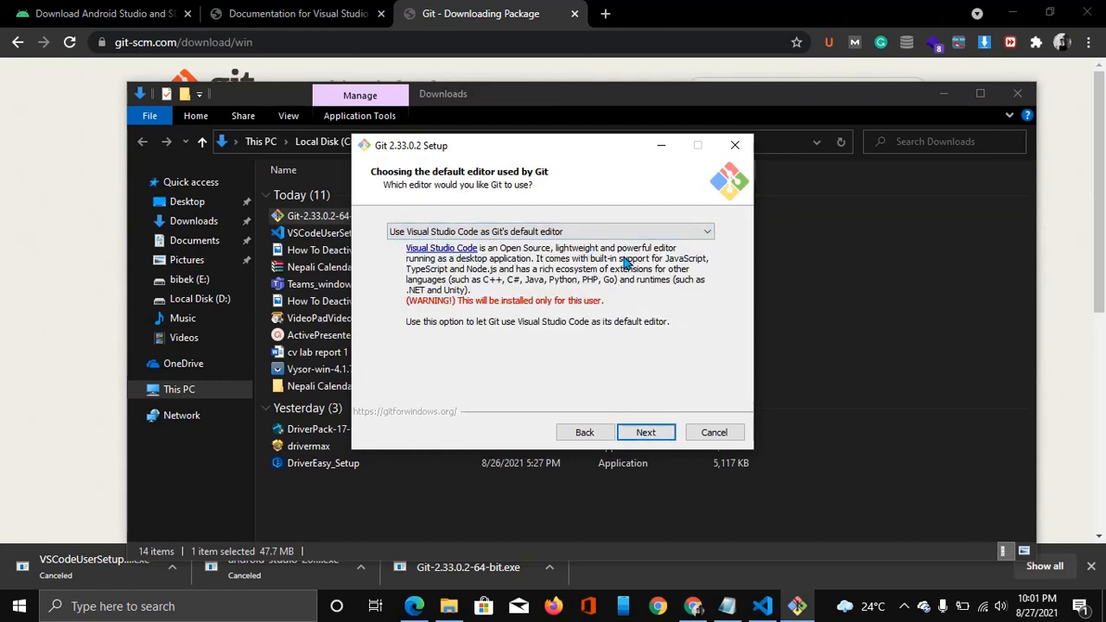
left_click(637, 437)
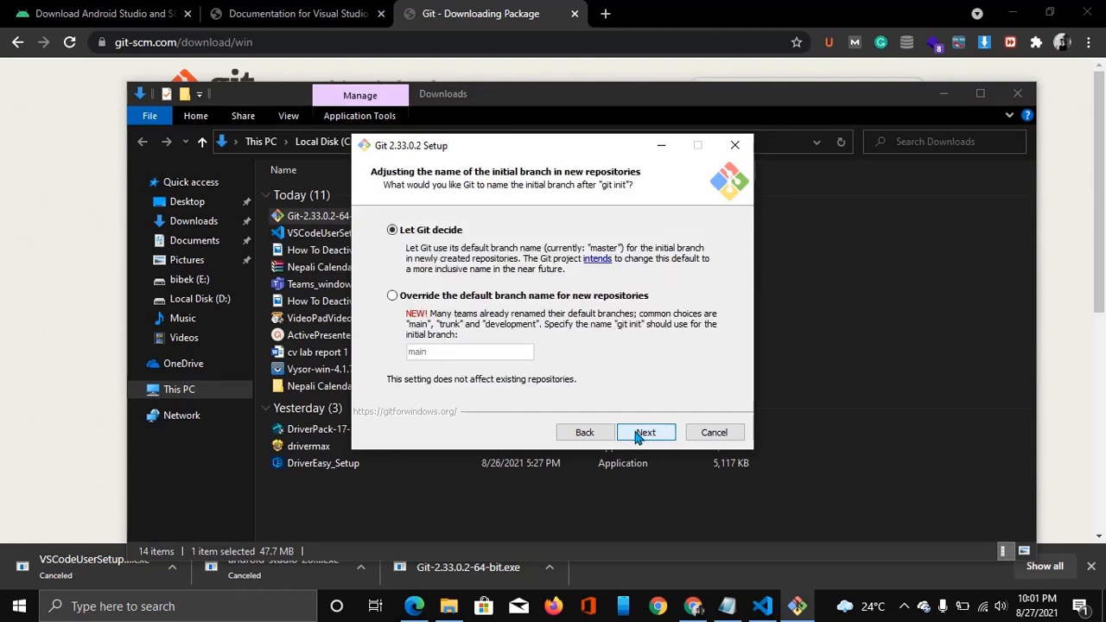
- Keep the default options from the initial branch name through the remaining Git setup pages and start the installation
left_click(638, 437)
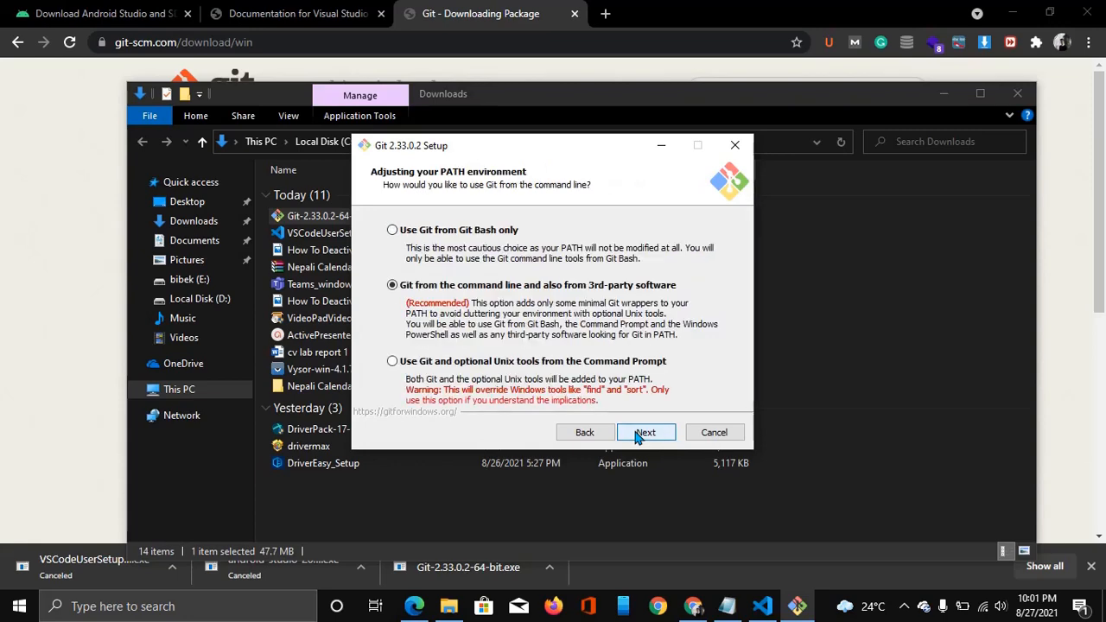
left_click(638, 437)
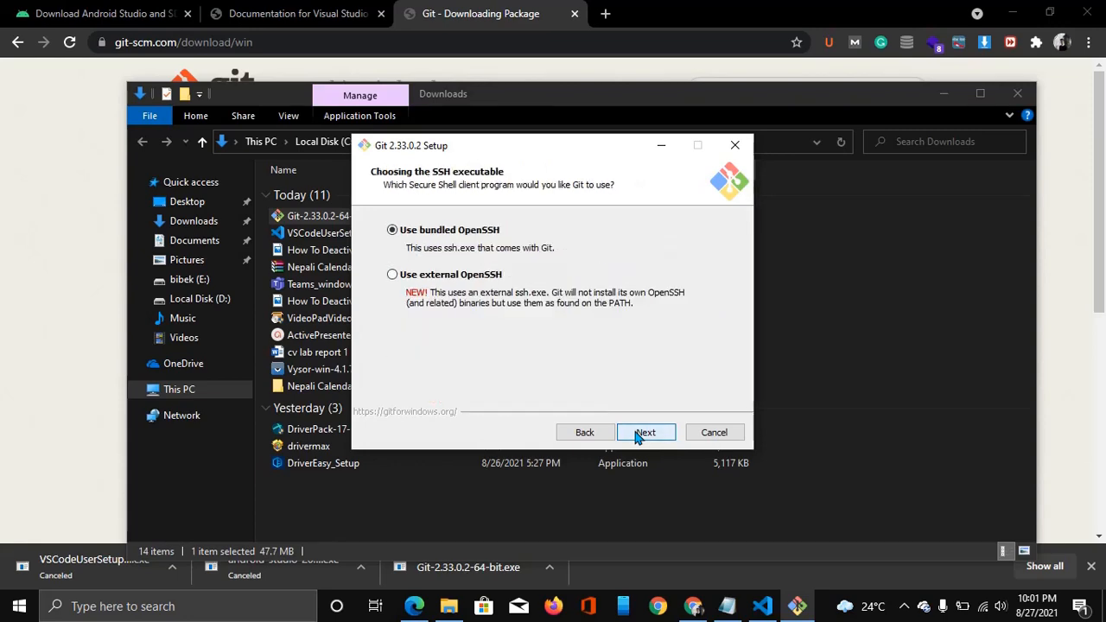
left_click(637, 437)
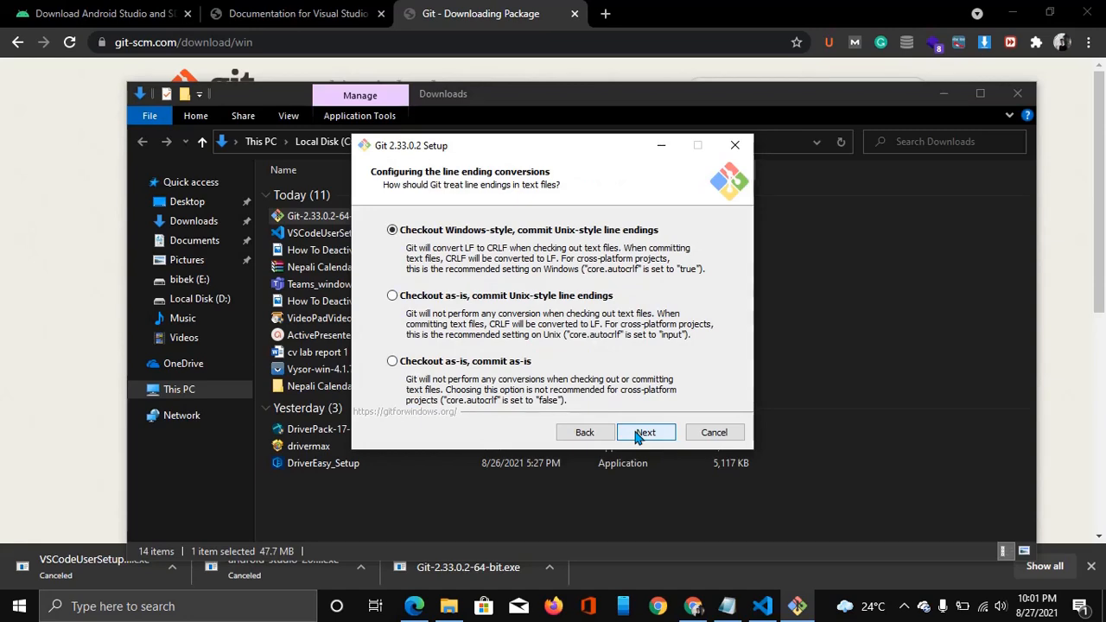
left_click(639, 437)
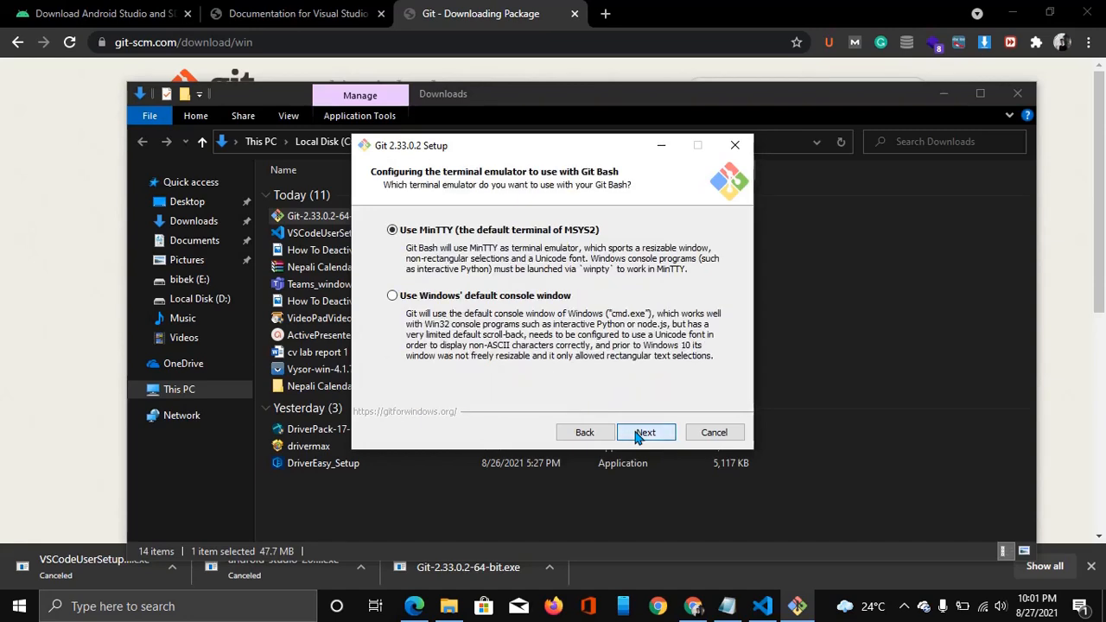
left_click(639, 437)
left_click(639, 437)
left_click(639, 437)
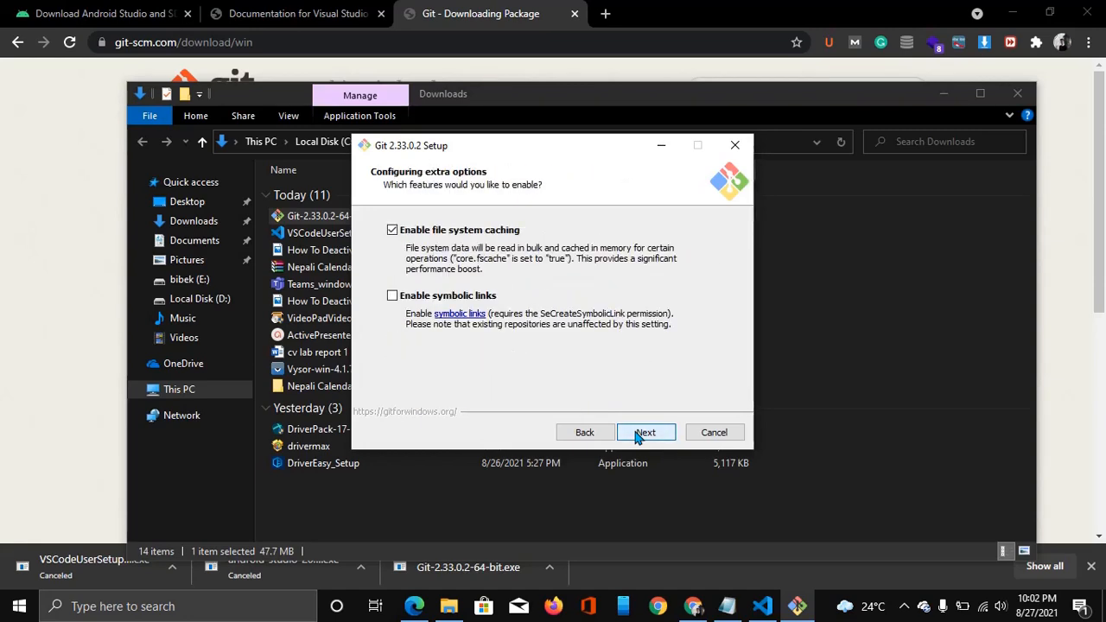
left_click(639, 433)
left_click(639, 433)
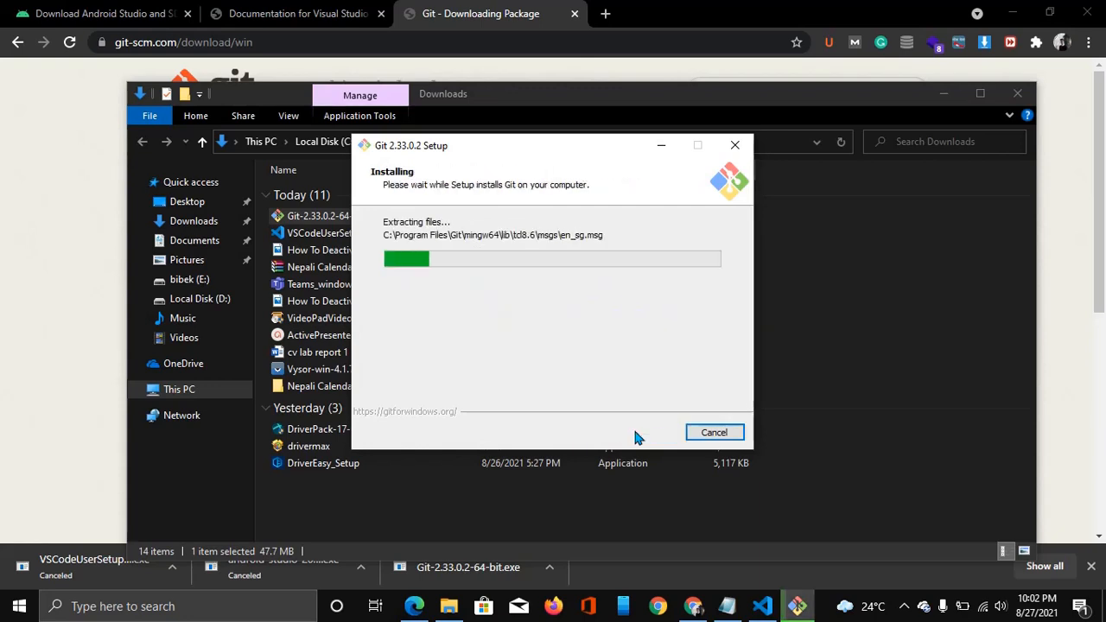
- Minimize the Git setup and return from the Android Studio page to Flutter's Windows install page
left_click(658, 150)
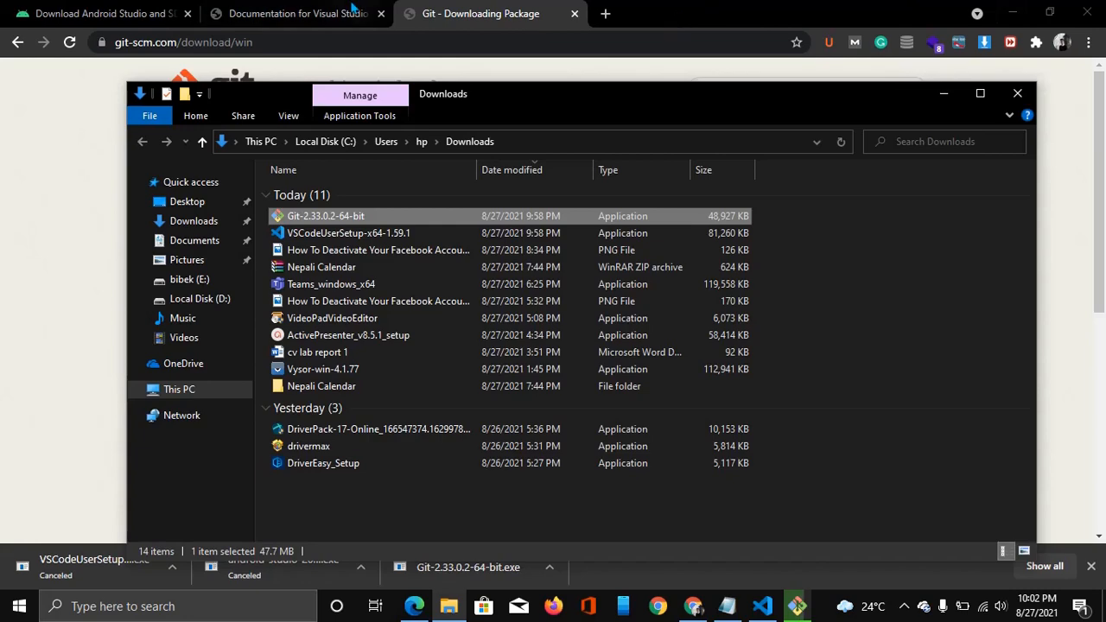
left_click(296, 16)
left_click(92, 13)
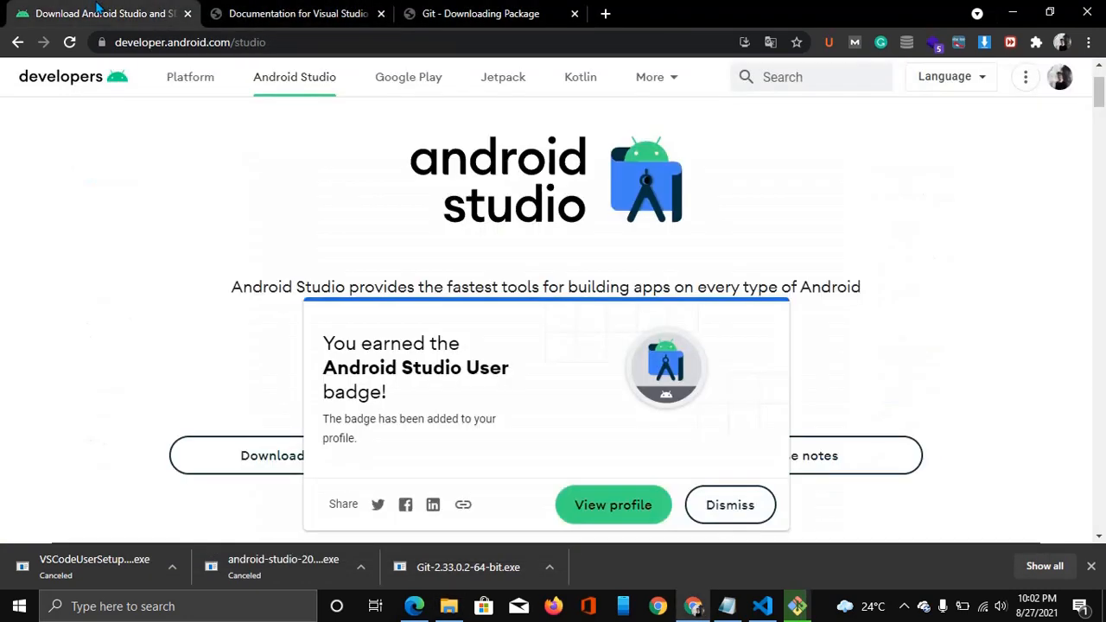
left_click(16, 41)
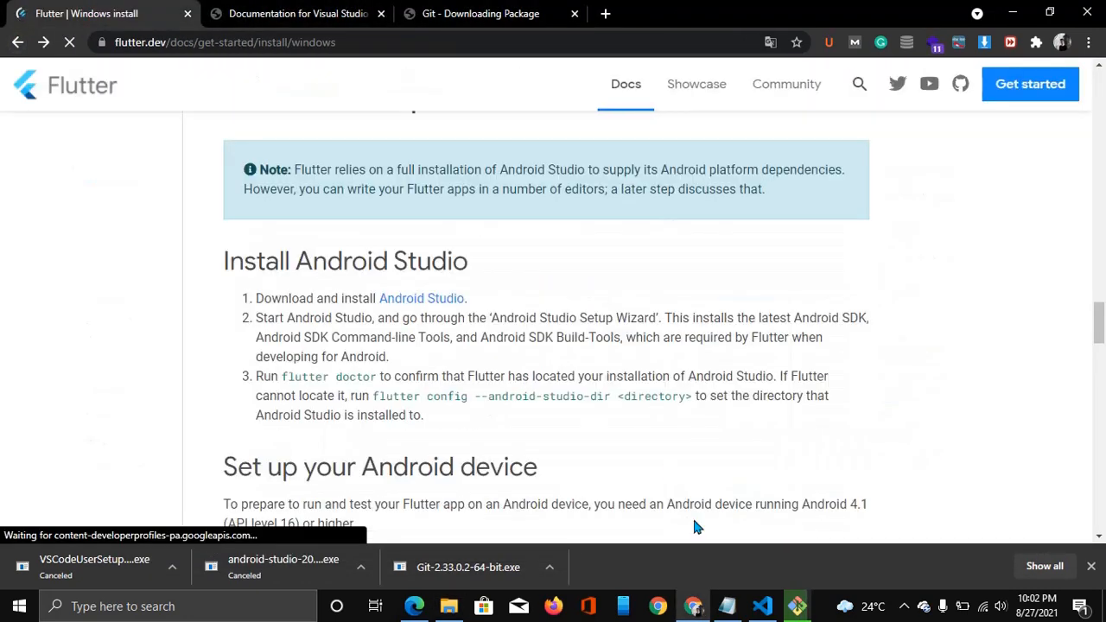
- Return to the Git setup, finish it with View Release Notes enabled and open the notes in Microsoft Edge
mouse_move(794, 608)
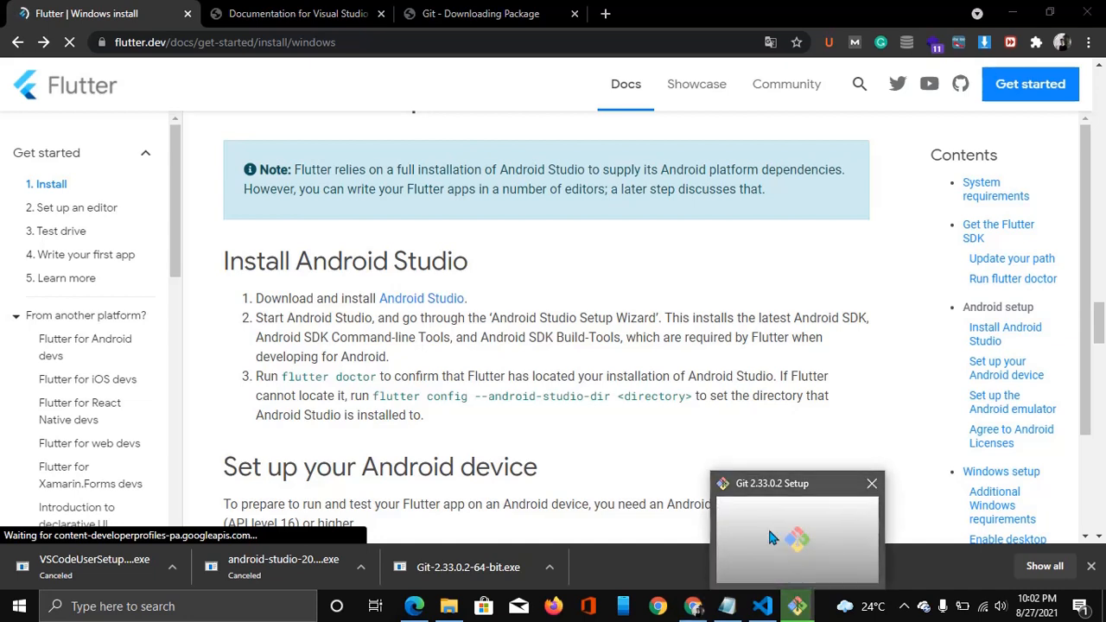
left_click(767, 526)
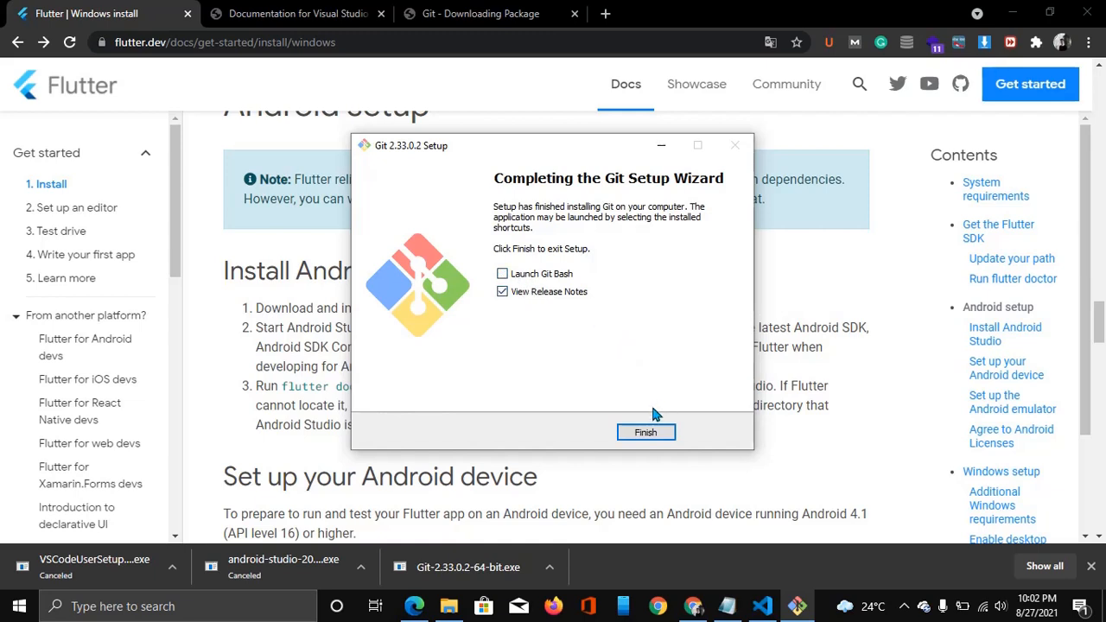
left_click(631, 425)
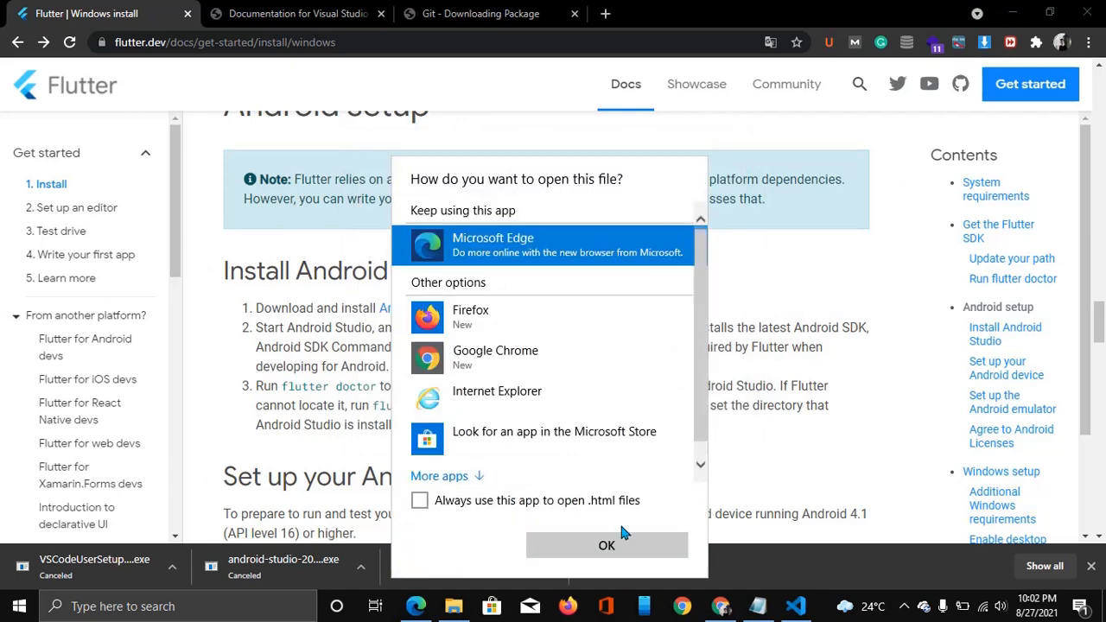
left_click(607, 545)
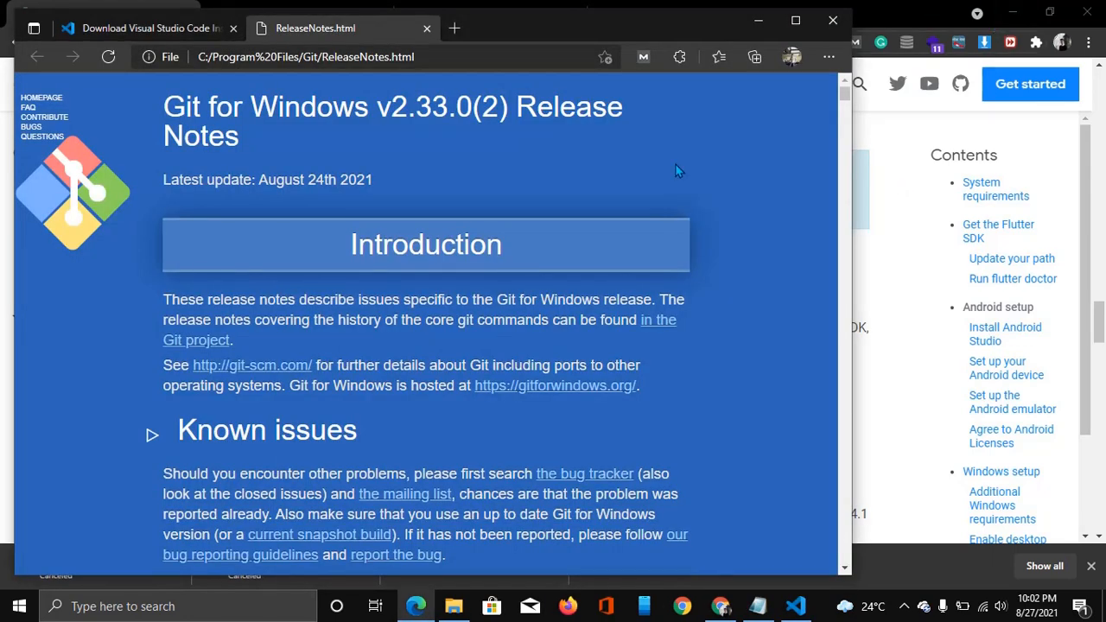
- Skim the Git for Windows release notes and close the Microsoft Edge window
scroll(675, 163, "down", 20)
scroll(675, 164, "up", 20)
scroll(449, 343, "down", 5)
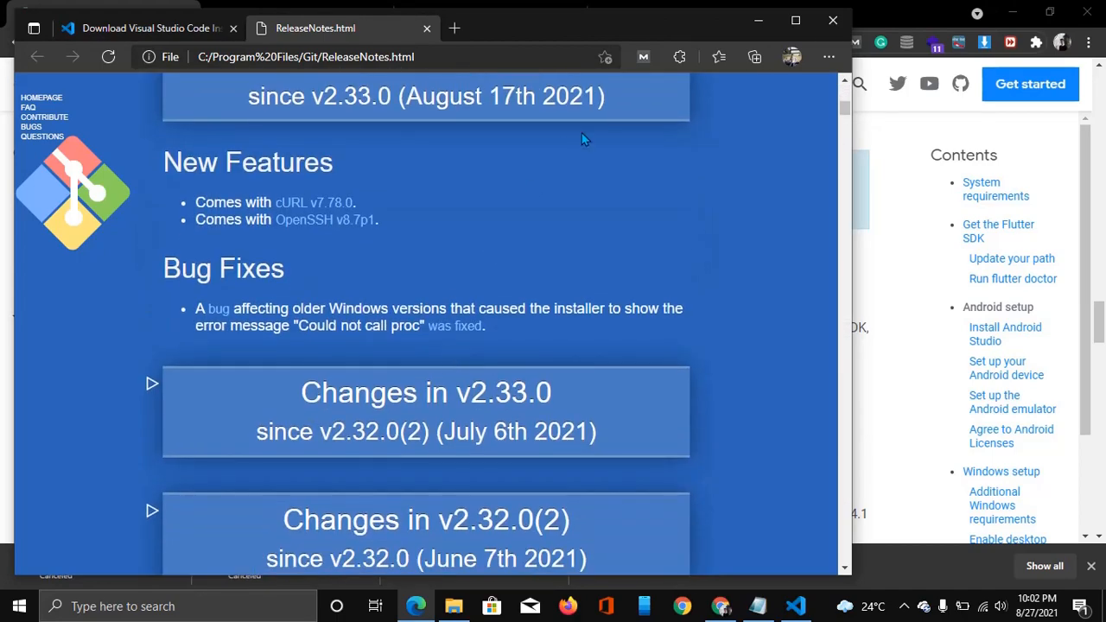
left_click(833, 20)
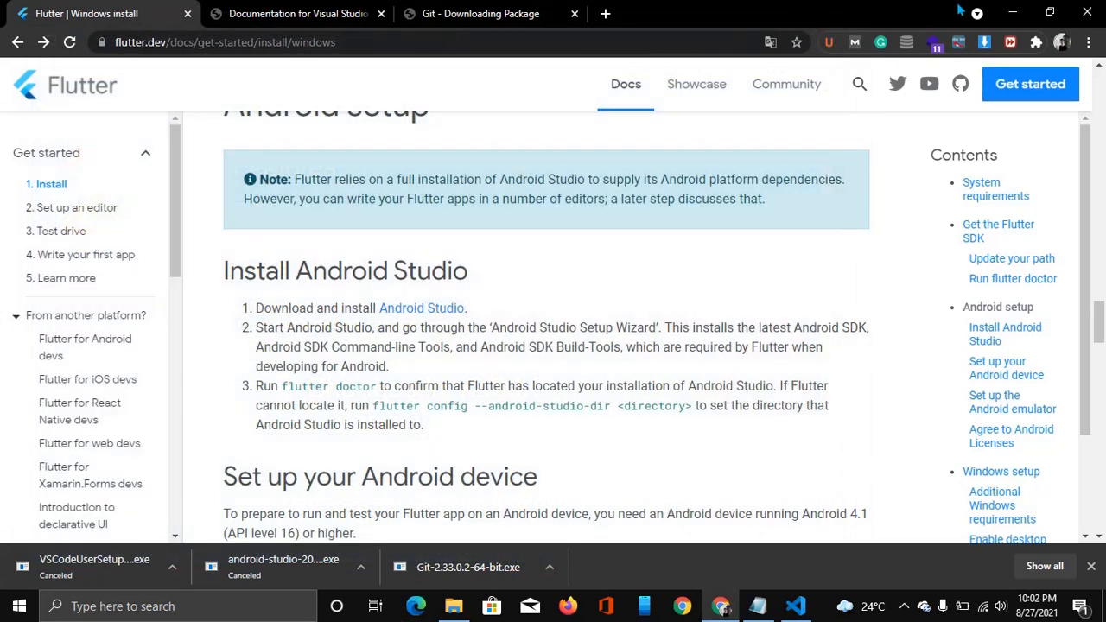
- Minimize the browser and Downloads windows, launch Git Bash from the desktop and run git status
left_click(1014, 13)
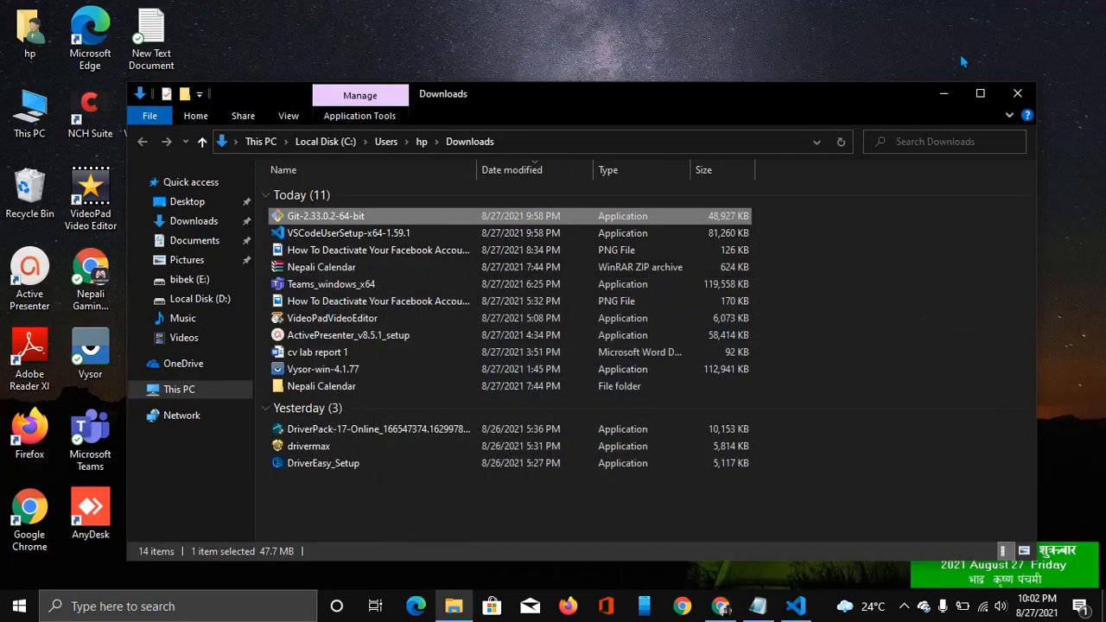
left_click(946, 93)
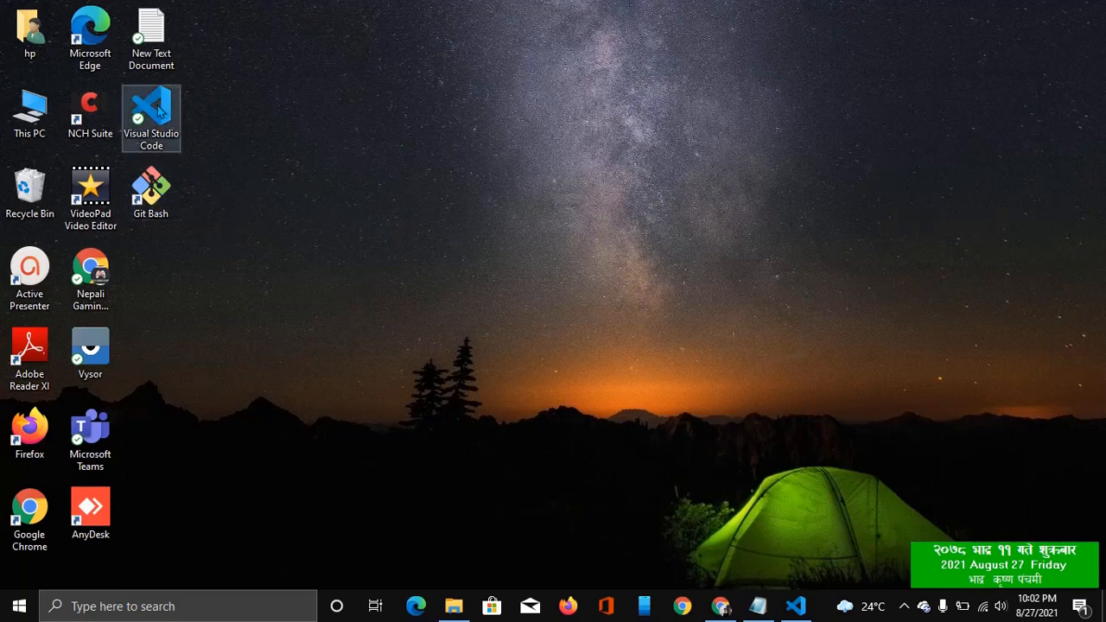
double_click(161, 193)
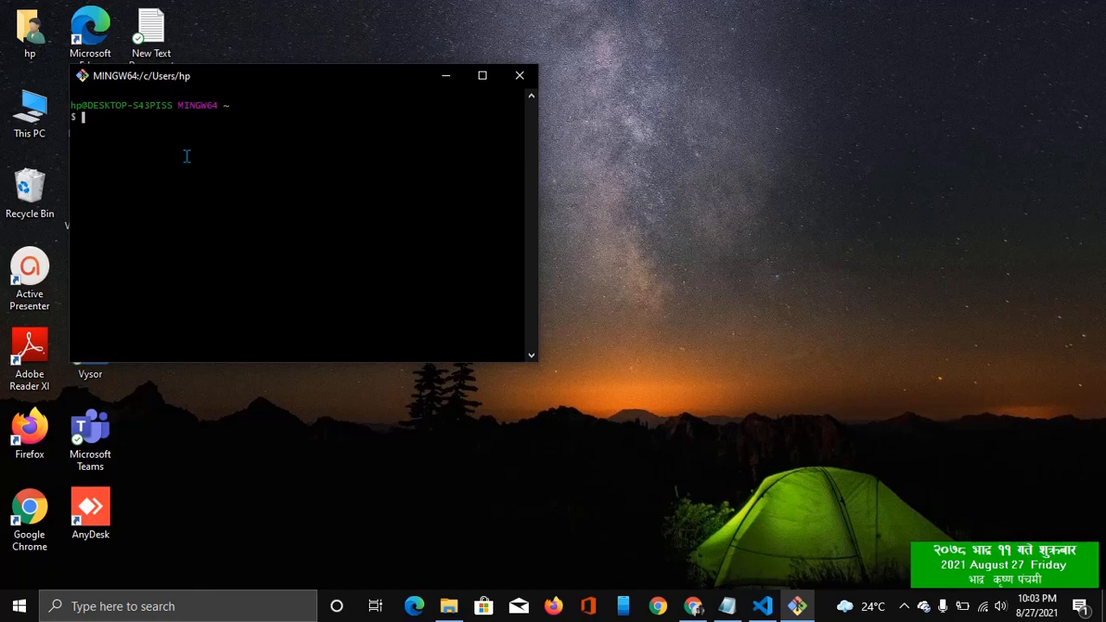
type("git status")
key("Return")
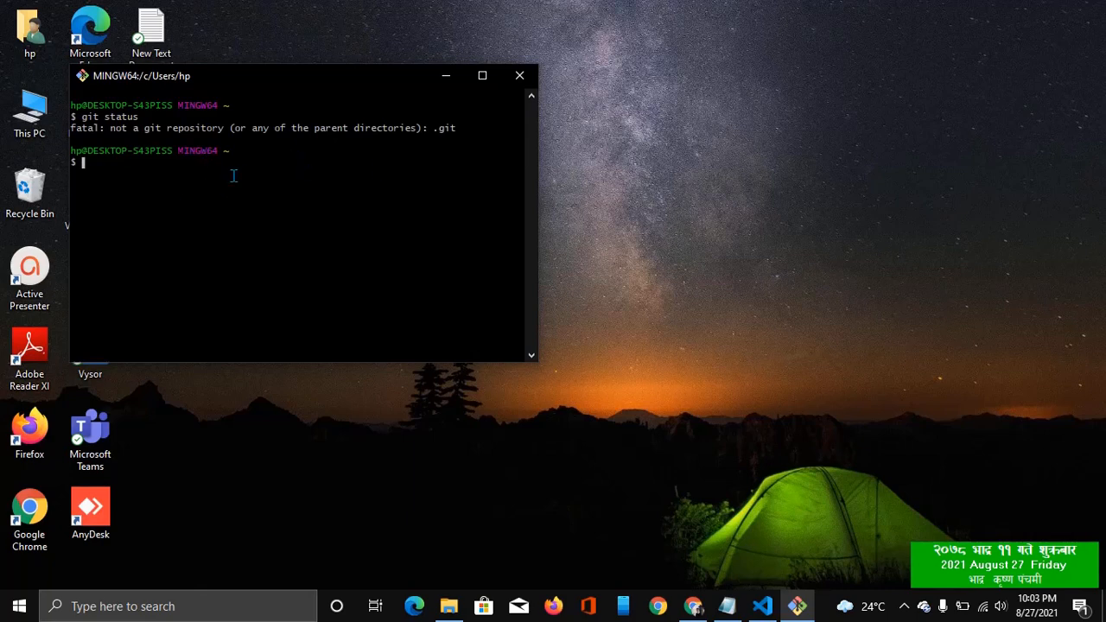
- Run git without arguments to review its list of subcommands and close the Git Bash window
type("git")
key("Return")
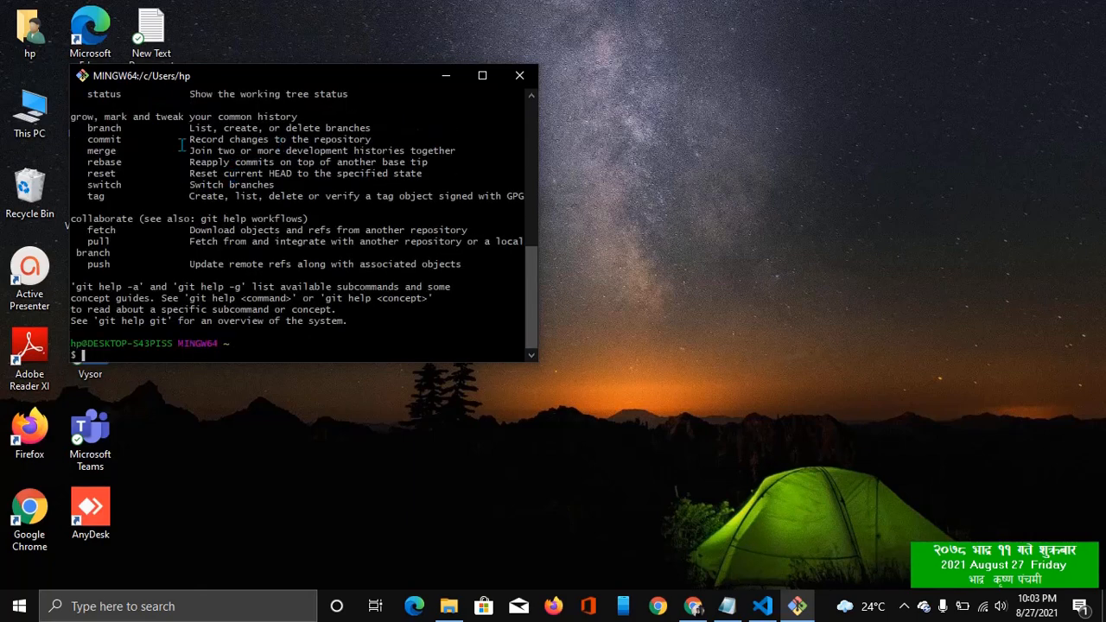
scroll(192, 185, "up", 3)
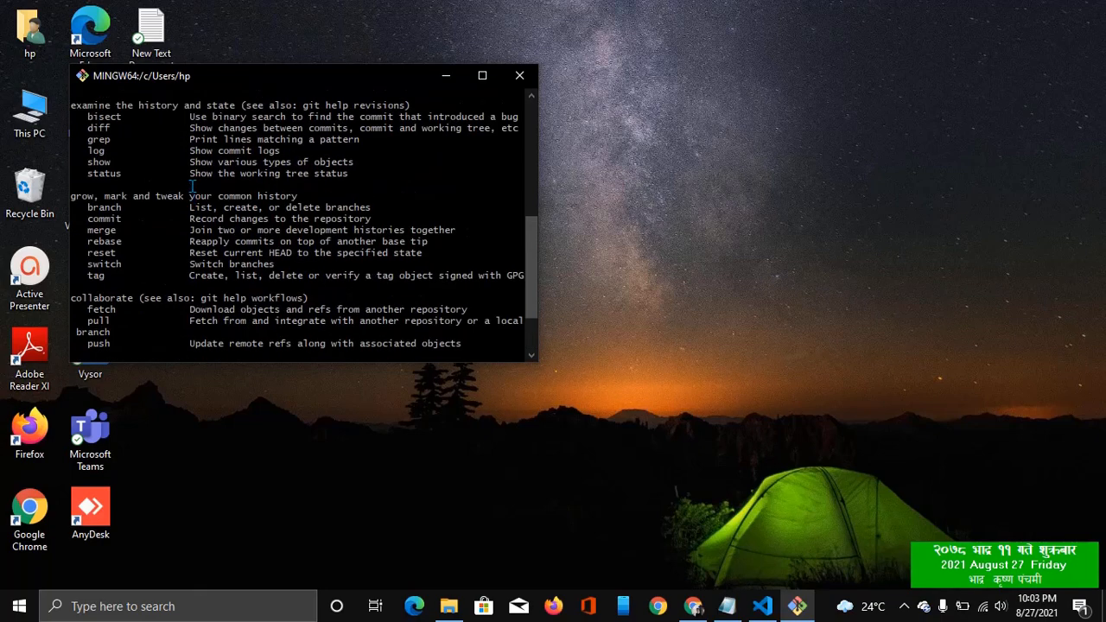
left_click(518, 76)
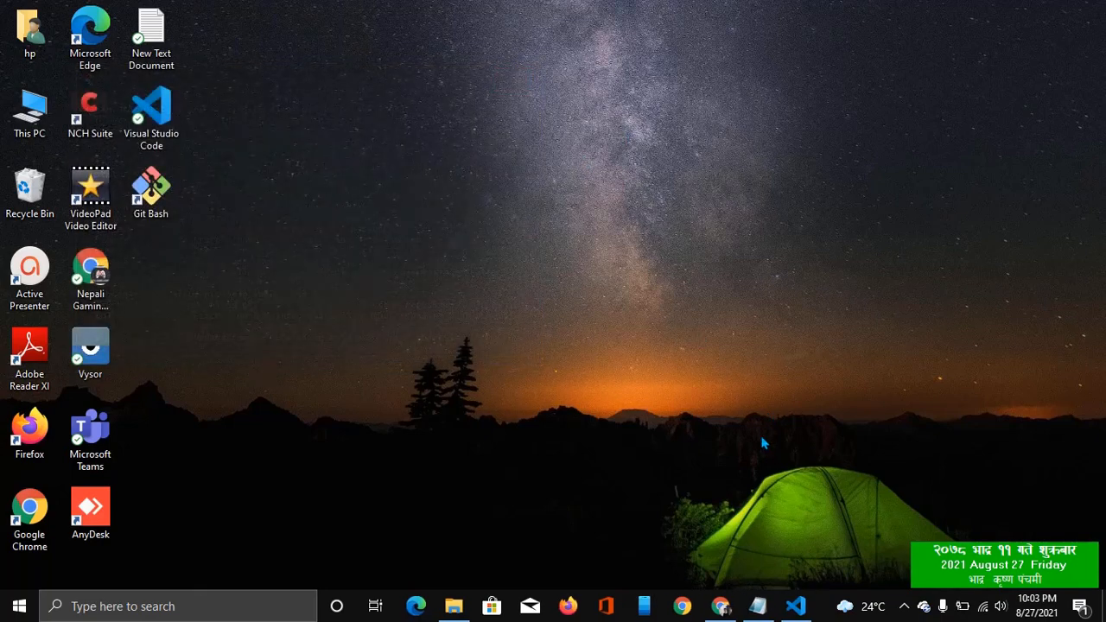
- On Flutter's Windows install page, copy the git clone command for the stable branch under Get the Flutter SDK and minimize the browser
left_click(721, 605)
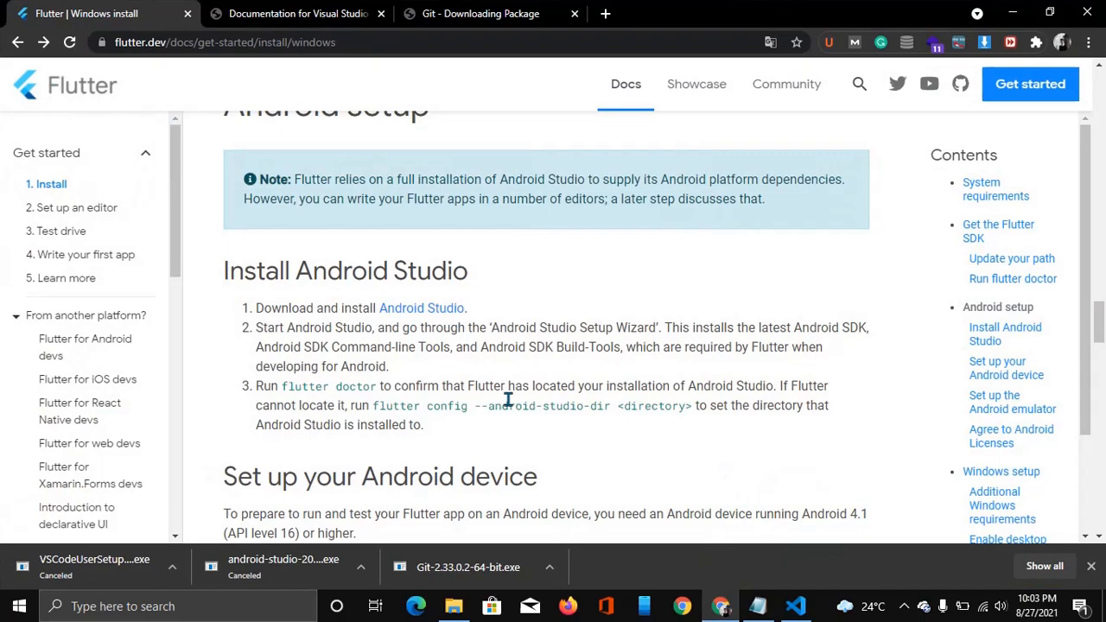
scroll(508, 399, "up", 10)
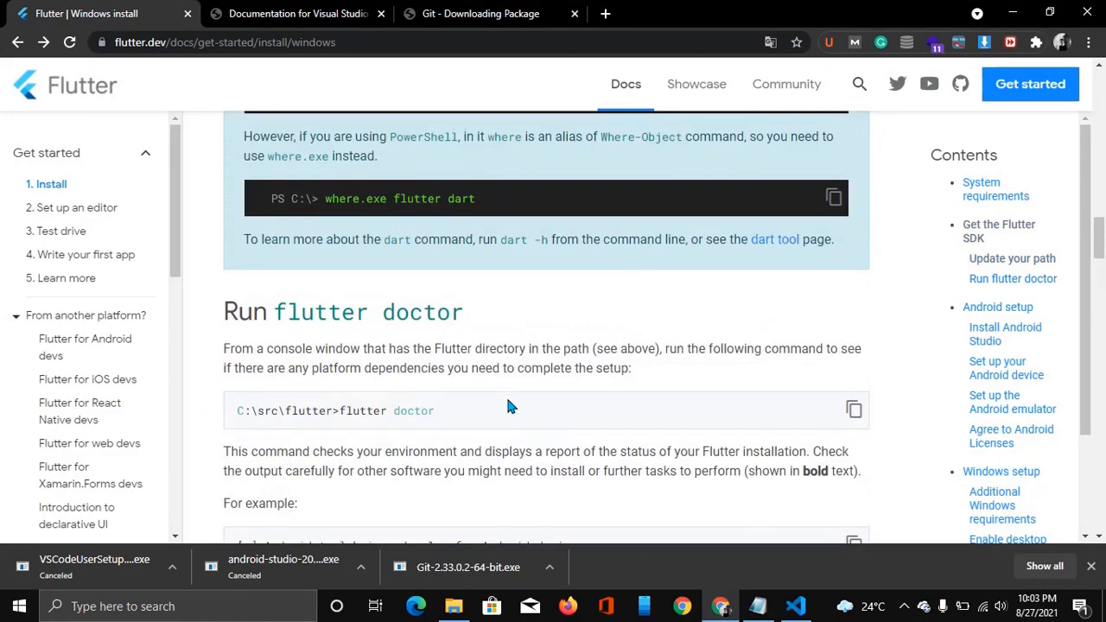
scroll(508, 406, "up", 5)
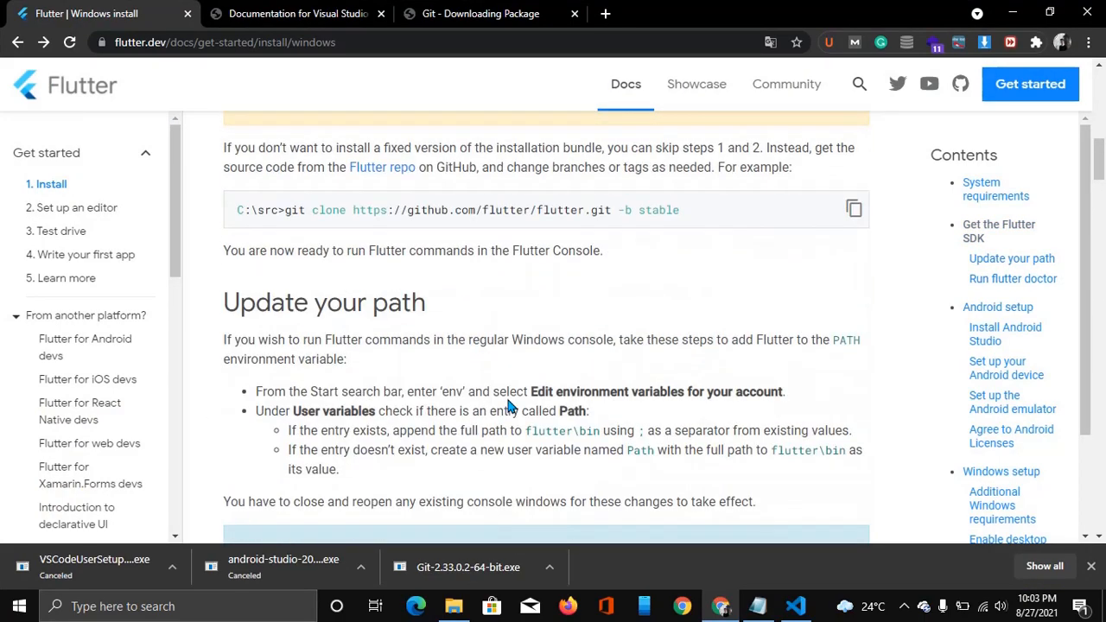
scroll(508, 405, "up", 4)
scroll(506, 395, "down", 2)
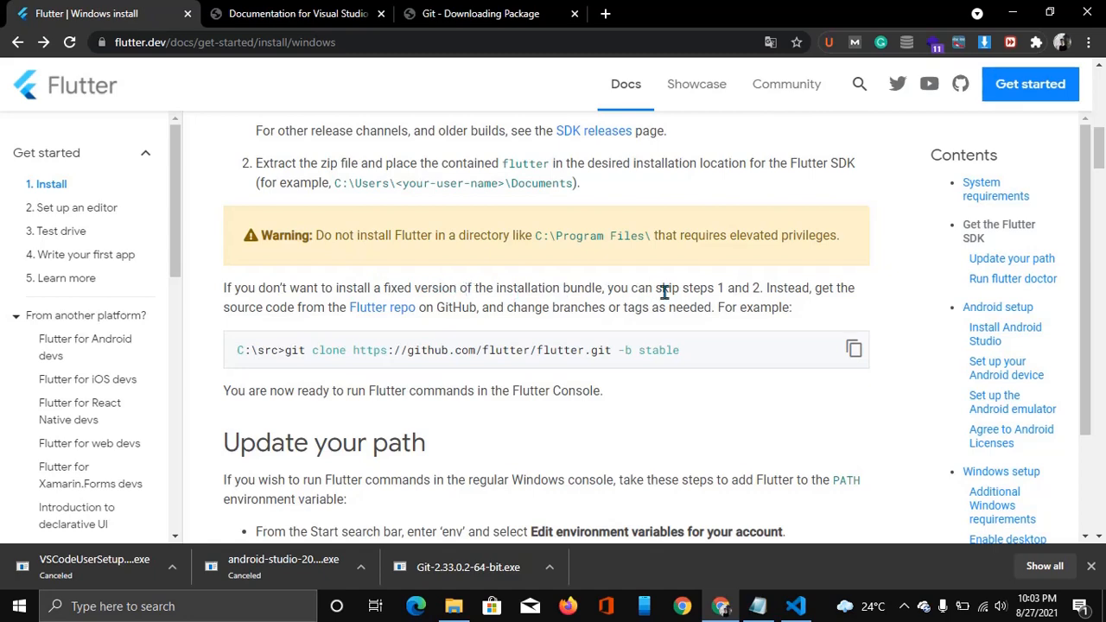
scroll(724, 289, "up", 2)
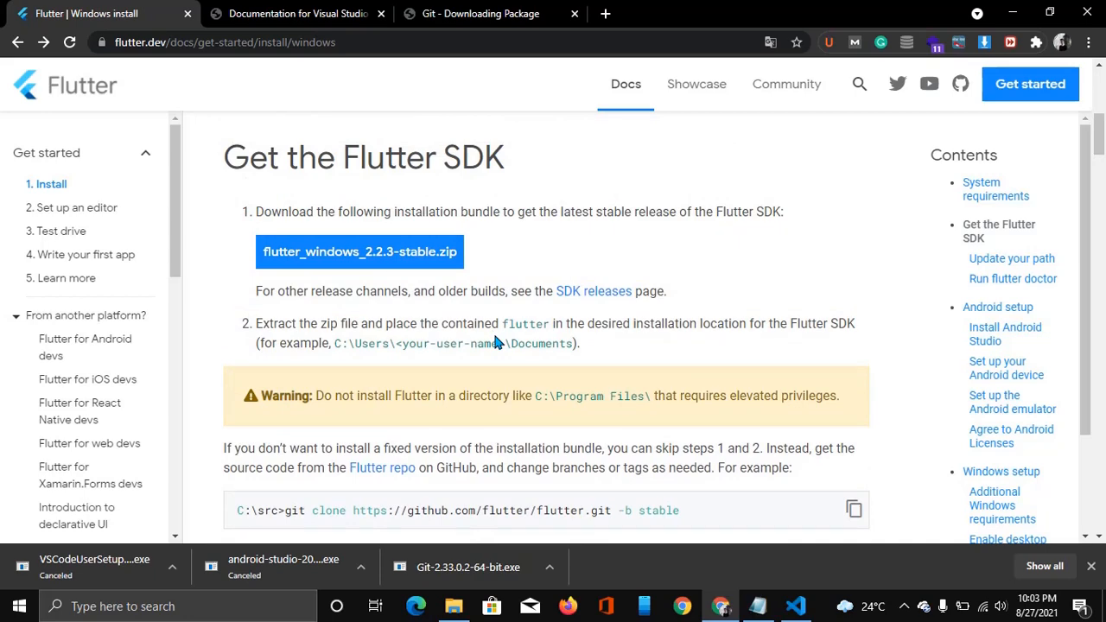
scroll(497, 343, "down", 3)
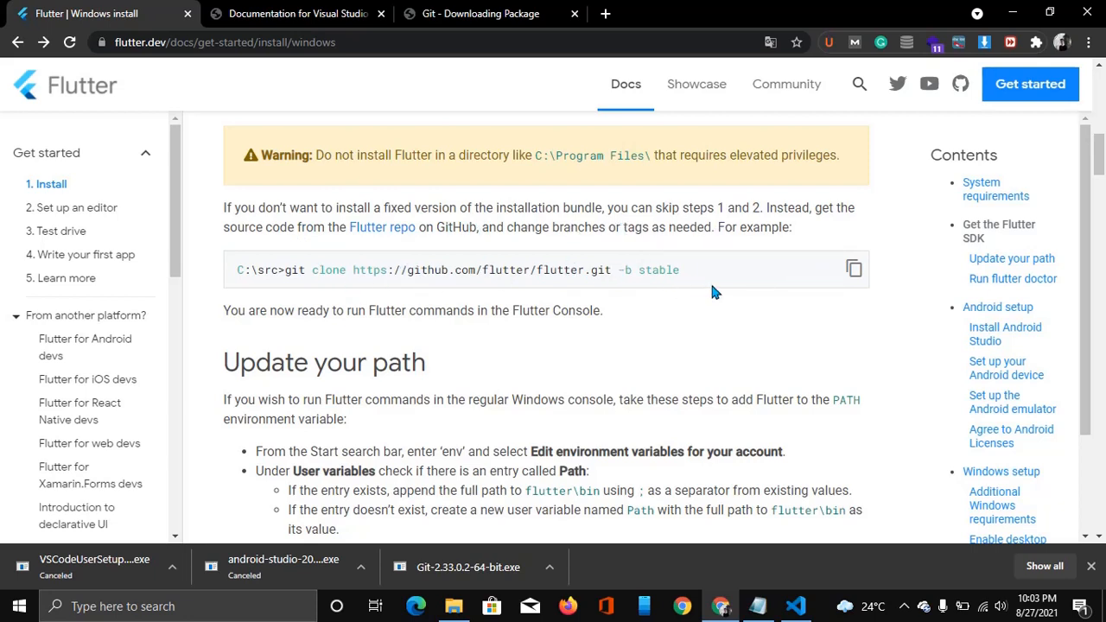
left_click(851, 270)
left_click(1011, 15)
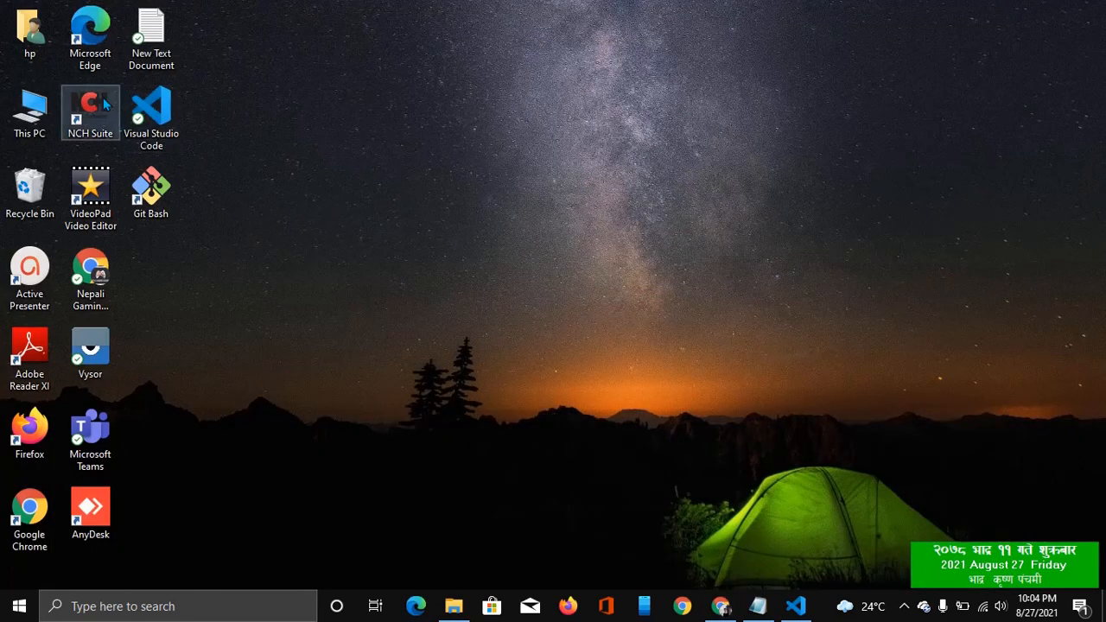
- Open the root of Local Disk (C:) in a maximized File Explorer window and launch Git Bash in that location
double_click(31, 110)
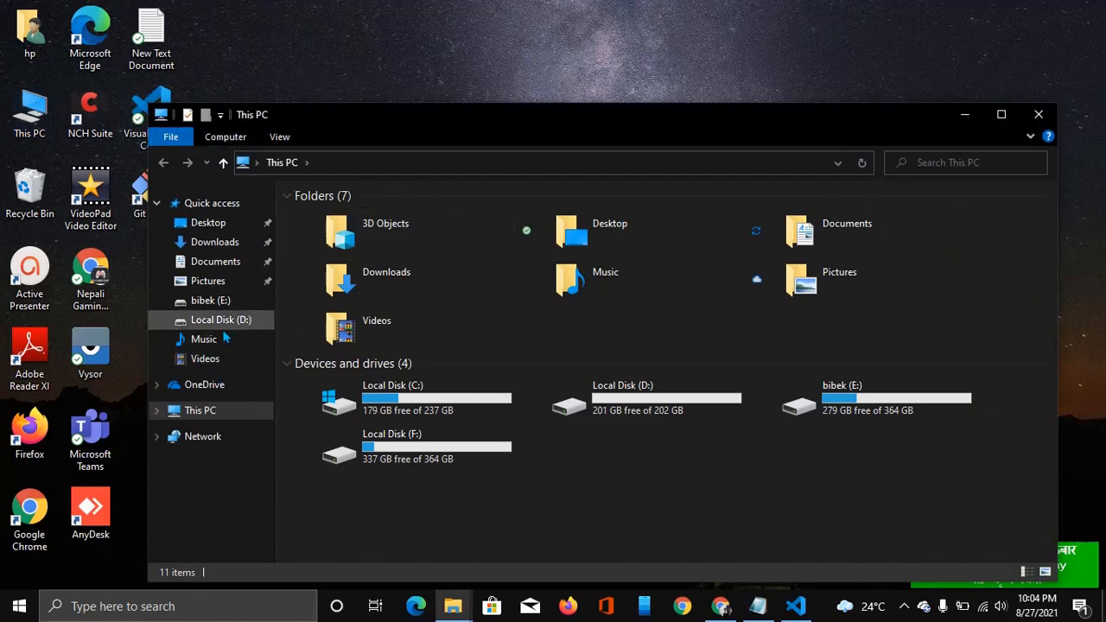
left_click(199, 412)
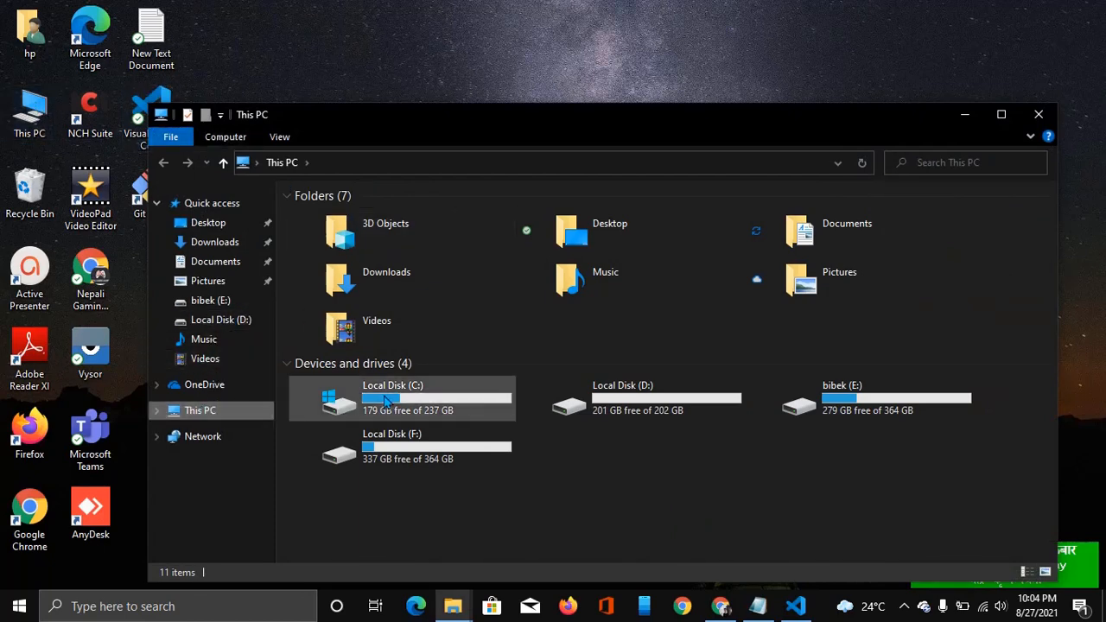
double_click(386, 403)
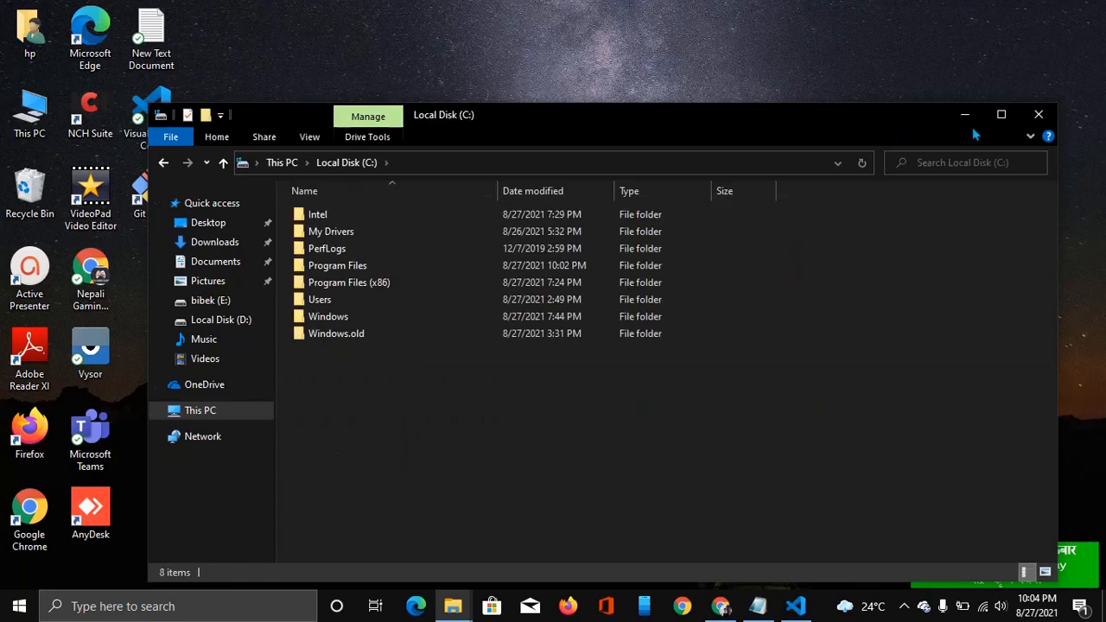
left_click(1001, 114)
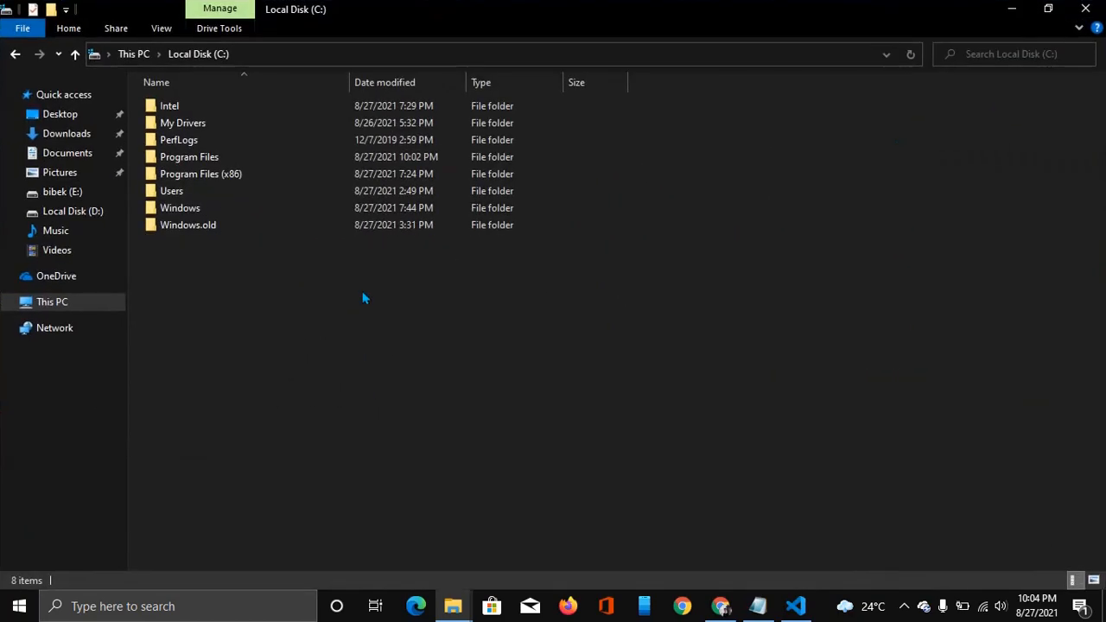
right_click(308, 297)
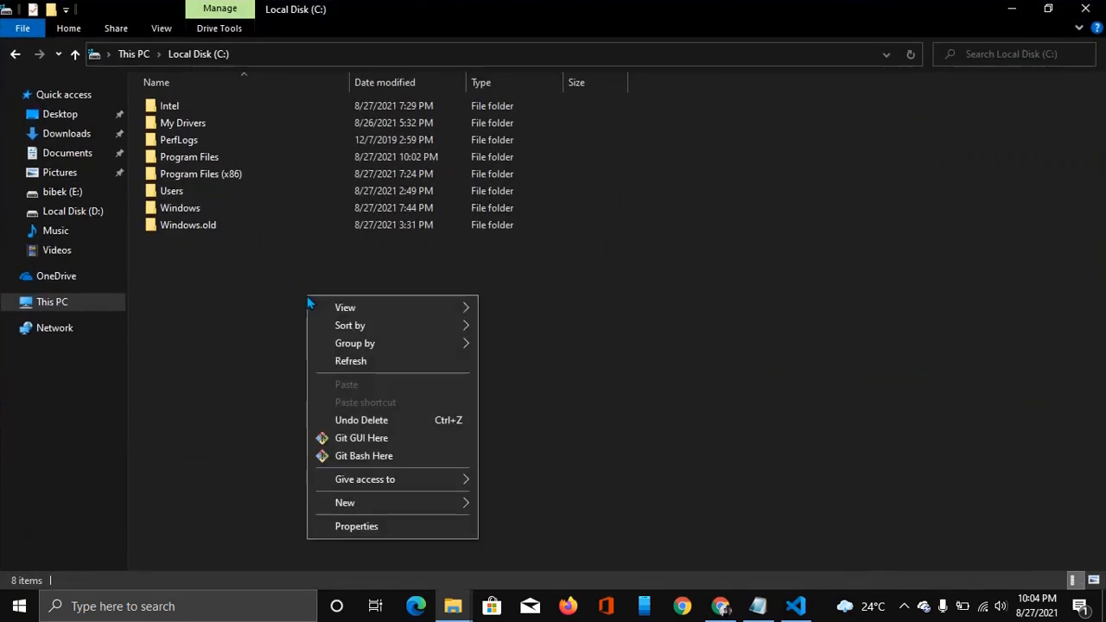
left_click(363, 455)
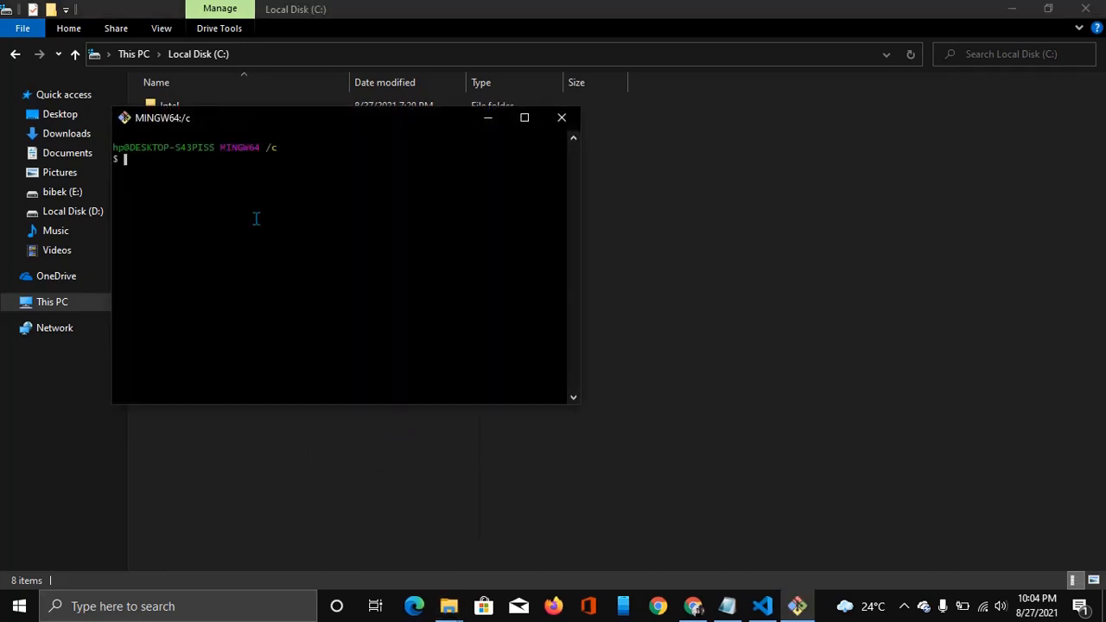
right_click(142, 165)
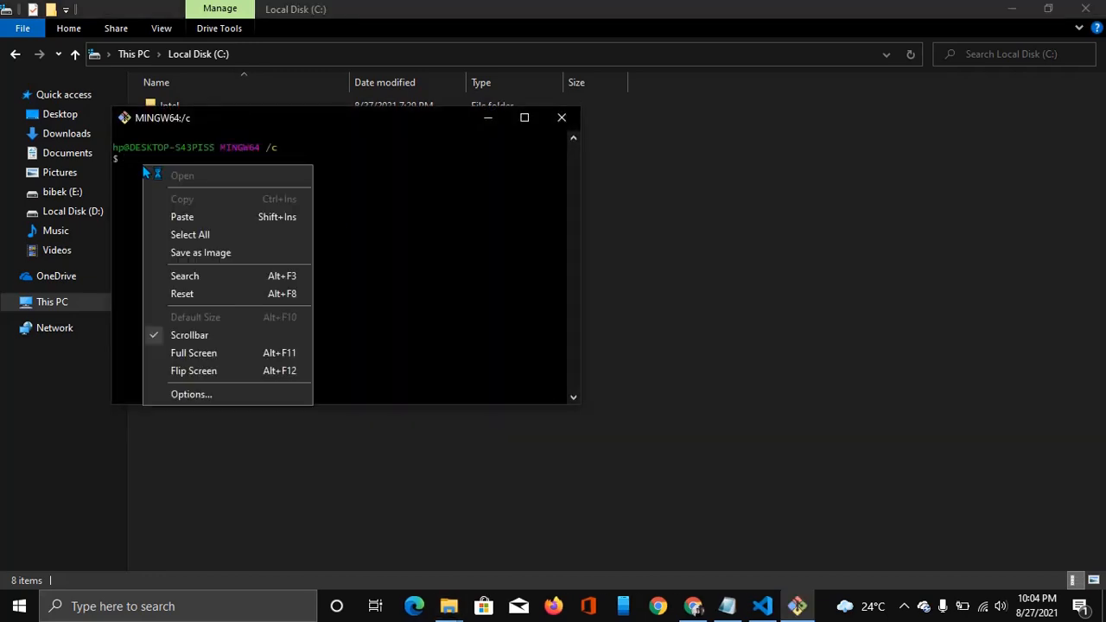
left_click(194, 217)
key("Return")
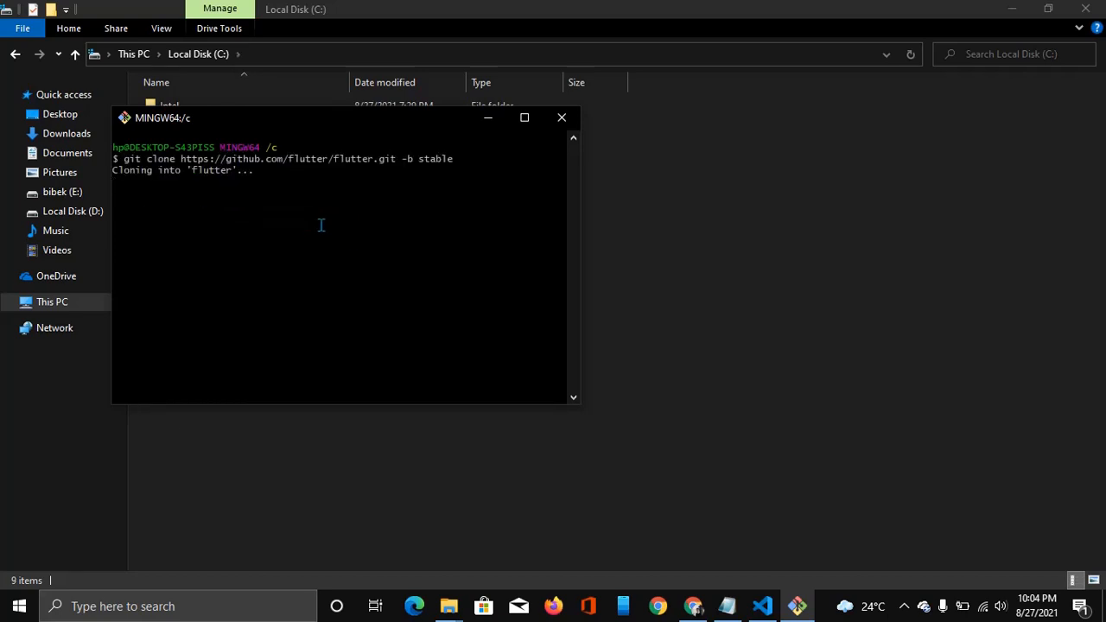
left_click(487, 118)
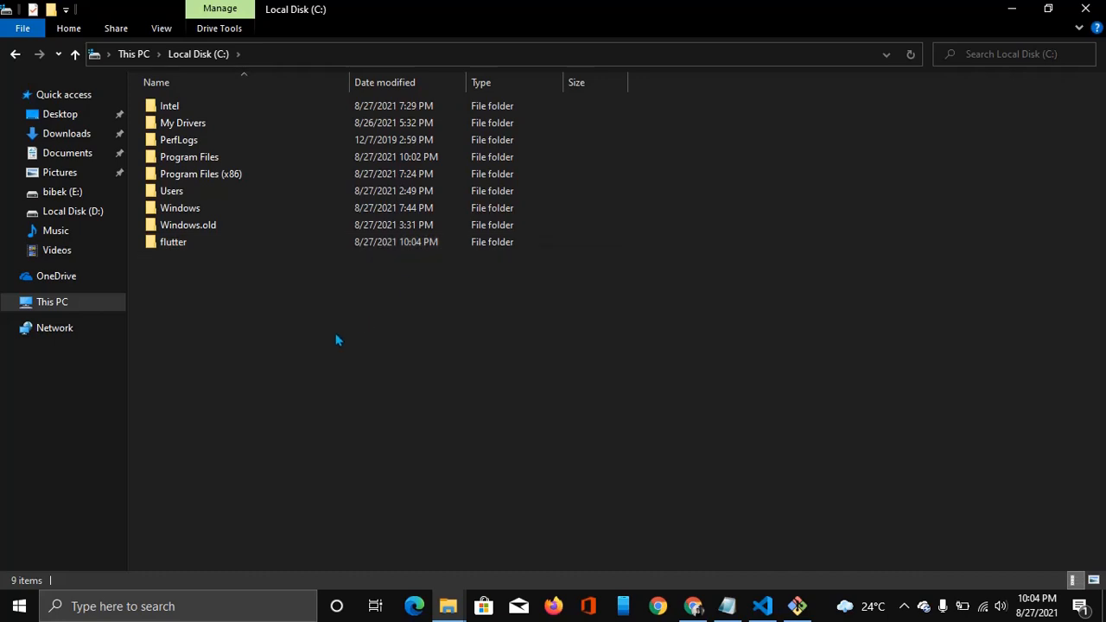
- Open the downloads folder on the E: drive and run the android-studio-ide-193.6626763-windows installer
left_click(51, 301)
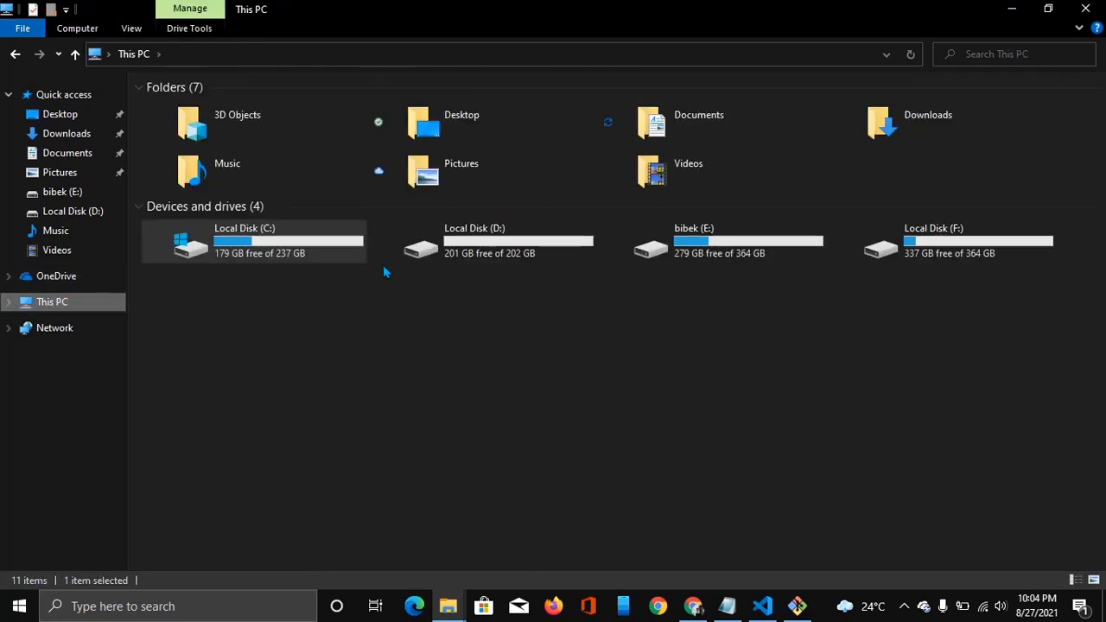
double_click(677, 258)
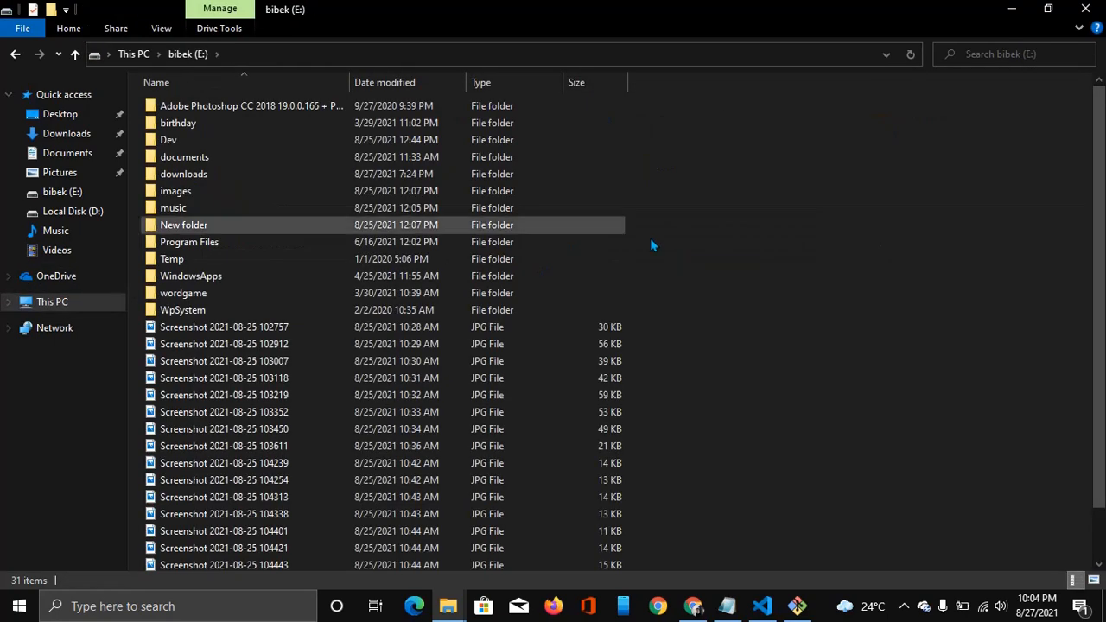
double_click(185, 174)
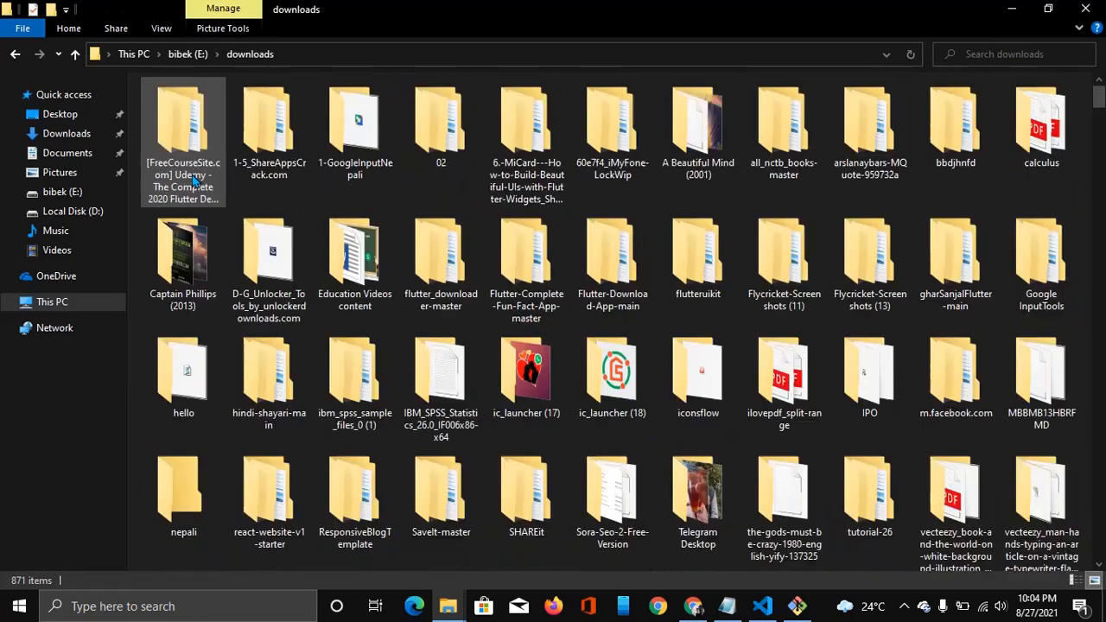
scroll(510, 329, "down", 3)
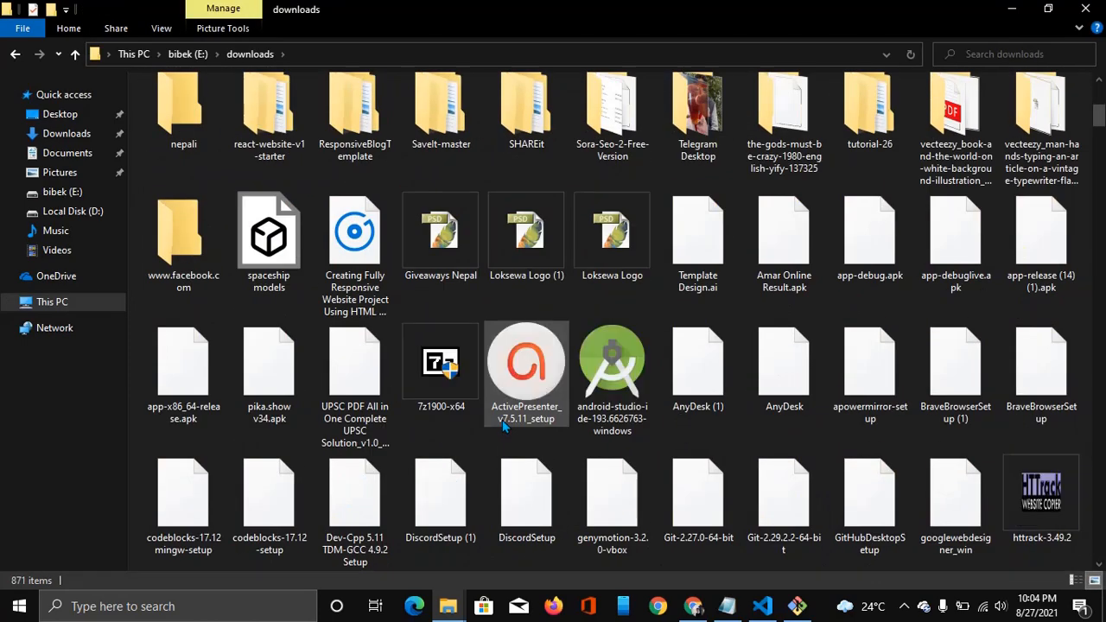
double_click(607, 386)
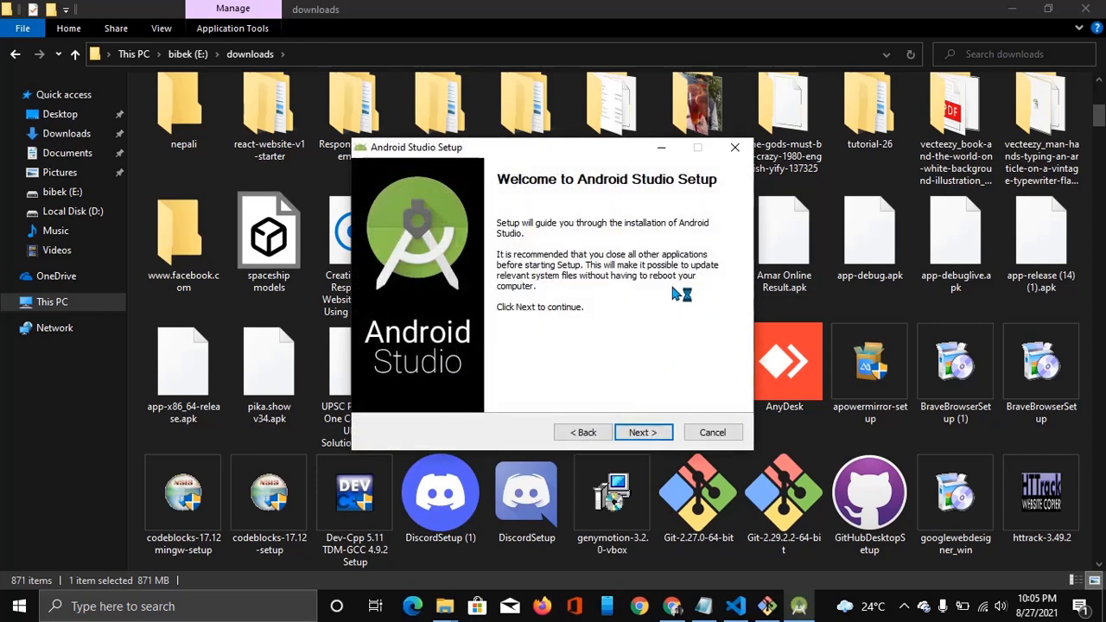
- Exclude Android Virtual Device from the Android Studio setup, keep the default install location and Start Menu folder, and start the installation
left_click(642, 432)
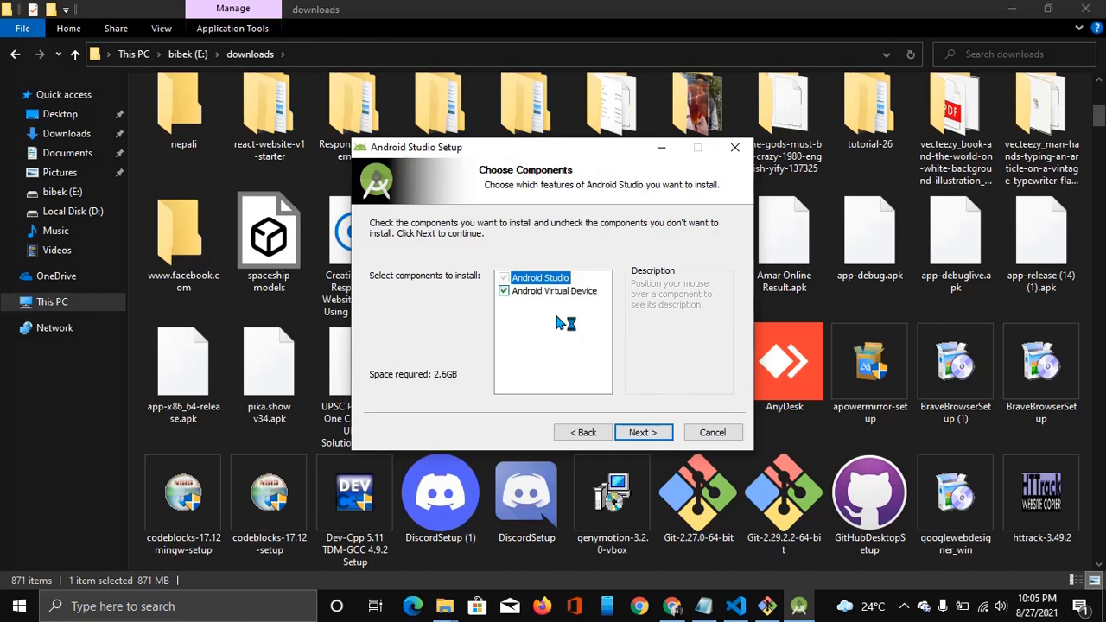
left_click(505, 294)
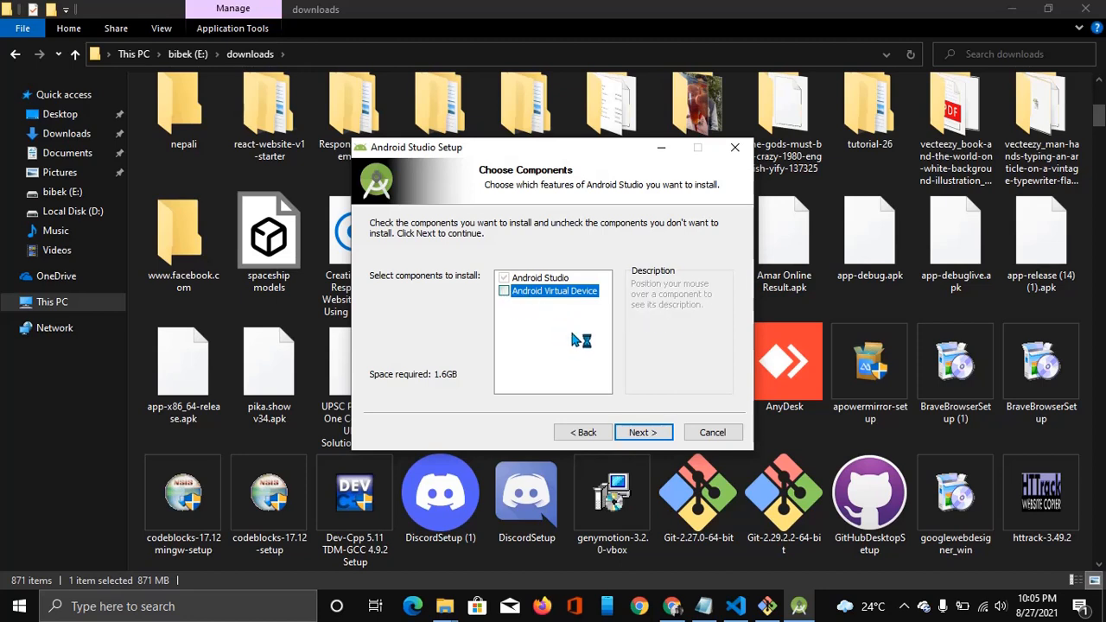
left_click(650, 435)
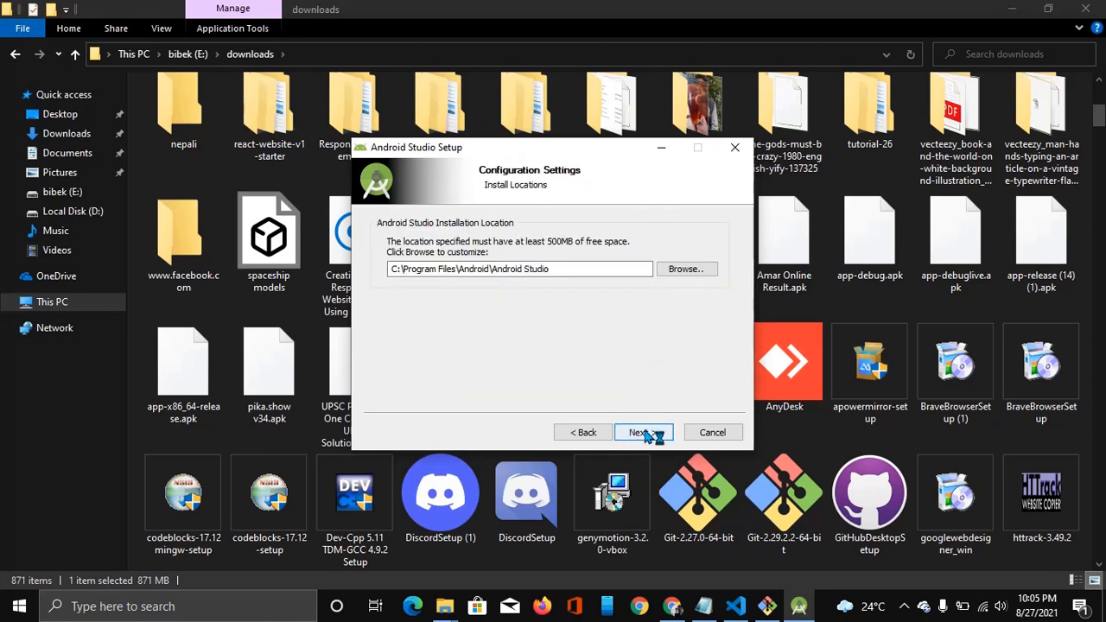
left_click(648, 433)
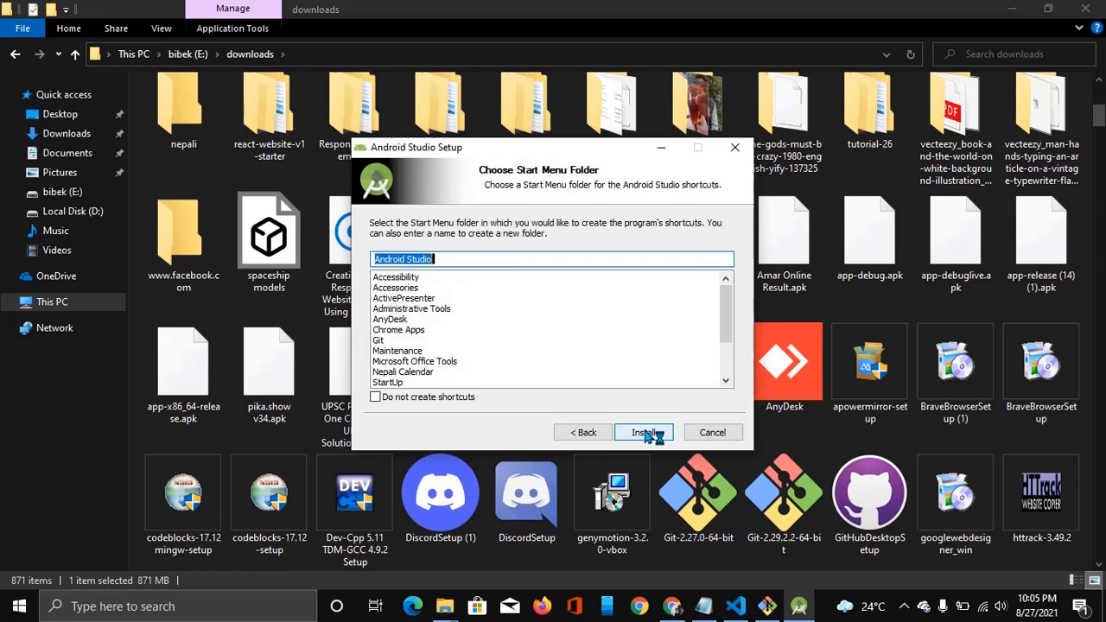
left_click(648, 434)
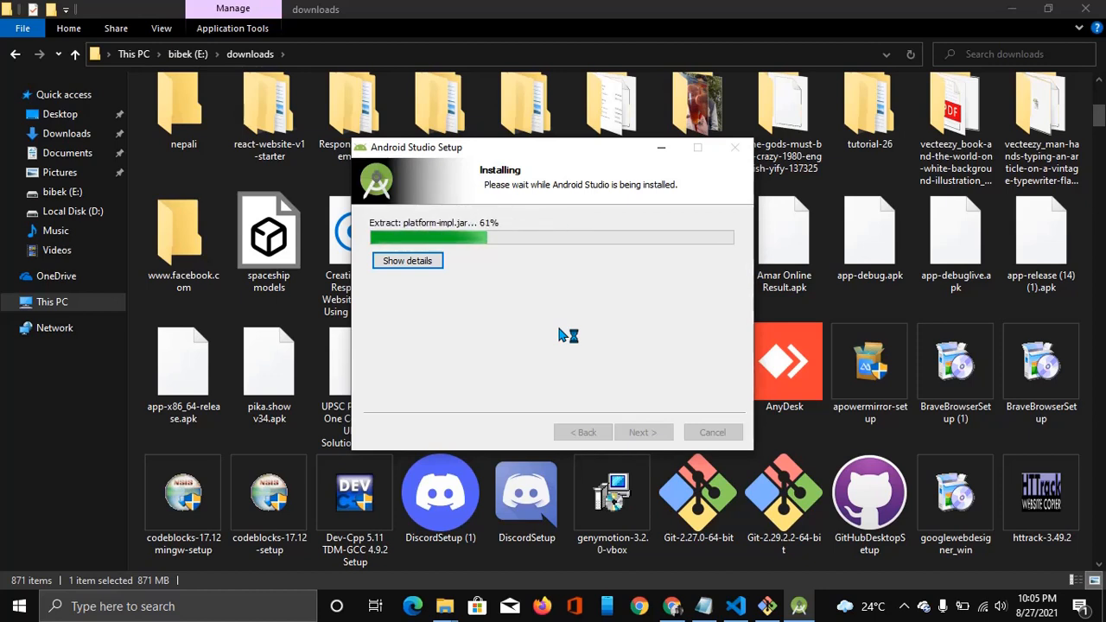
mouse_move(671, 606)
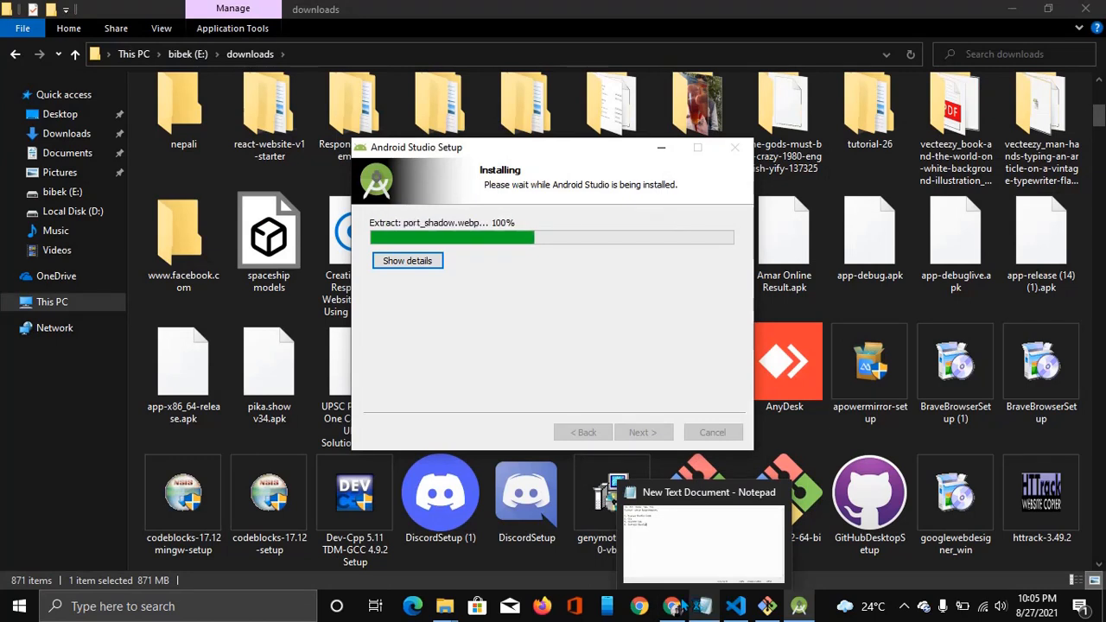
mouse_move(449, 609)
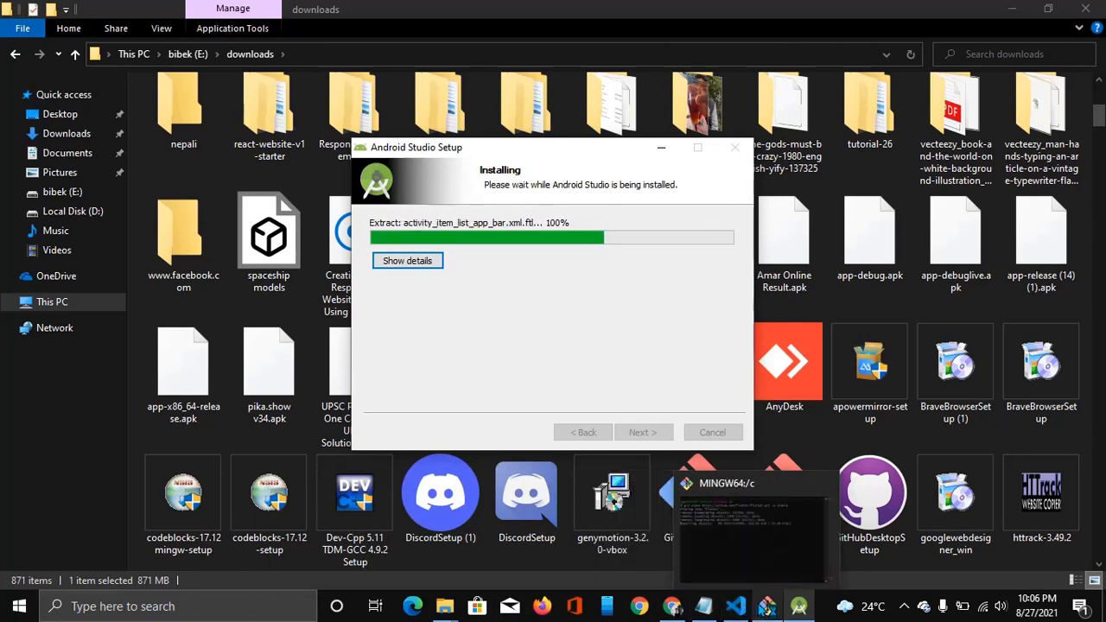
- Check the progress of the Flutter clone in the Git Bash window and minimize it again
left_click(765, 607)
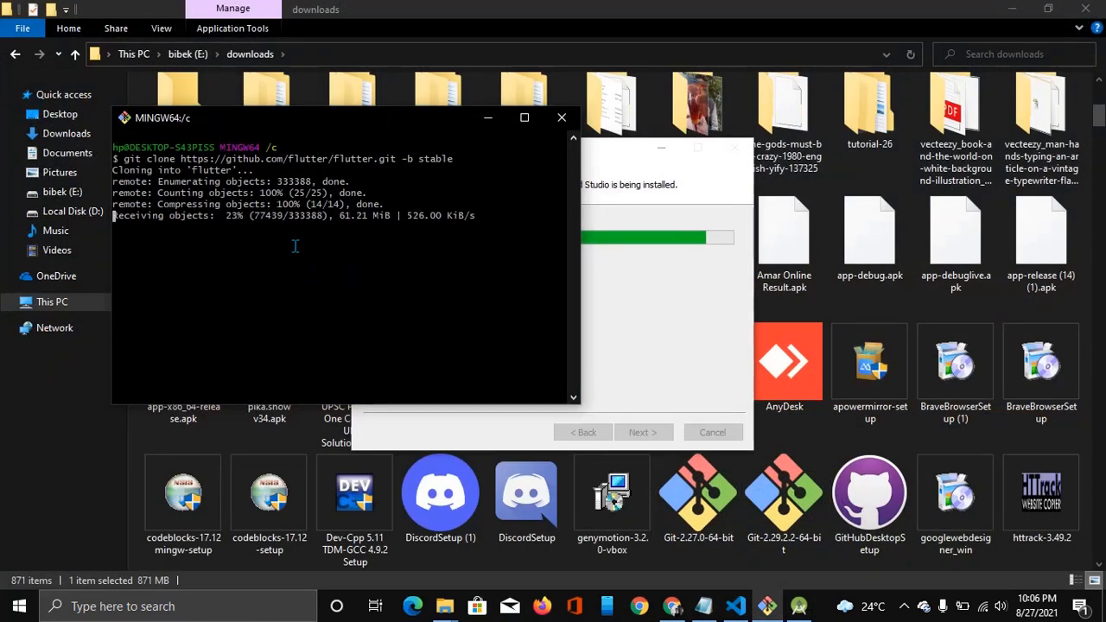
triple_click(231, 215)
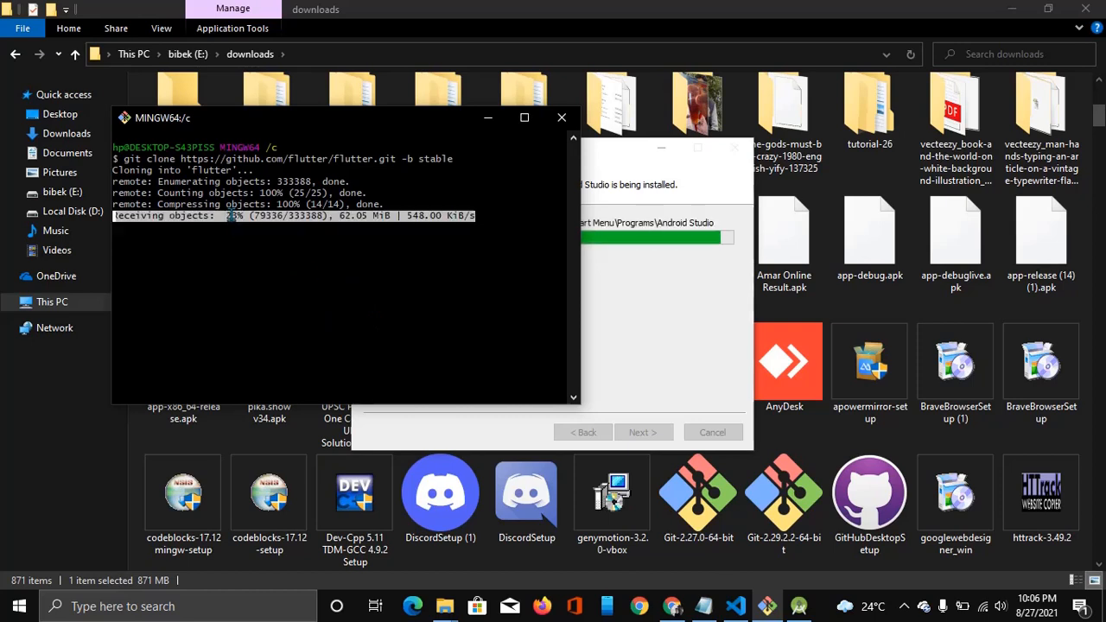
left_click(311, 263)
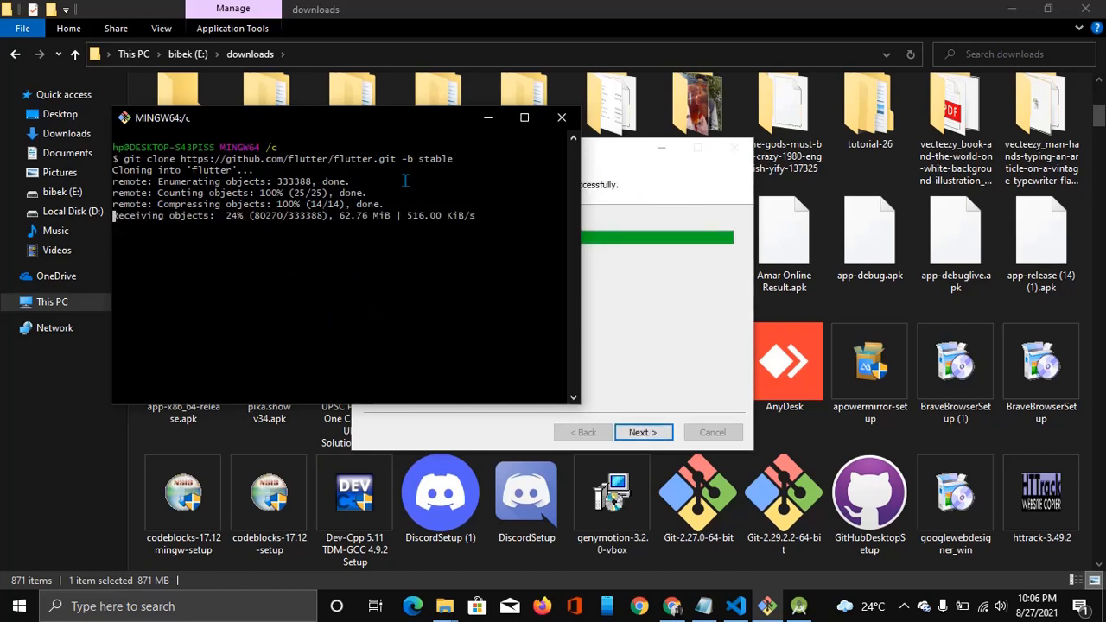
left_click(488, 117)
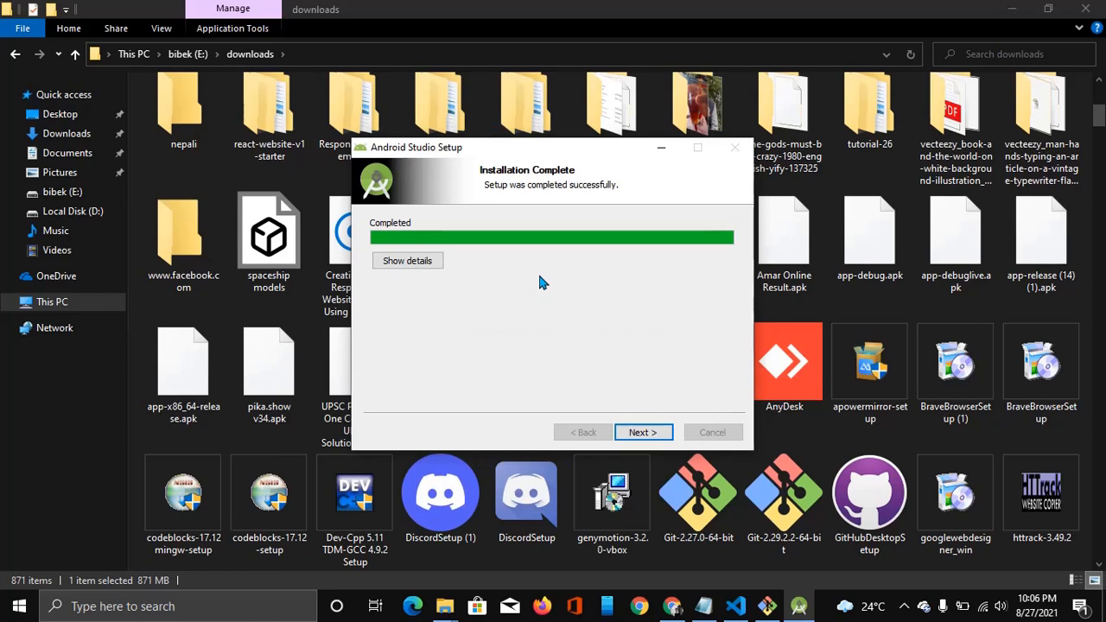
- Finish the Android Studio setup with Start Android Studio enabled, without importing settings or sending usage statistics to Google
left_click(642, 428)
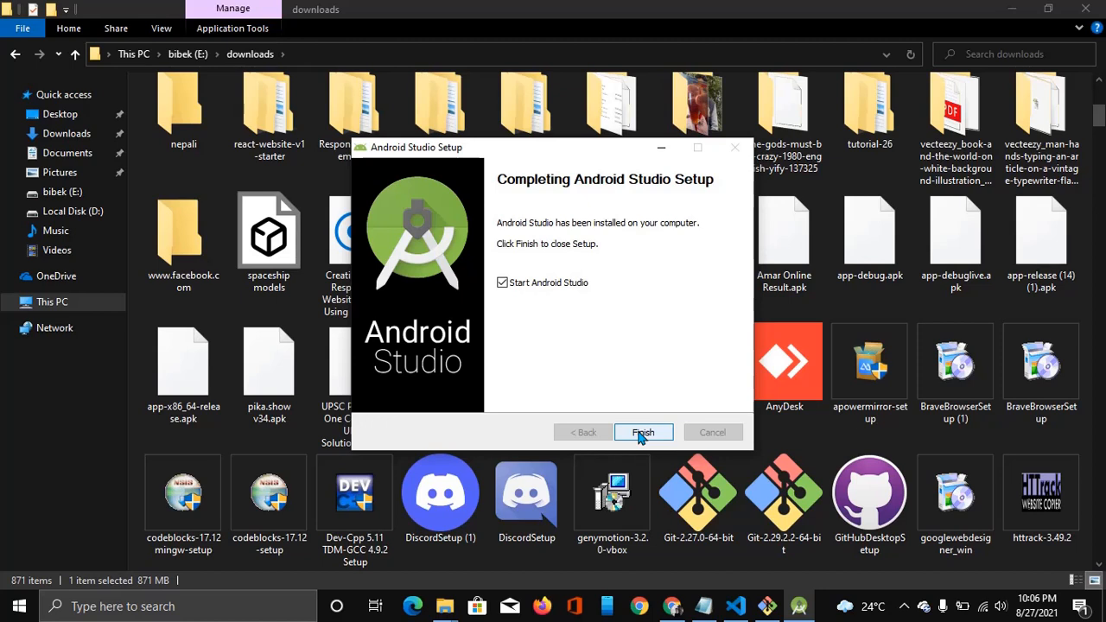
left_click(643, 432)
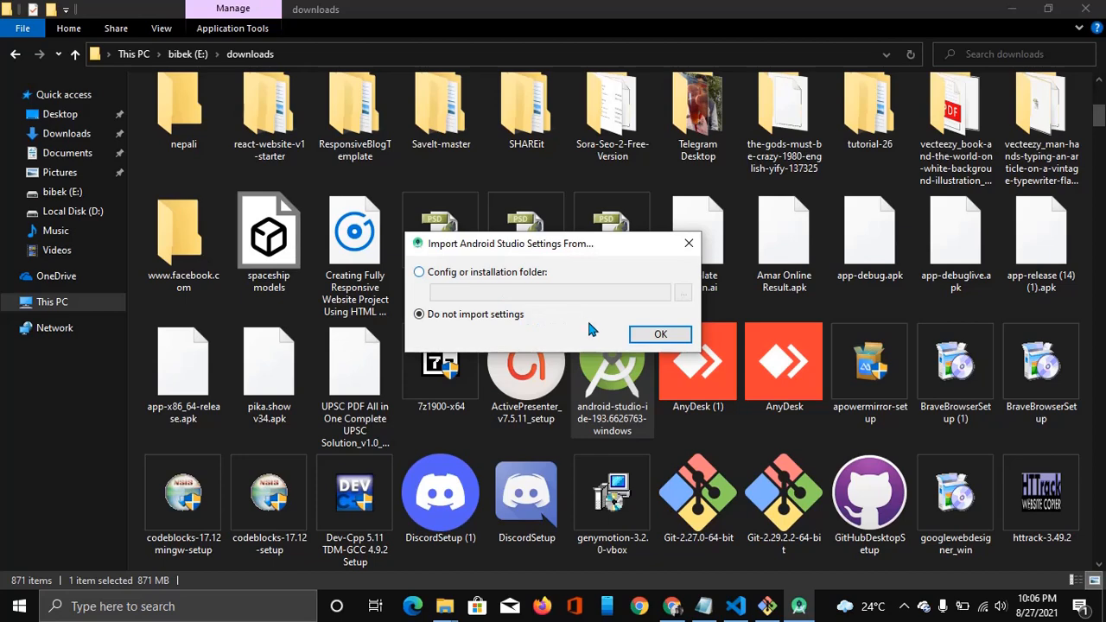
left_click(655, 336)
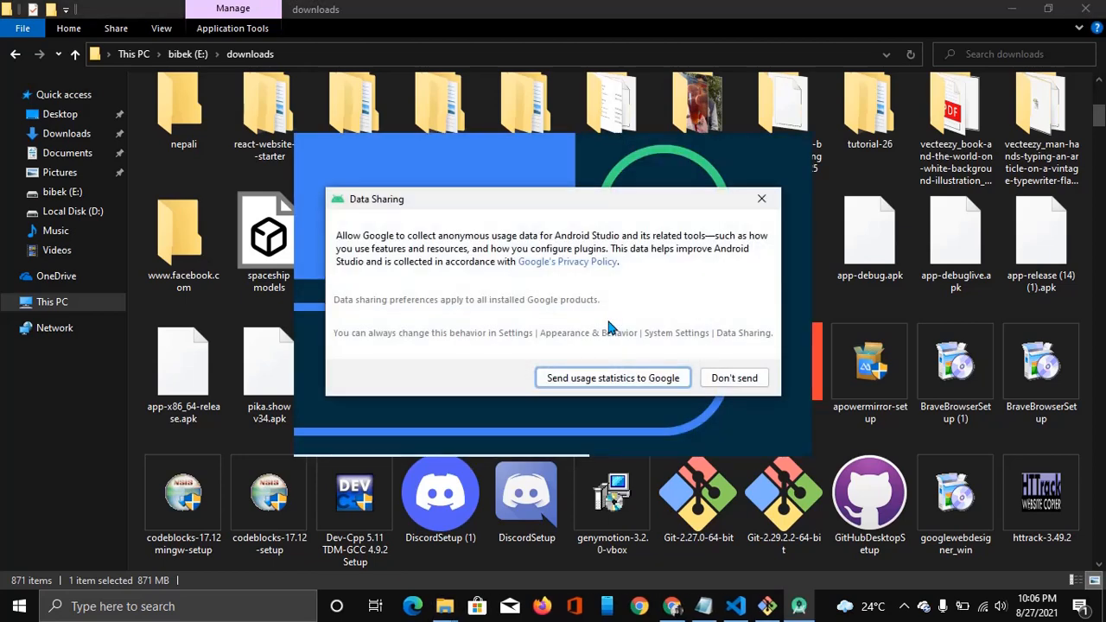
left_click(737, 377)
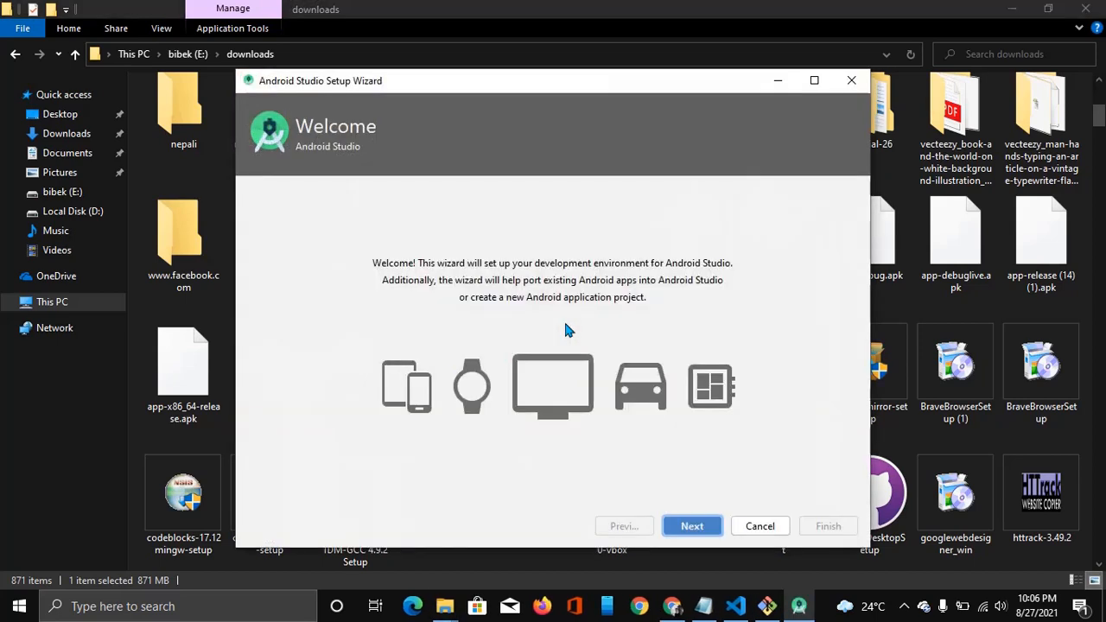
- Choose the Custom install type in the setup wizard, keep the default JDK location and select the Darcula UI theme
left_click(698, 525)
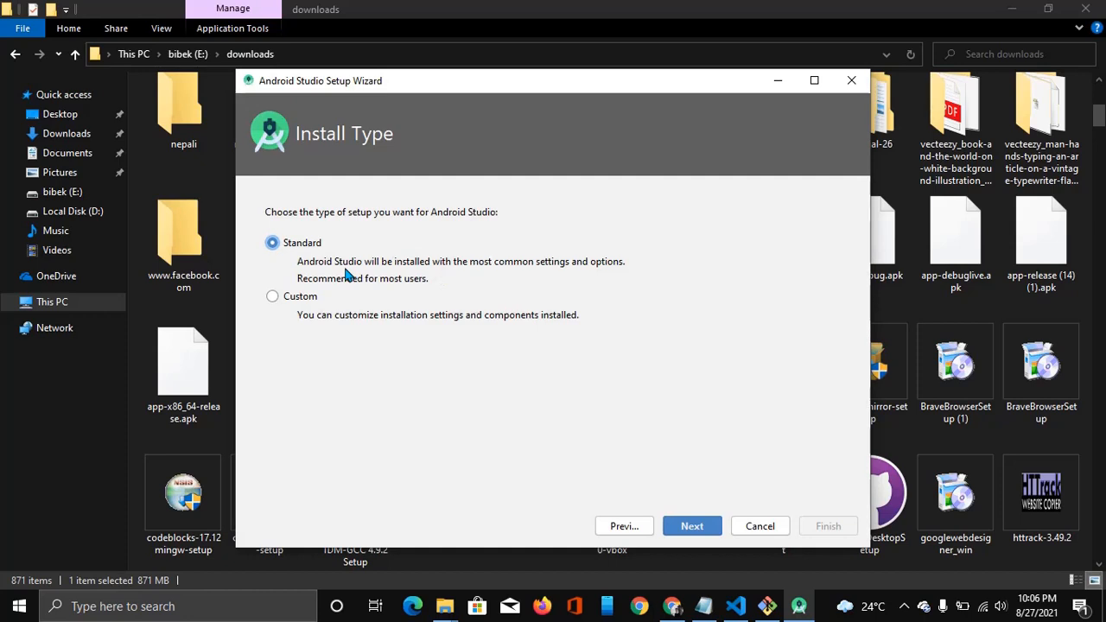
left_click(272, 296)
left_click(695, 525)
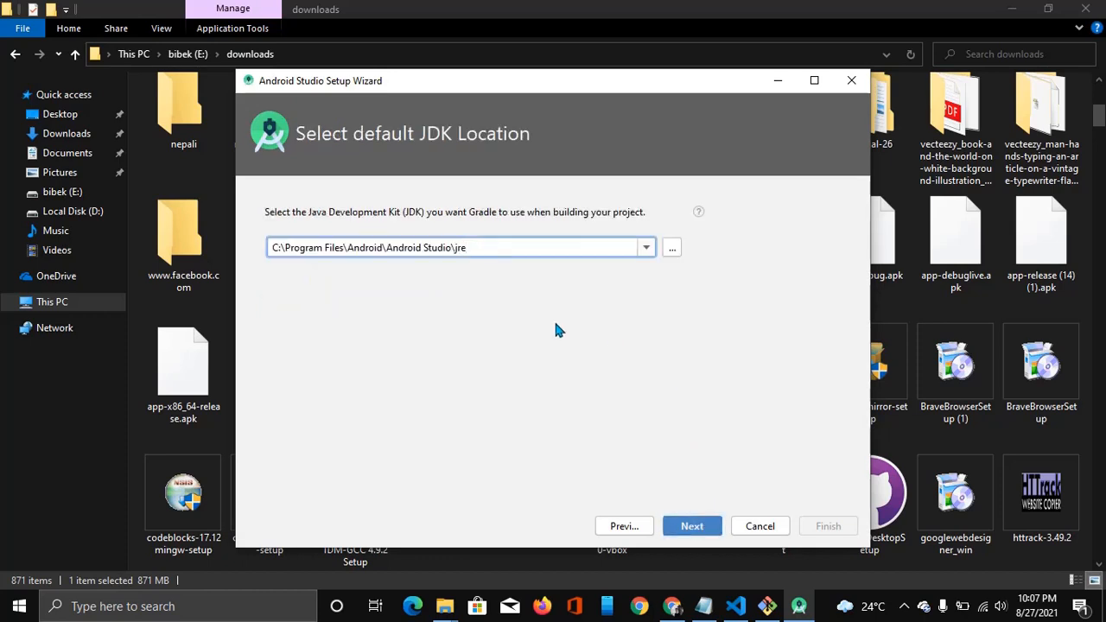
left_click(695, 527)
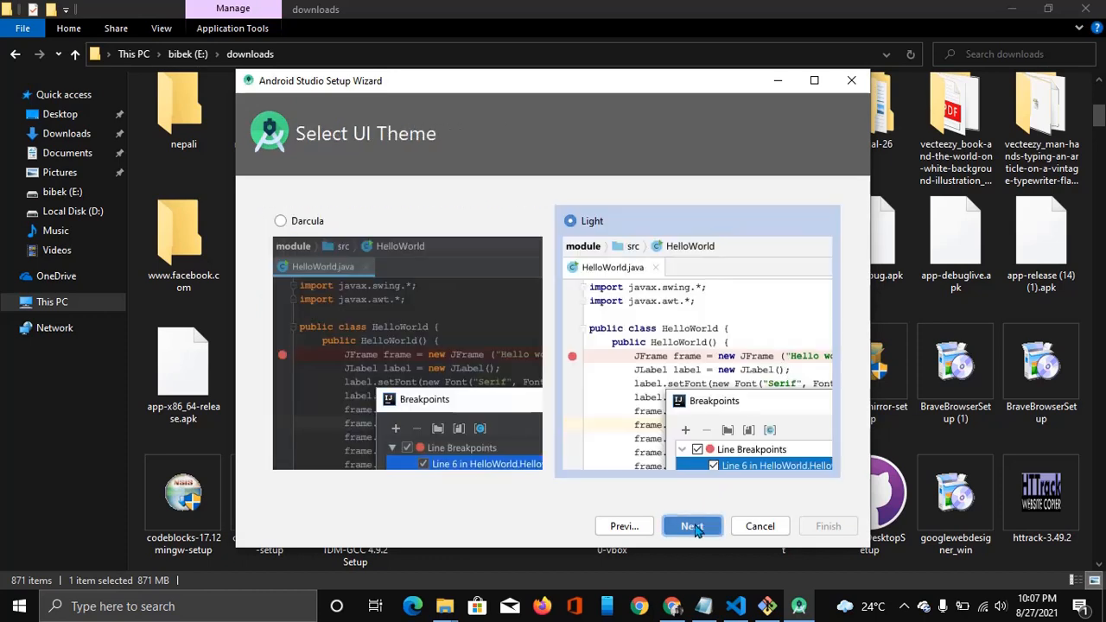
left_click(396, 286)
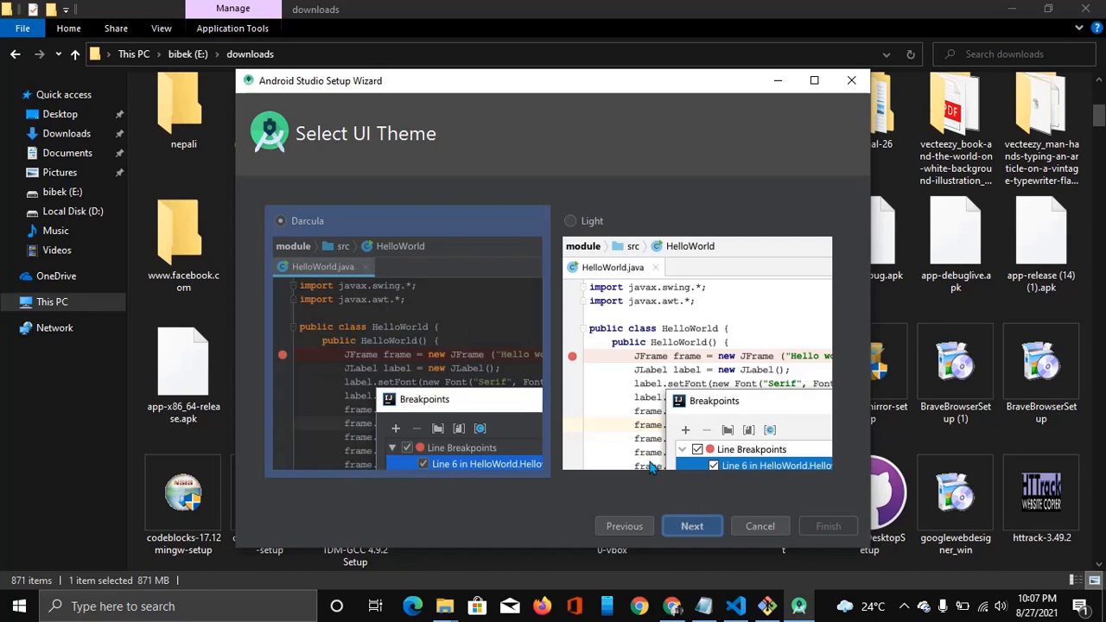
left_click(692, 524)
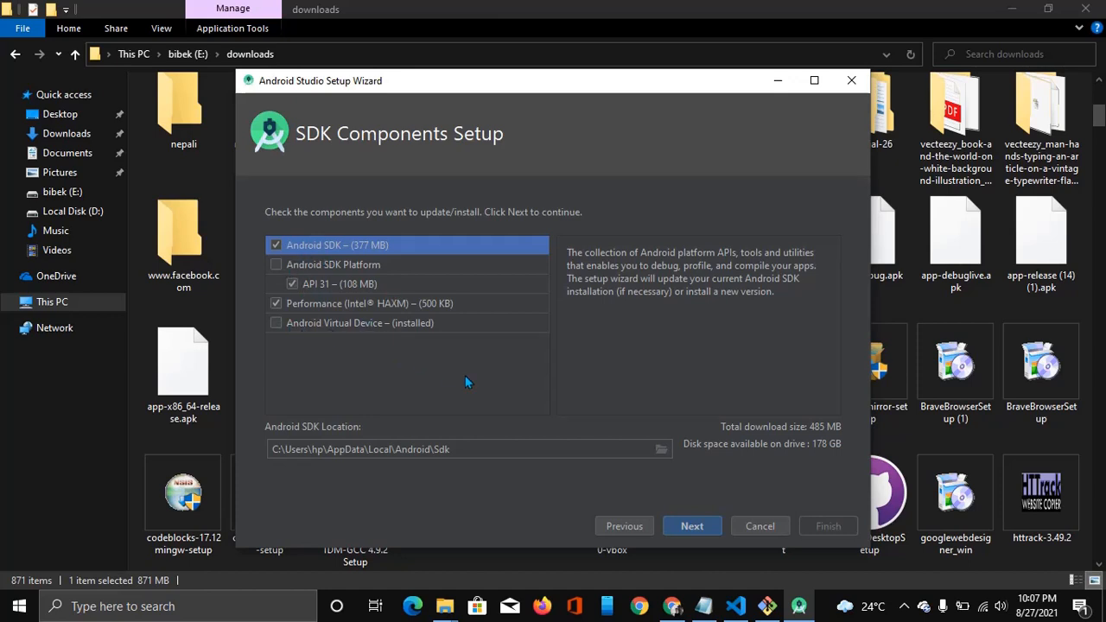
- Accept the preselected SDK components and 2,048 MiB emulator RAM, start the component download after reviewing the settings, and minimize the wizard
left_click(686, 524)
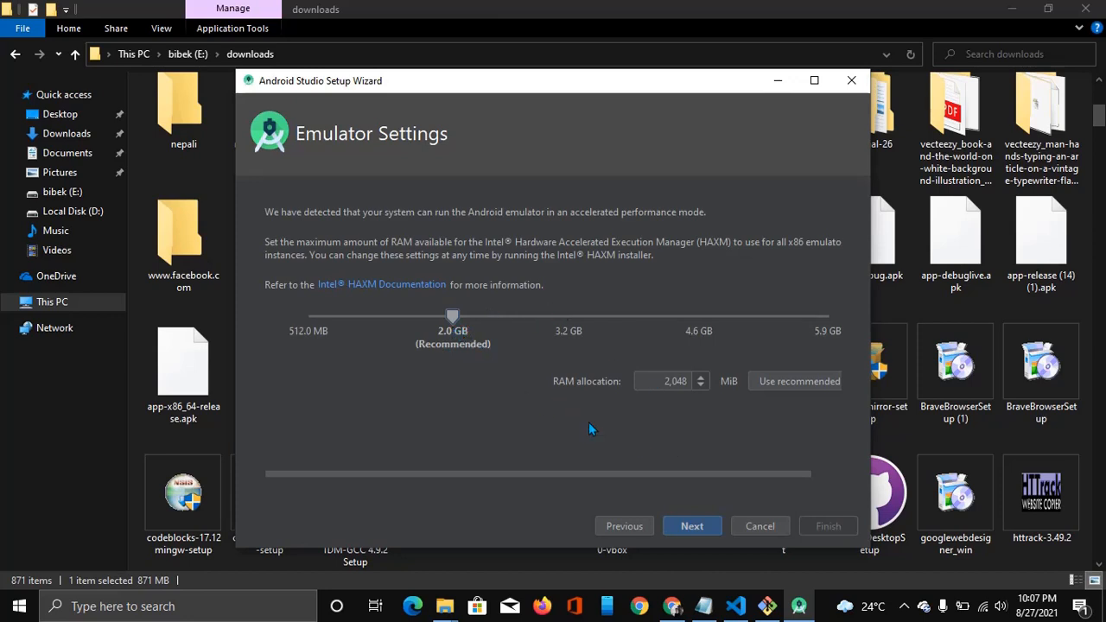
left_click(697, 526)
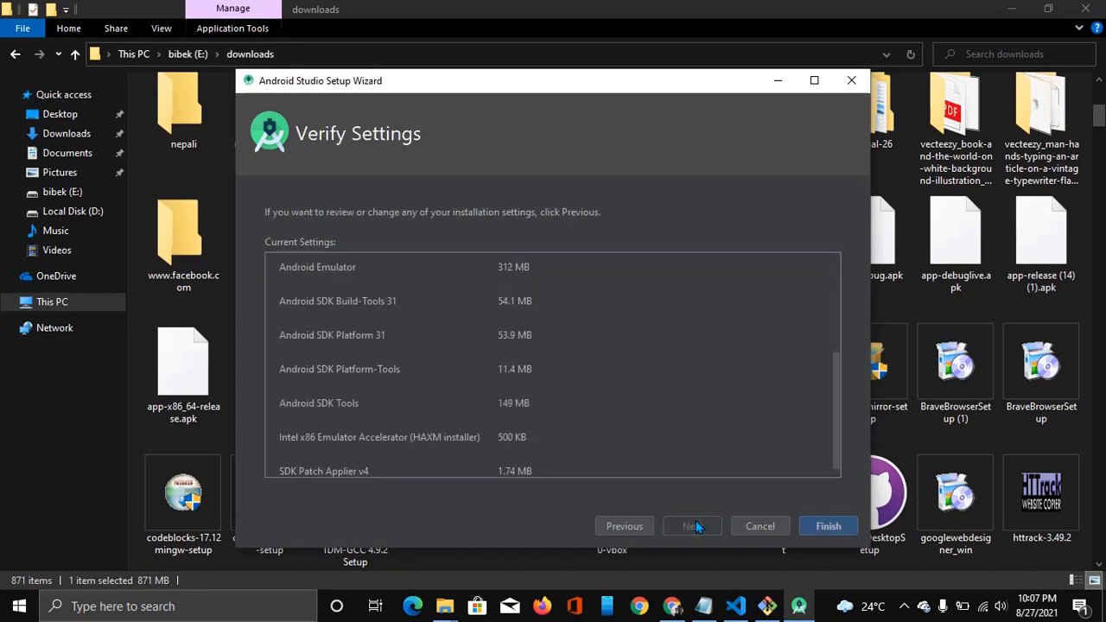
scroll(535, 348, "down", 1)
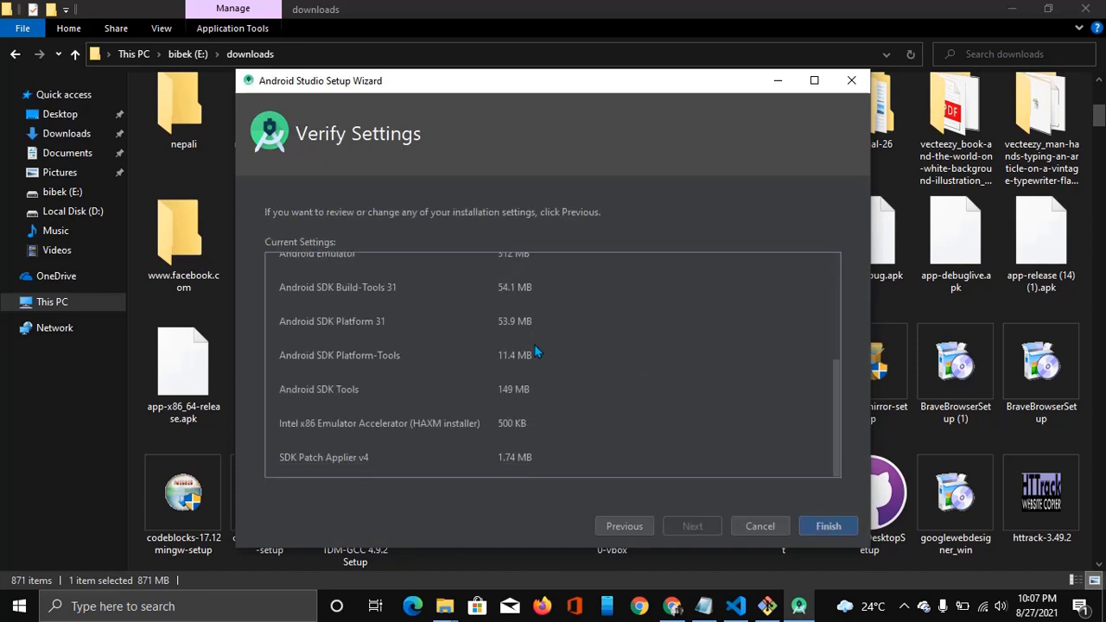
scroll(534, 347, "up", 3)
scroll(535, 347, "down", 3)
left_click(821, 527)
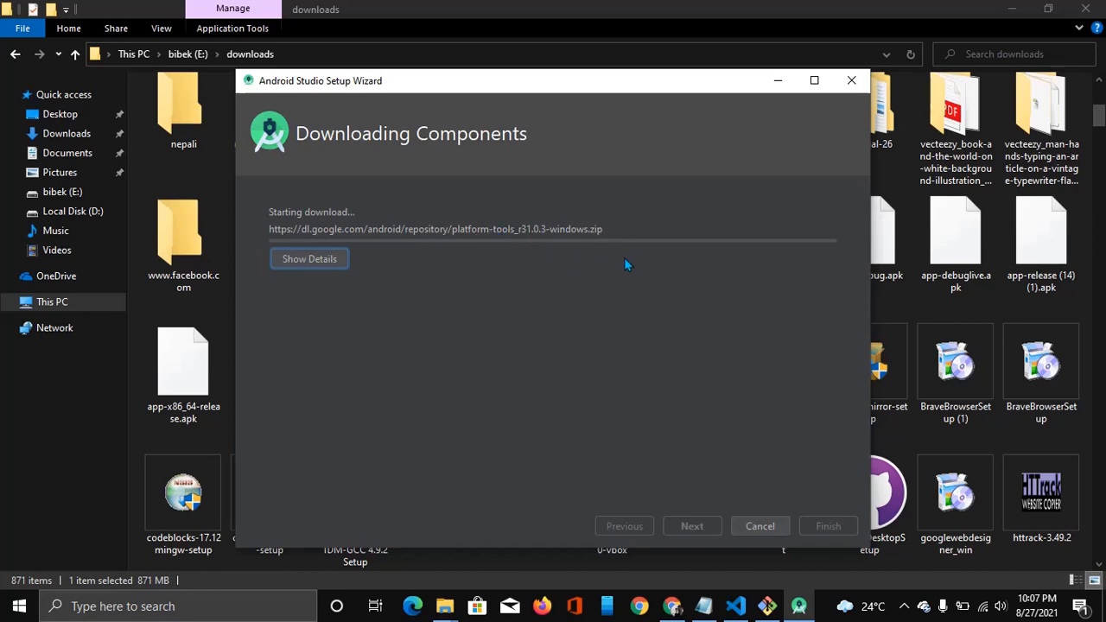
left_click(777, 81)
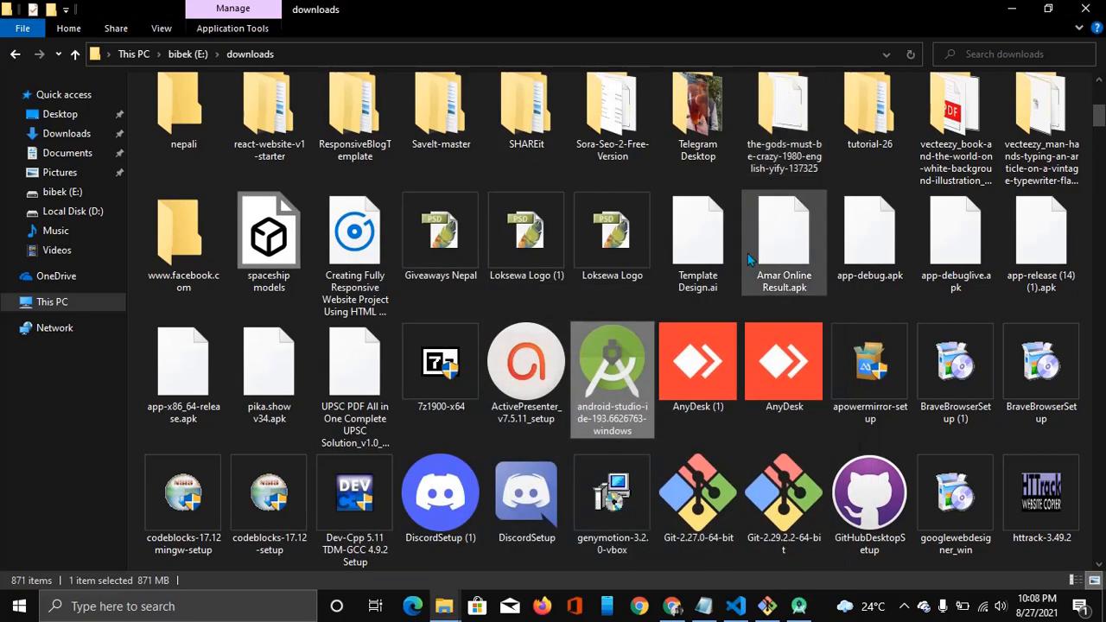
- Monitor the Flutter clone in Git Bash and the Android Studio component download, and minimize Git Bash
mouse_move(767, 605)
left_click(765, 549)
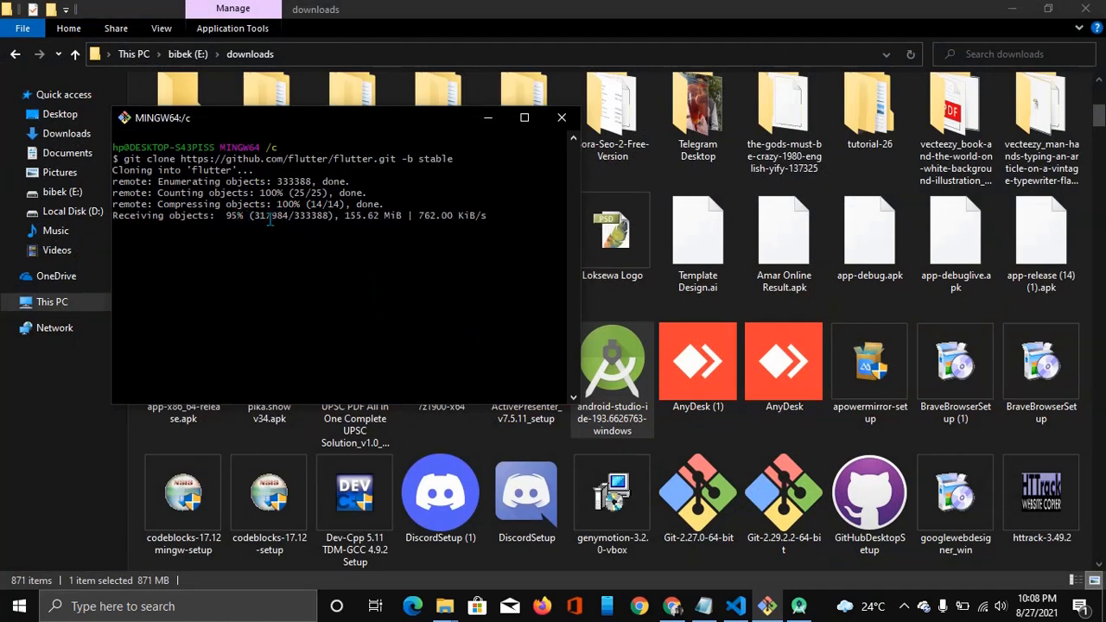
double_click(235, 216)
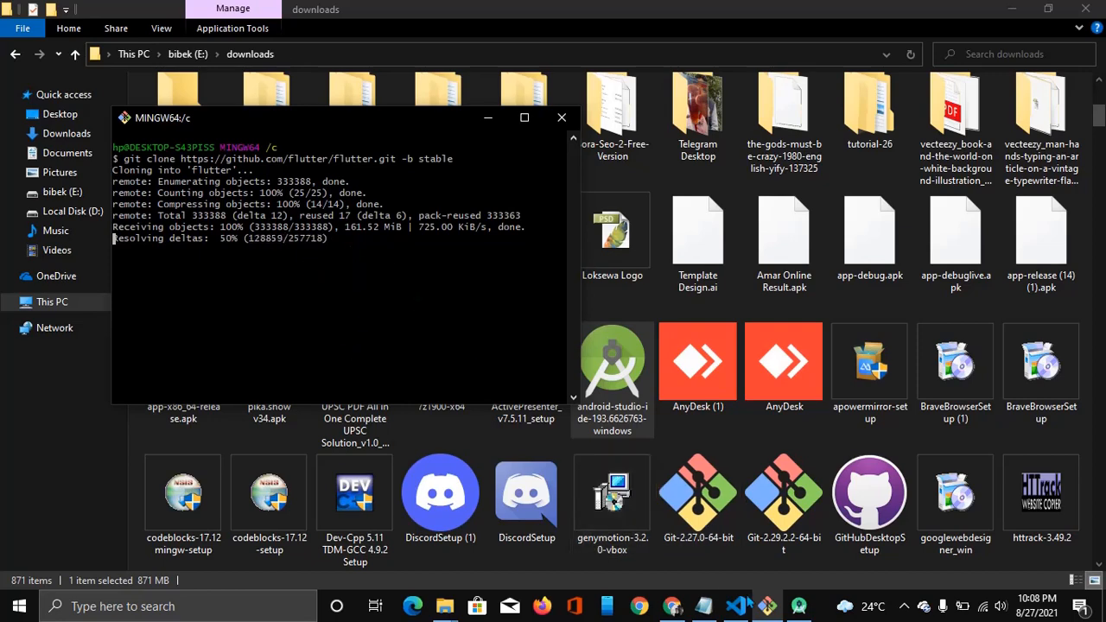
mouse_move(798, 605)
mouse_move(780, 564)
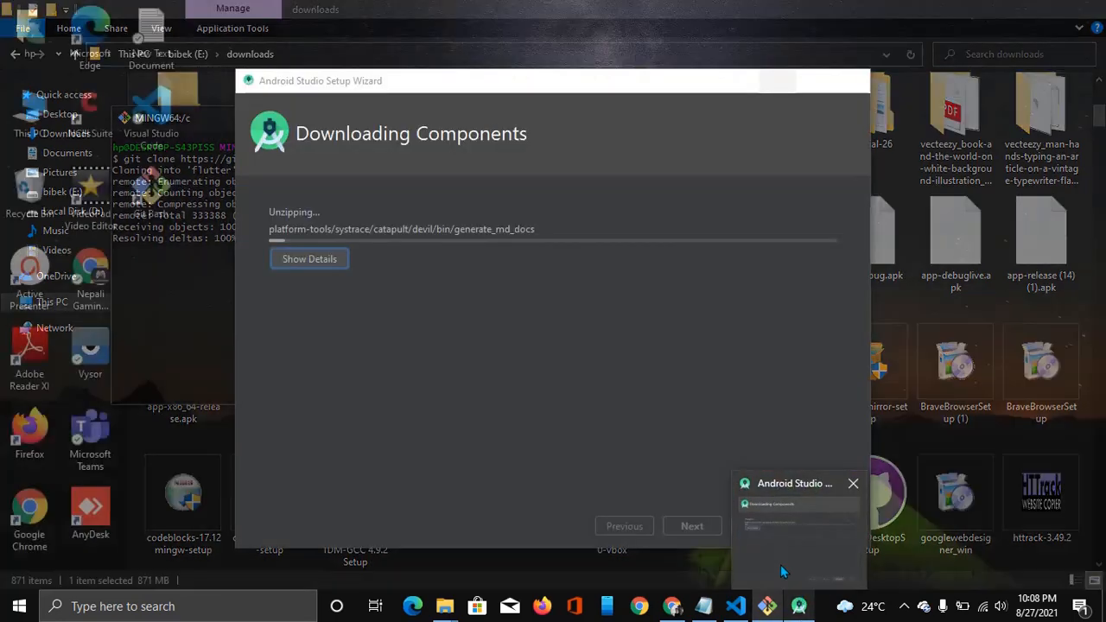
left_click(772, 564)
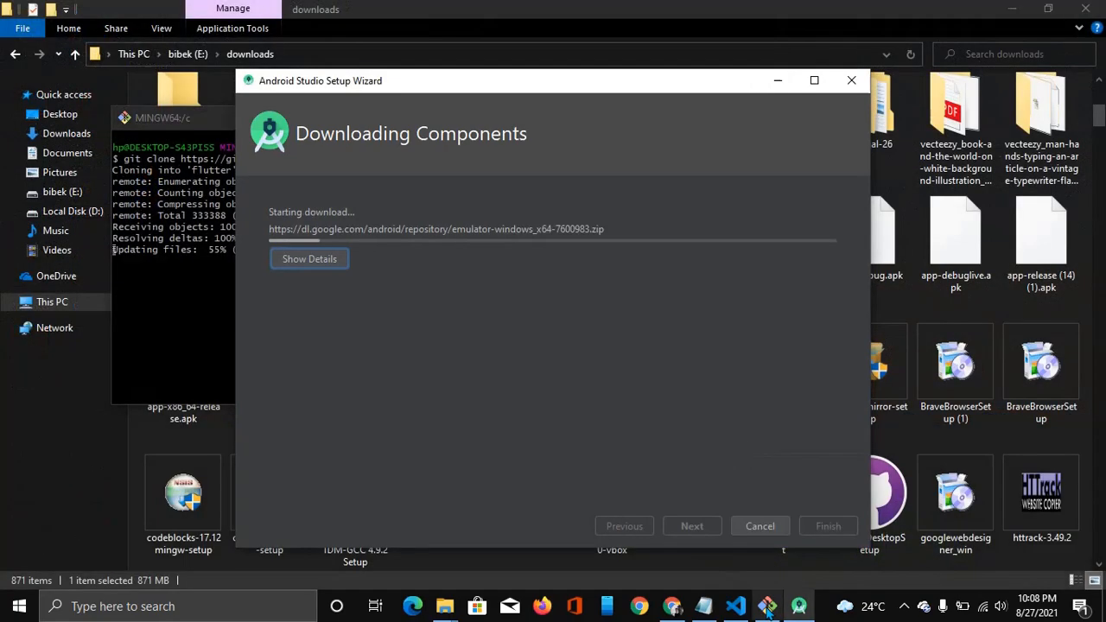
left_click(179, 335)
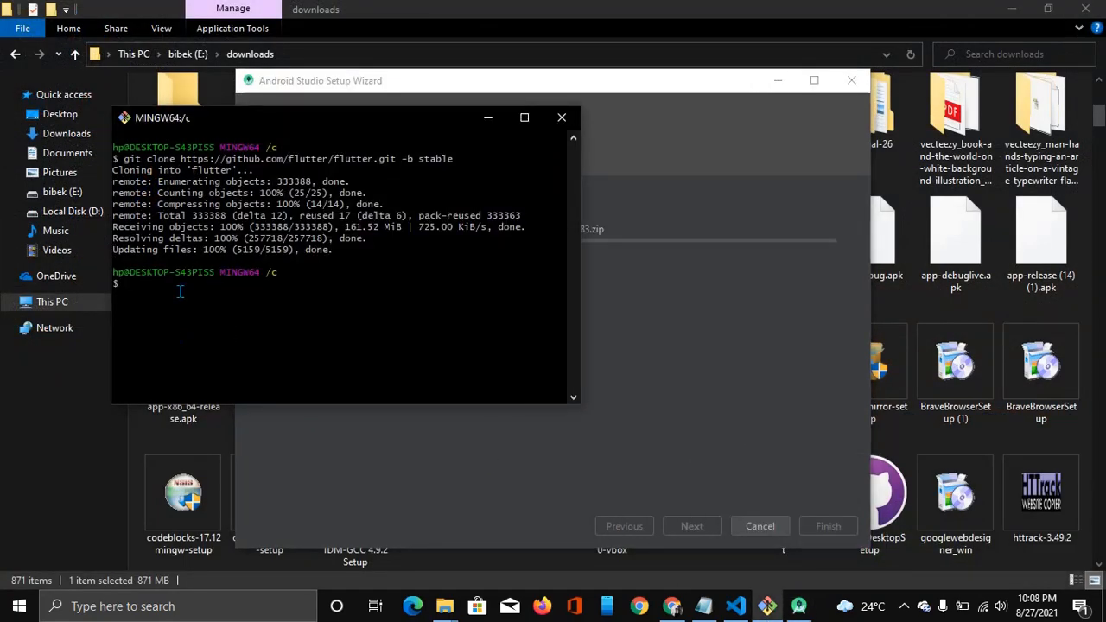
left_click(488, 117)
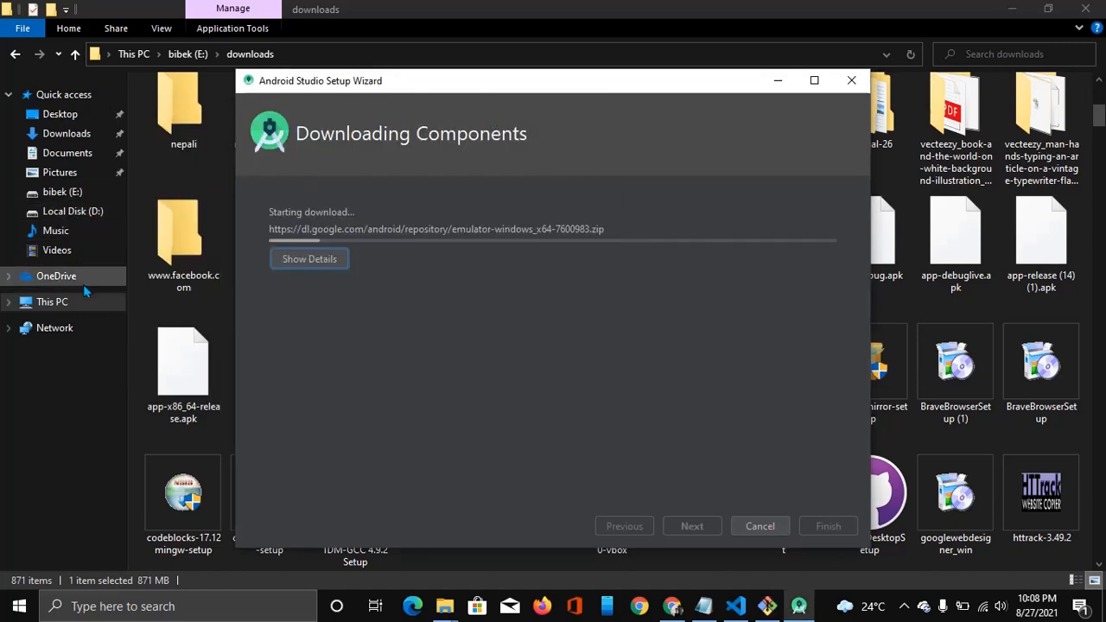
- Open the bin folder inside the flutter folder on Local Disk (C:) in File Explorer
left_click(64, 302)
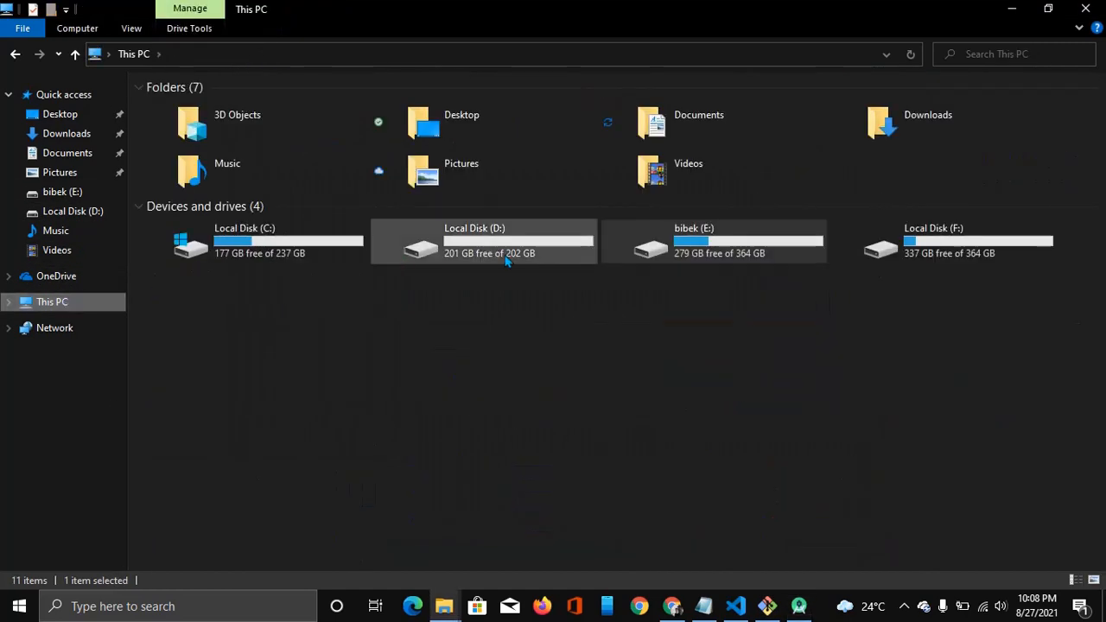
double_click(294, 250)
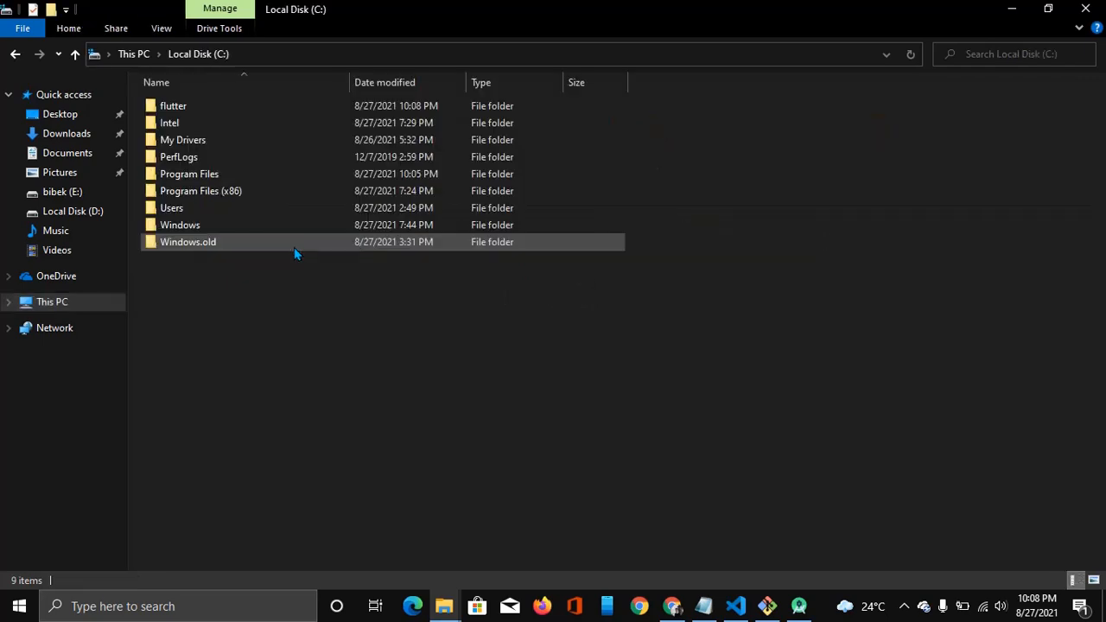
double_click(183, 113)
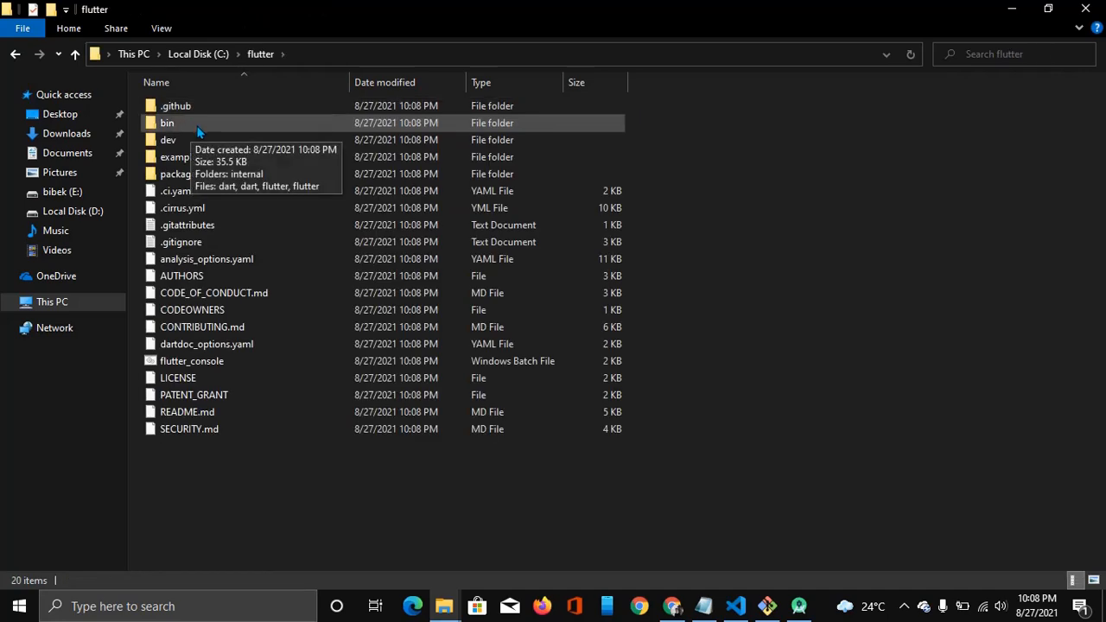
double_click(201, 126)
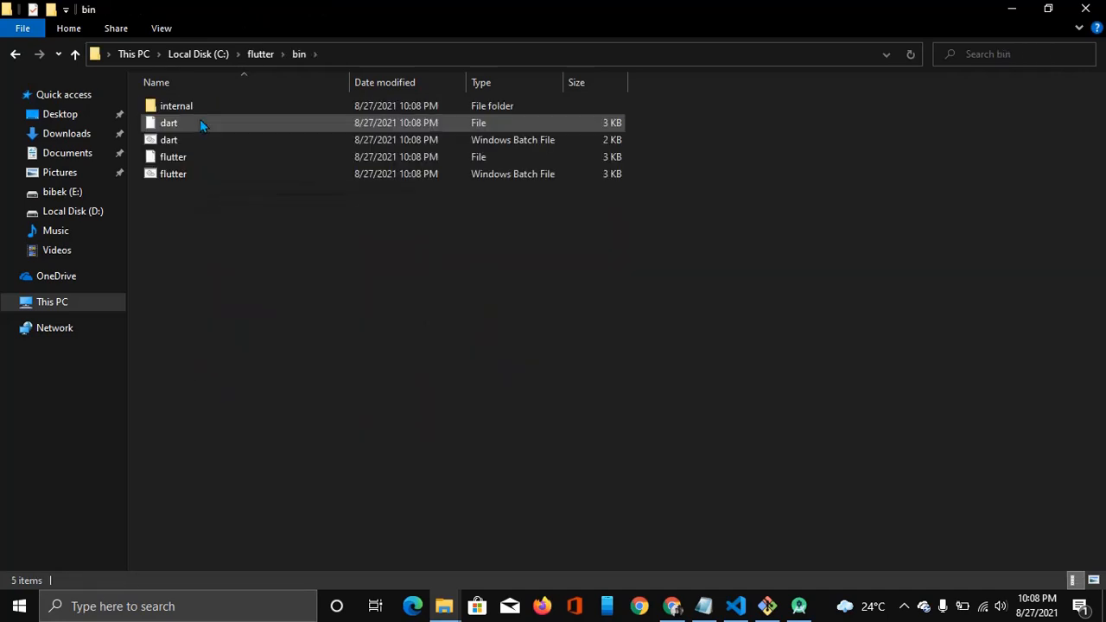
- Copy the bin folder's full path, C:\flutter\bin
left_click(353, 58)
left_click(368, 53)
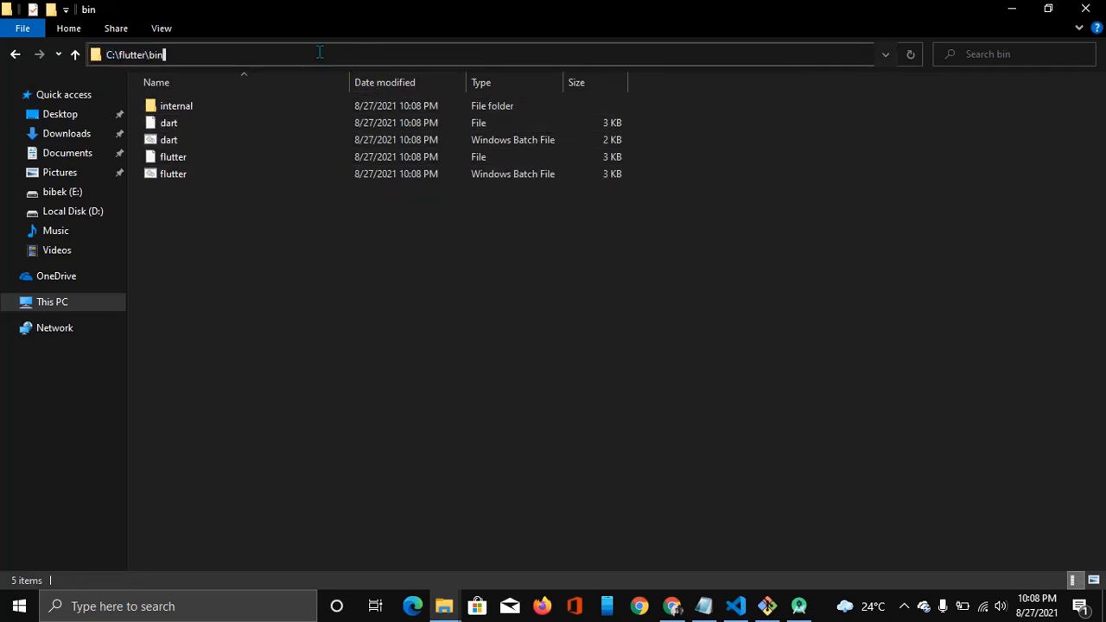
left_click_drag(318, 52, 94, 57)
key("ctrl+c")
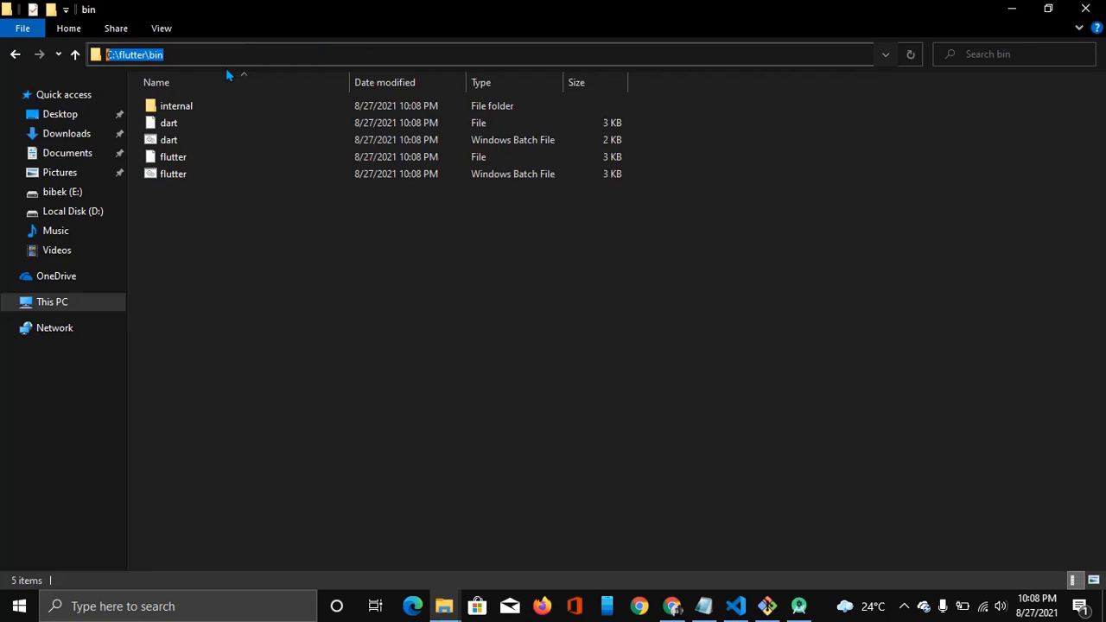
left_click(352, 296)
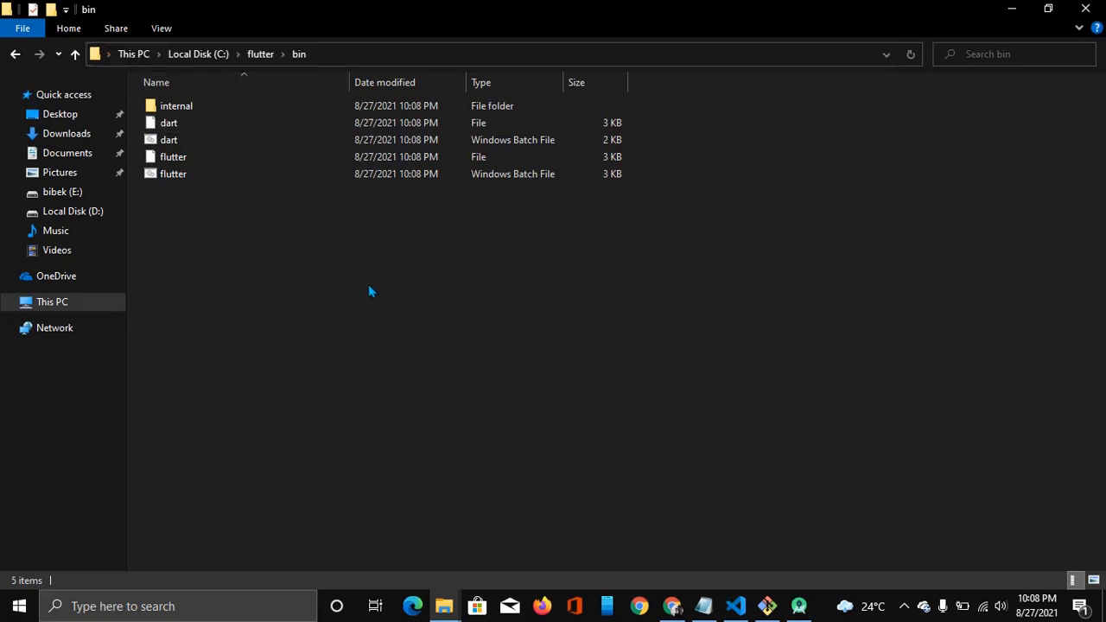
- Search Windows Settings for "enviro", open the system environment variables entry, and bring up the Environment Variables dialog
left_click(127, 608)
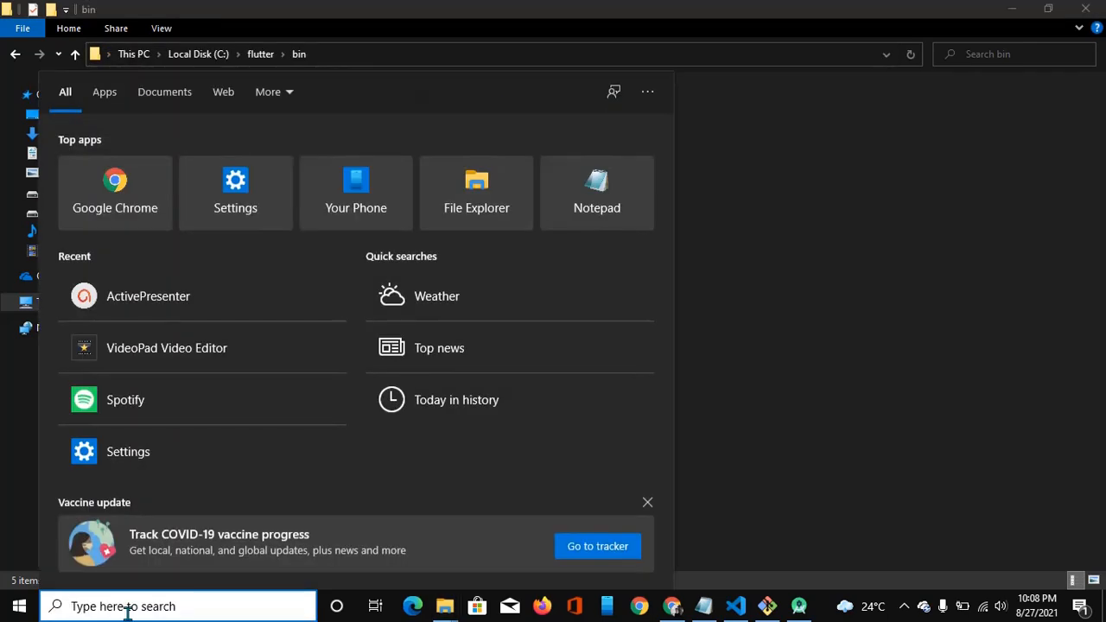
type("set")
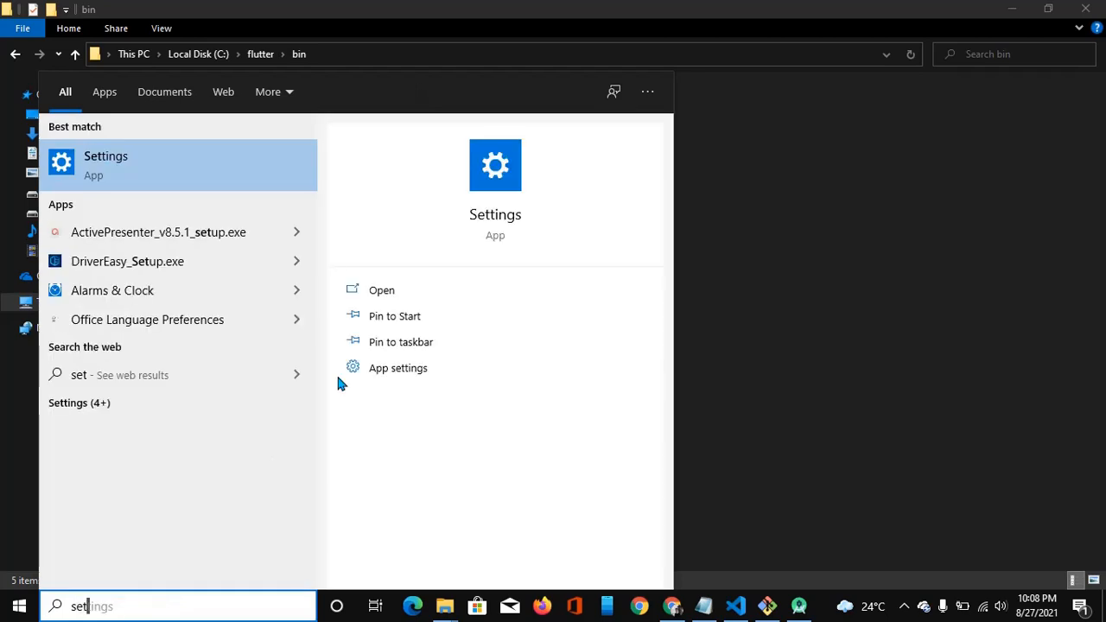
left_click(377, 295)
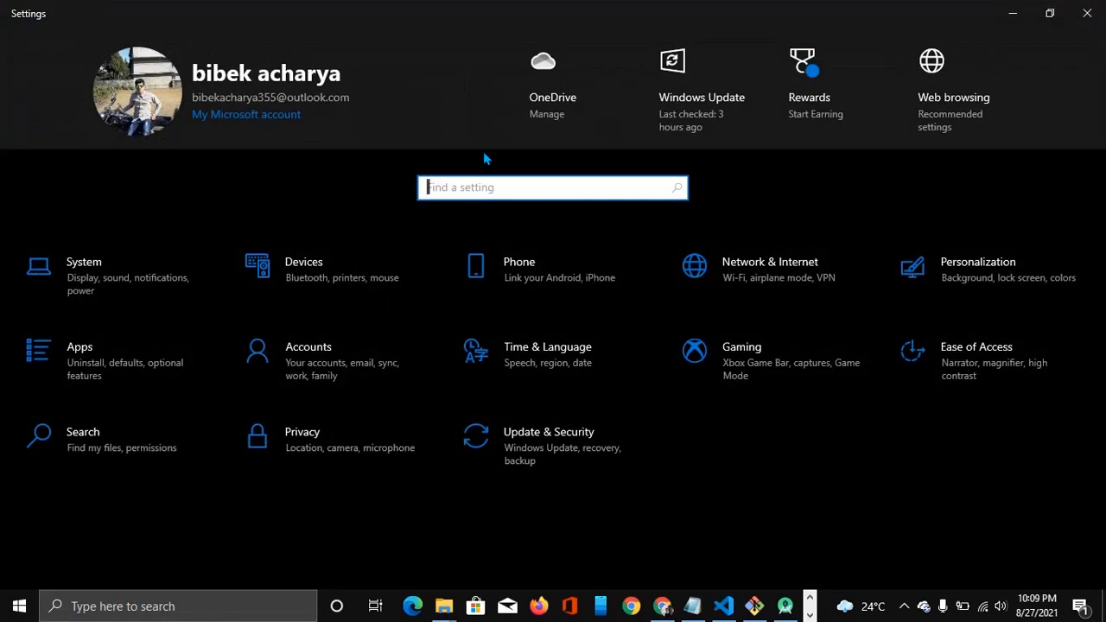
type("enviro")
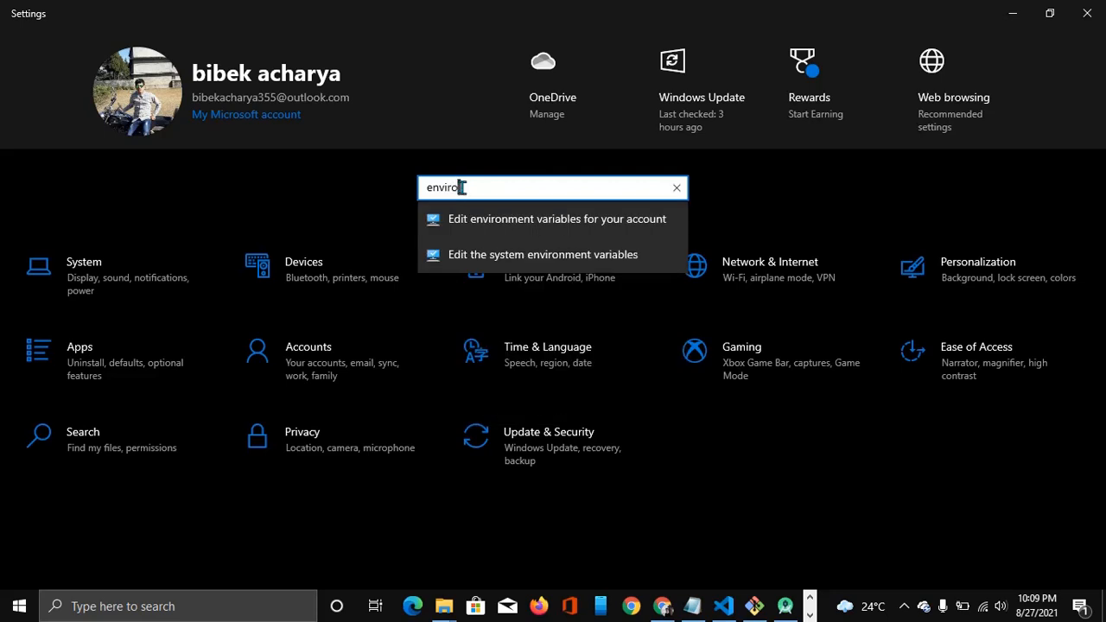
left_click(484, 257)
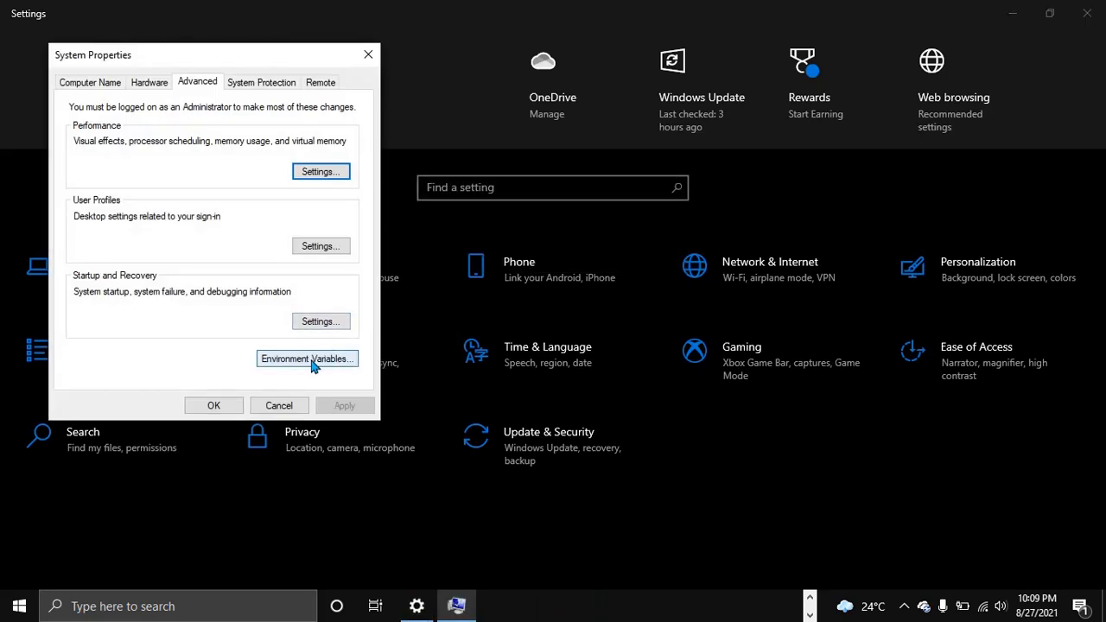
left_click(311, 363)
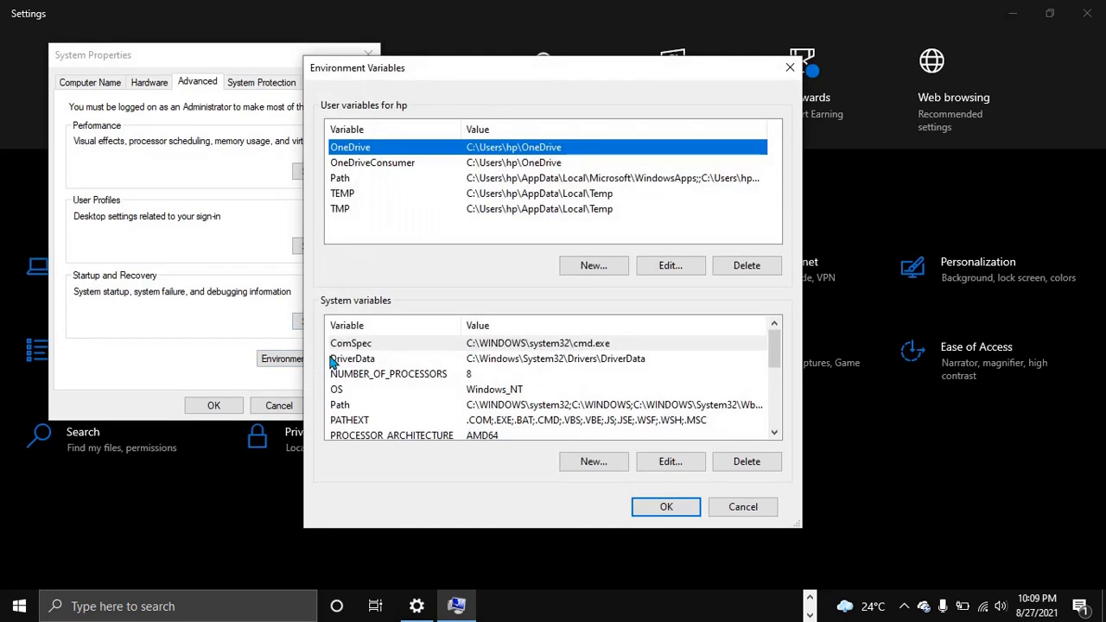
- Add C:\flutter\bin as a new entry in the user Path variable and accept the changes in all open dialogs
left_click(401, 178)
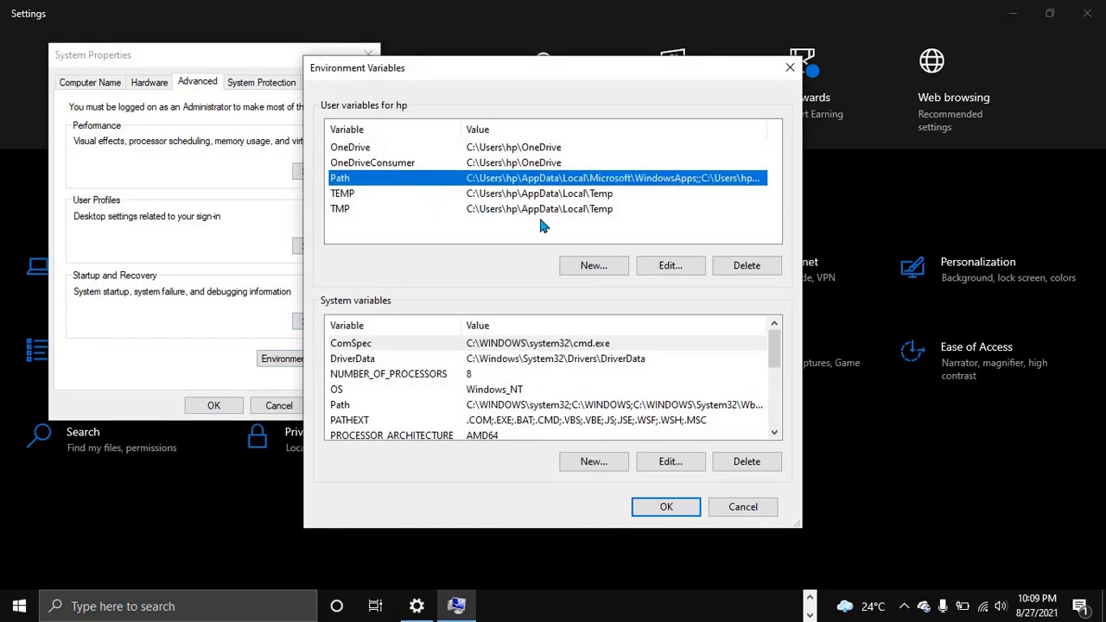
left_click(593, 265)
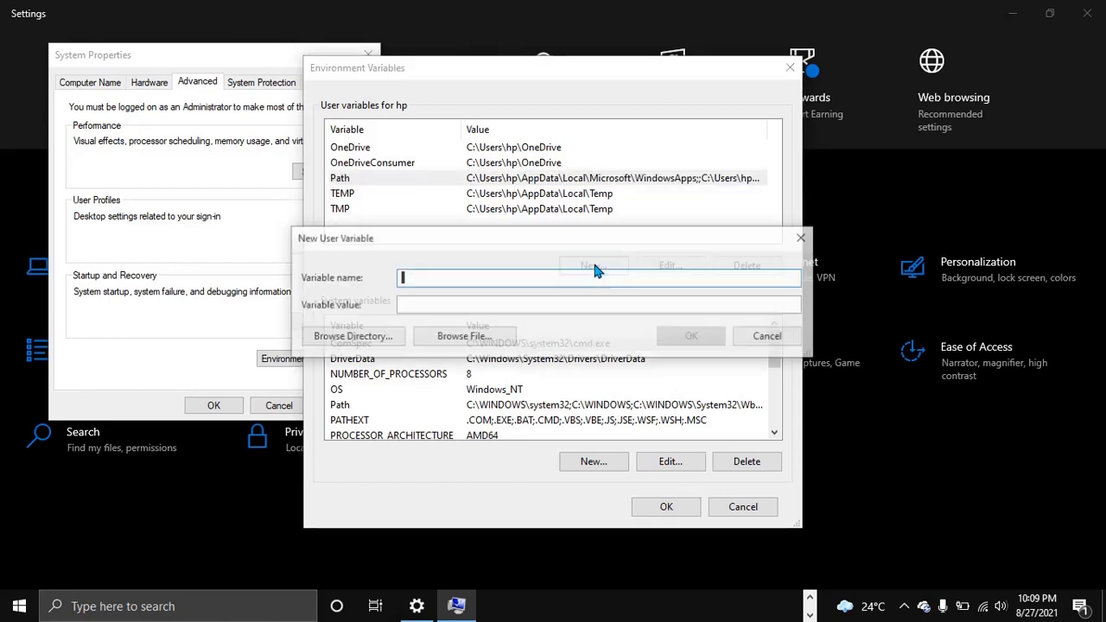
left_click(767, 336)
left_click(668, 265)
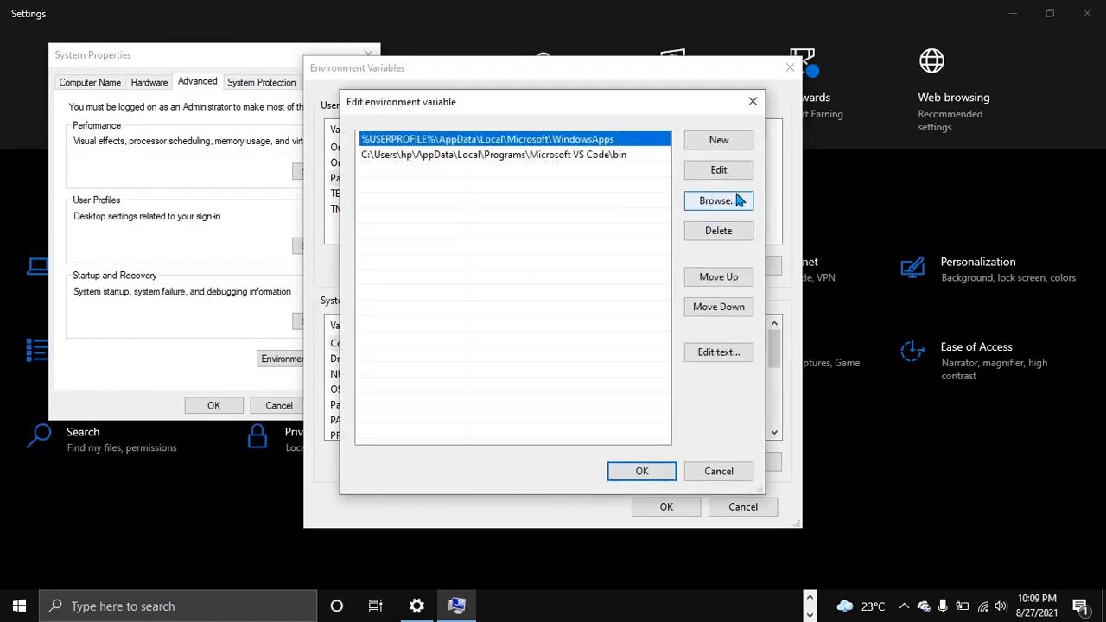
left_click(417, 175)
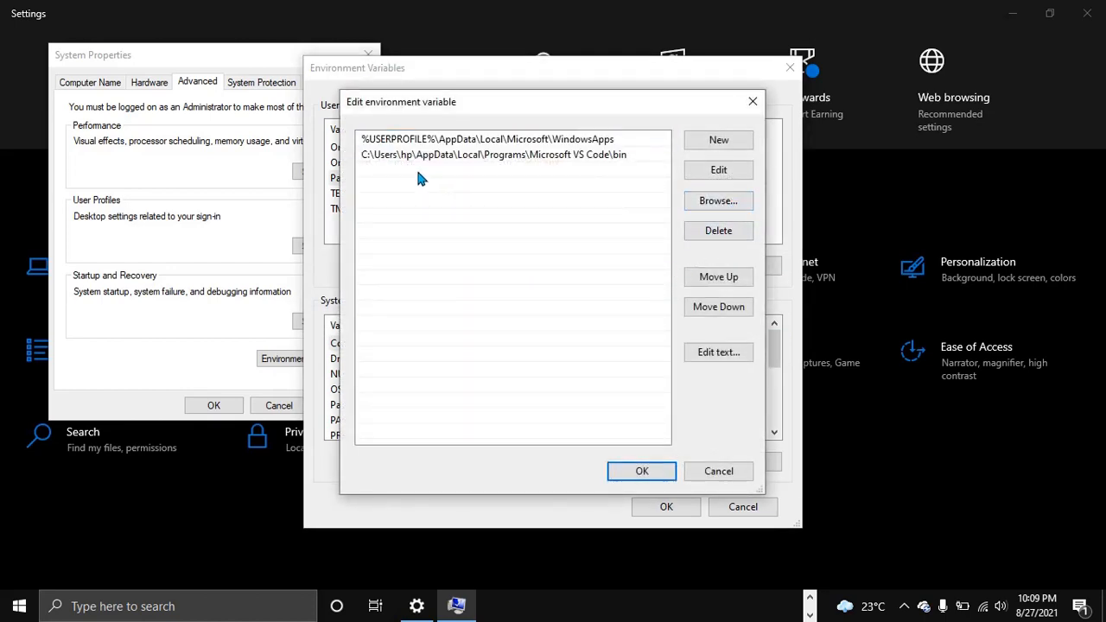
left_click(701, 145)
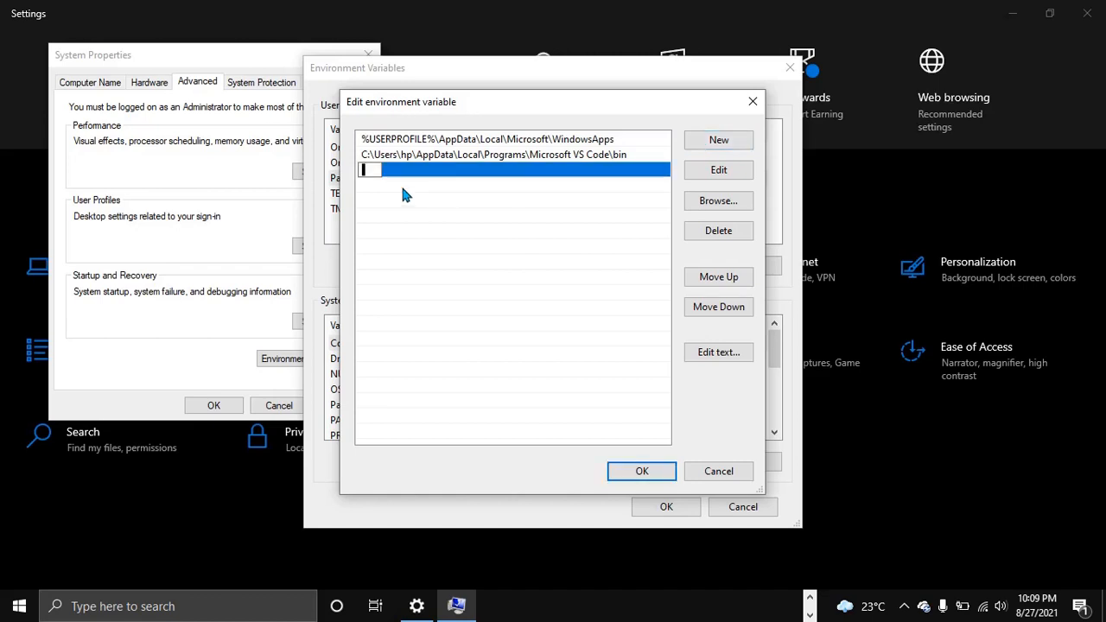
key("ctrl+v")
left_click(430, 200)
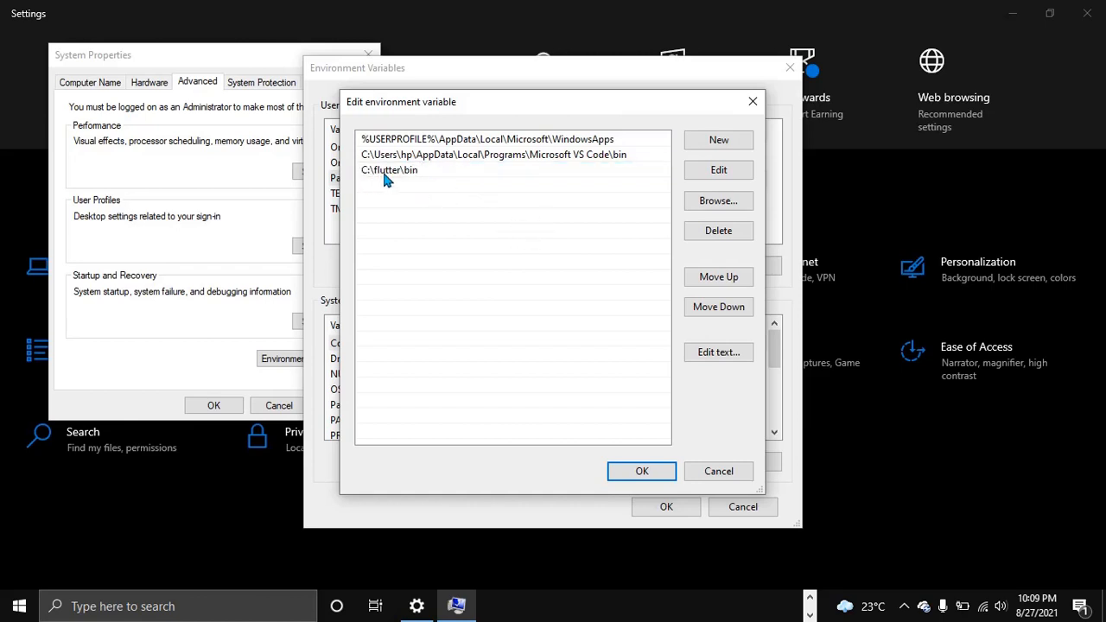
left_click(640, 472)
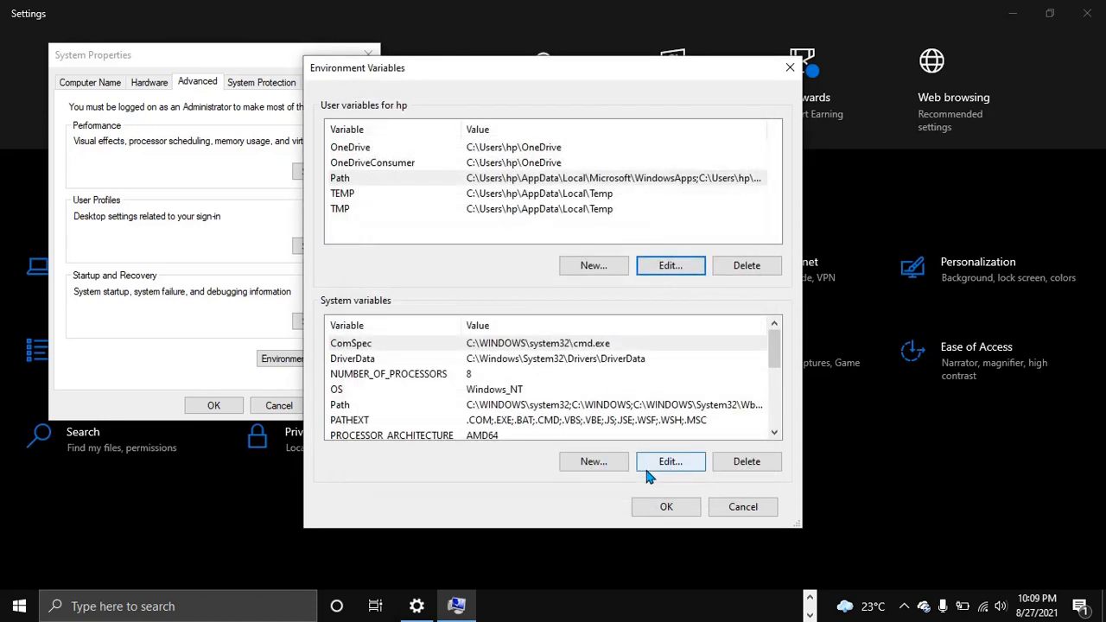
left_click(676, 511)
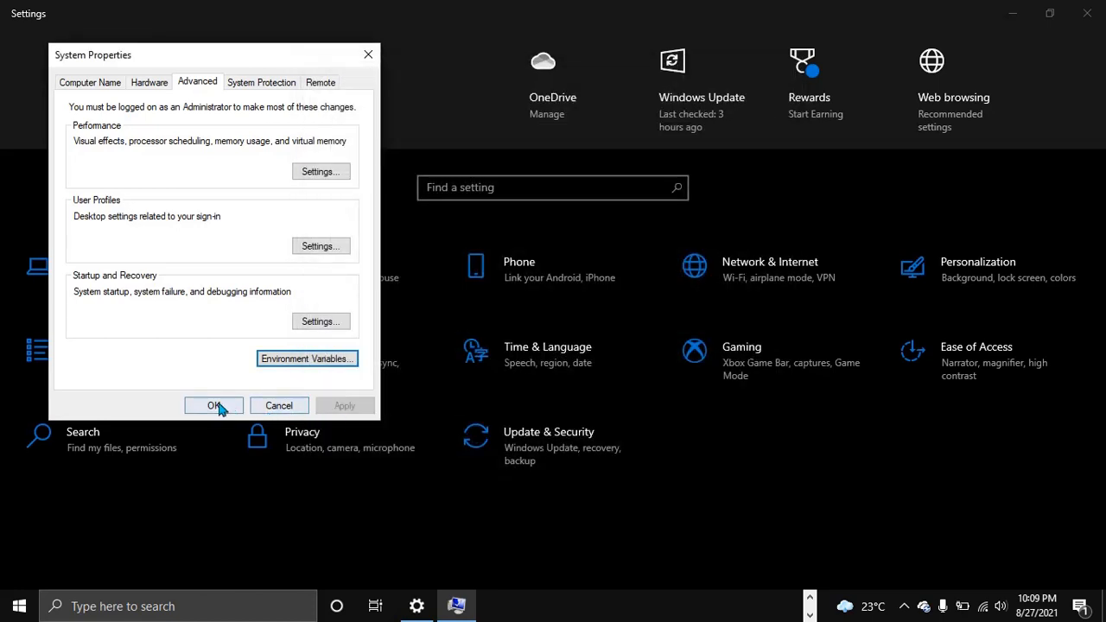
left_click(218, 407)
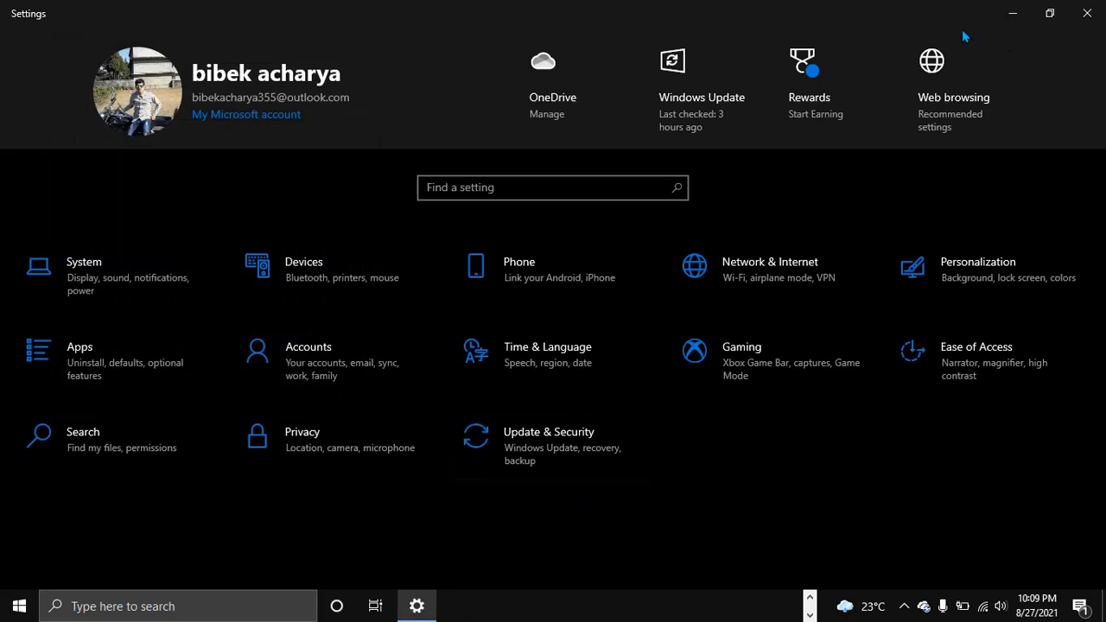
- Minimize Settings, File Explorer and the Android Studio Setup Wizard to clear the desktop
left_click(1011, 16)
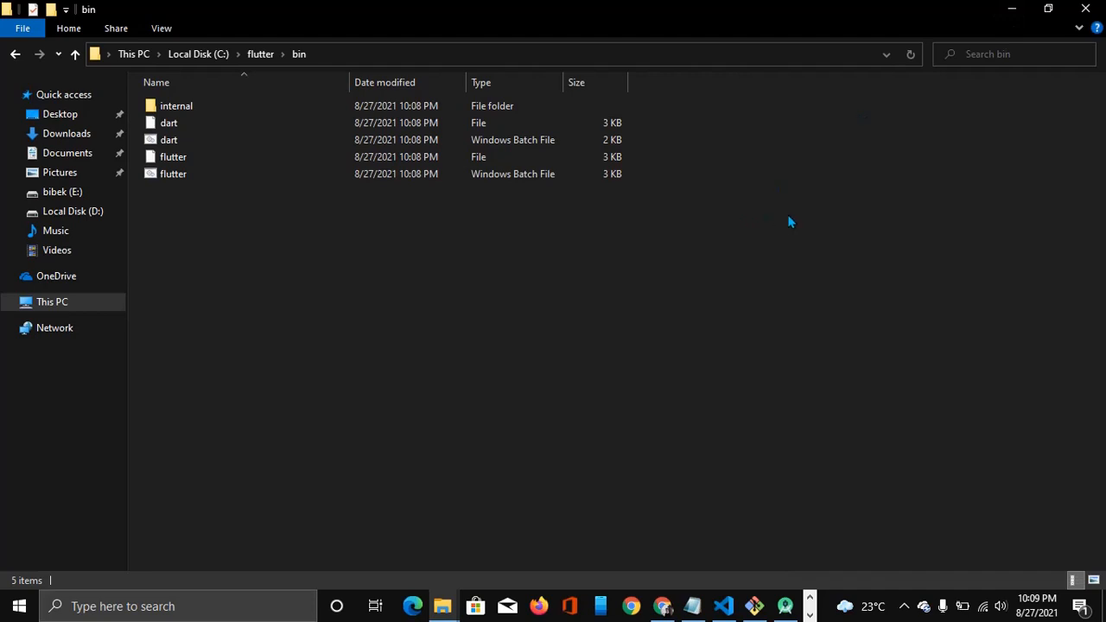
left_click(1011, 8)
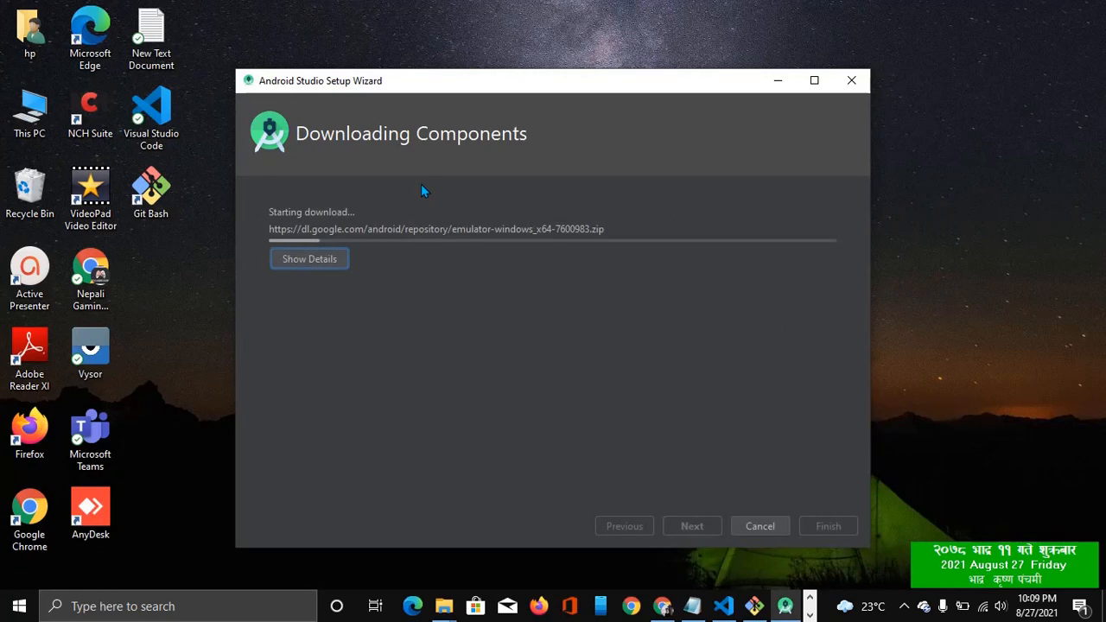
left_click(771, 80)
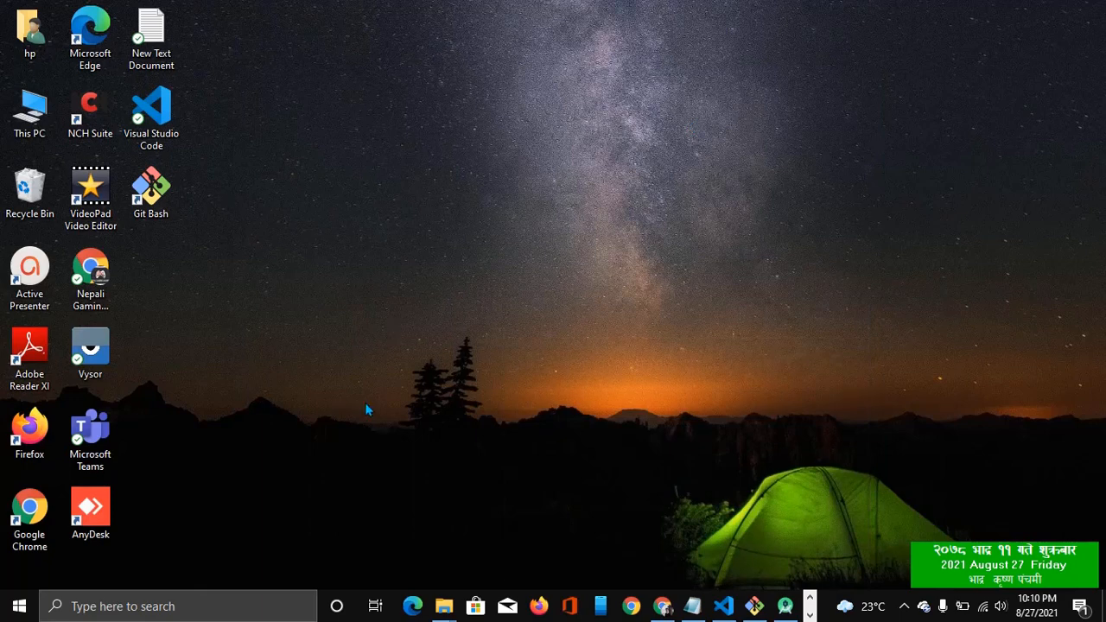
- Open Command Prompt, run the flutter command, and minimize the window while it runs
left_click(120, 608)
type("cmd")
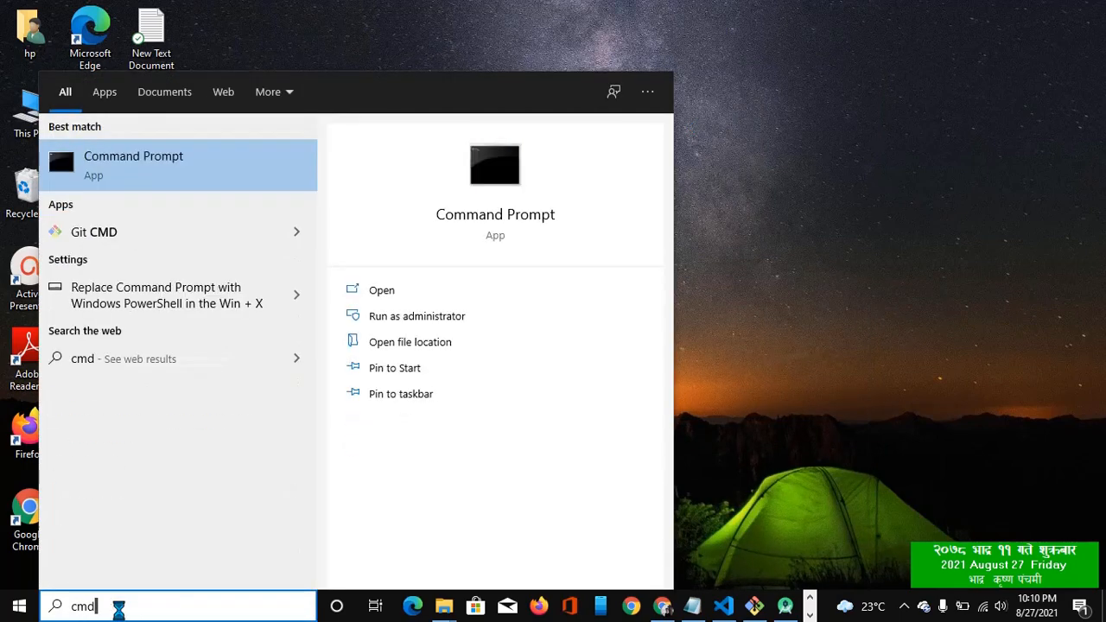
left_click(381, 291)
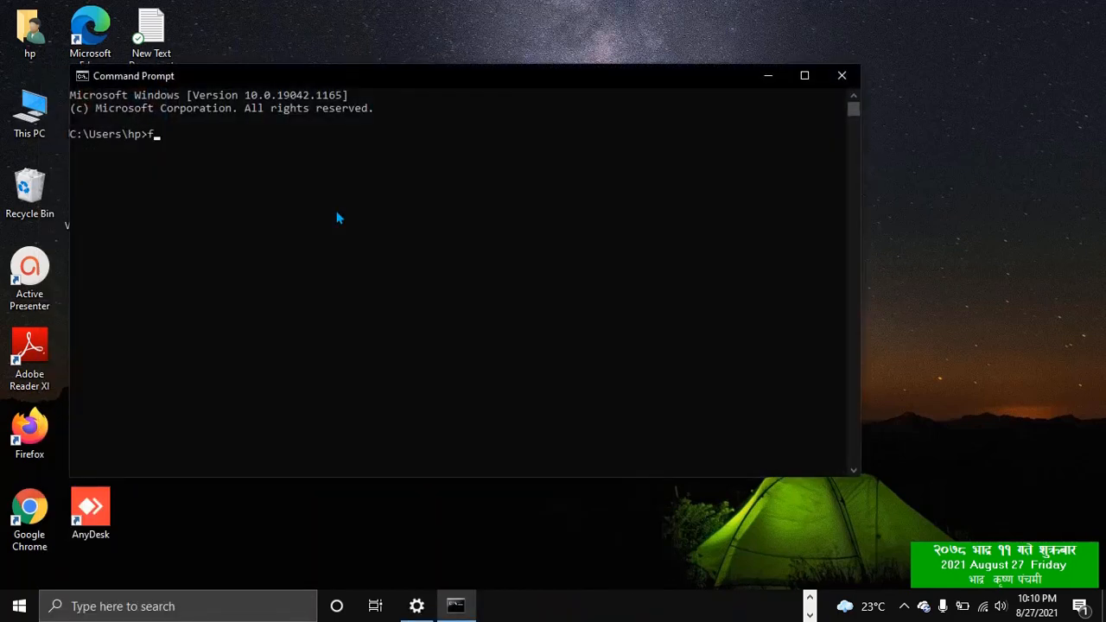
type("flutter")
key("Return")
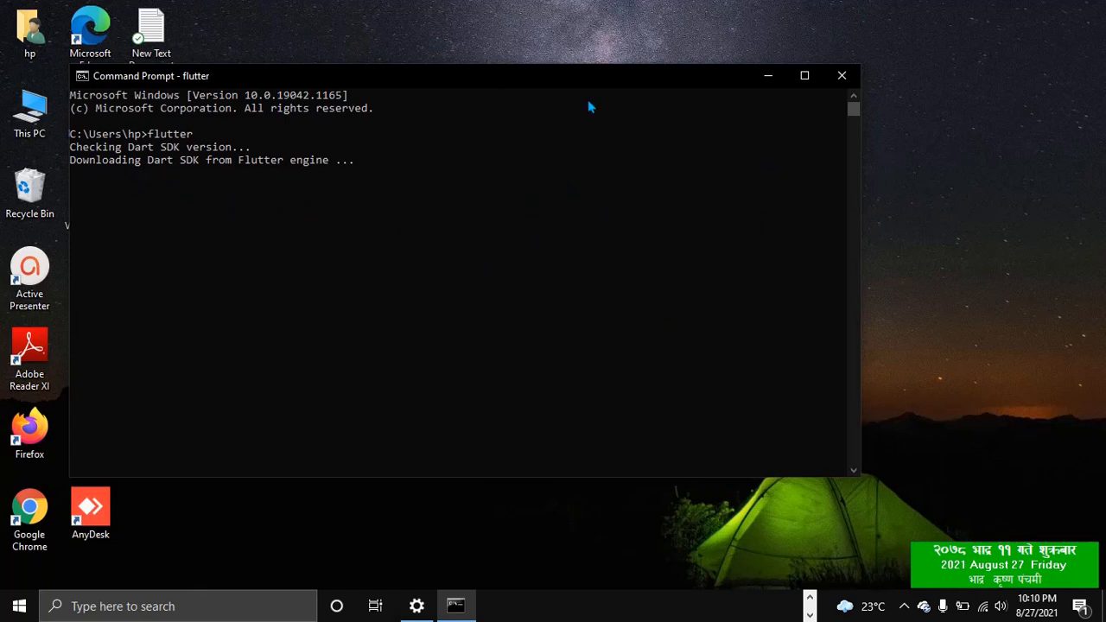
left_click(765, 78)
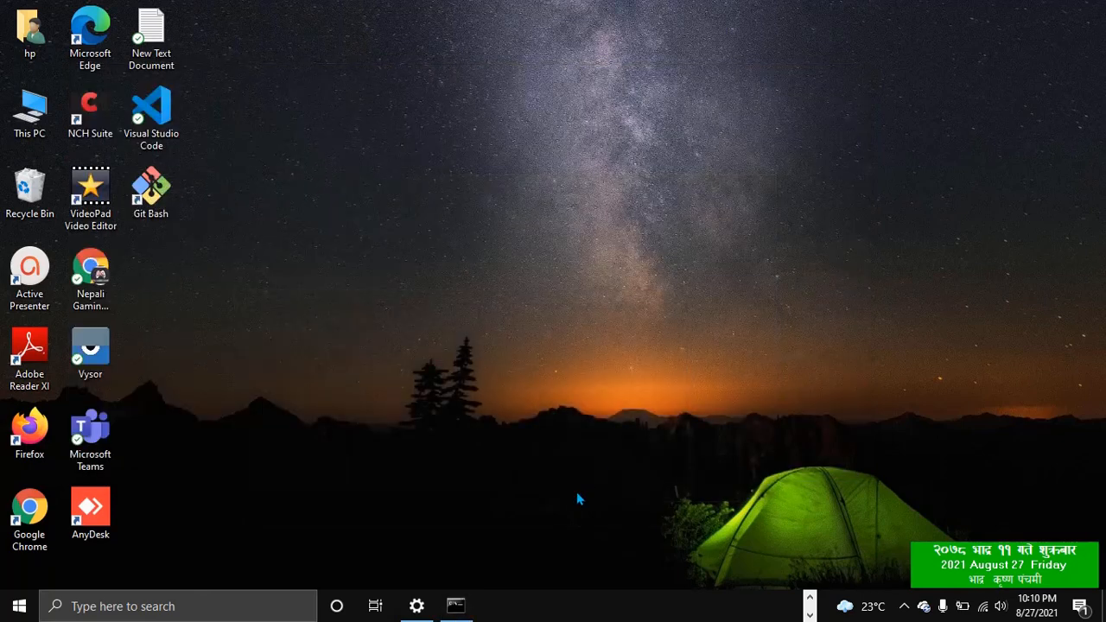
- Check the Android Studio component download in its setup wizard, minimize the wizard, and close Git Bash
left_click(809, 598)
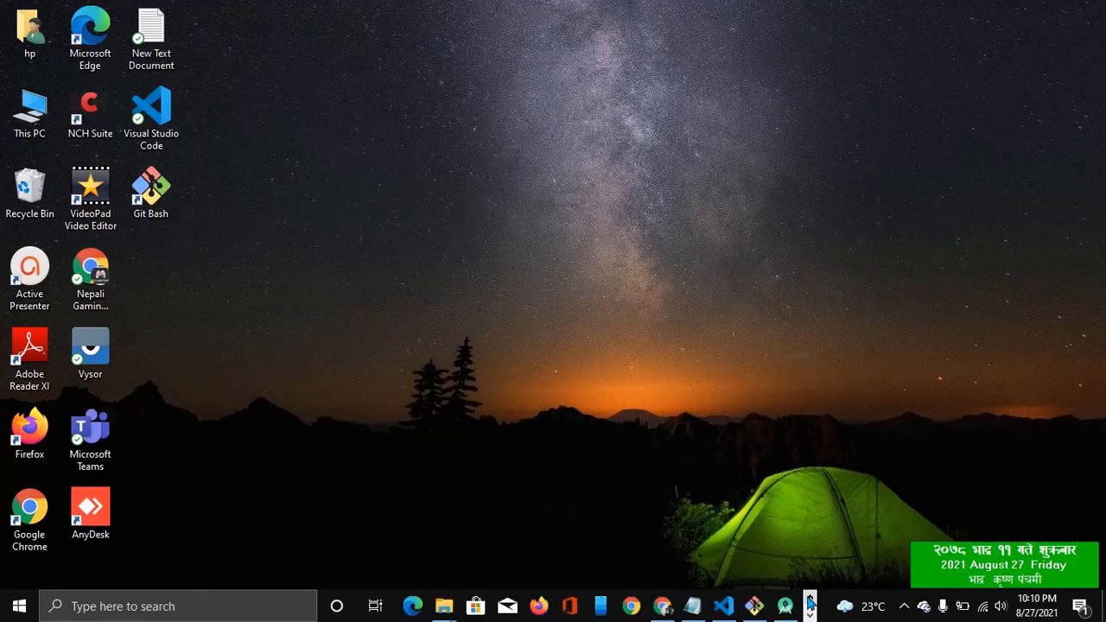
left_click(784, 605)
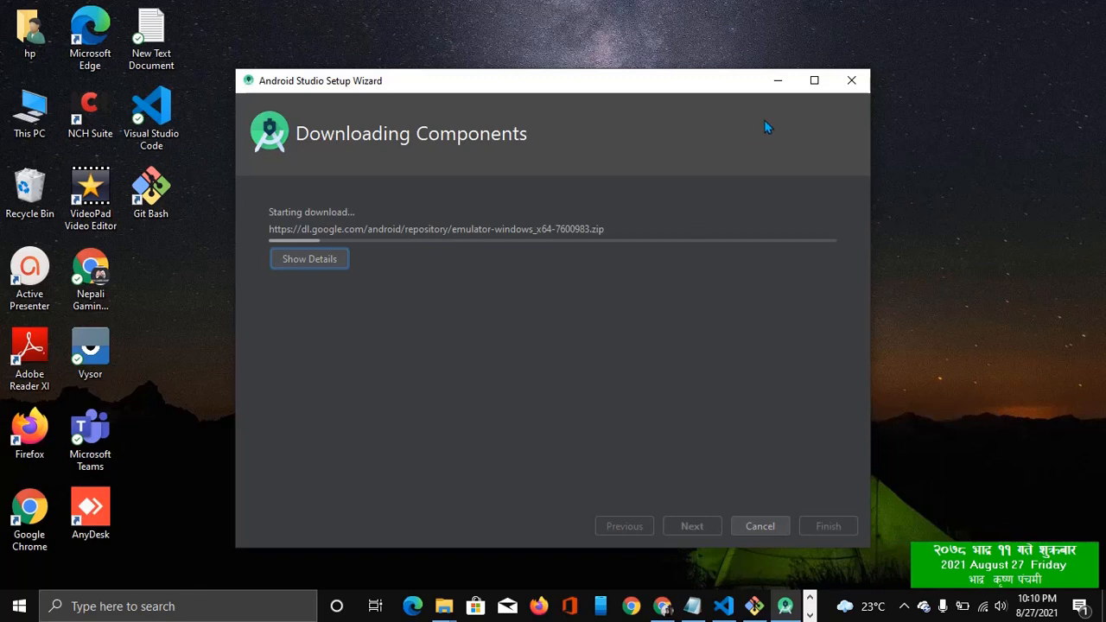
left_click(776, 81)
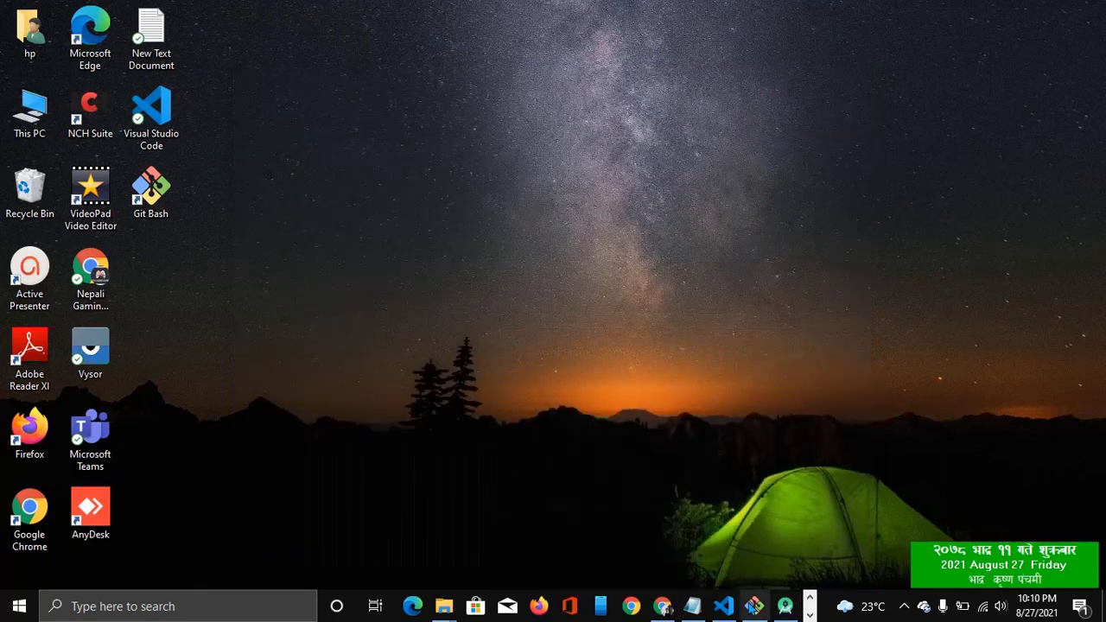
left_click(754, 606)
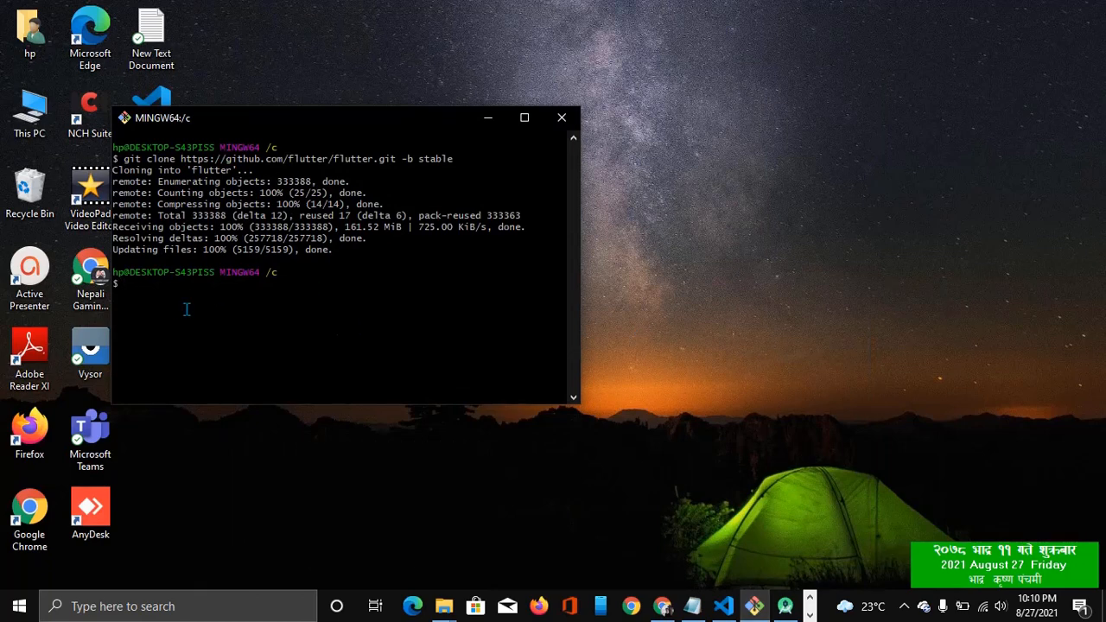
left_click(560, 122)
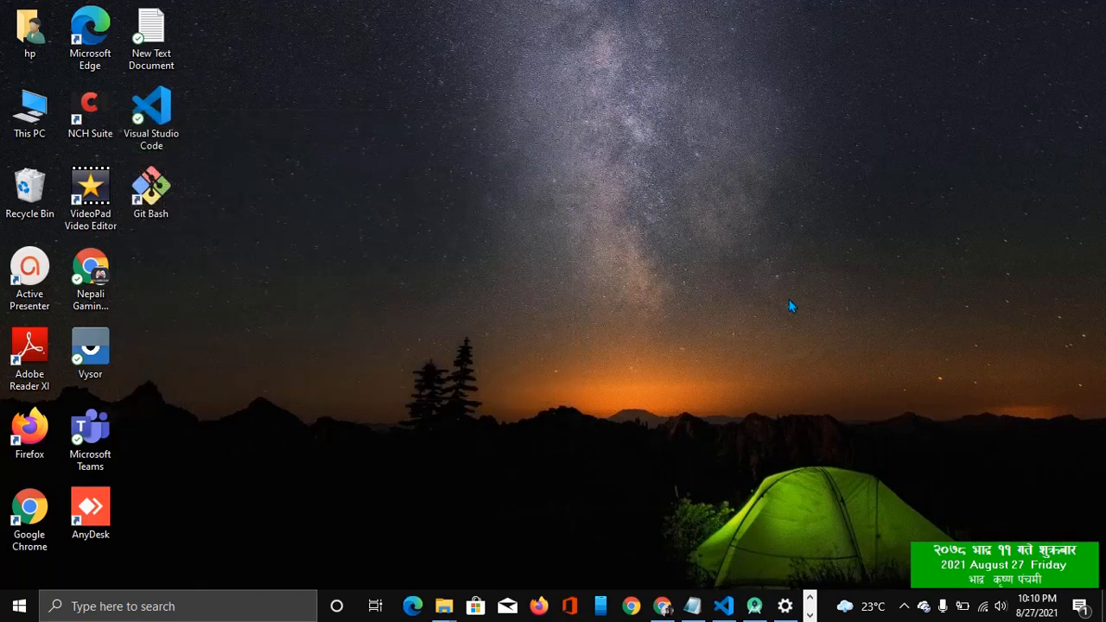
- In the Notepad requirements list, append "== Done" to Visual Studio Code and Flutter sdk, and "=== Done" to Git
mouse_move(692, 606)
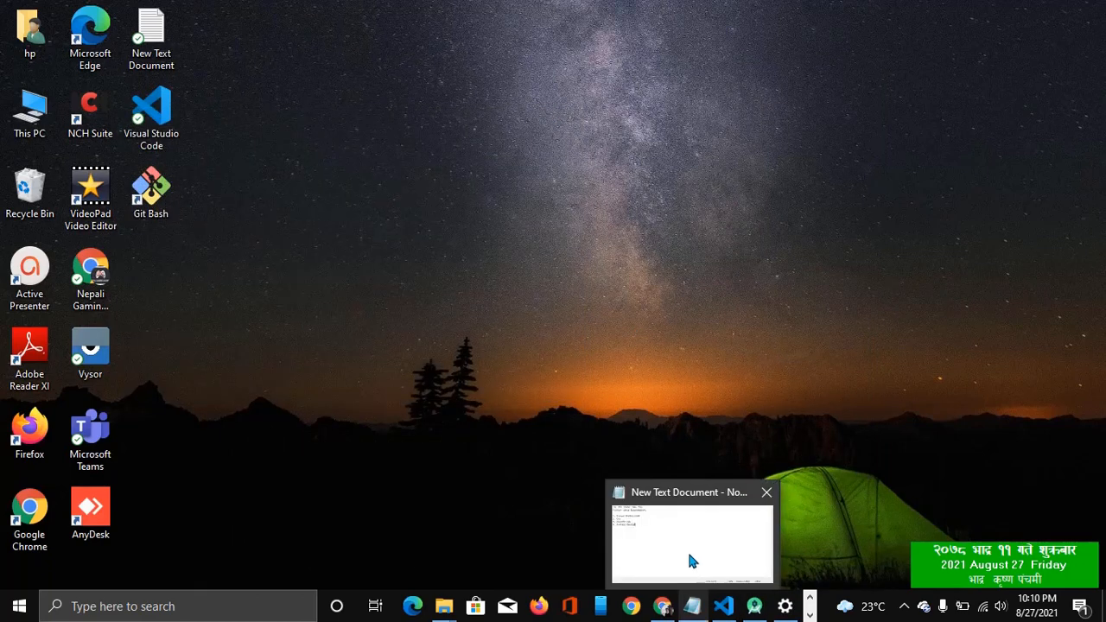
left_click(689, 553)
left_click(299, 201)
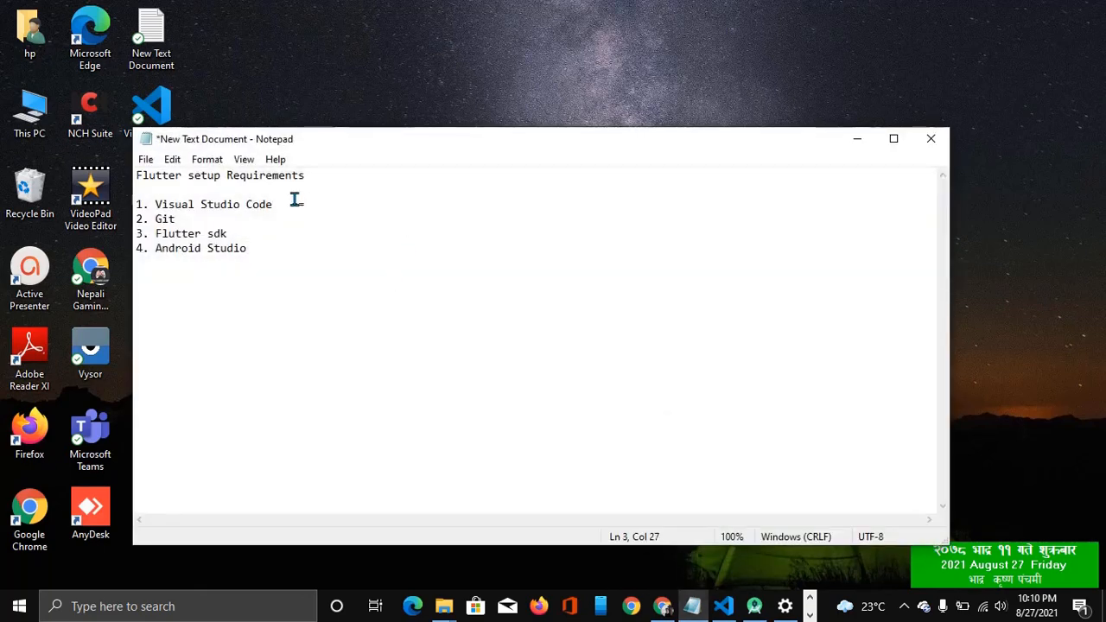
type("Done")
left_click(254, 218)
type("=== Do")
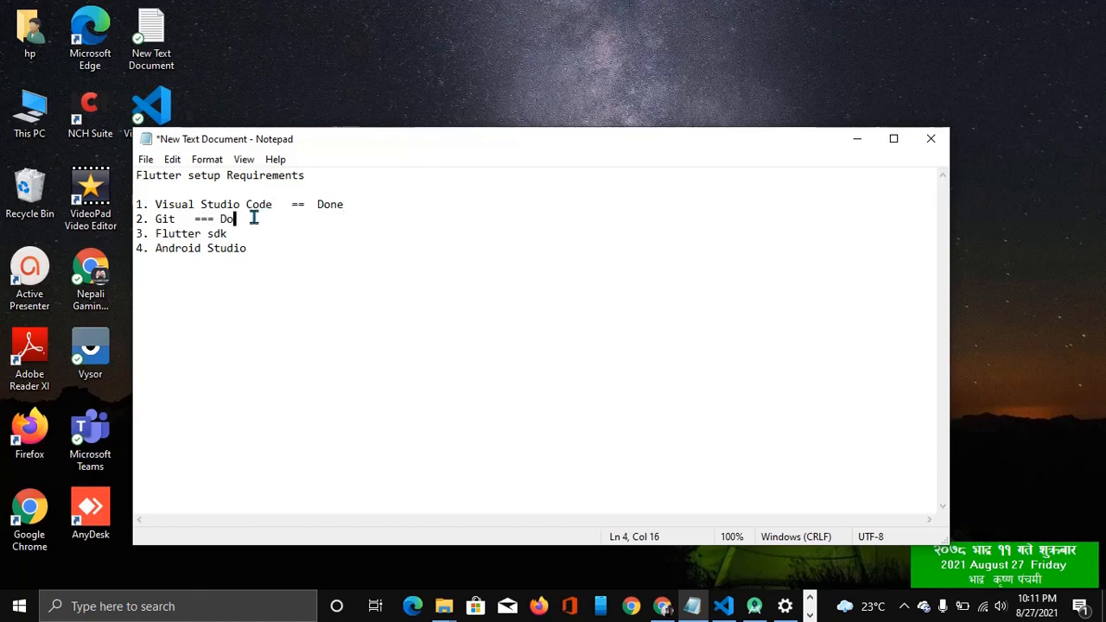
type("ne")
left_click(256, 233)
type("== Done")
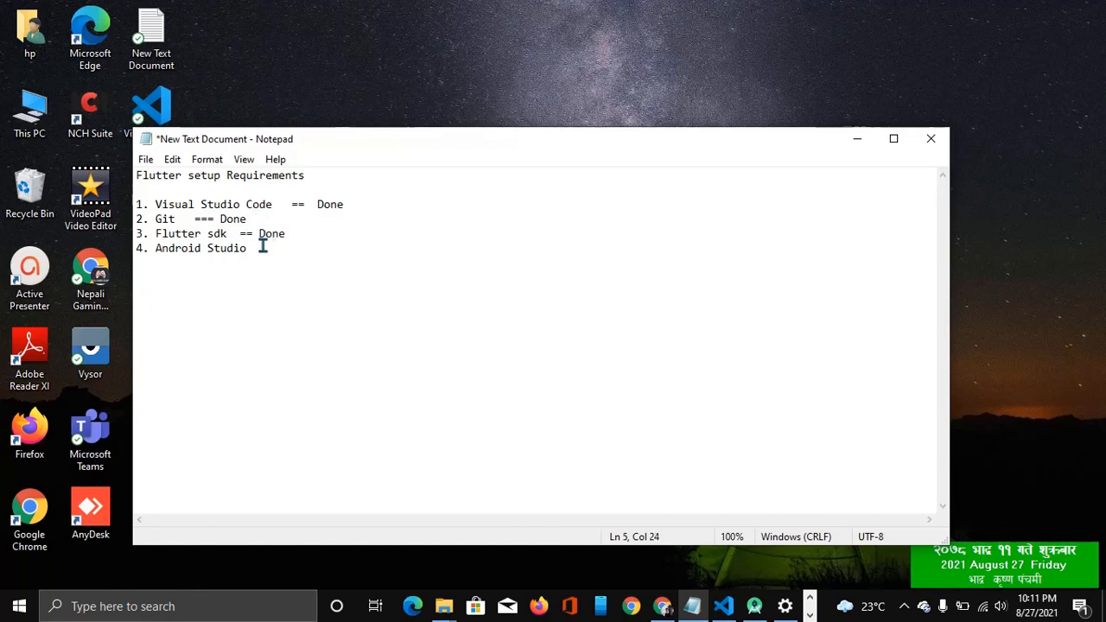
- Append "== In progress" to the Android Studio line in the requirements list and minimize Notepad
left_click(262, 248)
type("== In progress")
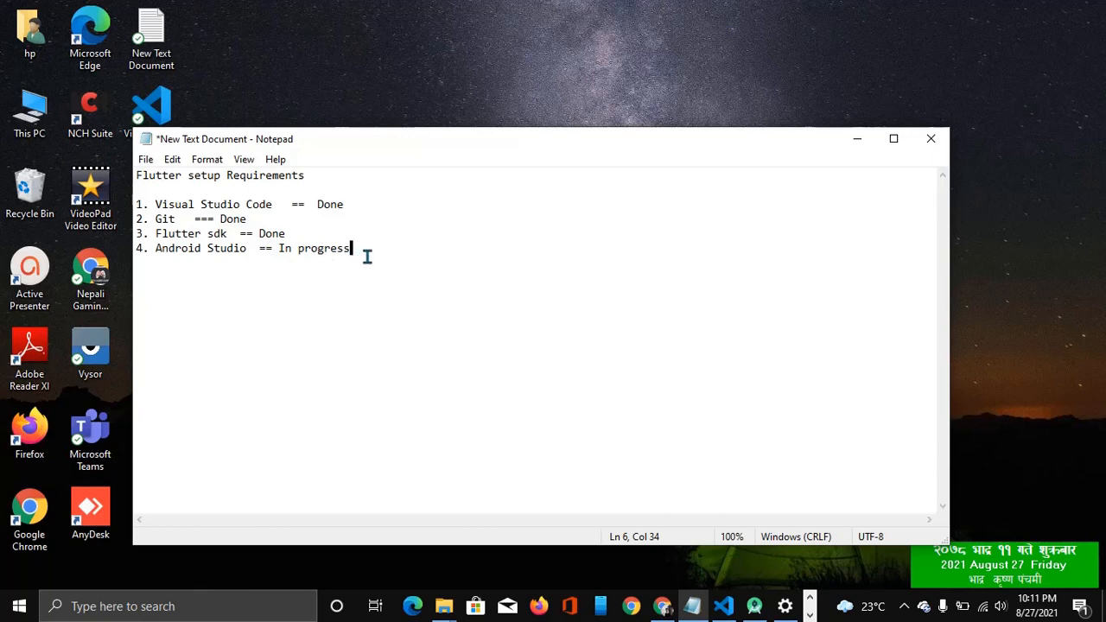
left_click_drag(365, 254, 135, 249)
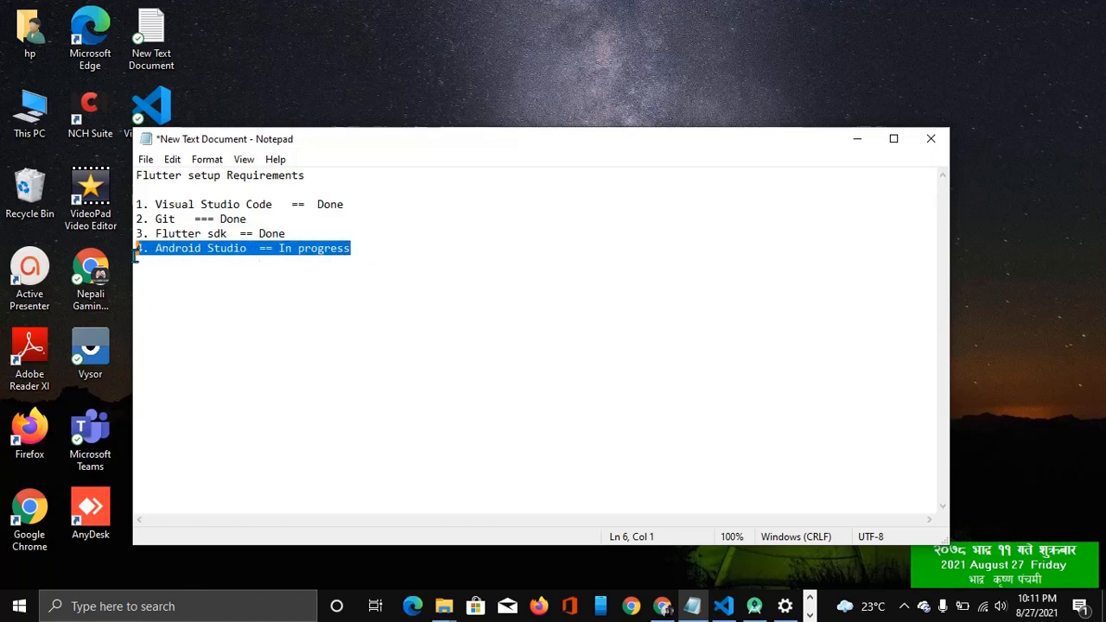
left_click(241, 286)
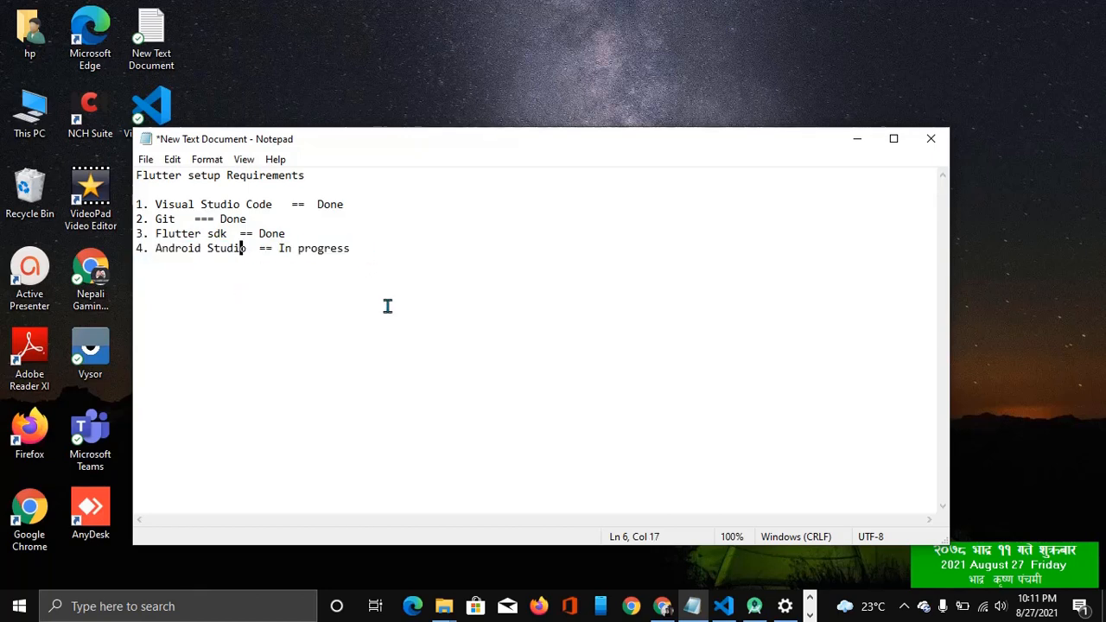
left_click(851, 145)
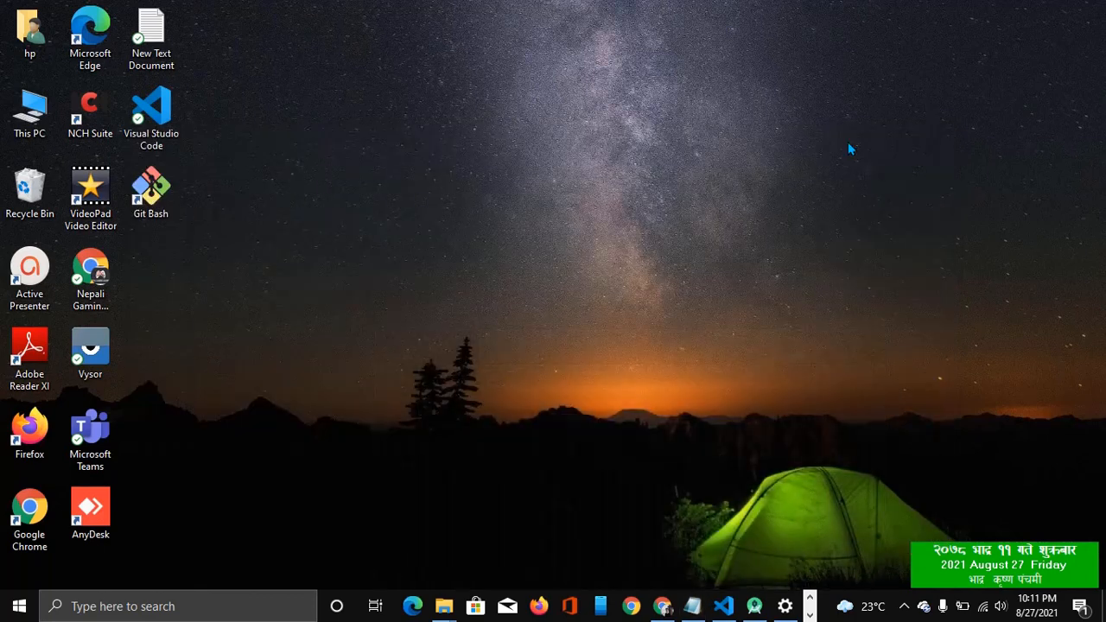
- Close the Settings window, switch to Visual Studio Code, and install the Flutter extension by Dart Code
left_click(784, 605)
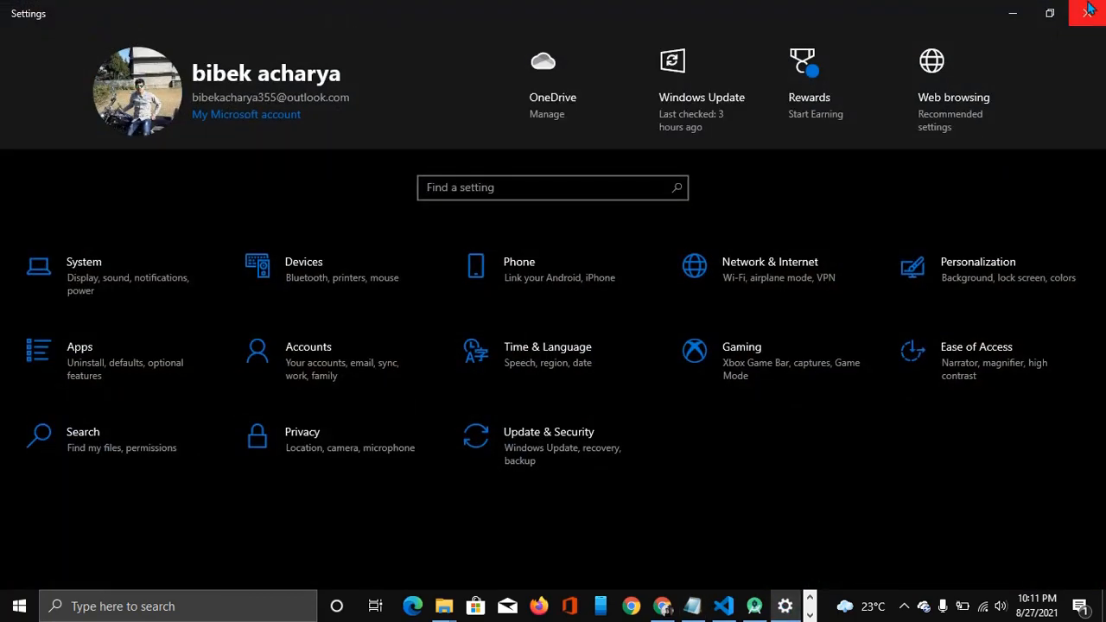
left_click(1086, 13)
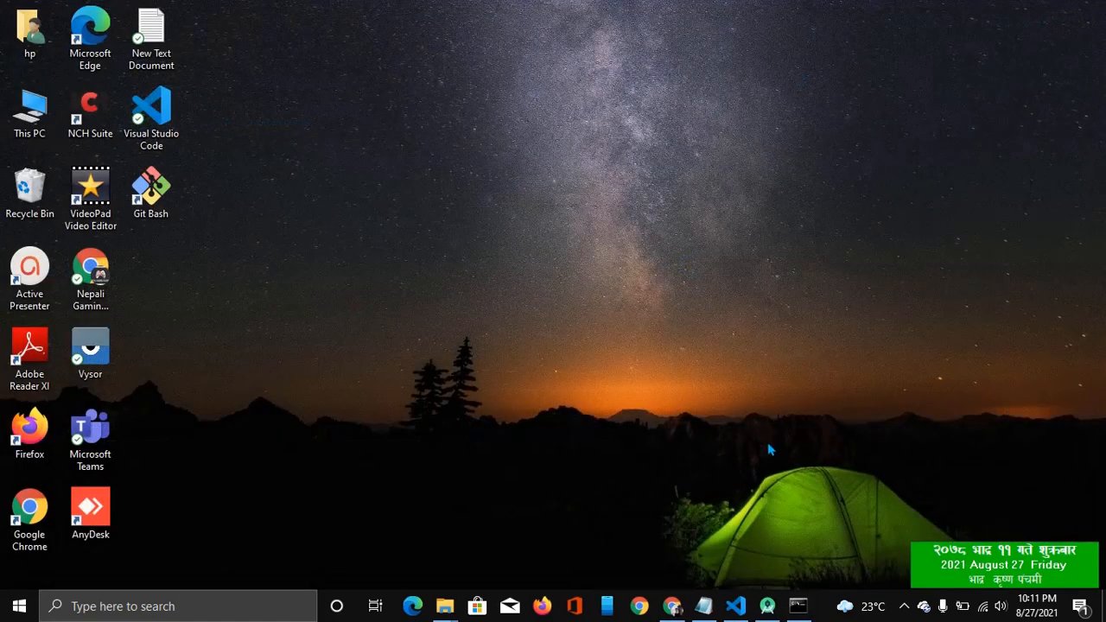
left_click(735, 606)
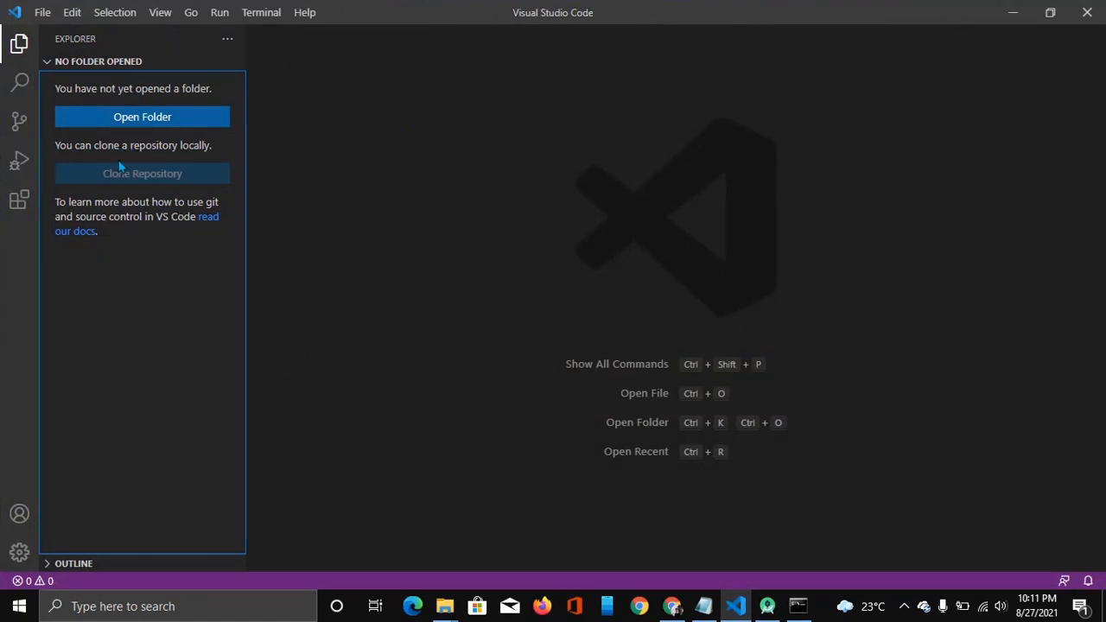
left_click(16, 201)
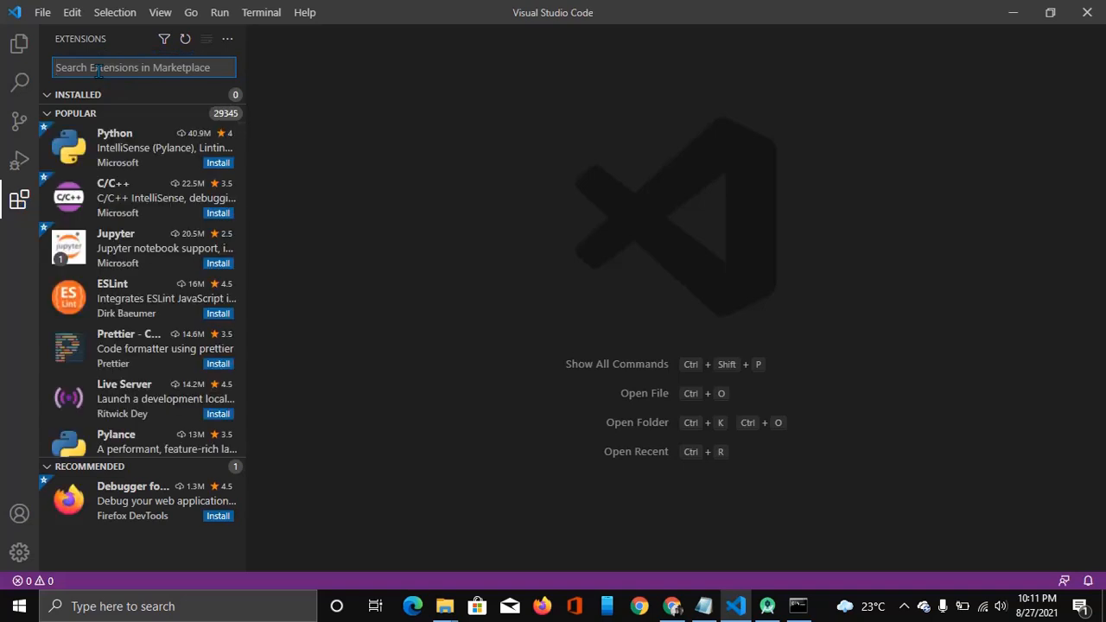
type("flutter")
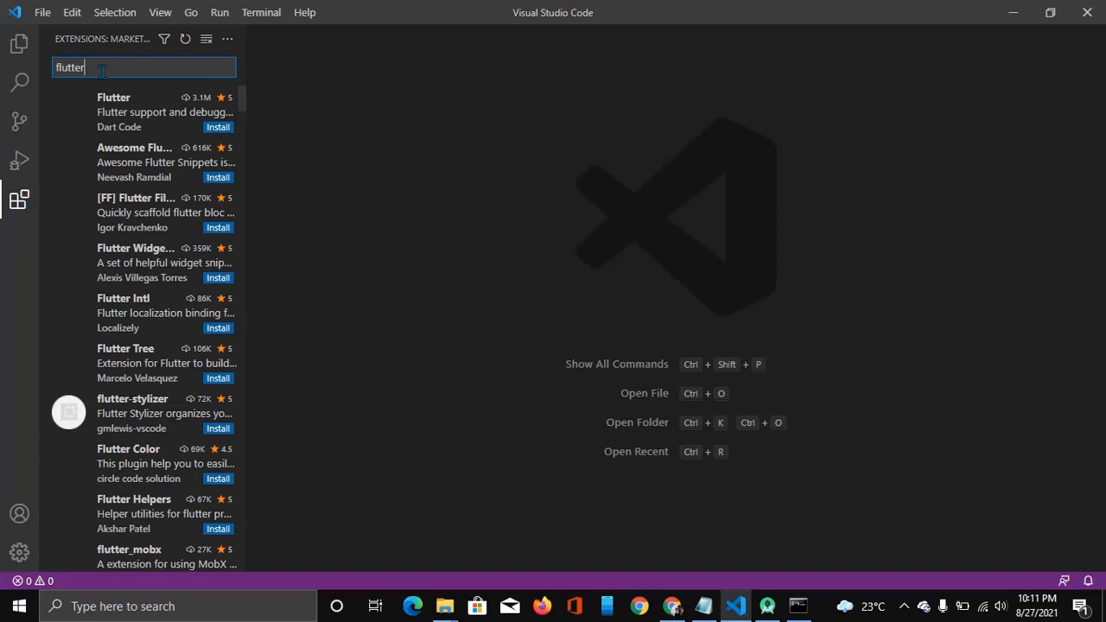
left_click(212, 127)
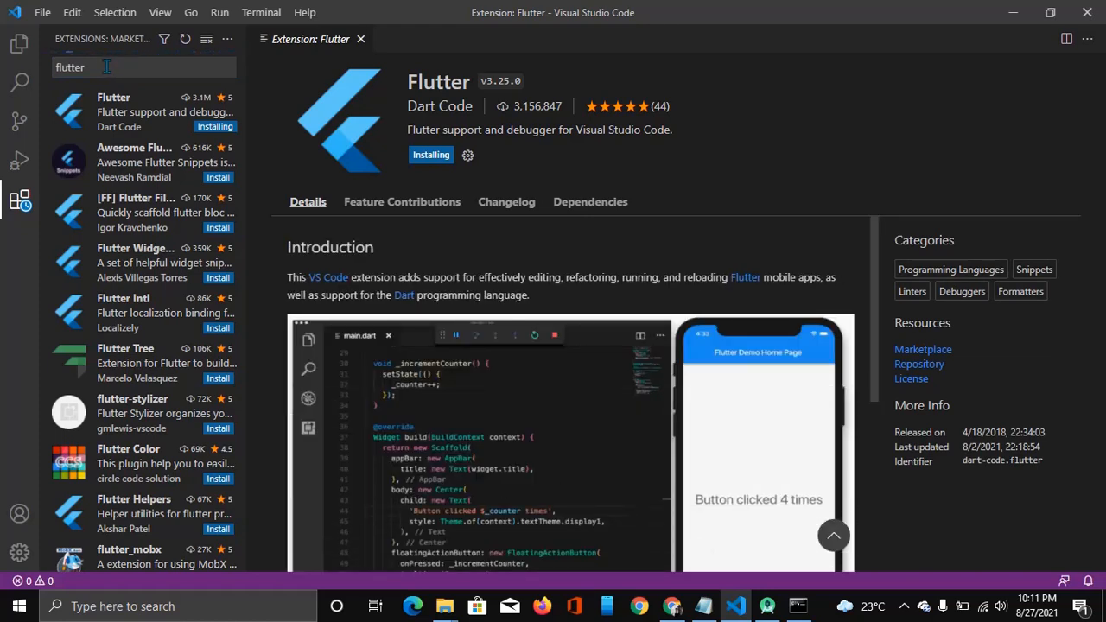
- Replace the extension search with "dart" to check the Dart extension
left_click(105, 66)
key("ctrl+a")
key("BackSpace")
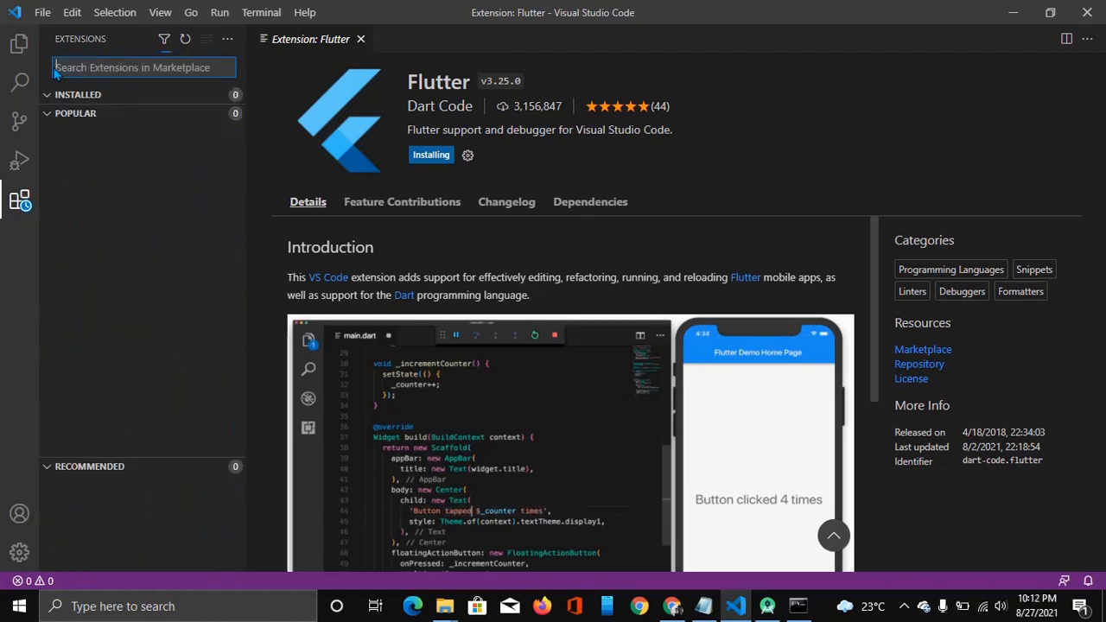
type("dart")
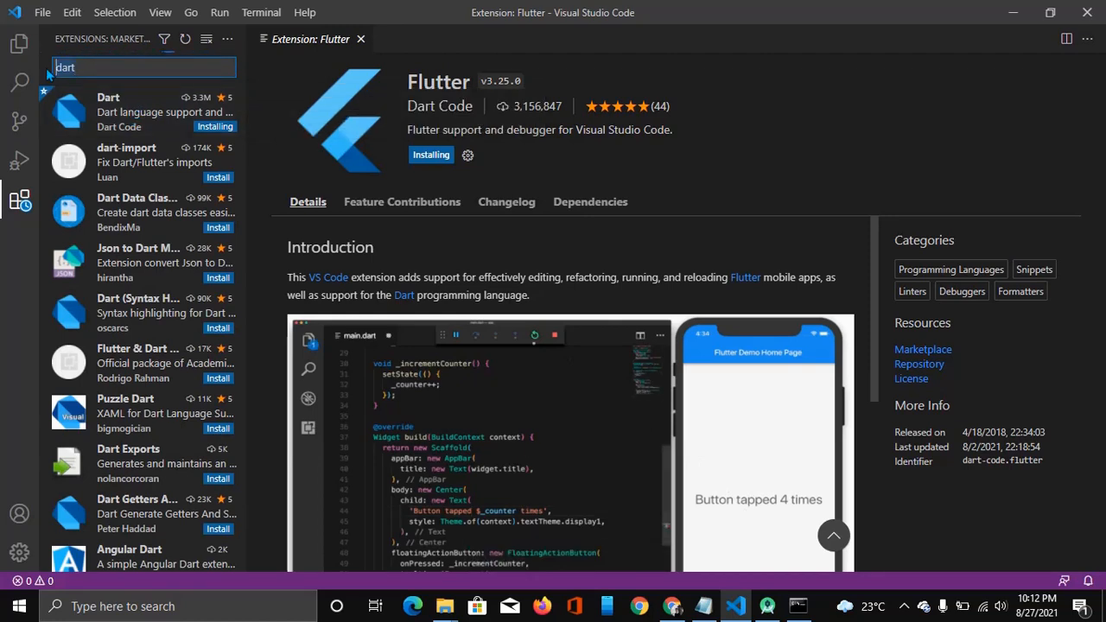
- Search the extensions for "bracket" and install Bracket Pair Colorizer by CoenraadS
key("ctrl+a")
key("BackSpace")
type("bracket")
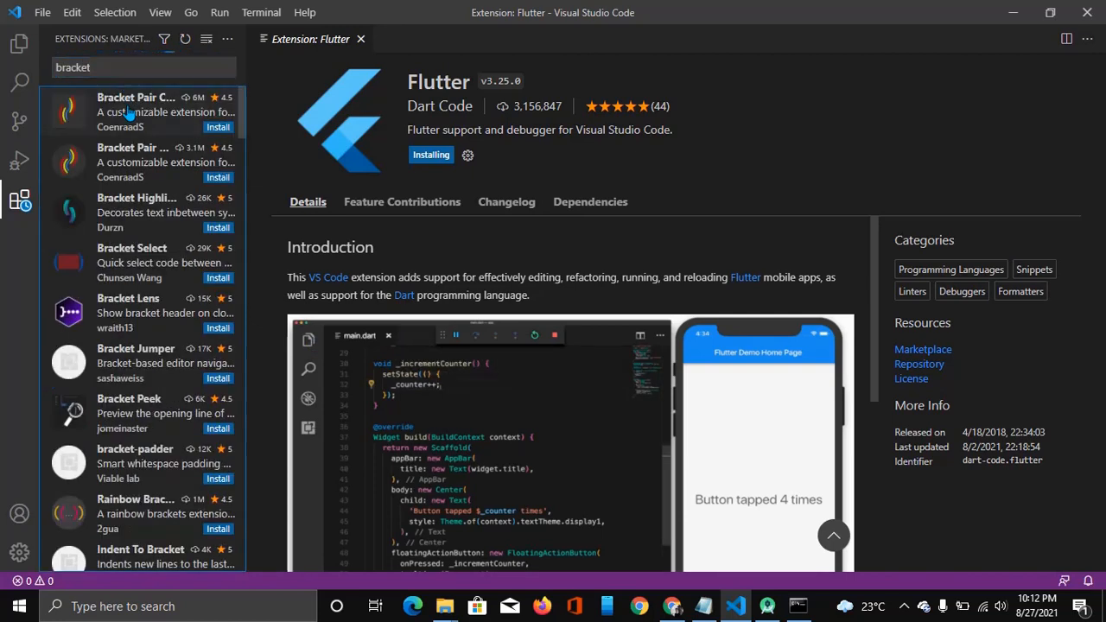
left_click(129, 112)
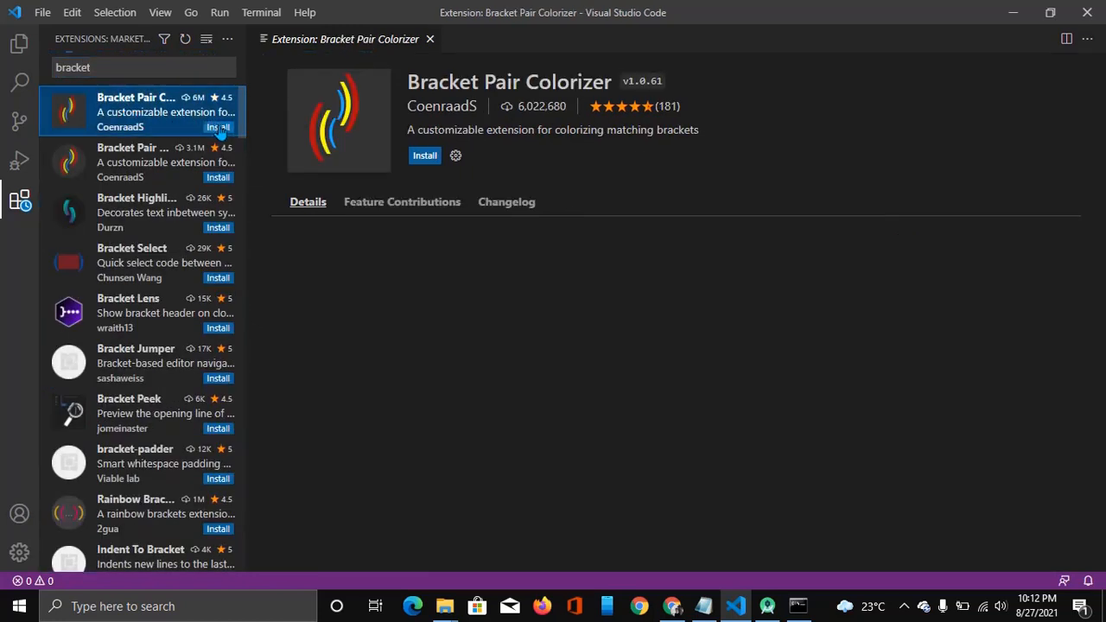
left_click(218, 127)
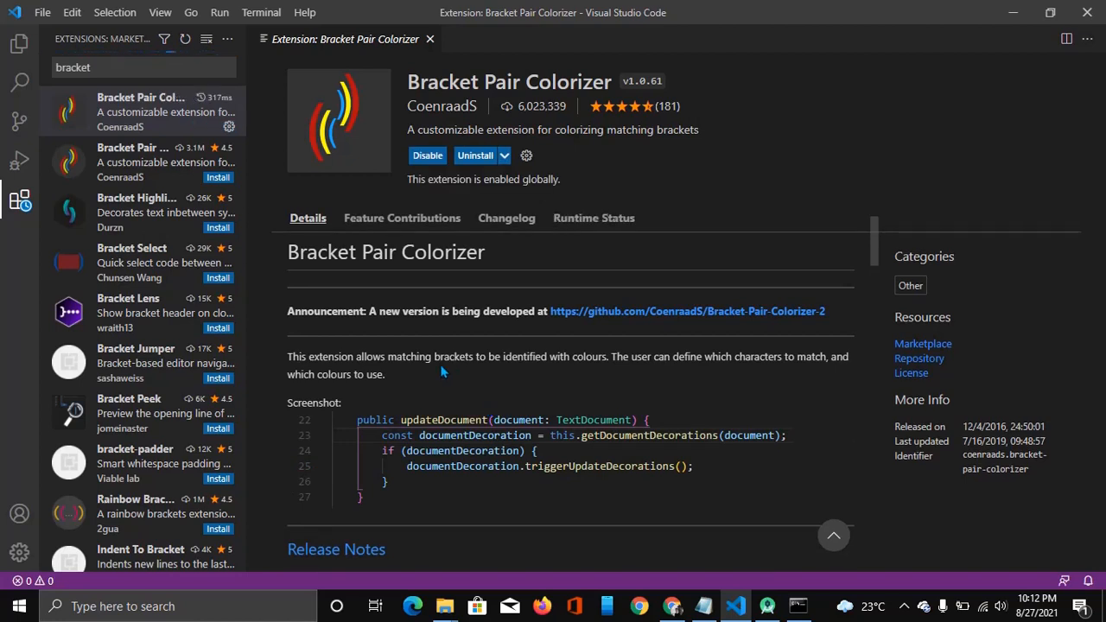
- Search the extensions for "awesome", install Awesome Flutter Snippets, and review its list of snippet shortcuts
left_click(124, 67)
key("ctrl+a")
key("BackSpace")
type("aw")
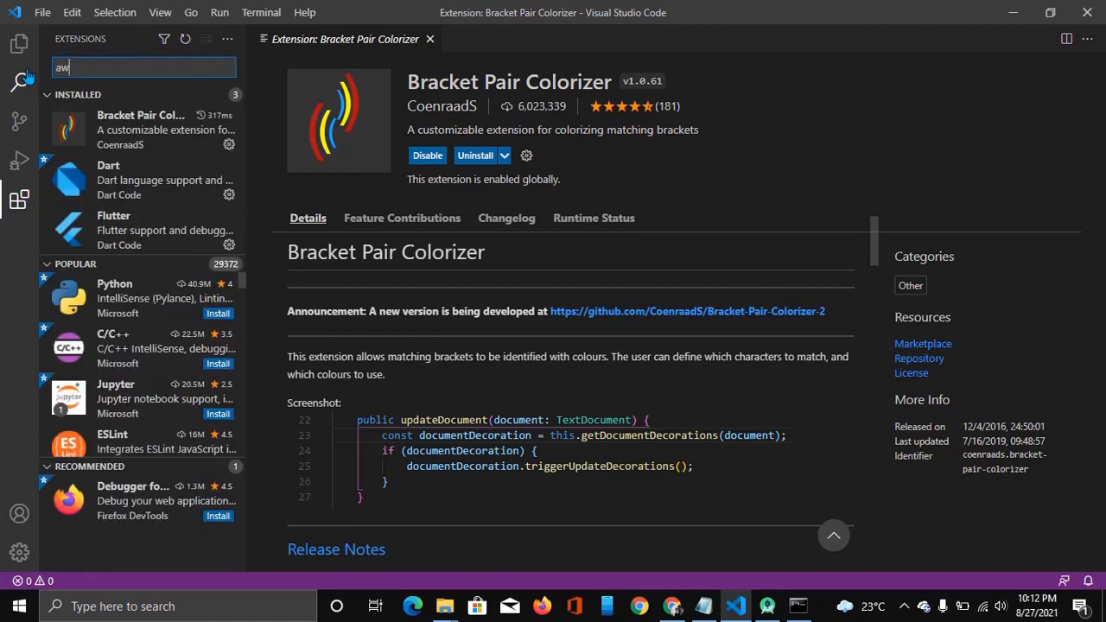
type("esome")
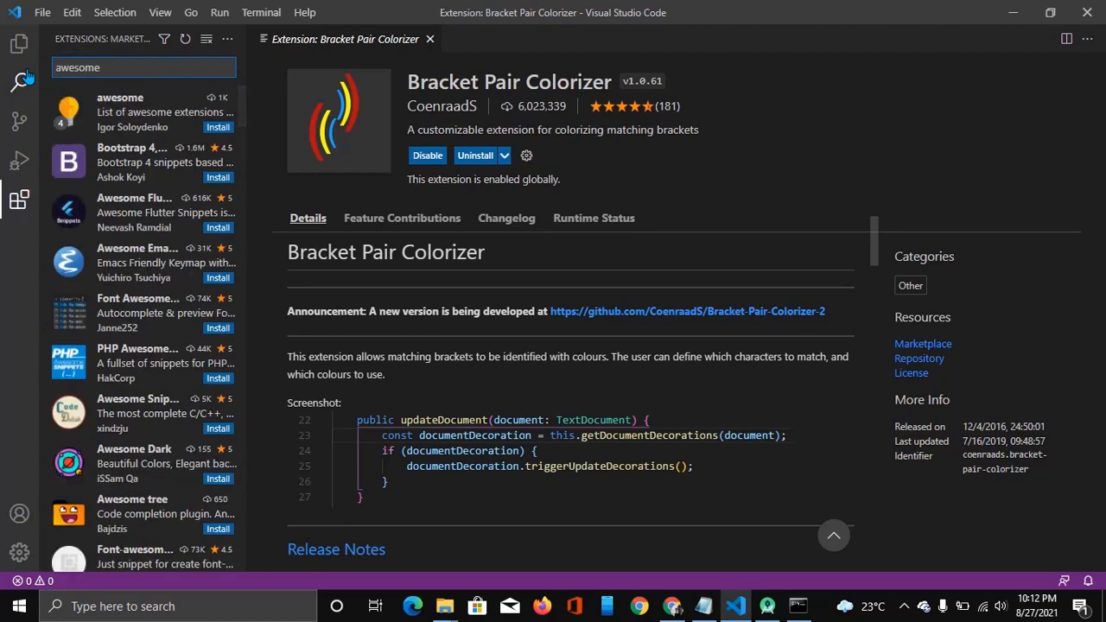
left_click(144, 217)
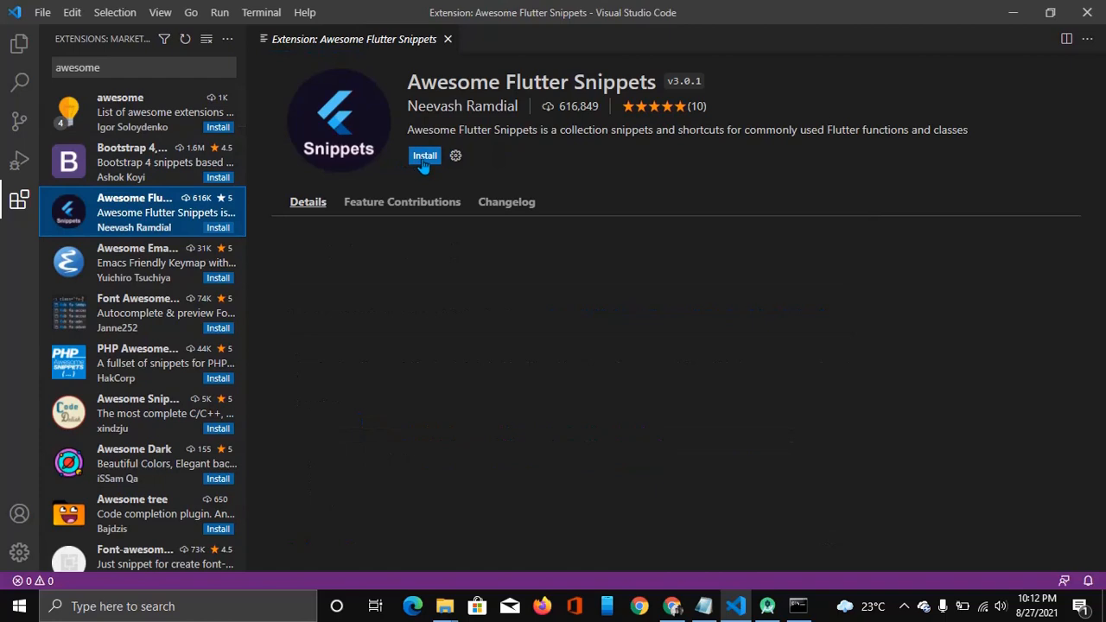
left_click(423, 159)
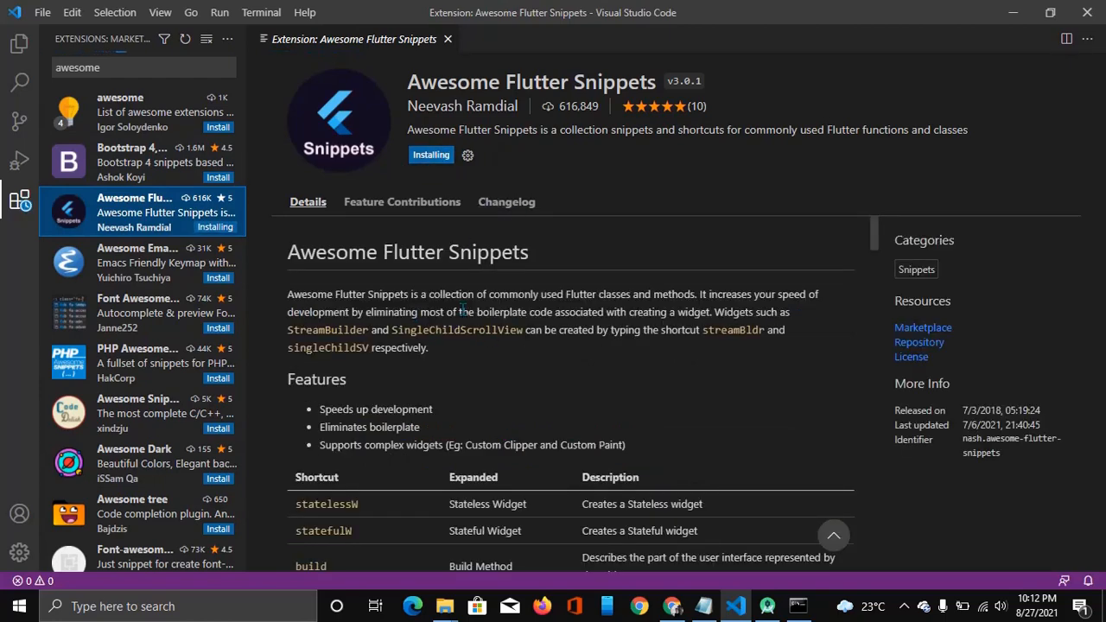
scroll(481, 357, "down", 3)
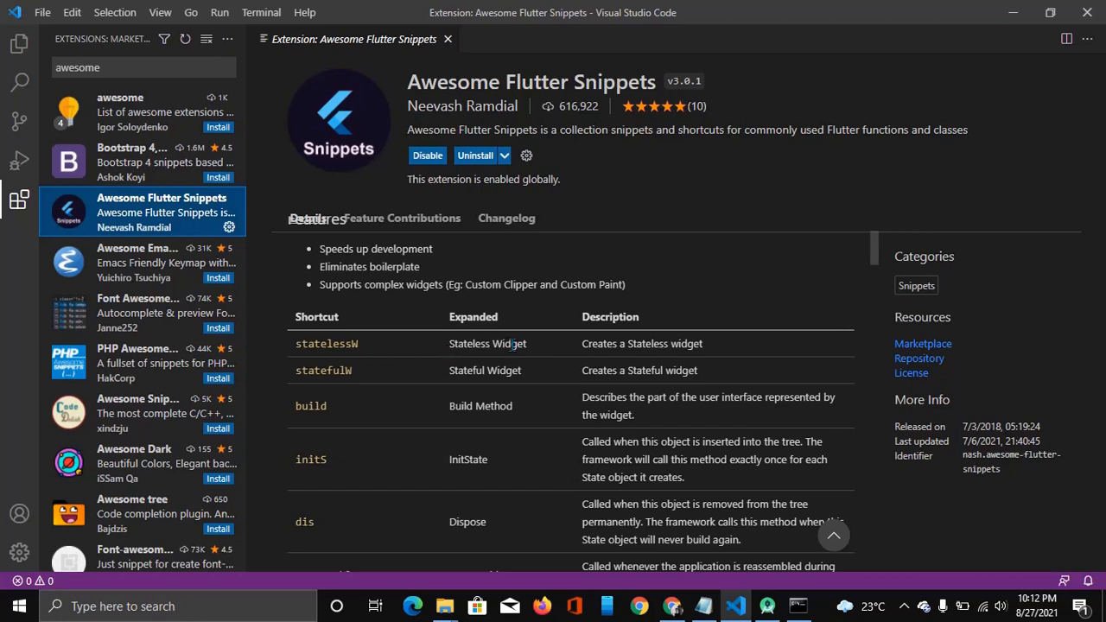
scroll(512, 344, "down", 2)
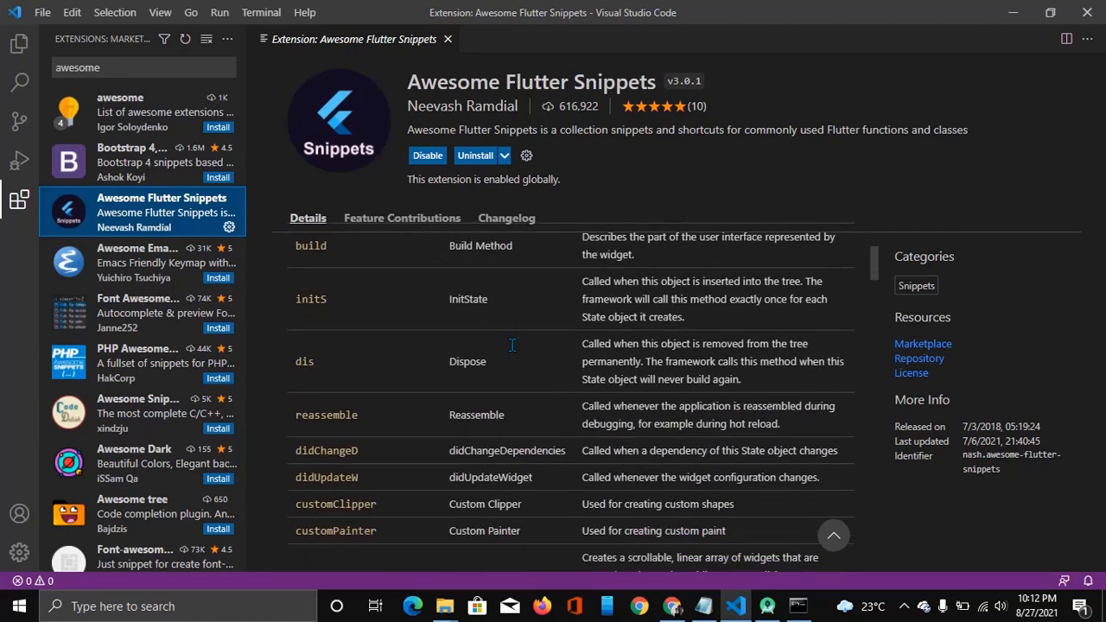
scroll(438, 385, "down", 1)
scroll(438, 384, "up", 5)
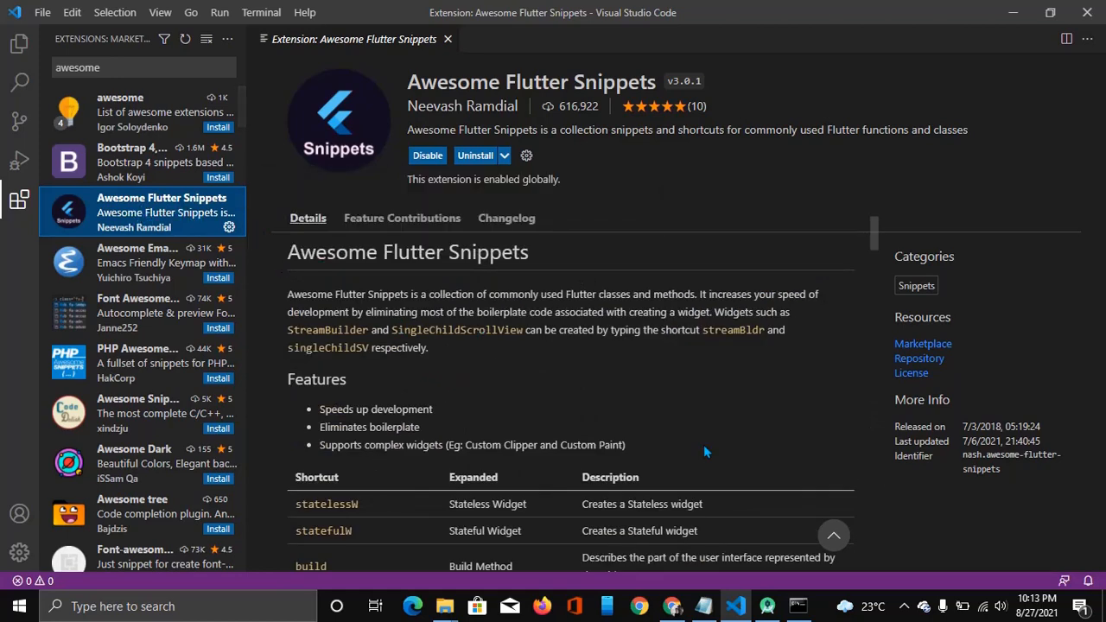
- Check the Android Studio component download and the running flutter command, and return to Visual Studio Code
left_click(766, 606)
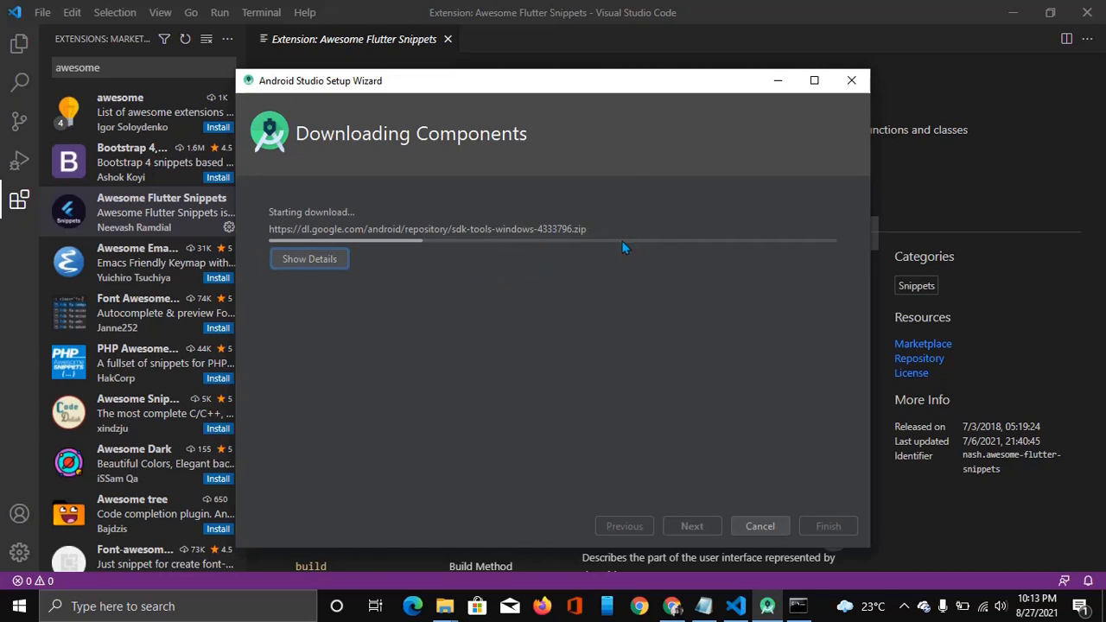
left_click(777, 81)
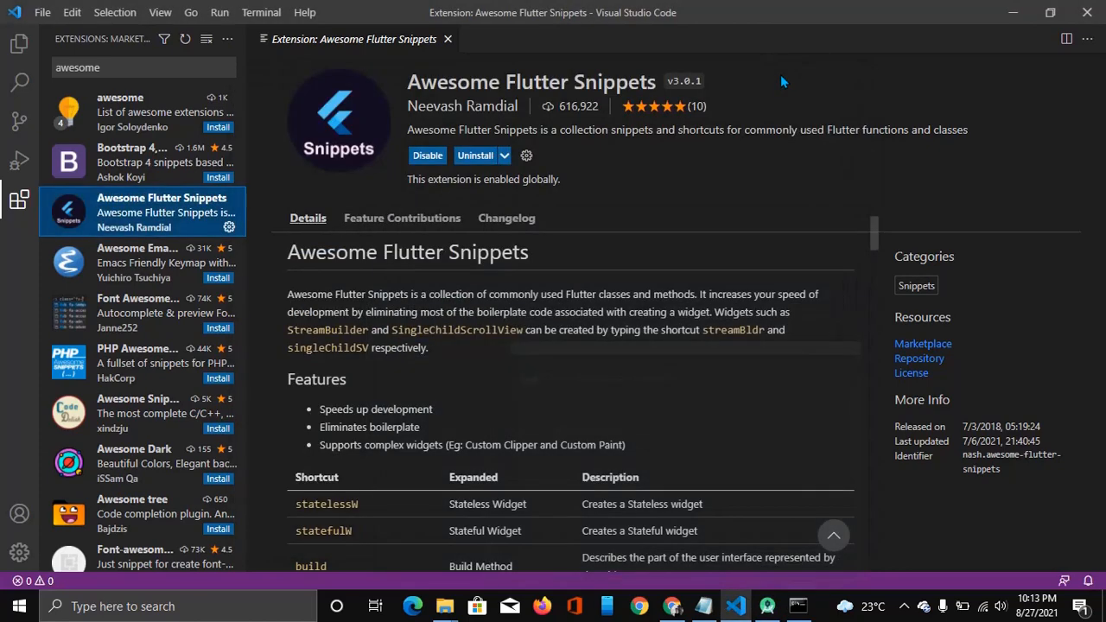
left_click(19, 43)
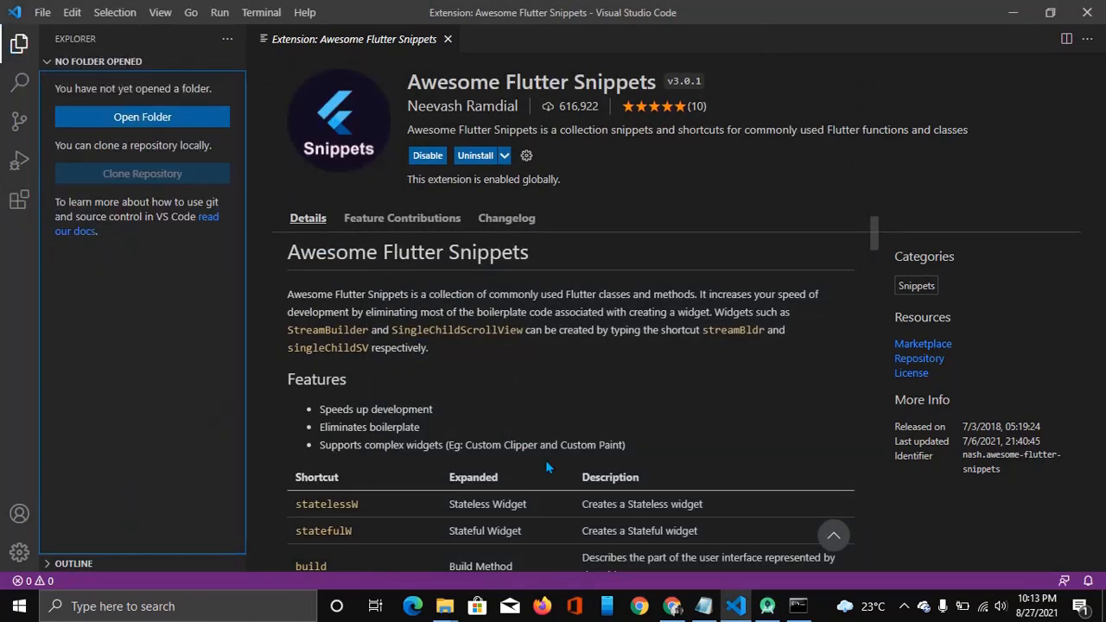
left_click(797, 606)
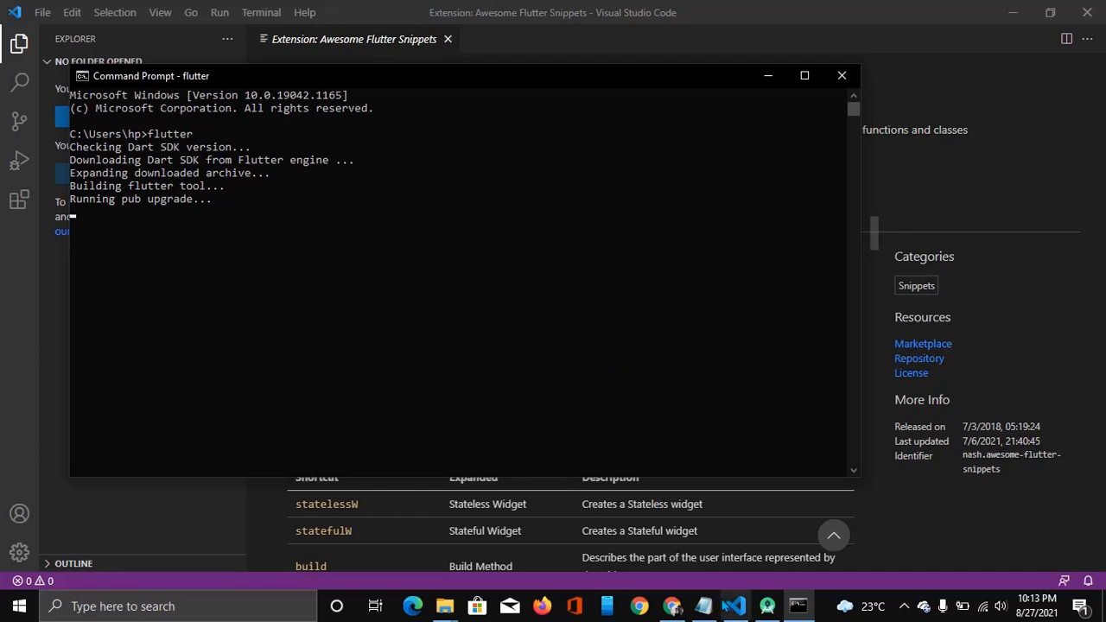
mouse_move(730, 612)
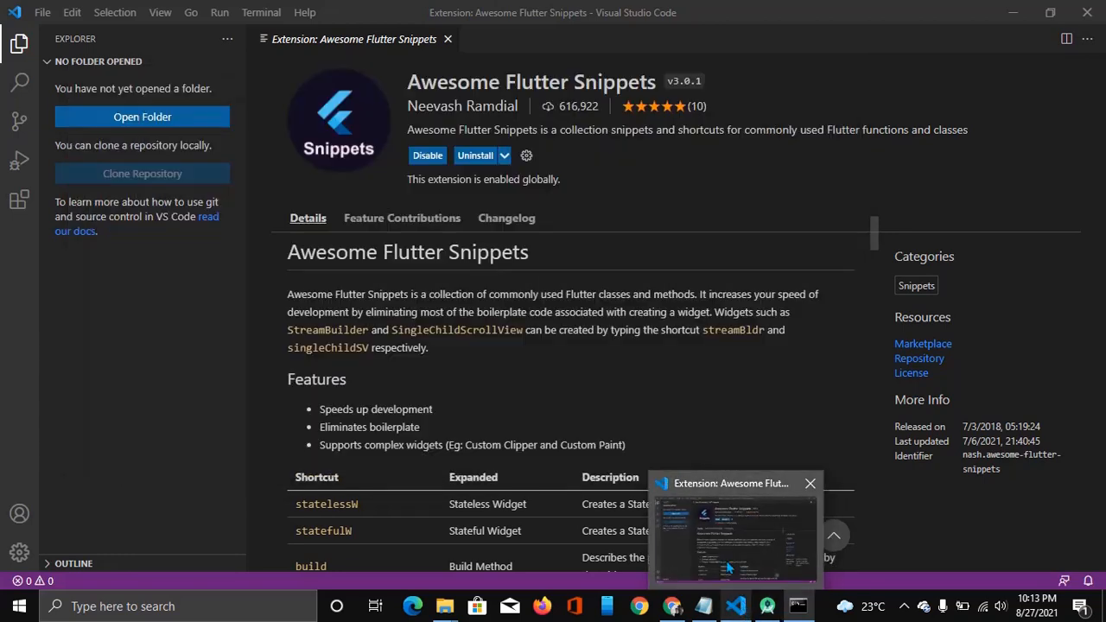
left_click(728, 567)
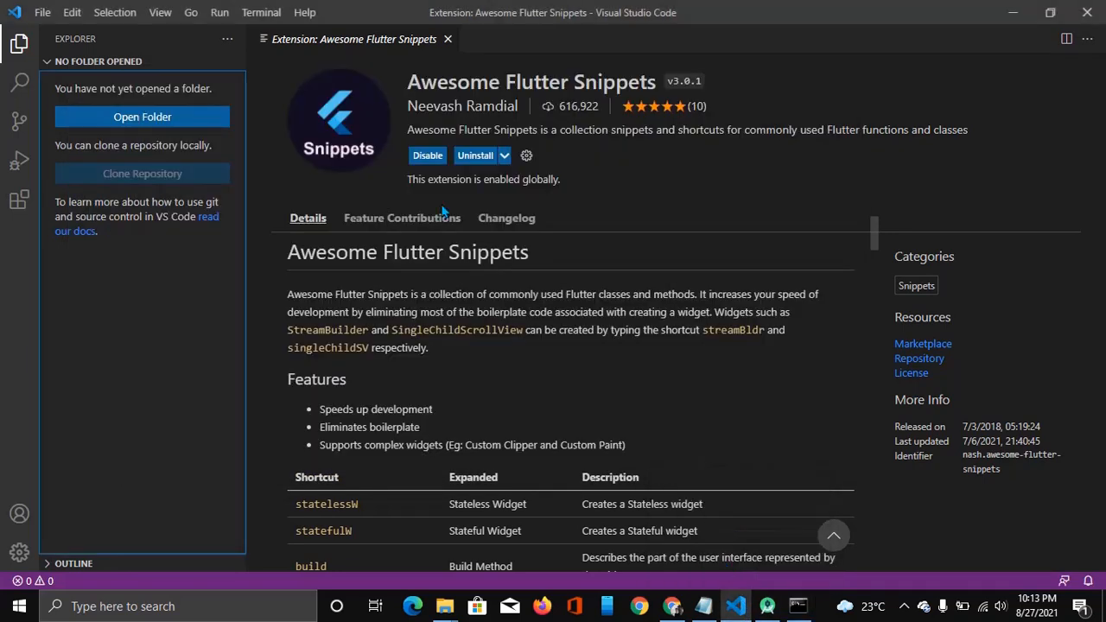
- Clear the extension search to review the installed extensions, and minimize Visual Studio Code
left_click(18, 43)
left_click(18, 43)
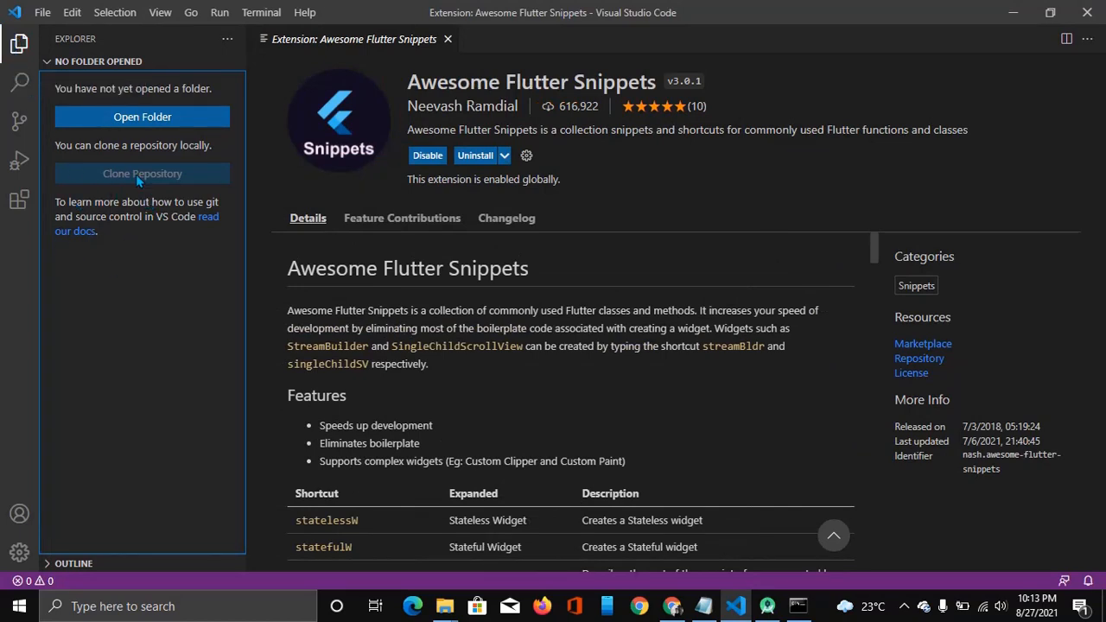
left_click(21, 197)
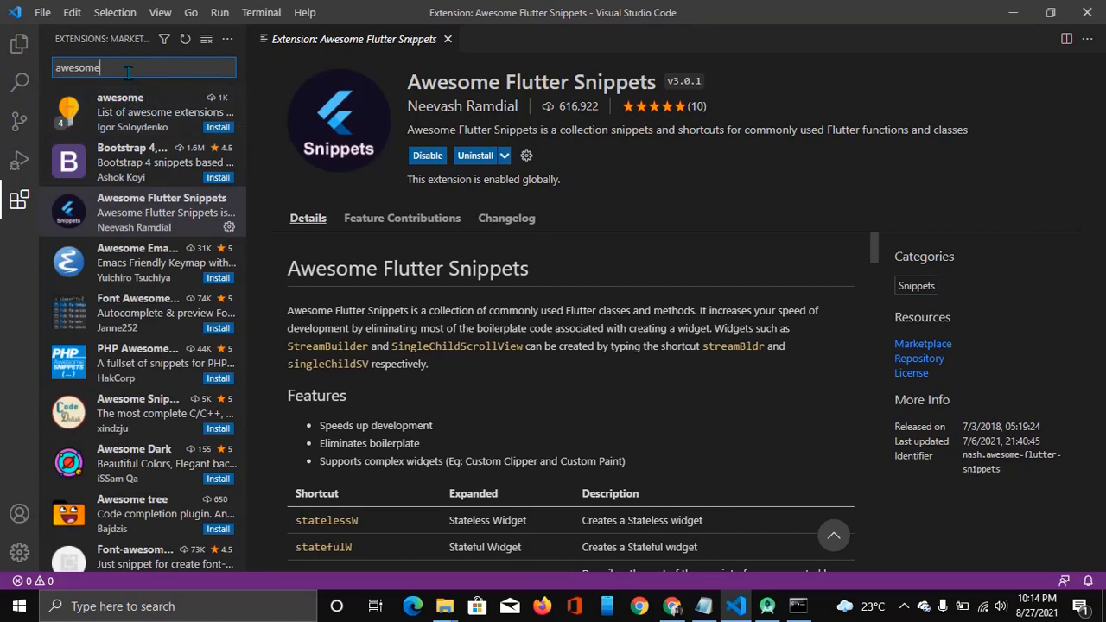
key("BackSpace")
key("BackSpace")
key("BackSpace")
key("BackSpace")
key("BackSpace")
key("BackSpace")
key("BackSpace")
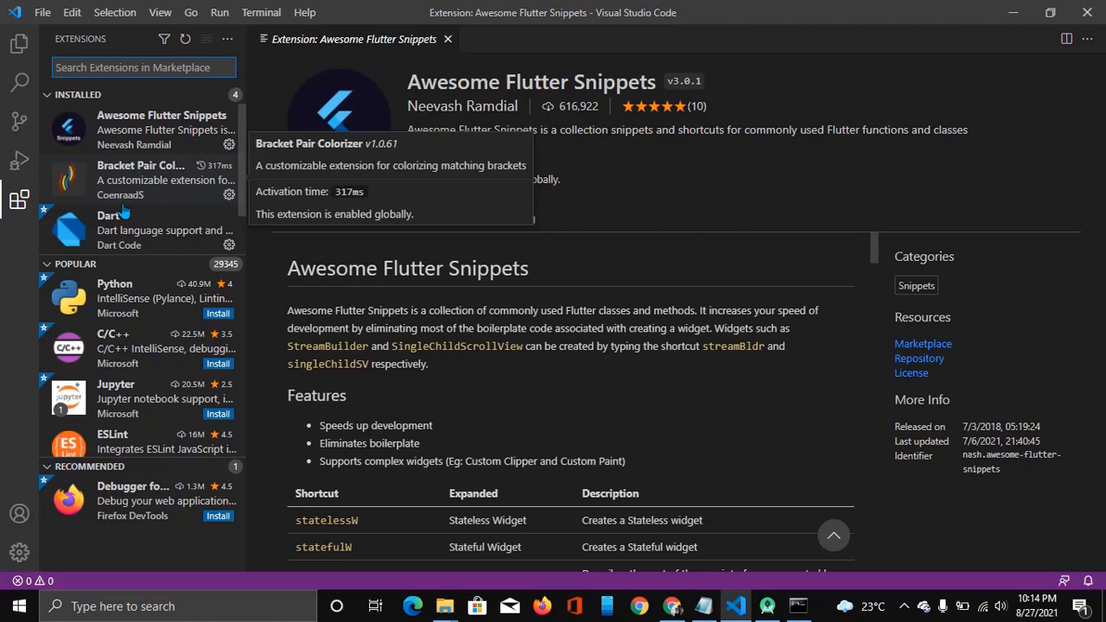
left_click(1011, 12)
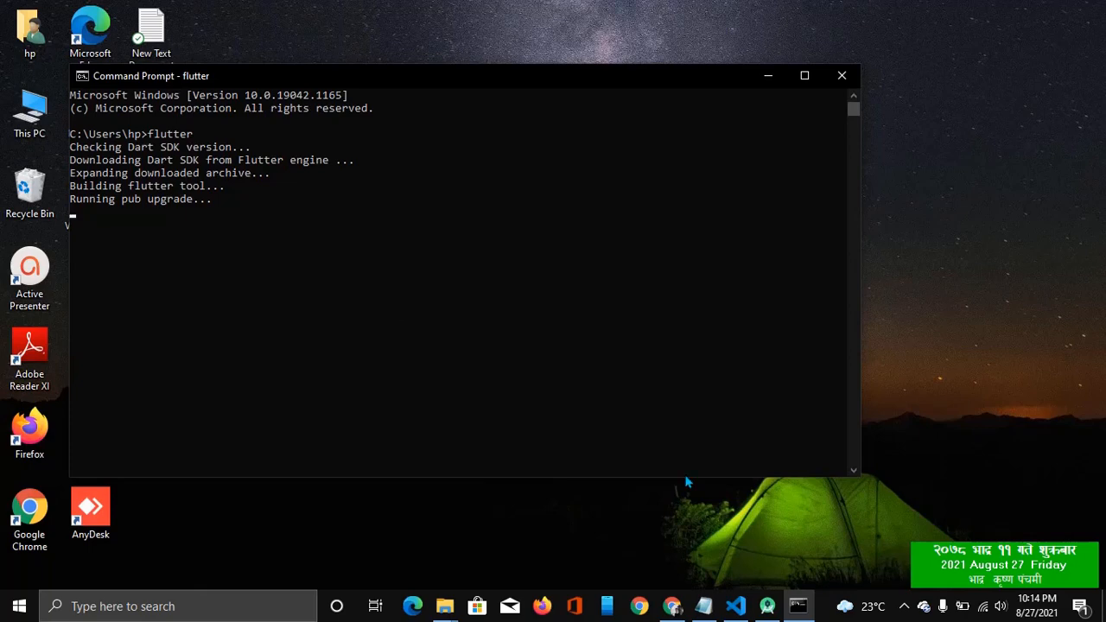
- Check the Android Studio component download, minimize its wizard, and review the flutter command's output in Command Prompt
left_click(766, 606)
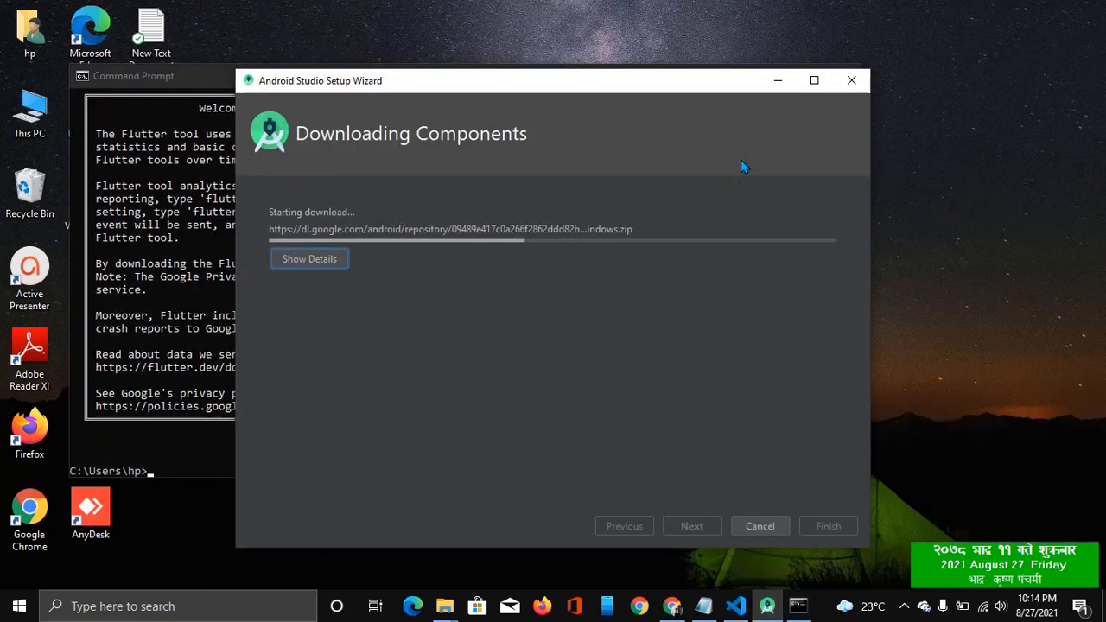
left_click(777, 81)
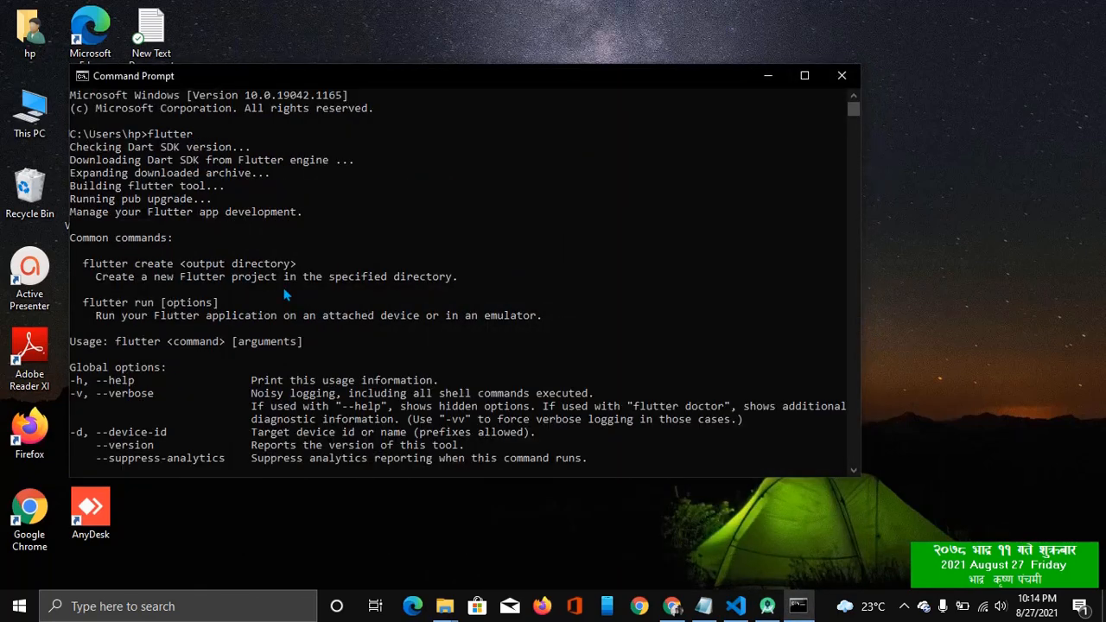
scroll(284, 293, "down", 10)
scroll(253, 294, "up", 5)
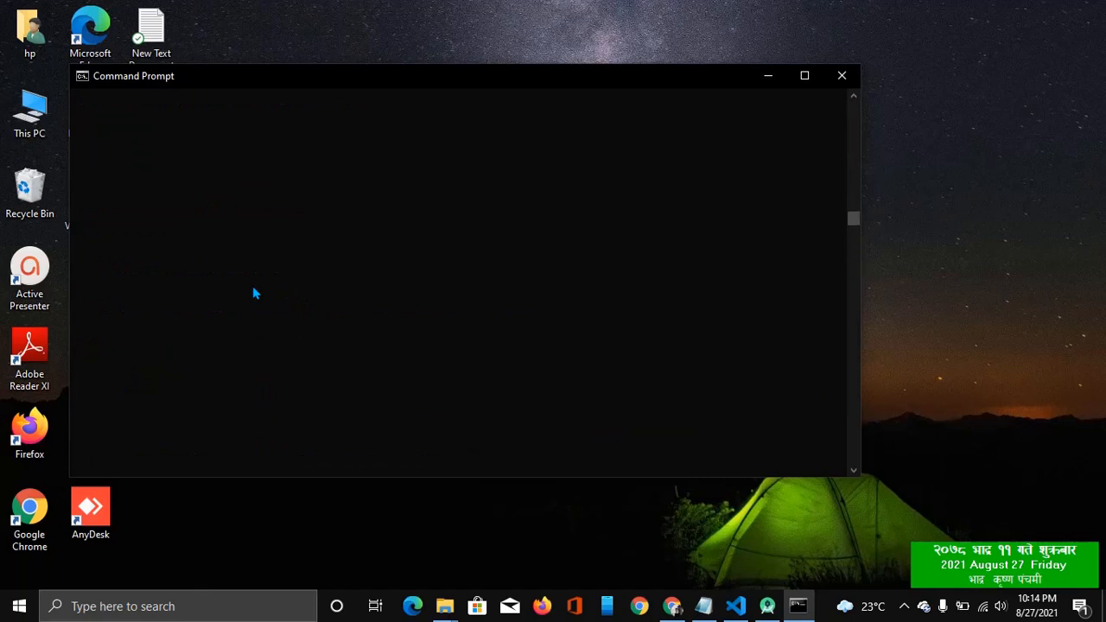
scroll(253, 294, "up", 3)
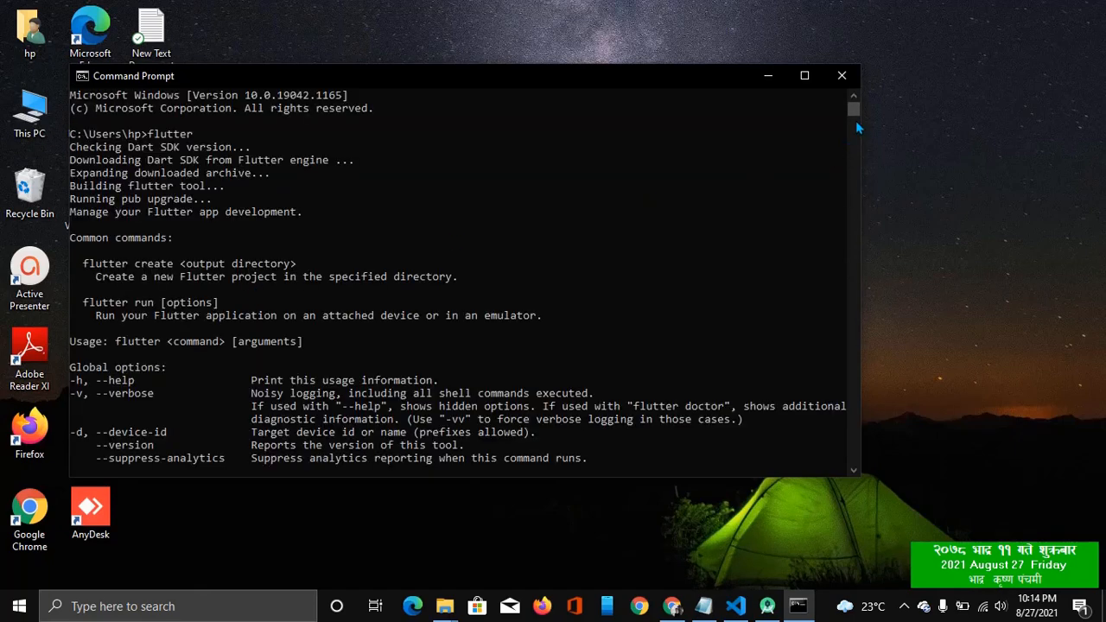
mouse_move(852, 112)
left_mouse_down()
mouse_move(852, 131)
mouse_move(852, 109)
left_mouse_up()
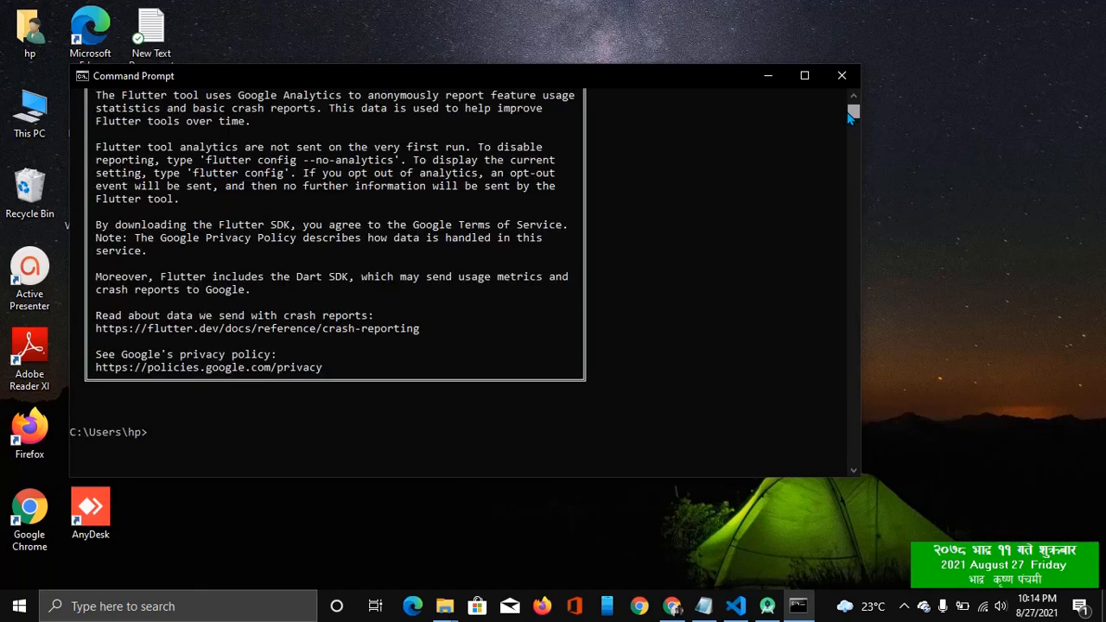
- Run flutter doctor in Command Prompt to check the Flutter installation
left_click(189, 432)
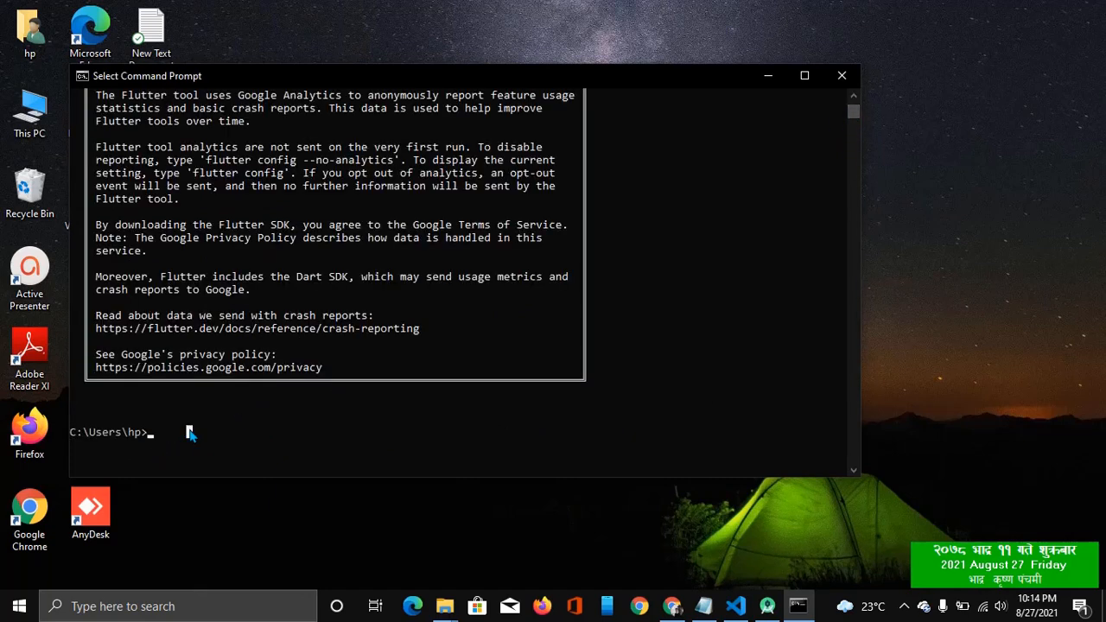
type("flu")
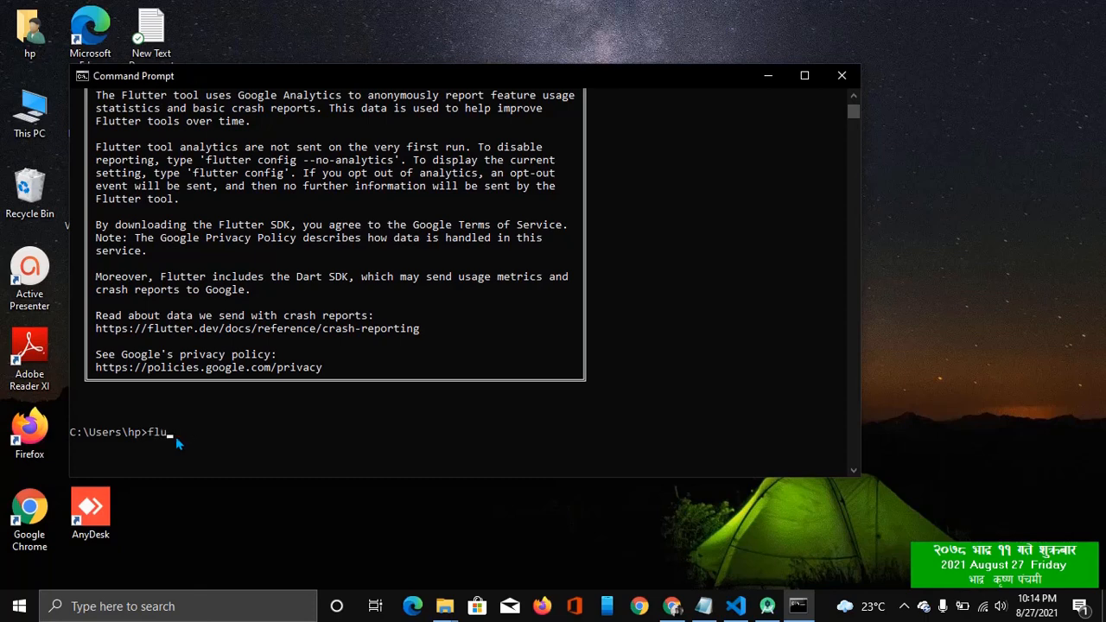
type("tter doctor")
key("Return")
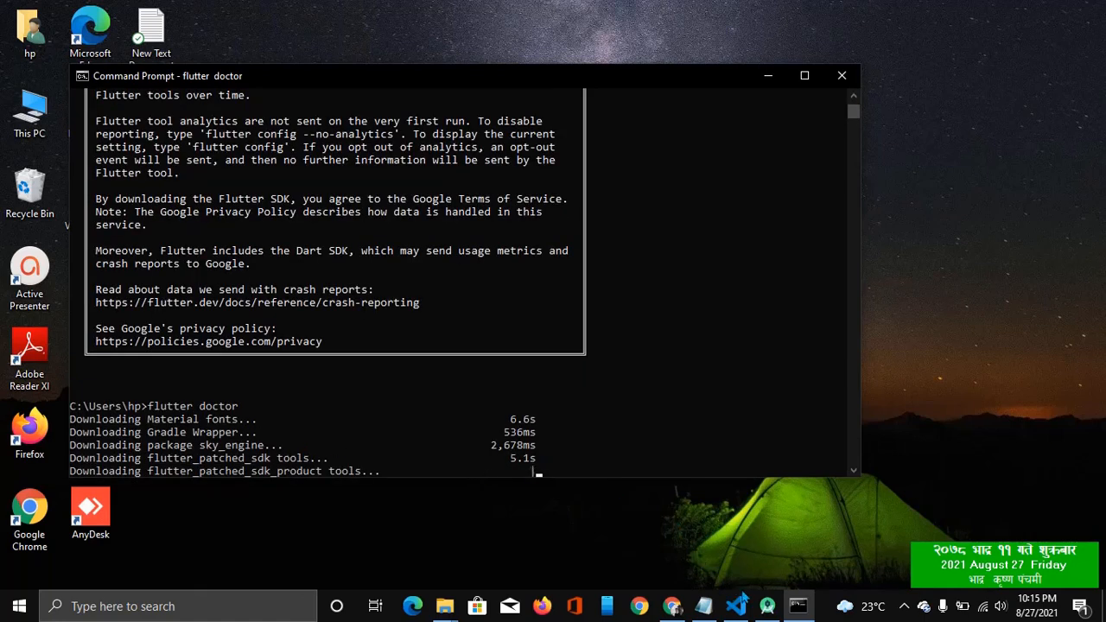
- Check the Android Studio component download, and minimize its wizard to return to the running flutter doctor command
mouse_move(766, 605)
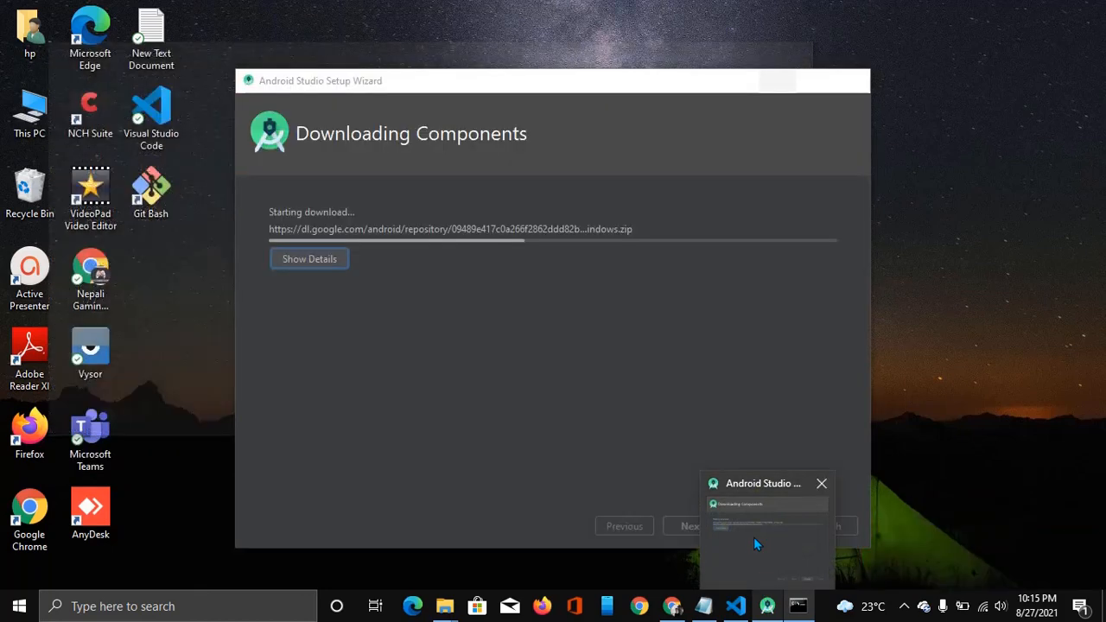
left_click(753, 537)
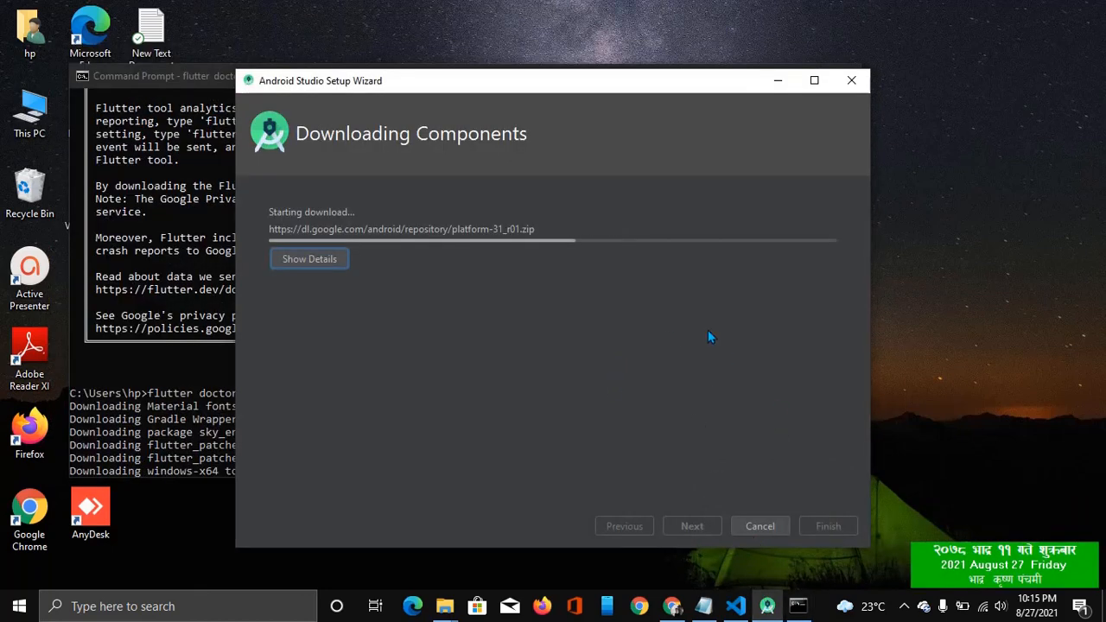
left_click(775, 86)
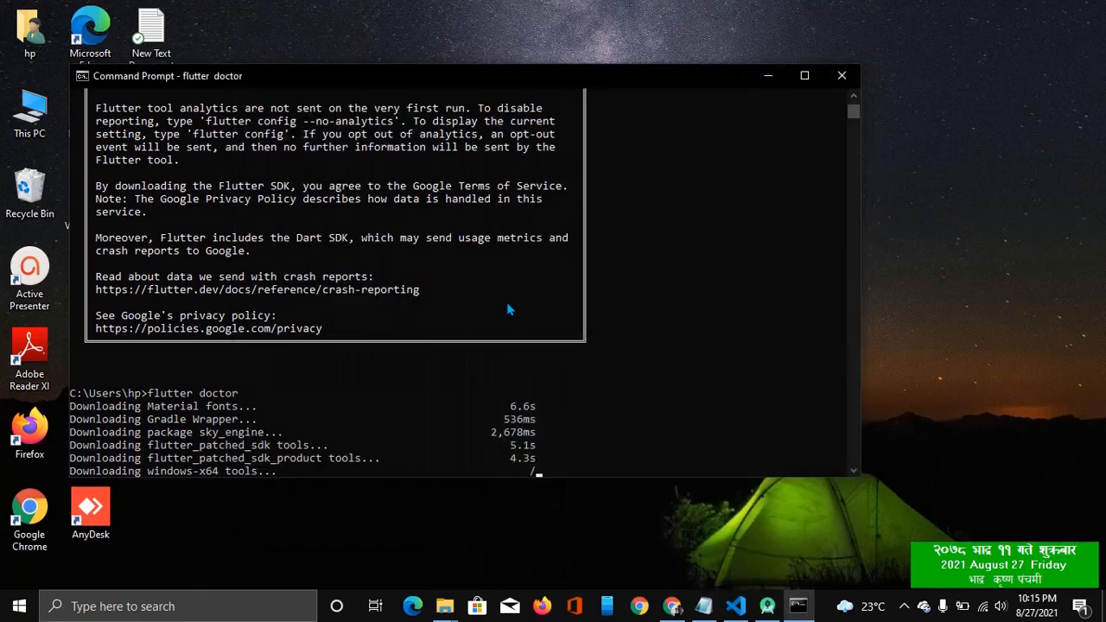
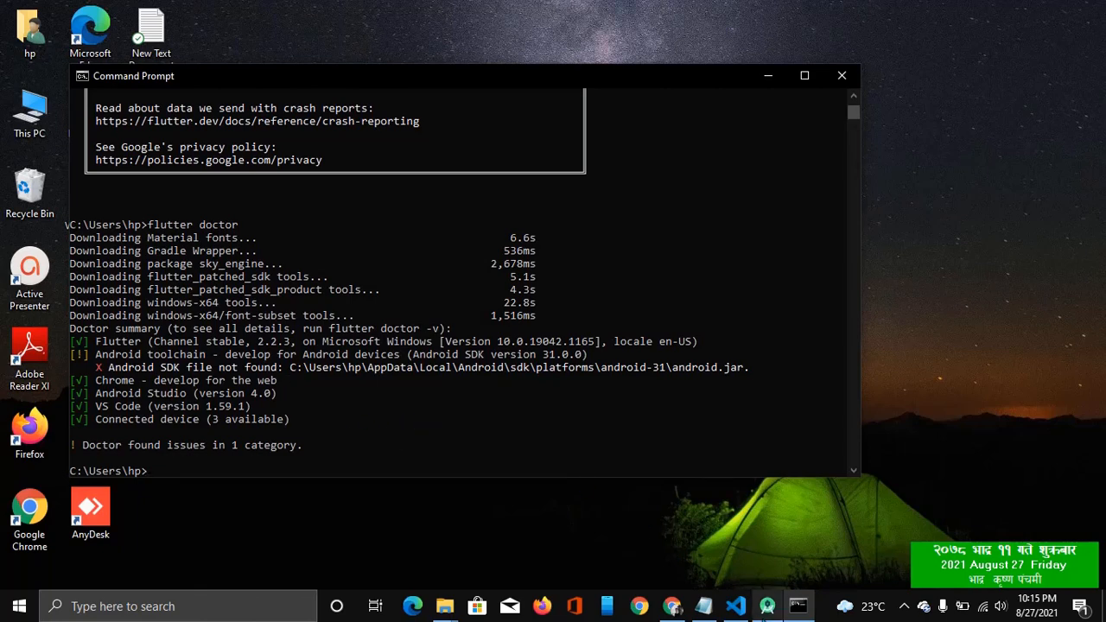
- Bring up the Android Studio Setup Wizard and finish it once the components are downloaded
mouse_move(766, 605)
left_click(763, 542)
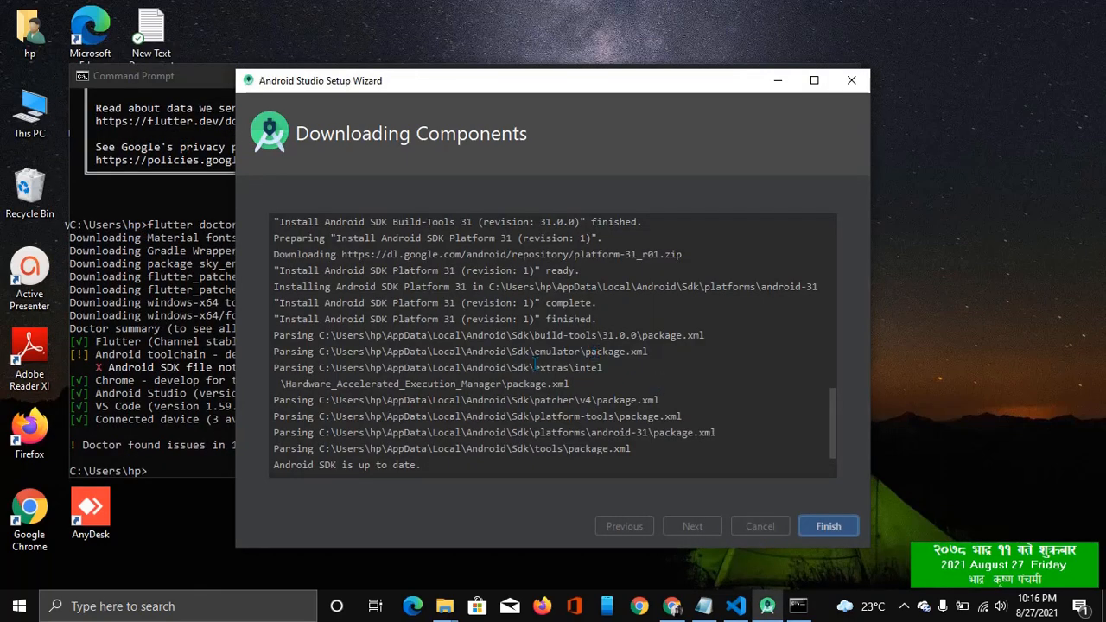
left_click(825, 527)
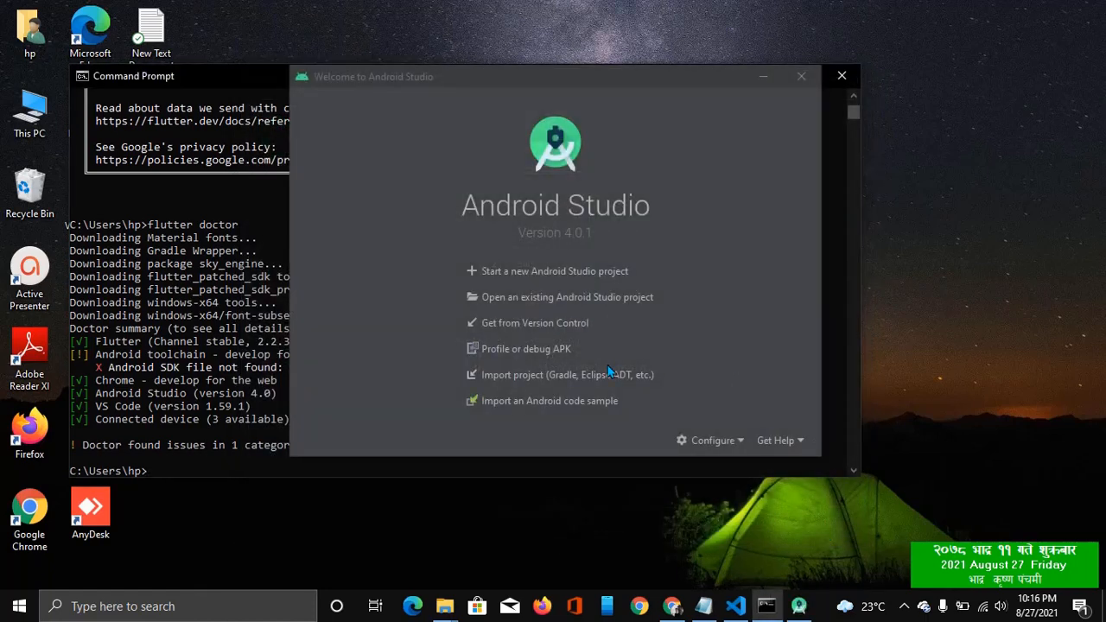
- Search Android Studio's plugin marketplace for "flutter" and install the Flutter plugin together with the required Dart plugin
left_click(714, 442)
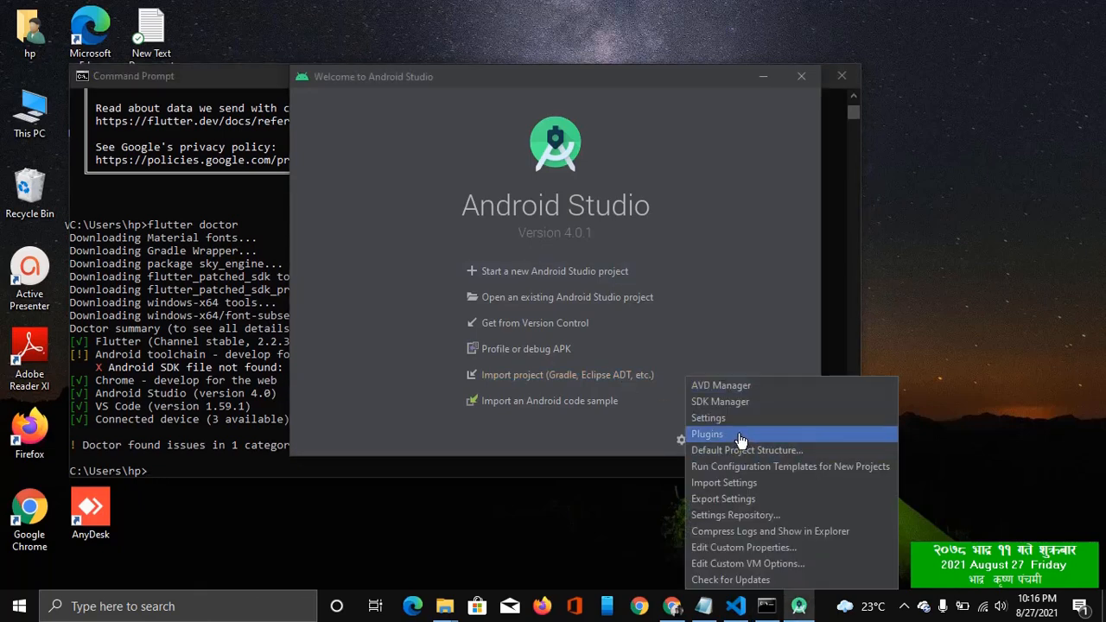
left_click(740, 437)
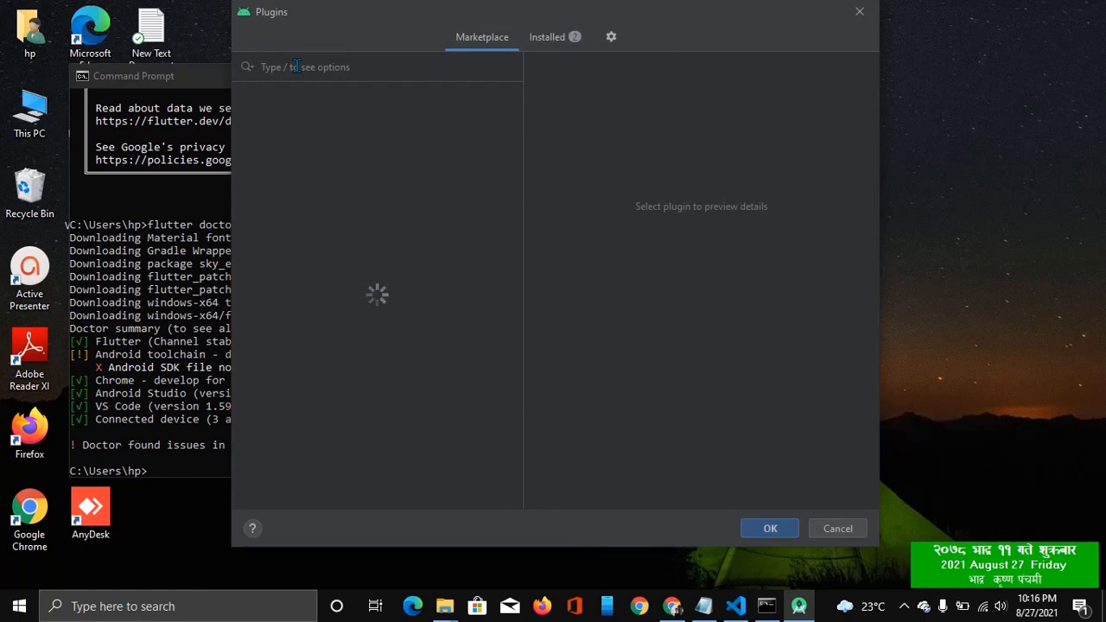
type("flutter")
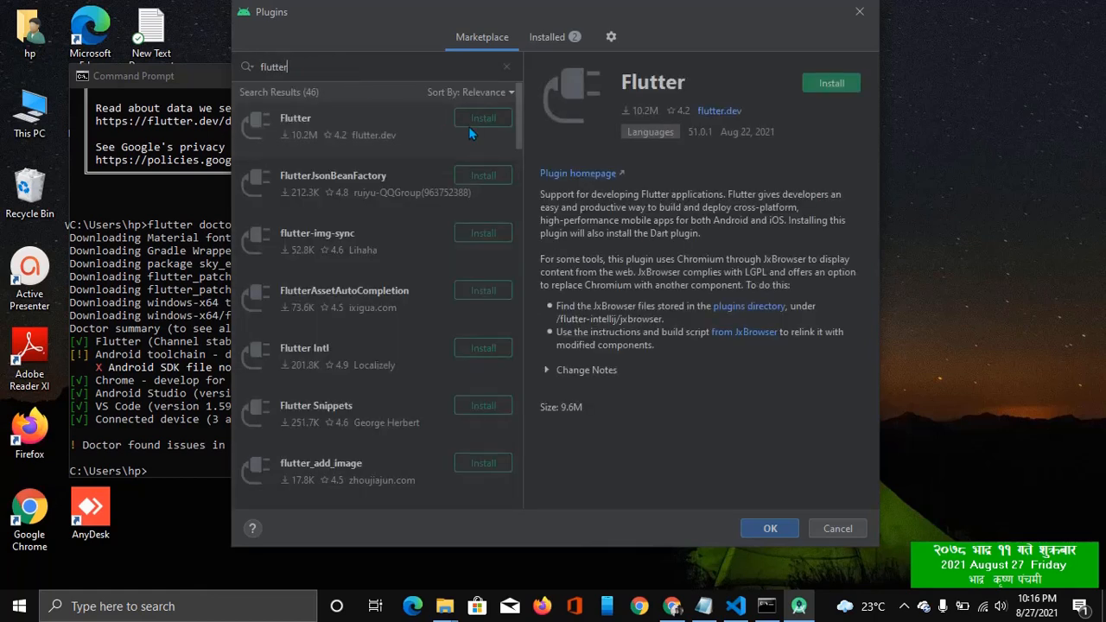
left_click(480, 124)
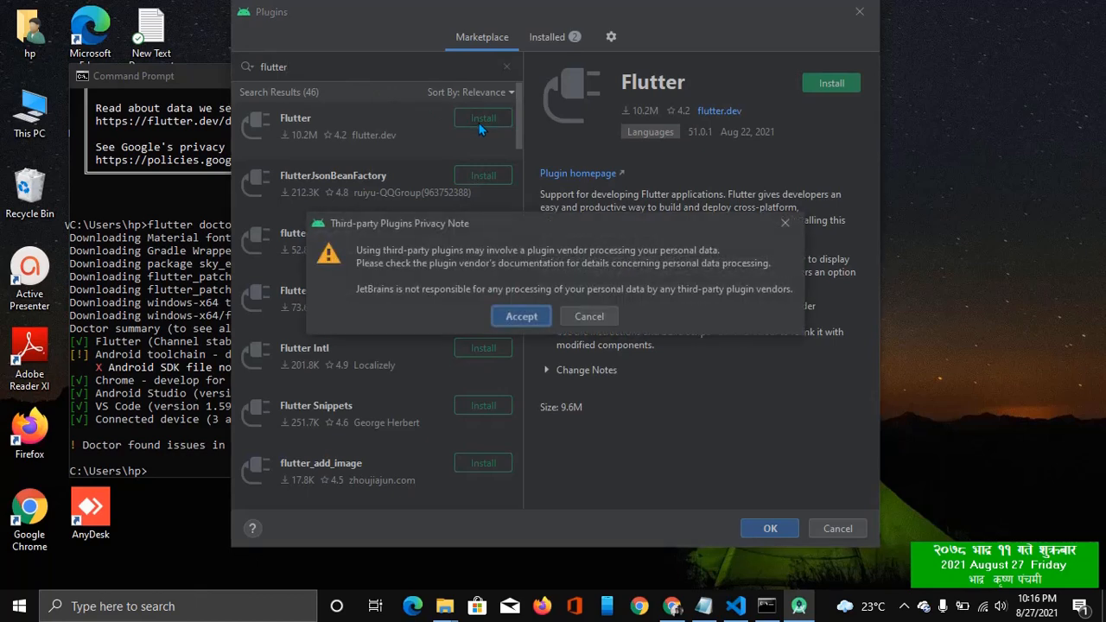
left_click(509, 315)
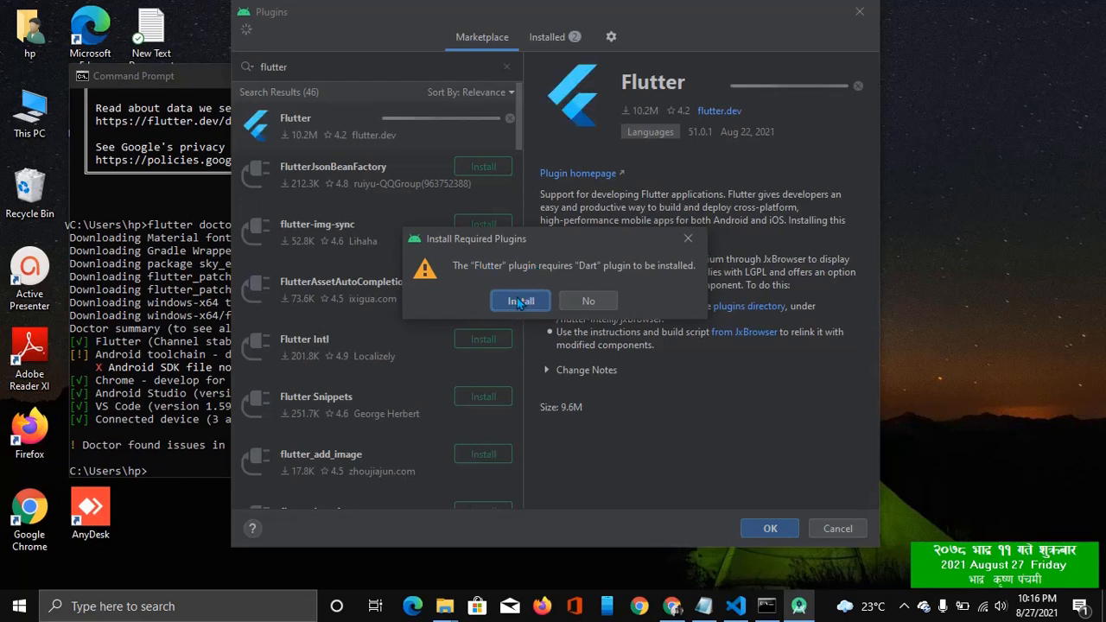
left_click(516, 297)
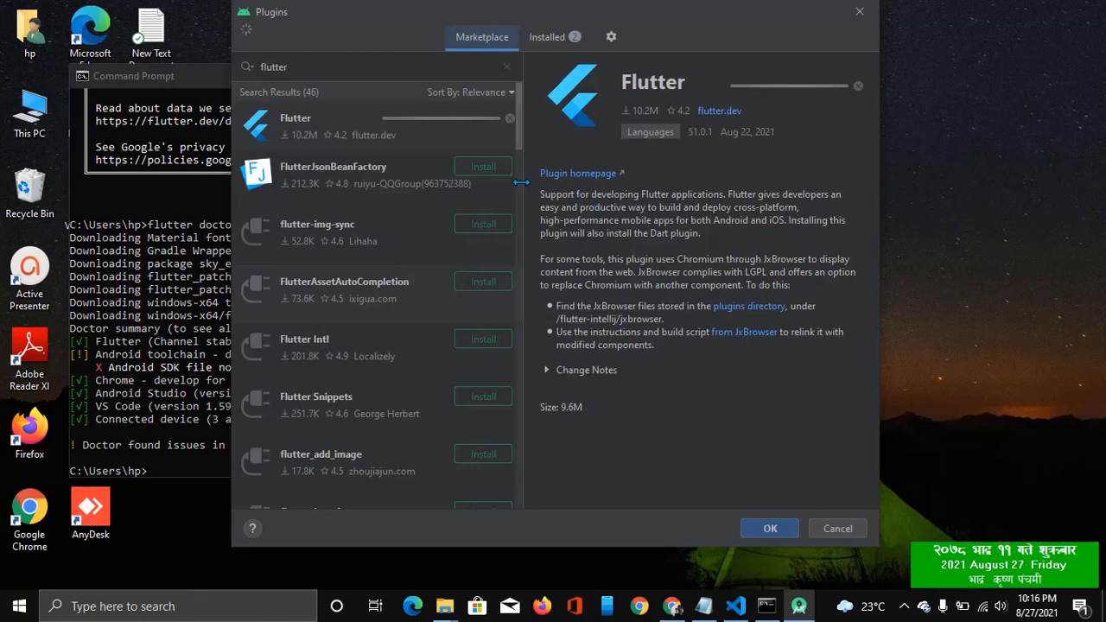
- Check the Flutter plugin's installation among the installed and marketplace plugins, and restart Android Studio to apply the plugin changes
left_click(549, 39)
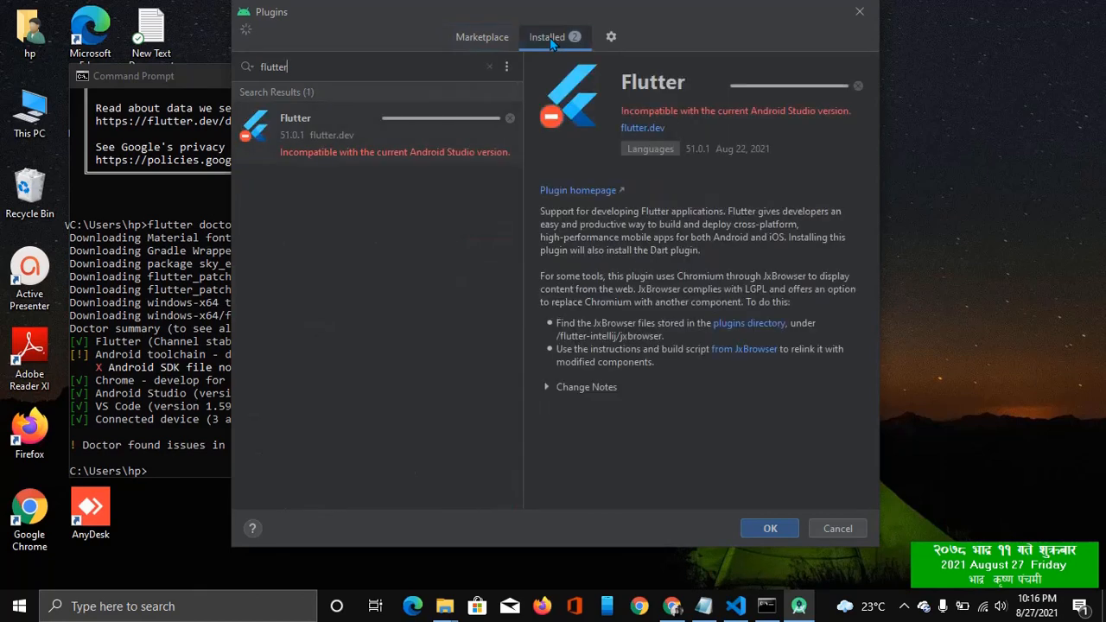
left_click(482, 37)
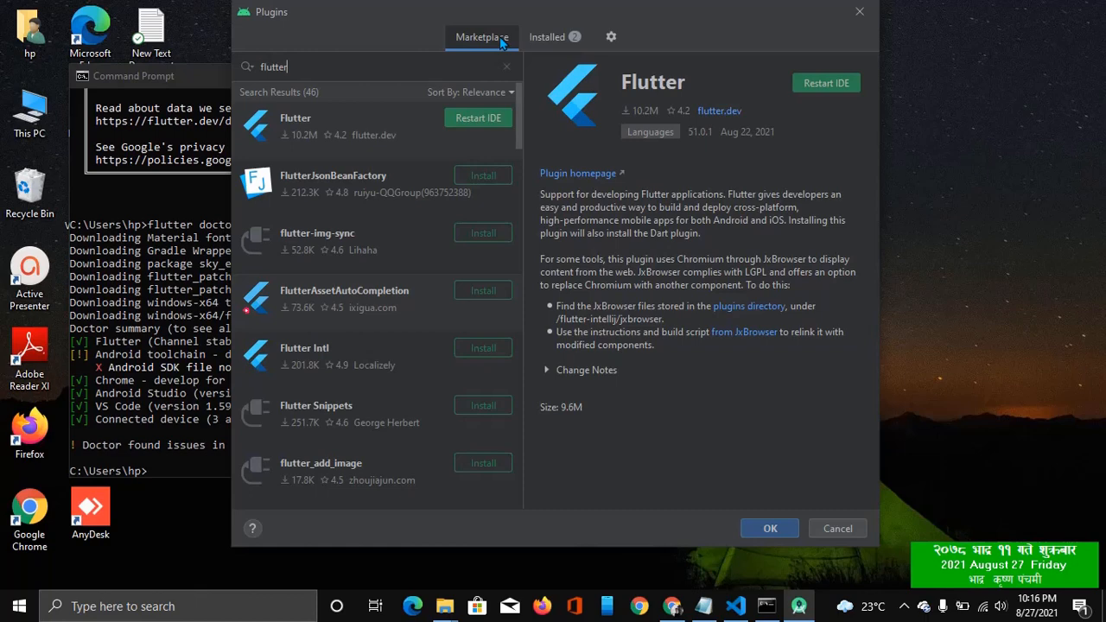
left_click(570, 36)
left_click(497, 38)
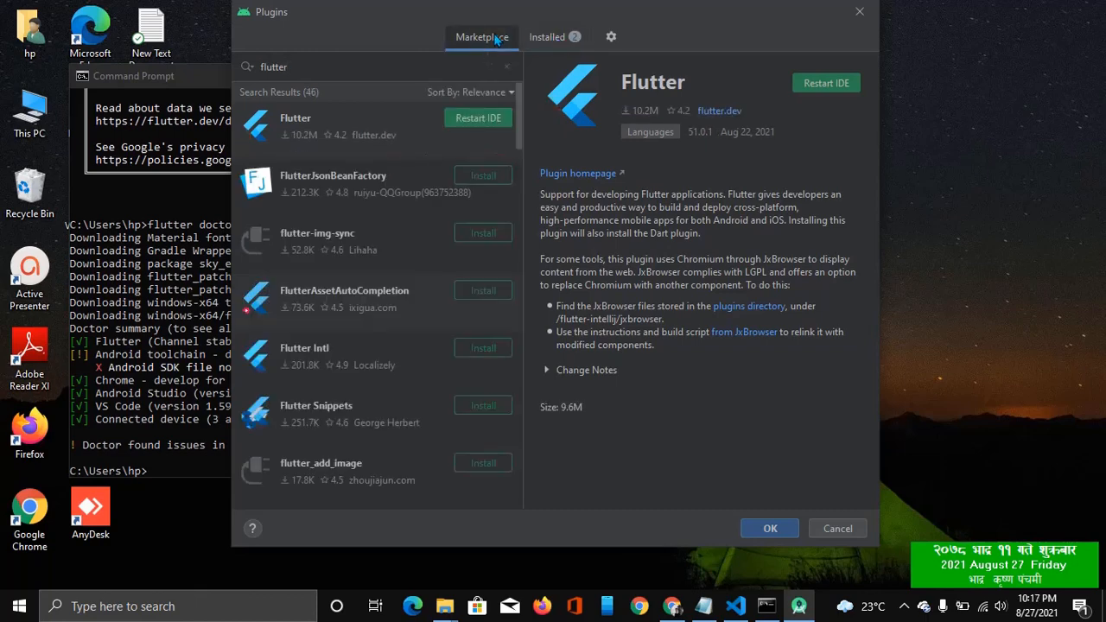
left_click(479, 120)
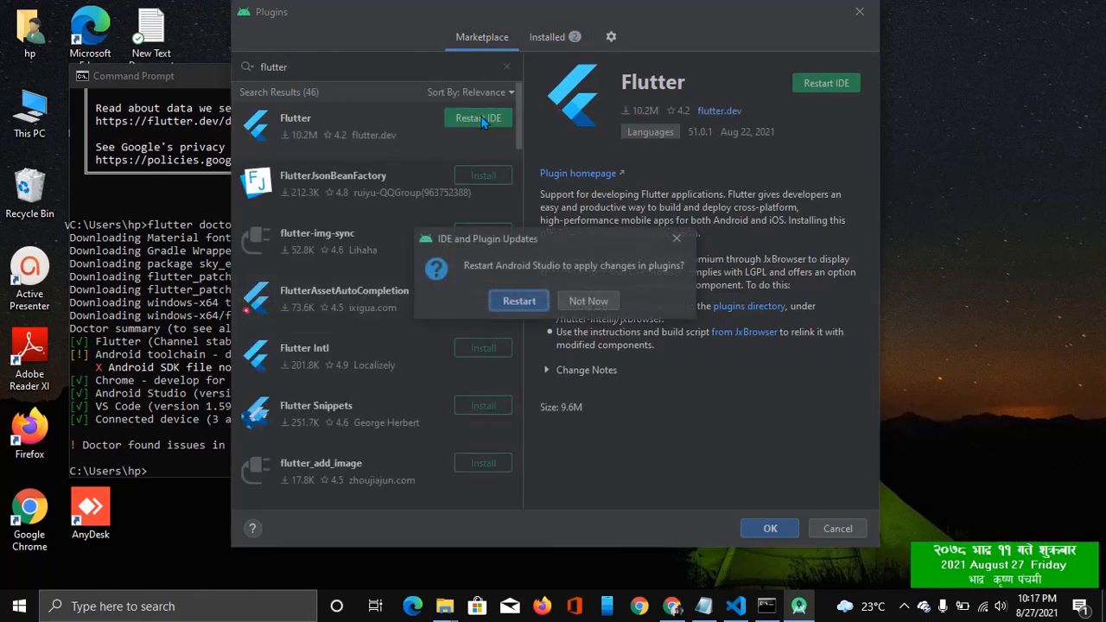
left_click(519, 301)
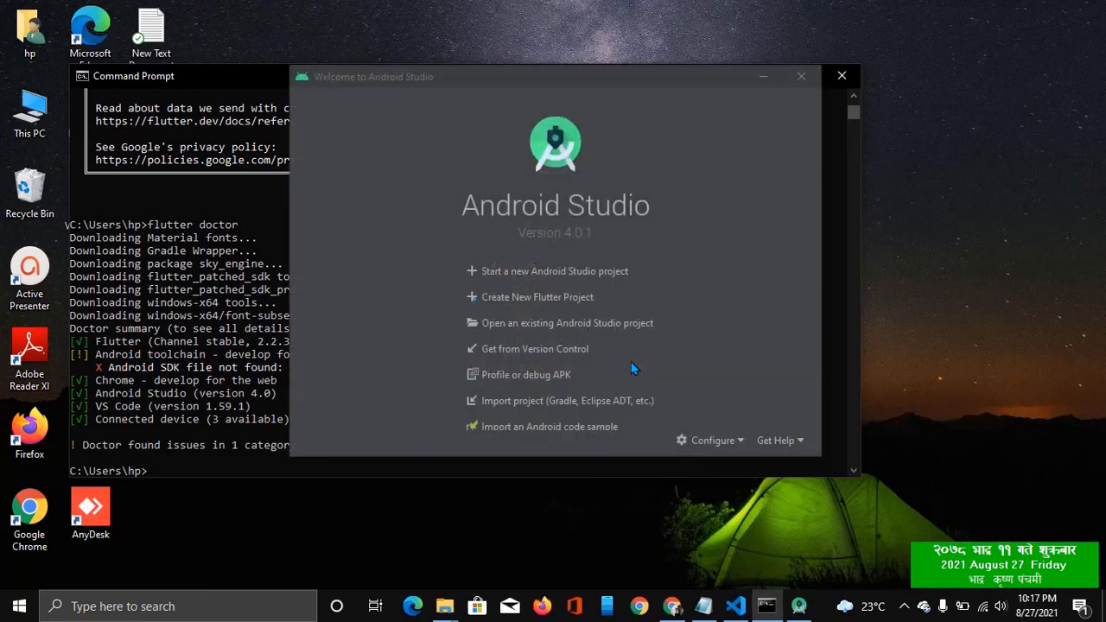
- Review Android Studio's installed plugins for Dart and Flutter, and minimize the welcome window after closing the plugin settings
left_click(712, 442)
left_click(710, 435)
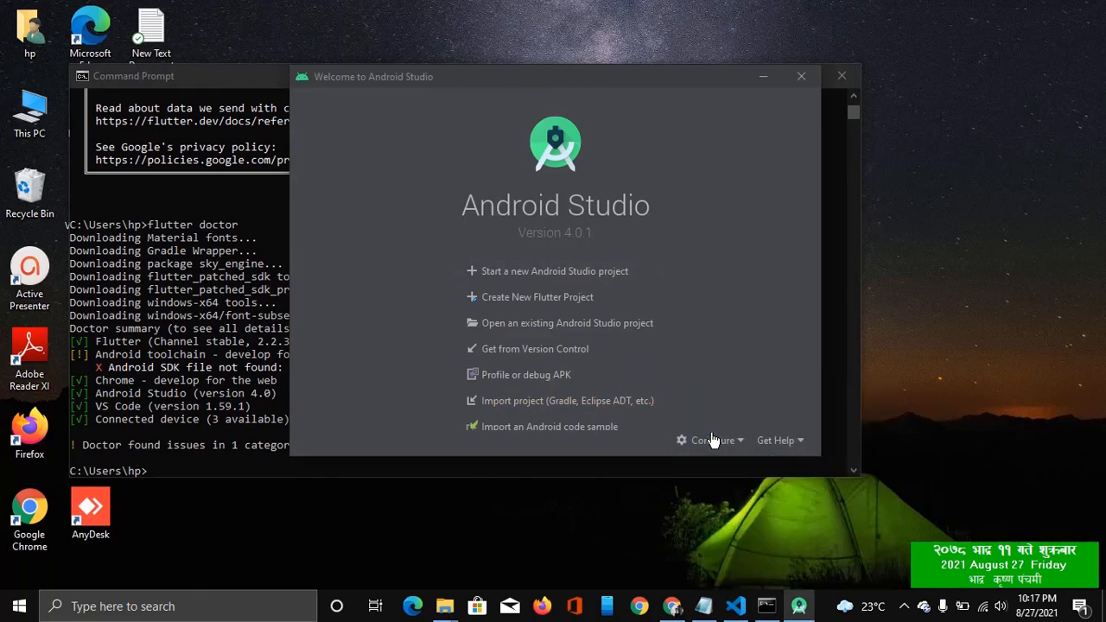
left_click(551, 48)
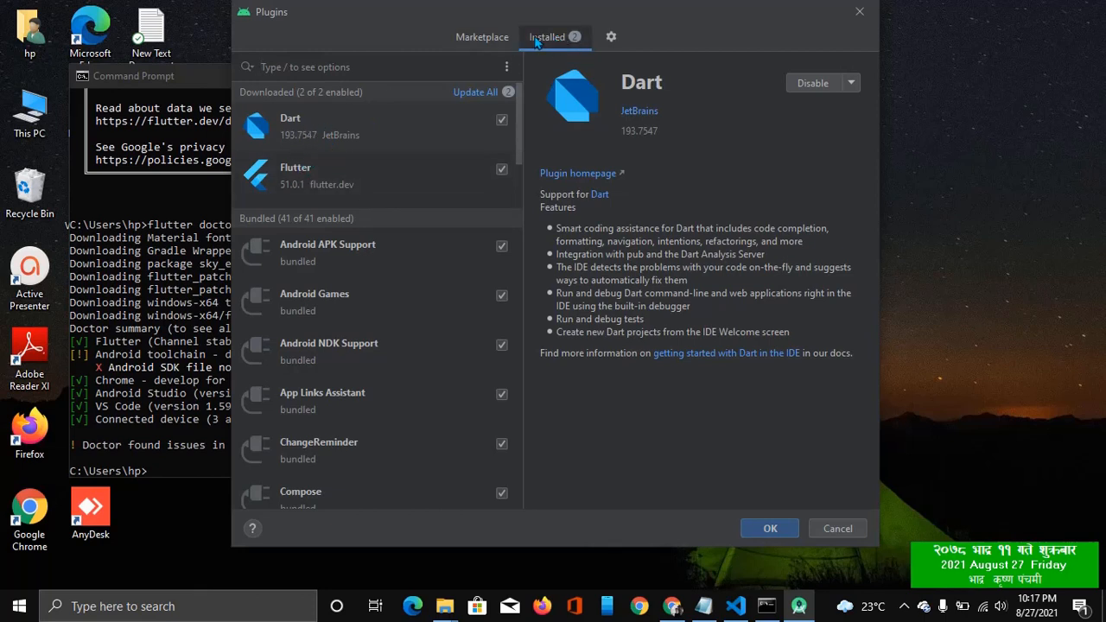
left_click(467, 37)
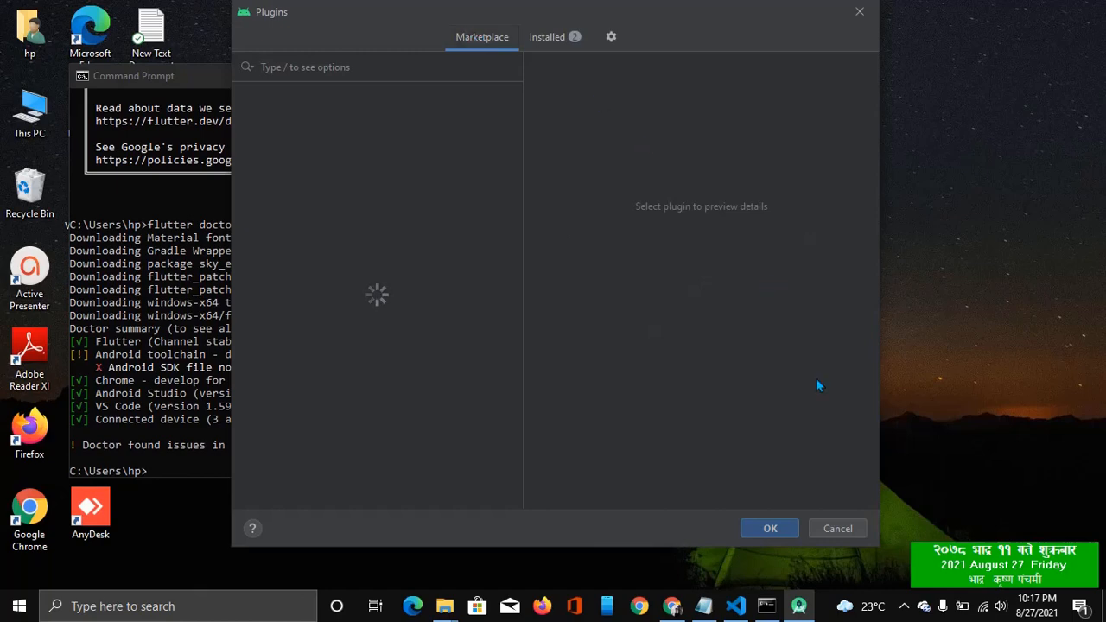
left_click(769, 528)
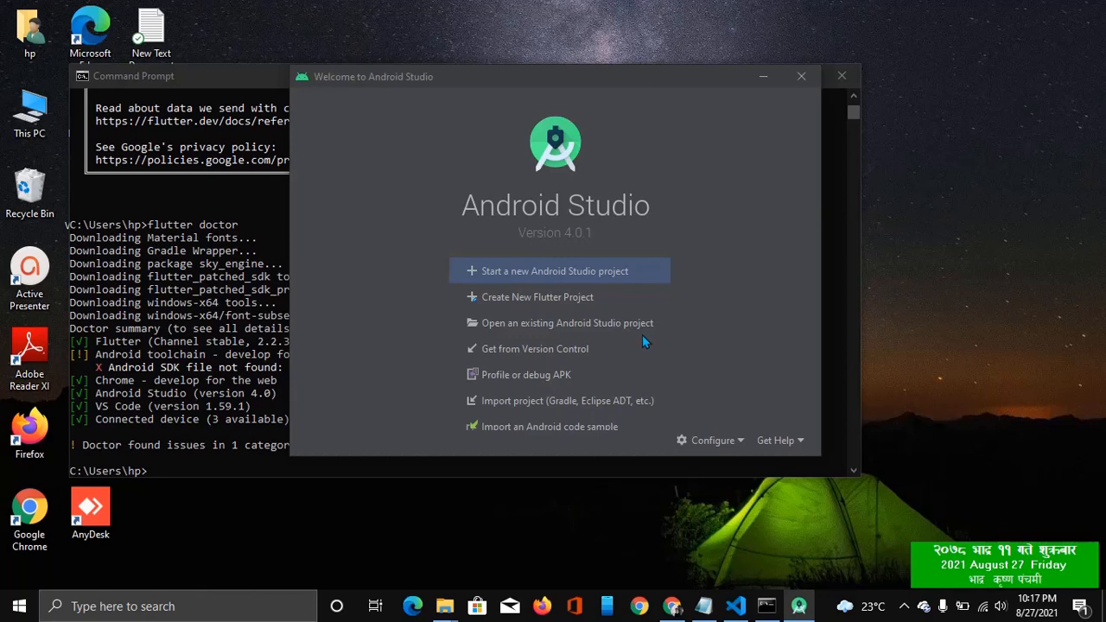
left_click(766, 77)
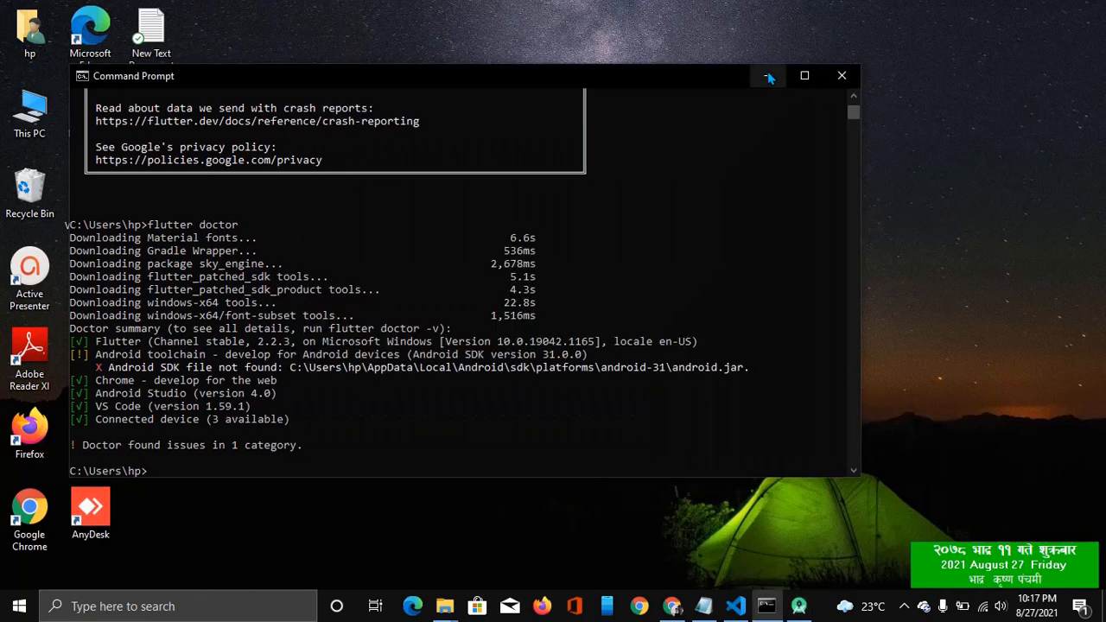
- Close the current Command Prompt window and open a new one through a Windows search for "cmd"
left_click(837, 78)
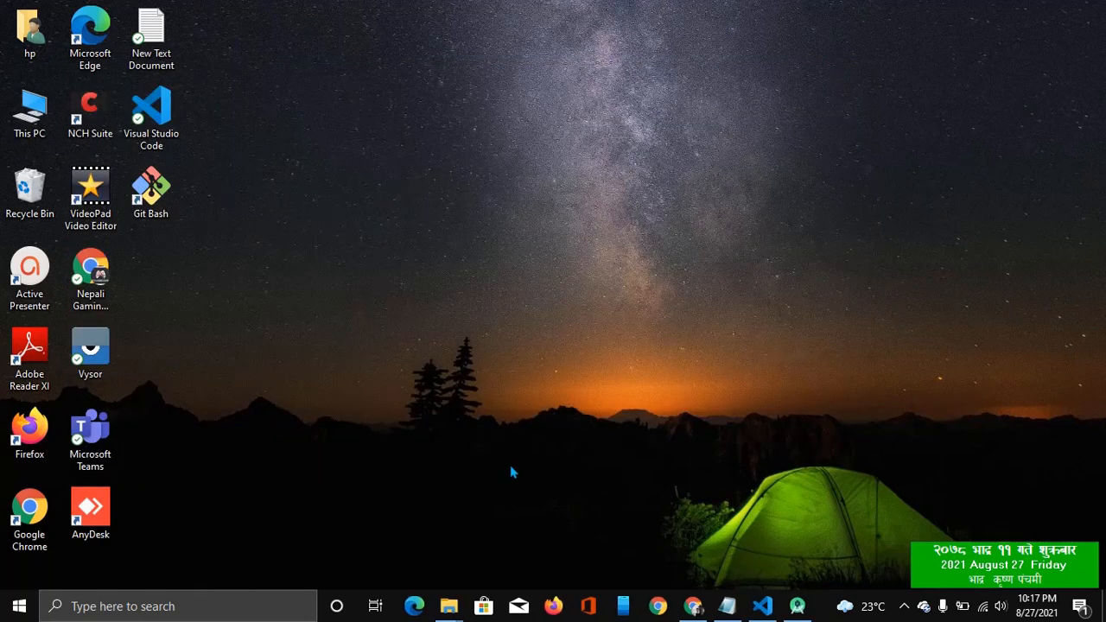
left_click(167, 605)
type("cm")
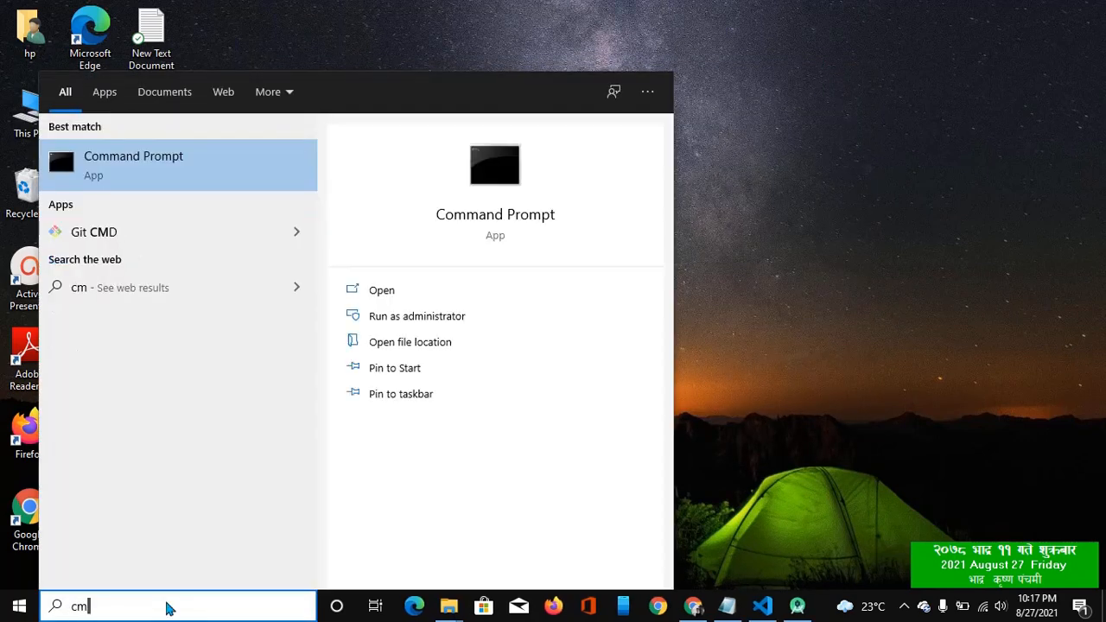
type("d")
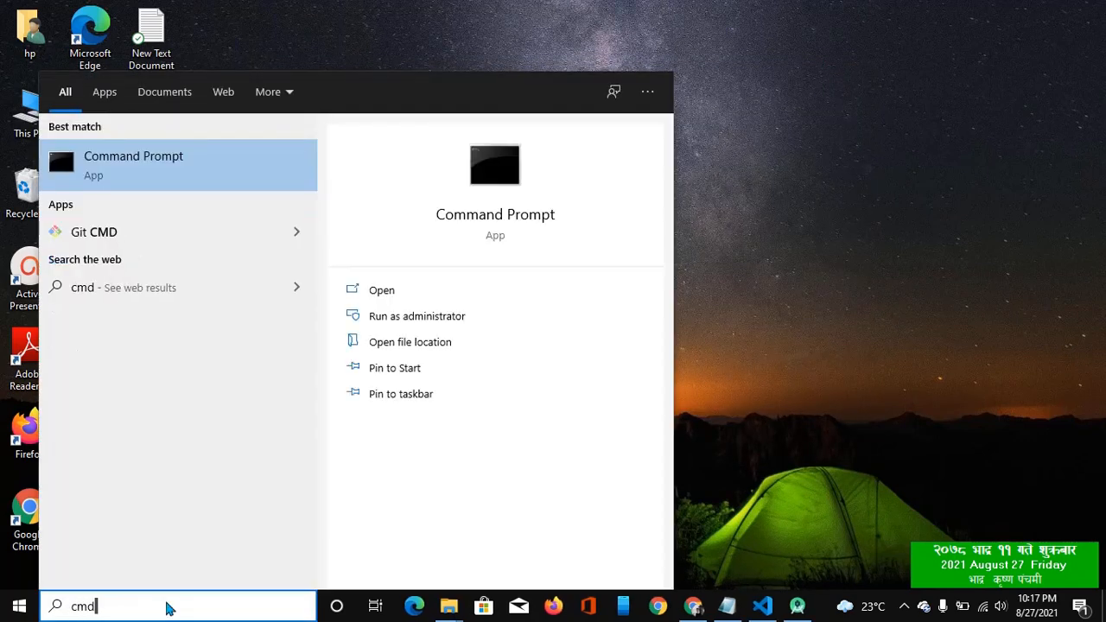
left_click(417, 298)
- Run flutter doctor again in the new Command Prompt window
type("f")
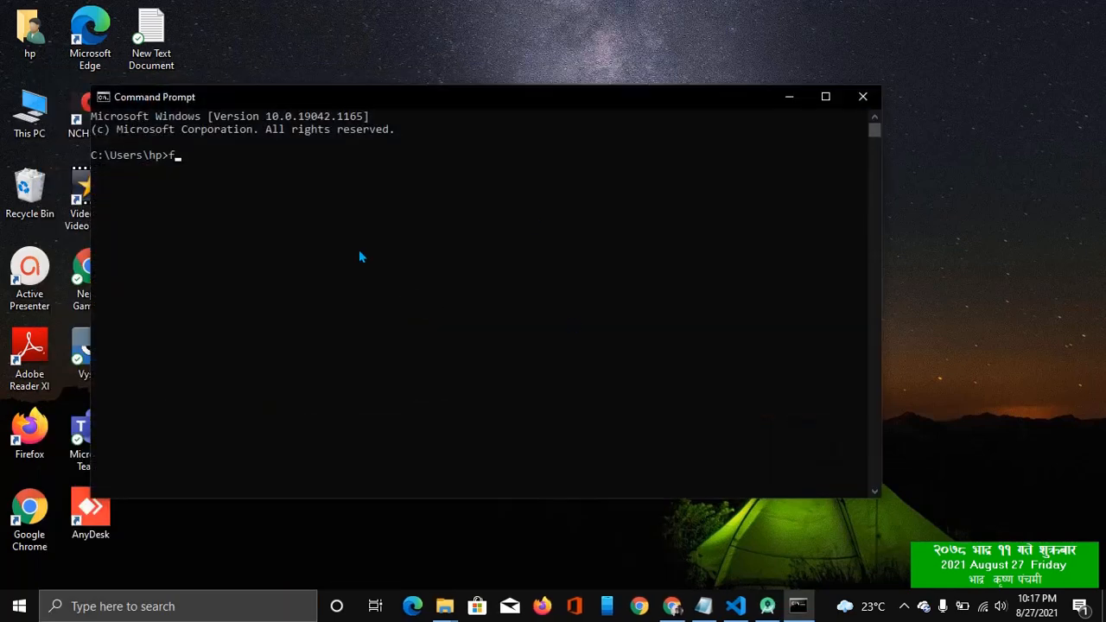
type("lutter docto")
type("r")
key("Return")
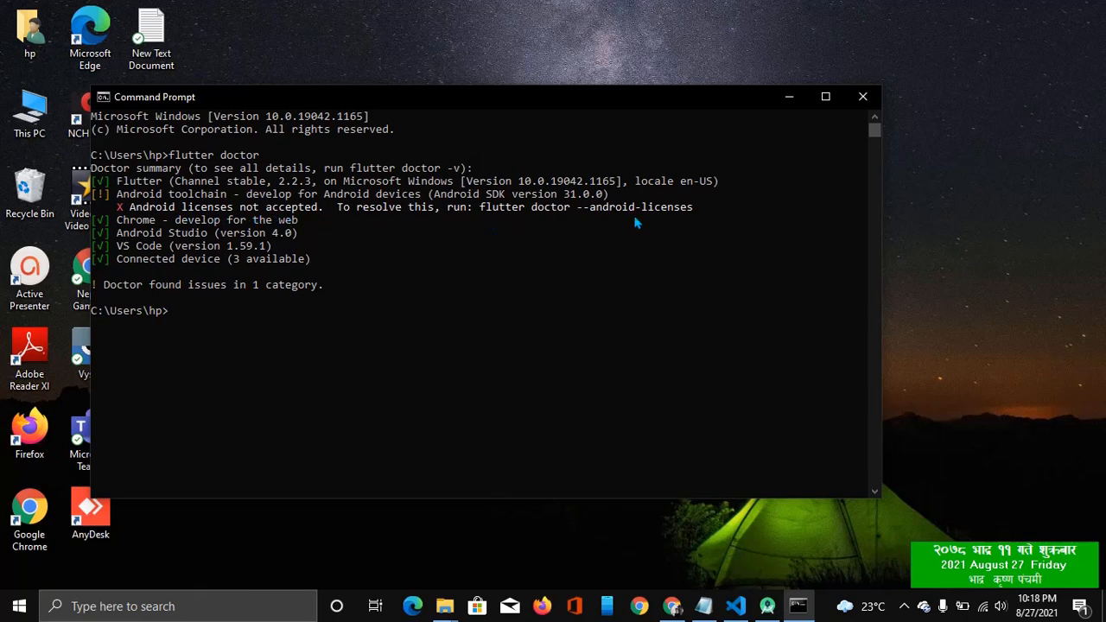
- Copy the suggested command "flutter doctor --android-licenses" from the doctor summary and run it at the prompt
left_click_drag(698, 212, 484, 216)
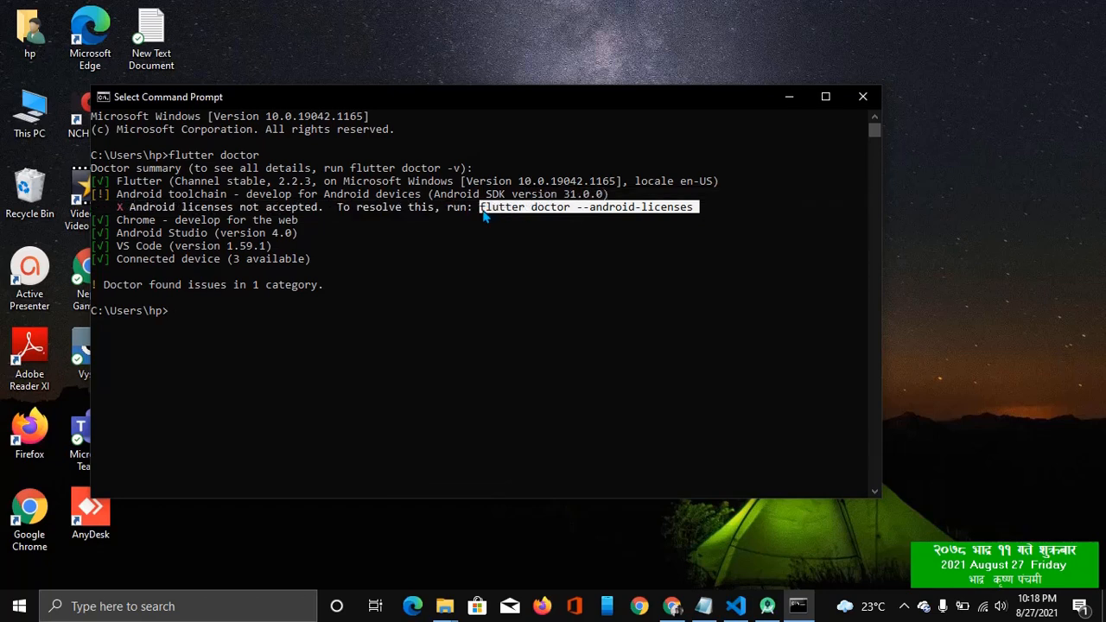
key("ctrl+c")
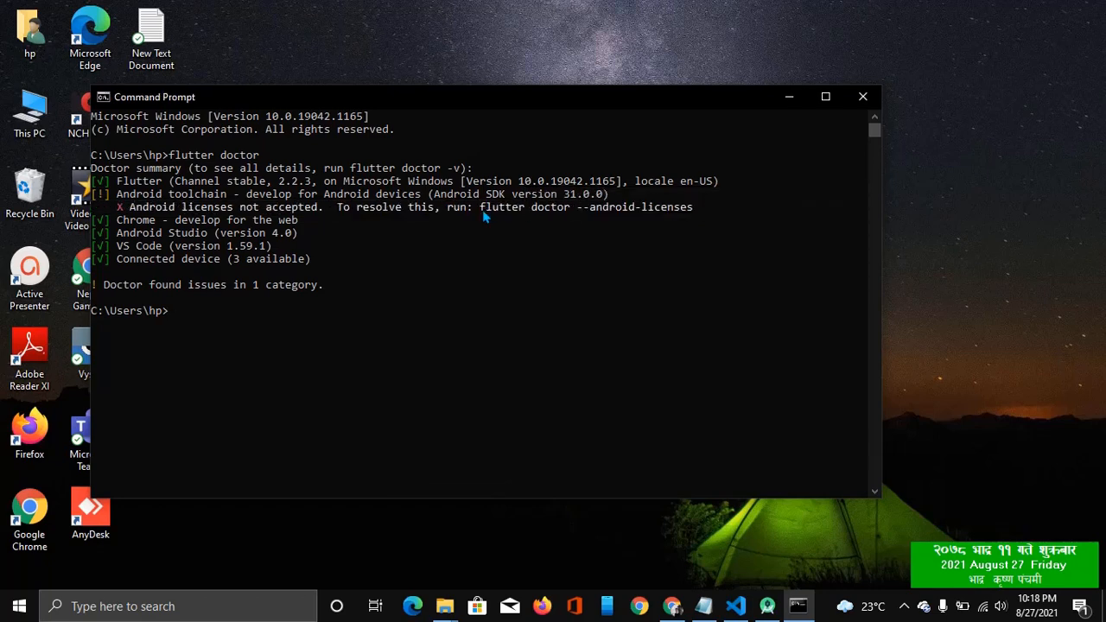
left_click(183, 311)
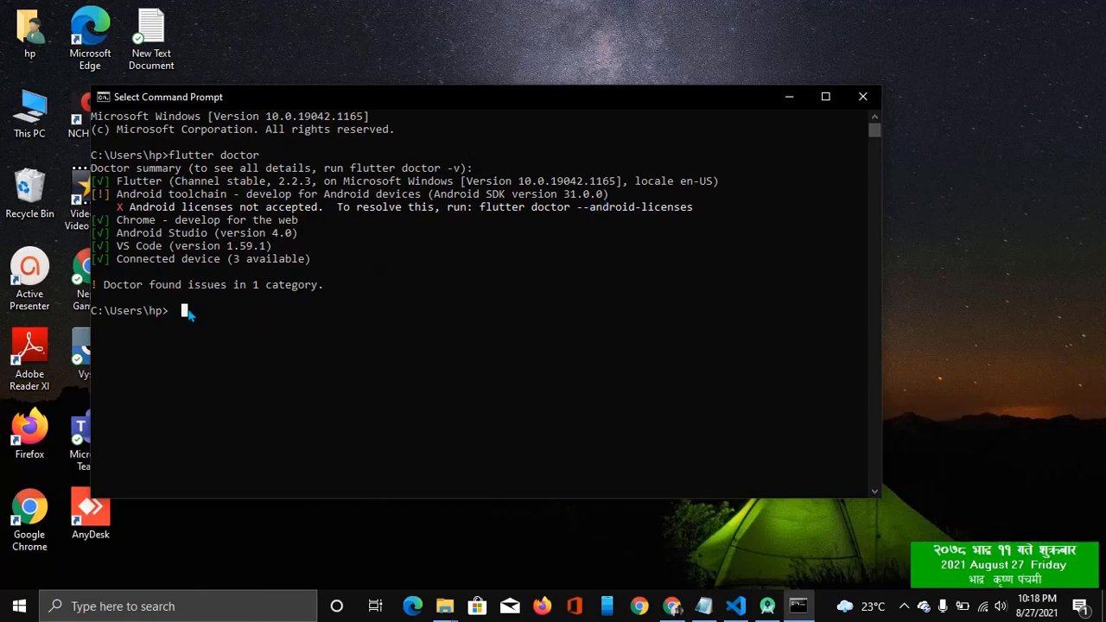
key("Escape")
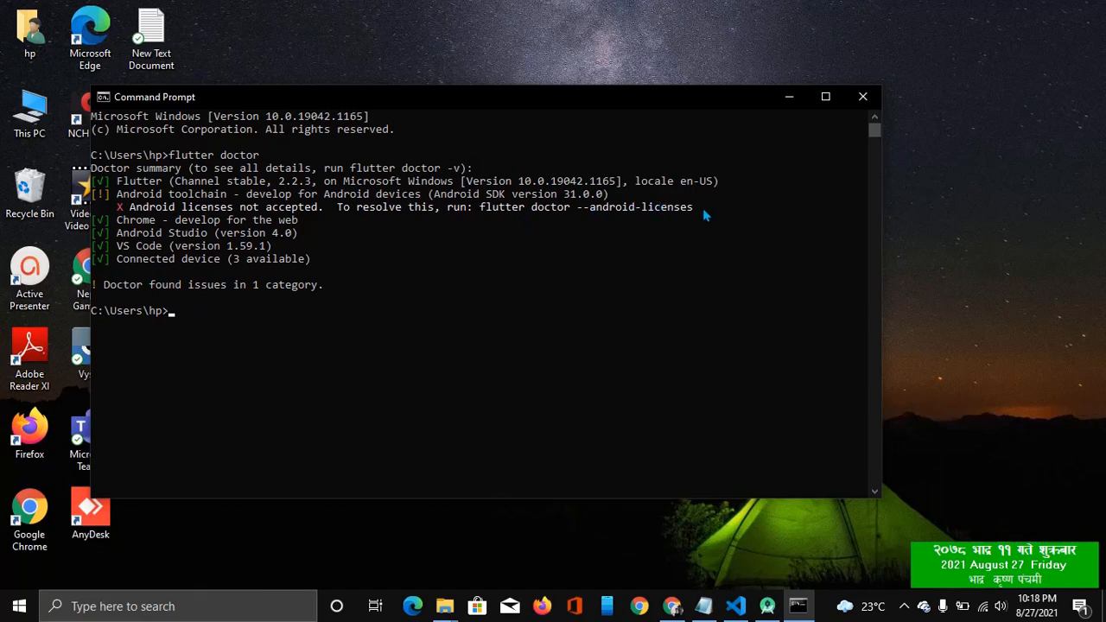
left_click_drag(702, 211, 484, 213)
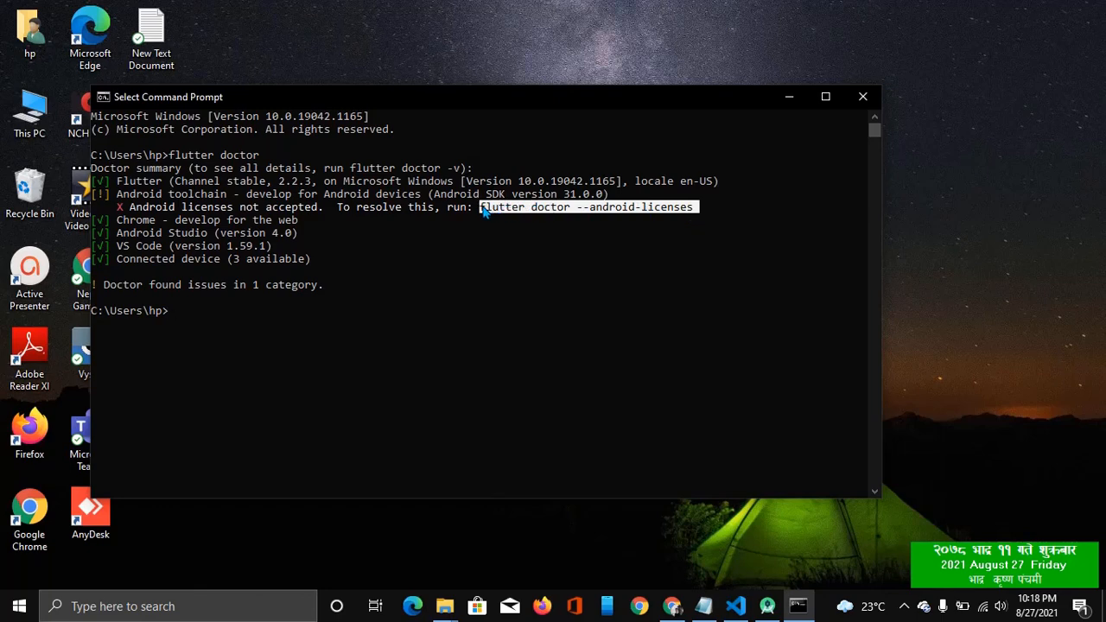
right_click(483, 212)
right_click(206, 311)
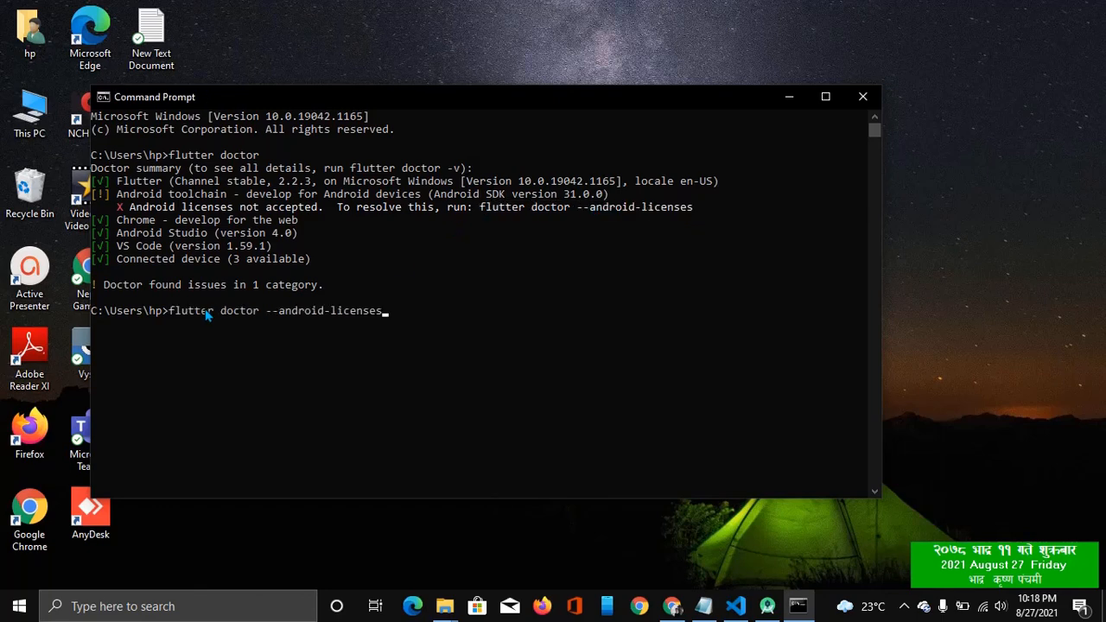
key("Return")
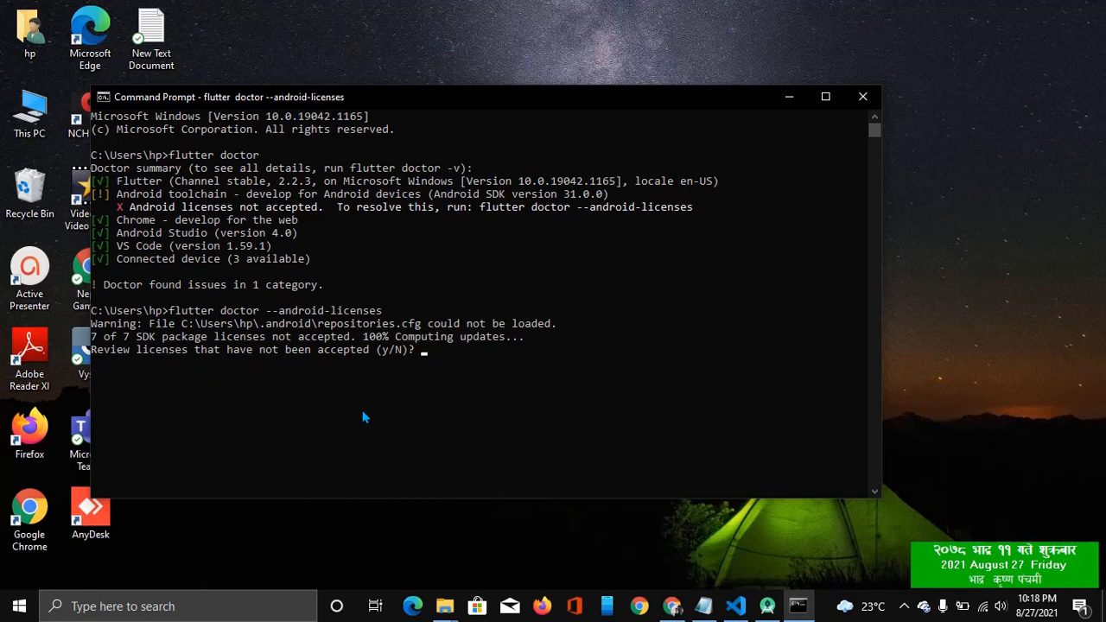
- Agree to review the unaccepted Android SDK licenses and accept every one with "y", leaving the command prompt empty
type("y")
key("Return")
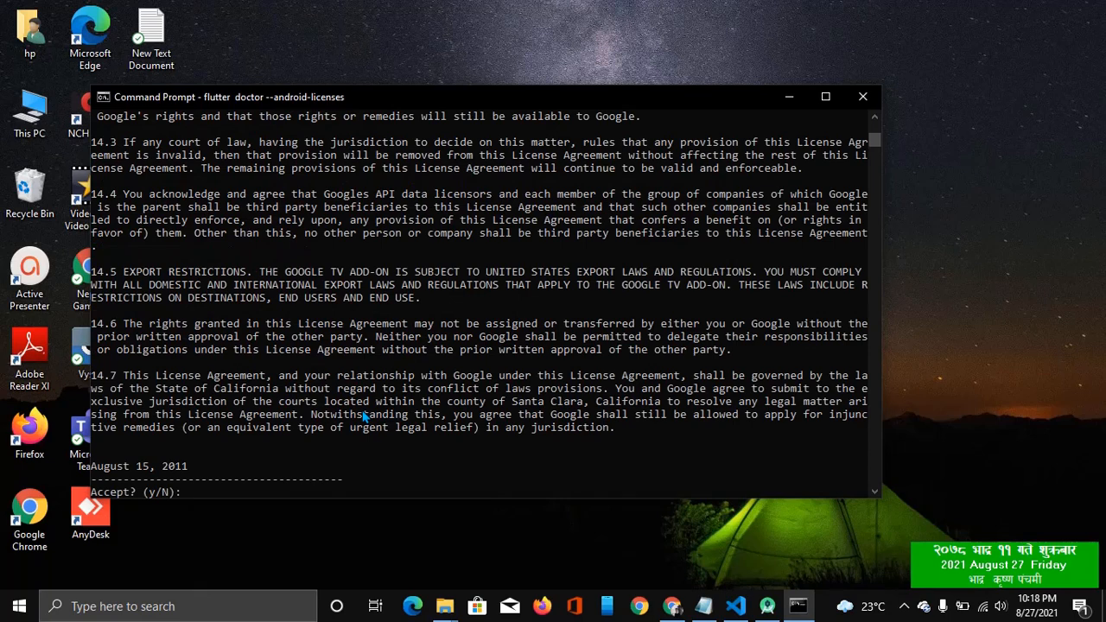
type("y")
key("Return")
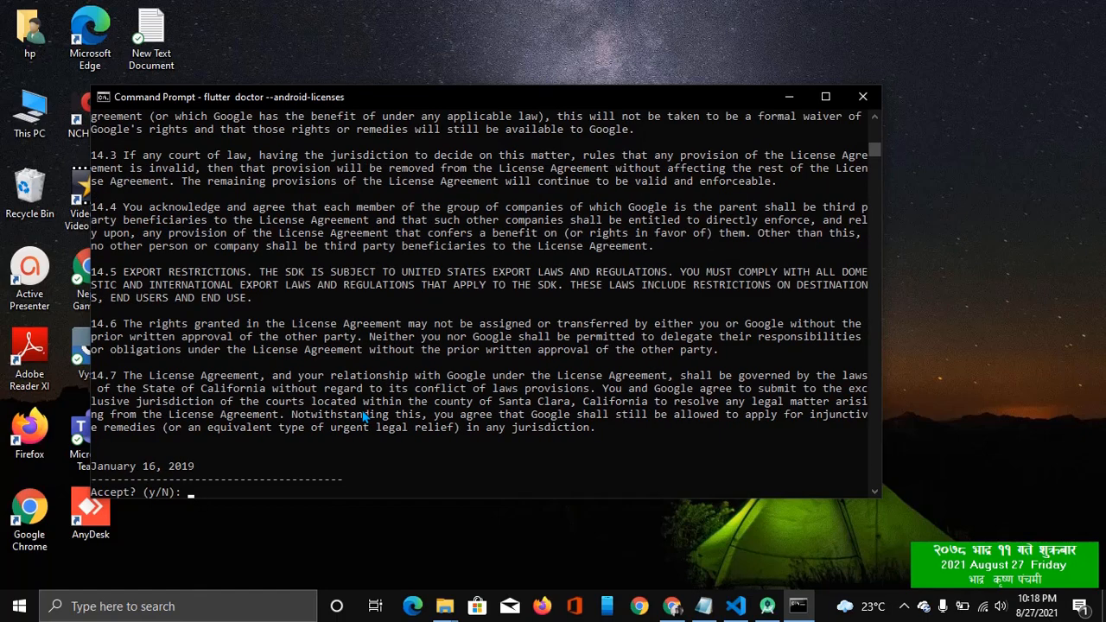
type("y")
key("Return")
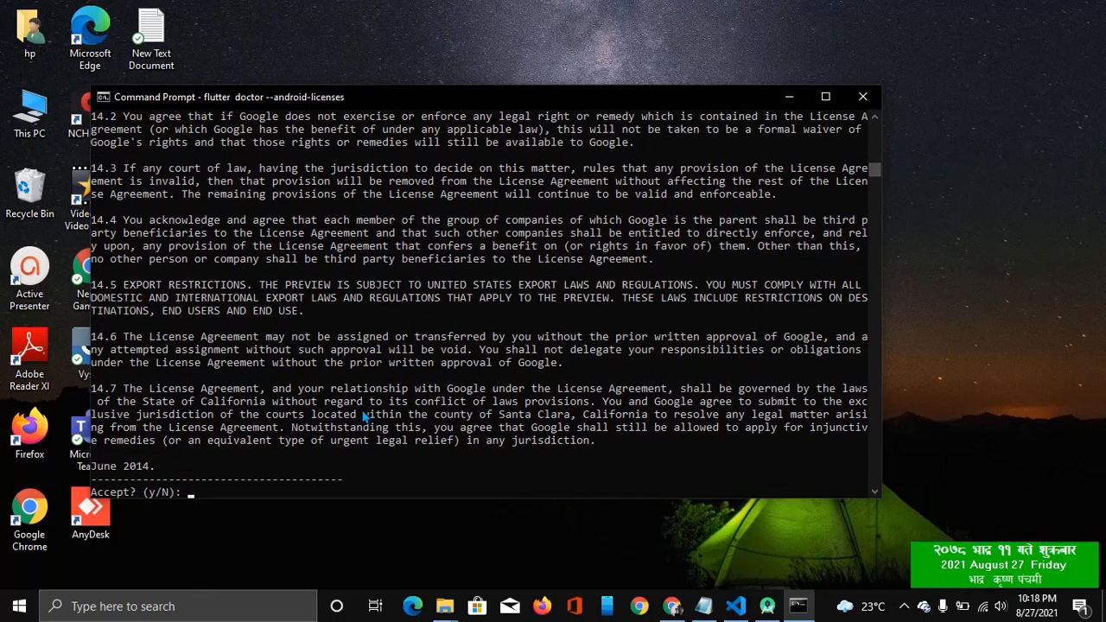
type("y")
key("Return")
type("y")
key("Return")
type("y")
key("Return")
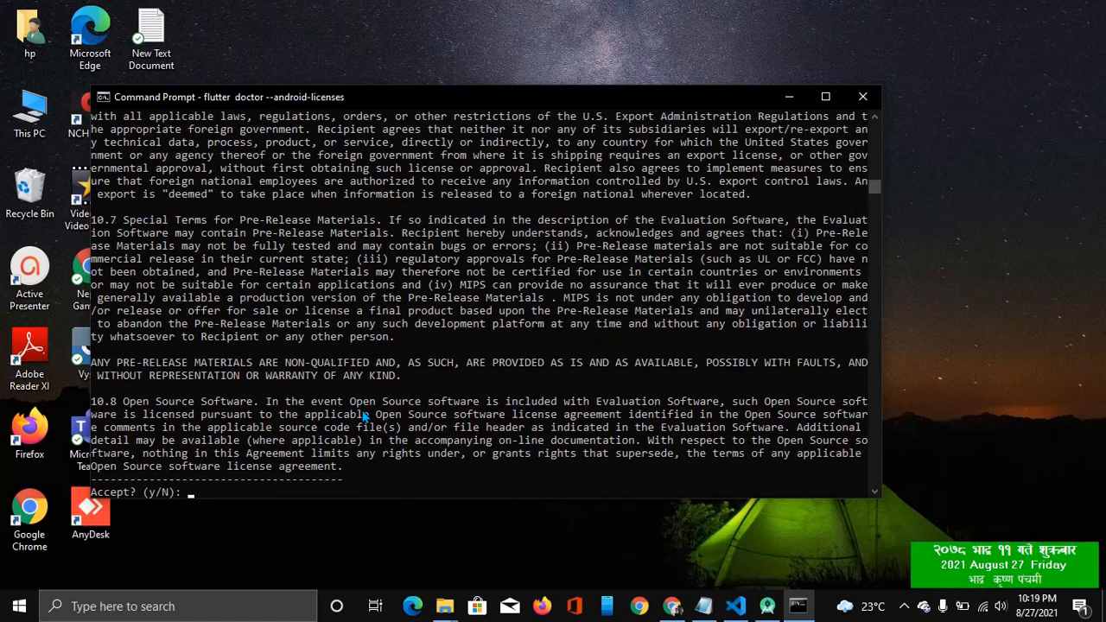
type("y")
key("Return")
type("y")
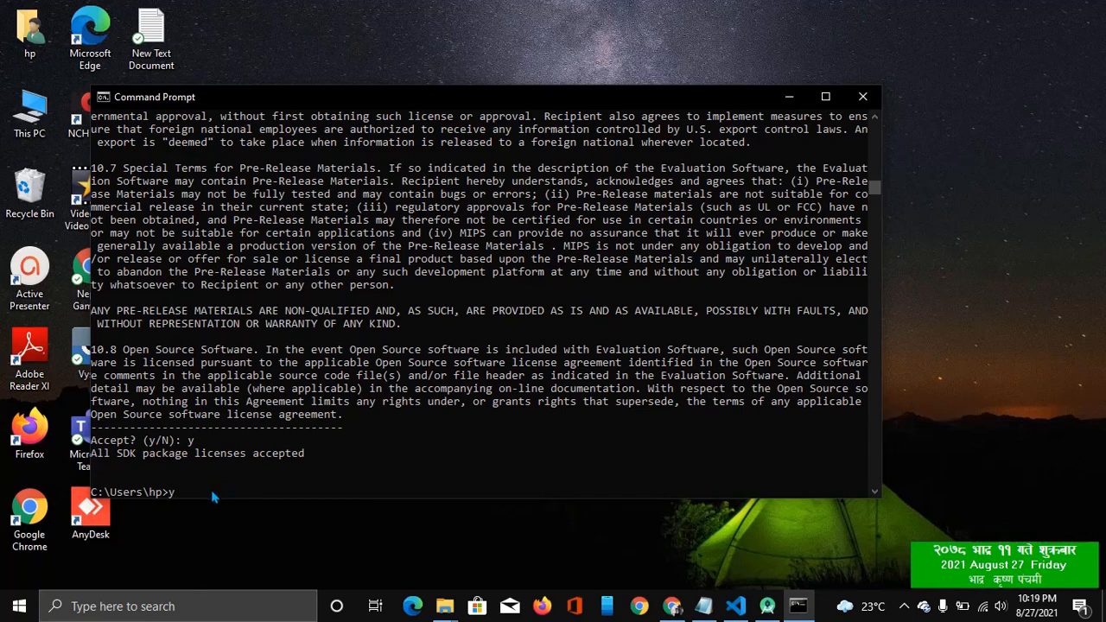
key("BackSpace")
- Check the setup once more with flutter doctor and close the Command Prompt window
type("flutter doctor")
key("Return")
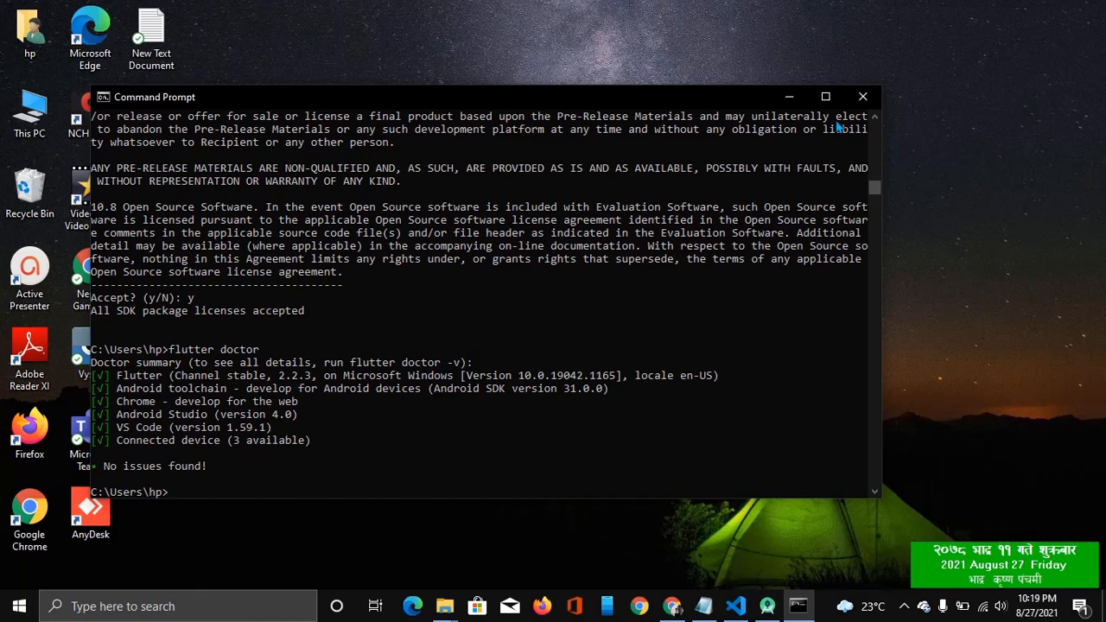
left_click(861, 97)
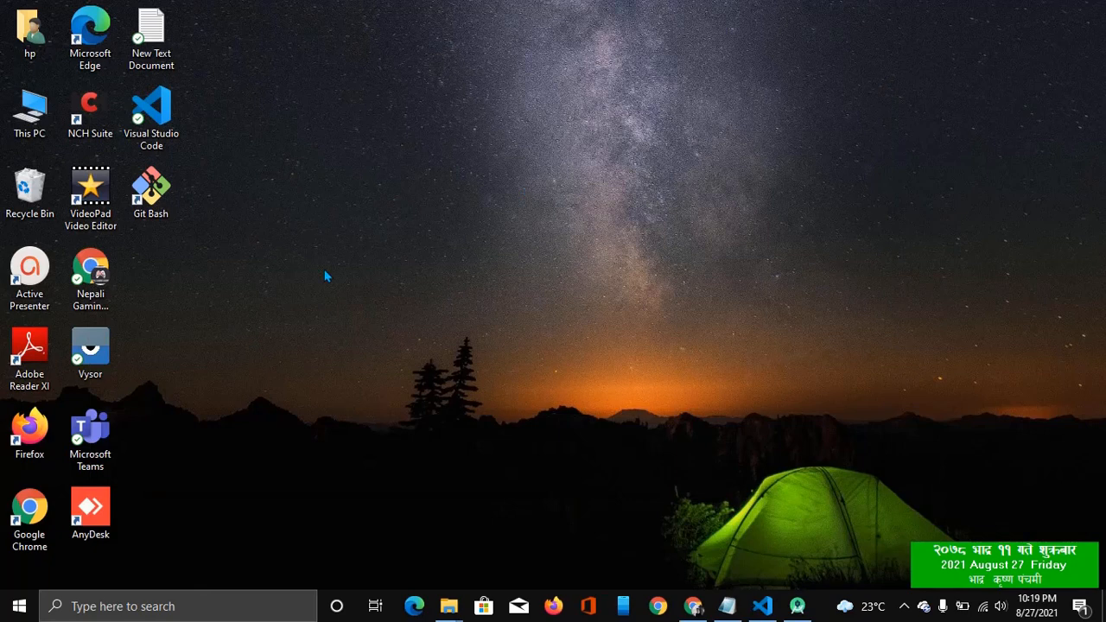
- Create a new folder named "flutter projects" on the desktop
right_click(173, 309)
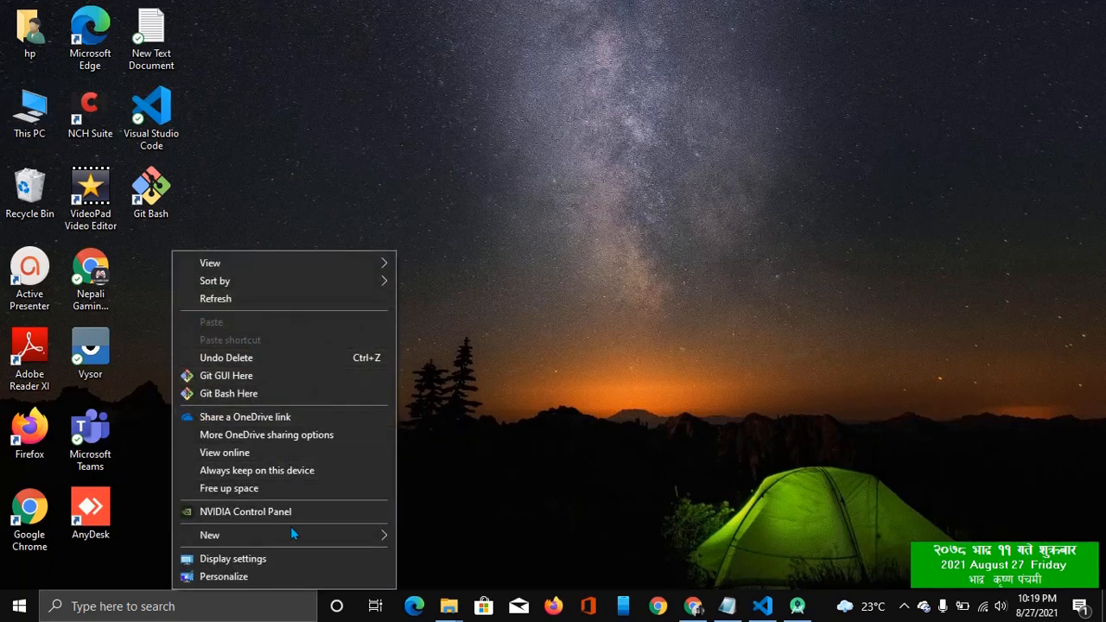
mouse_move(326, 540)
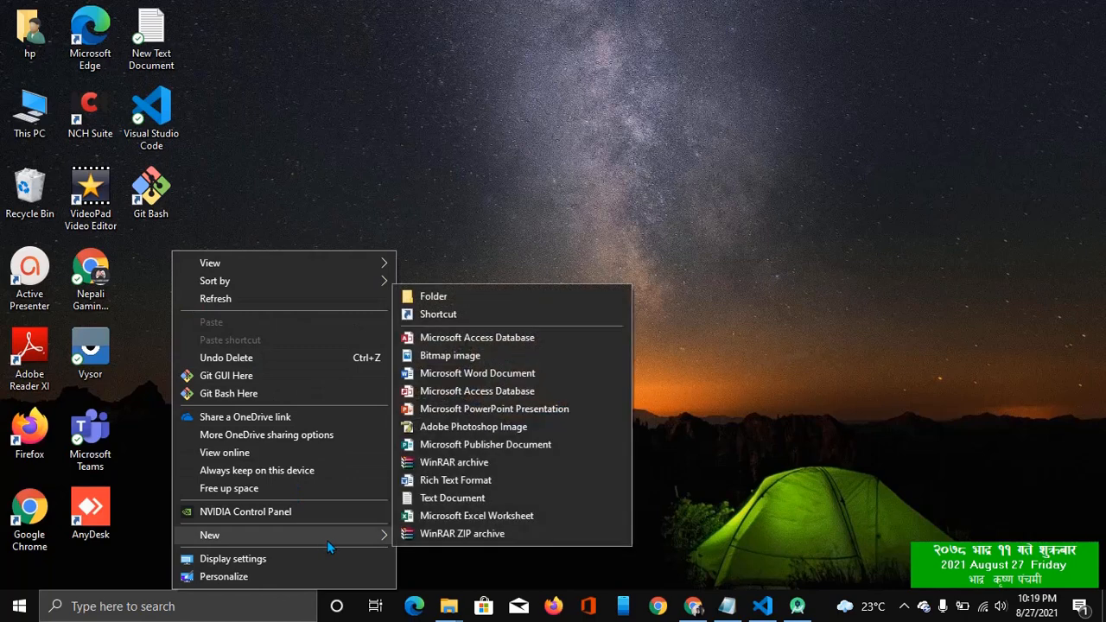
left_click(442, 302)
type("fl")
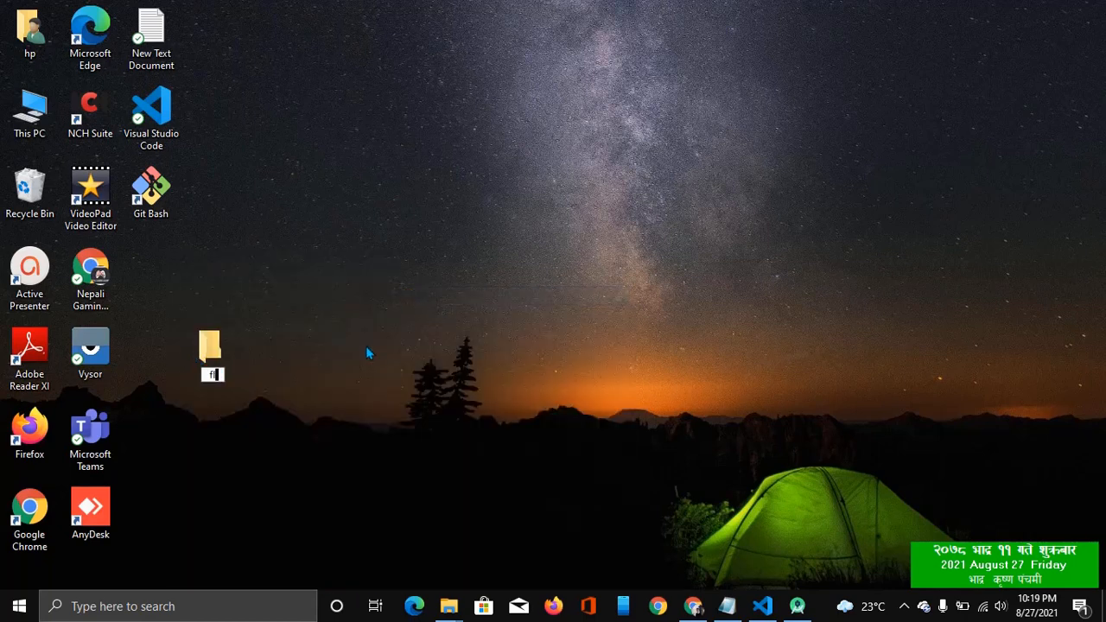
type("utter pro")
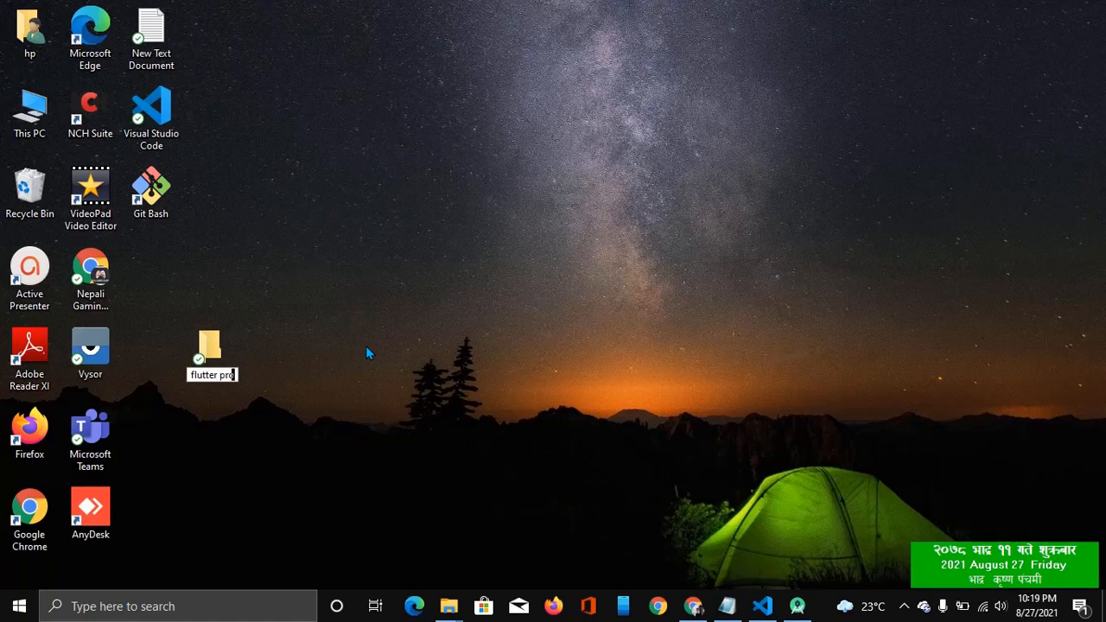
type("jects")
key("Return")
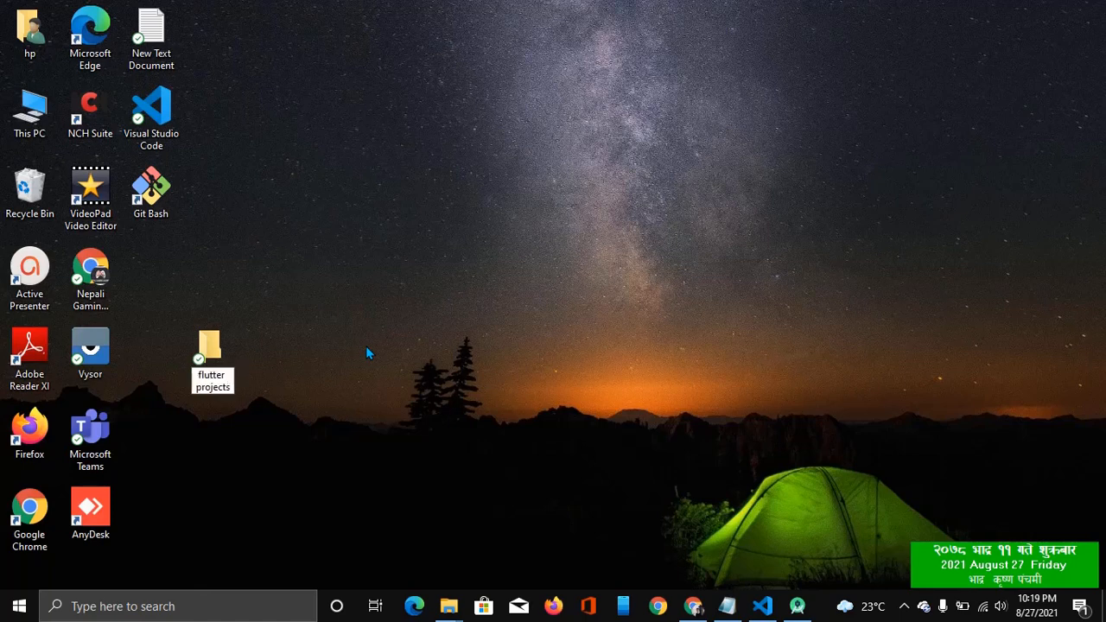
- Open the "flutter projects" folder in a maximized window and launch a command prompt at its path with "cmd"
double_click(152, 283)
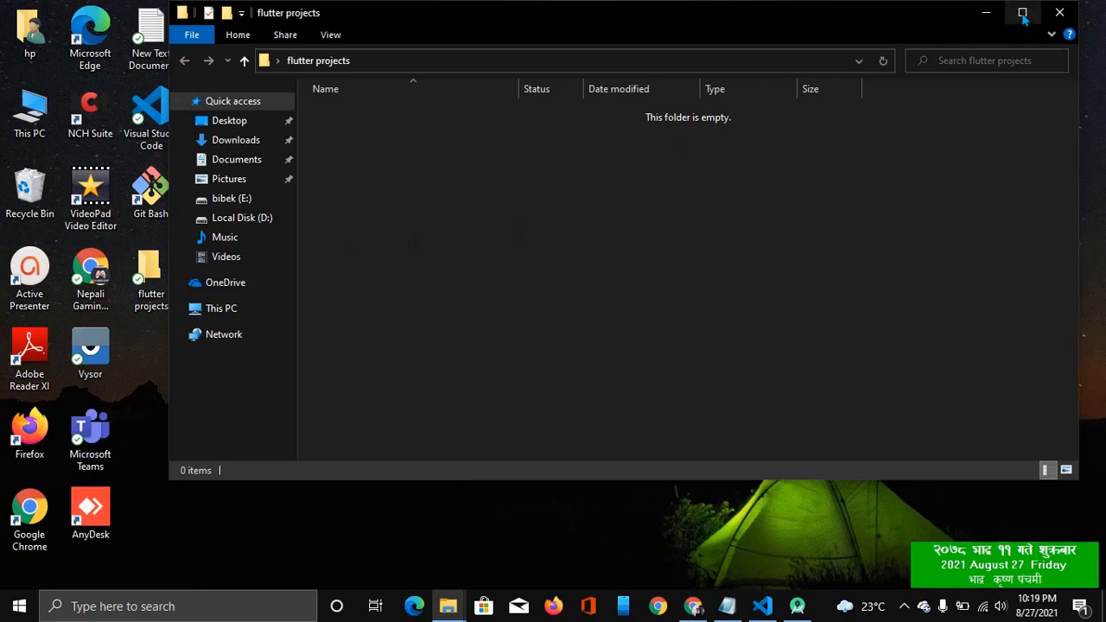
left_click(1021, 13)
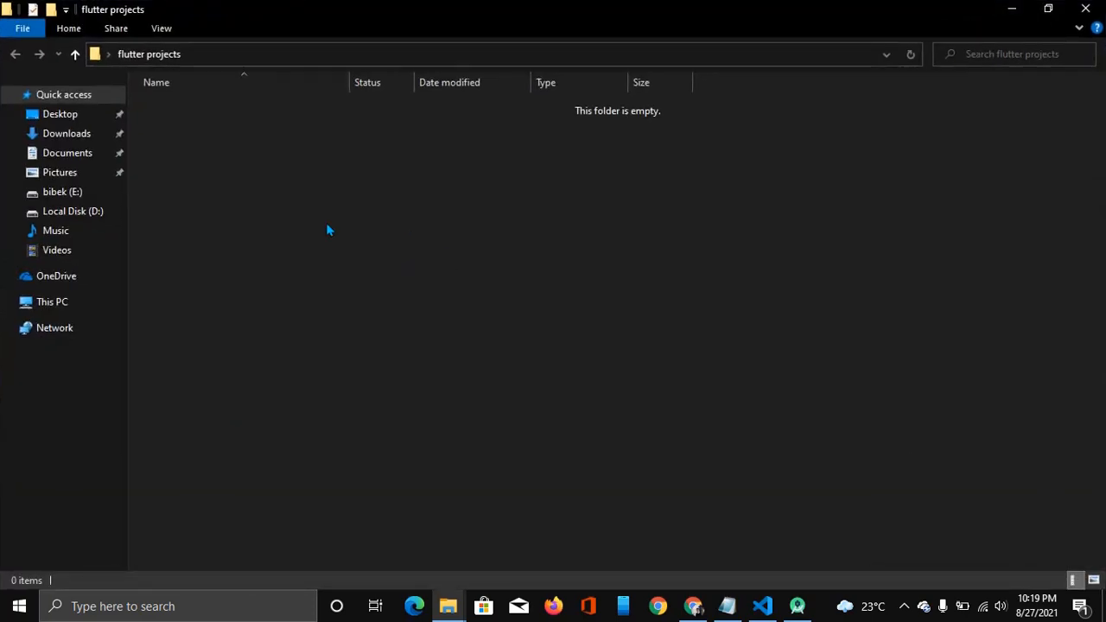
right_click(328, 226)
left_click(286, 232)
left_click(225, 55)
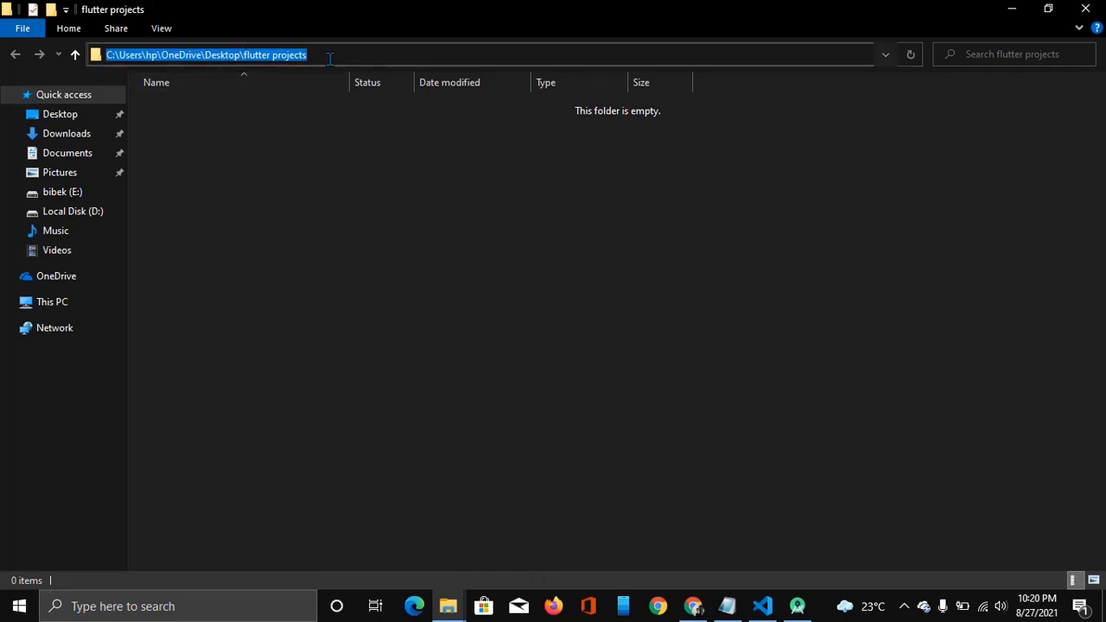
type("cmd")
key("Return")
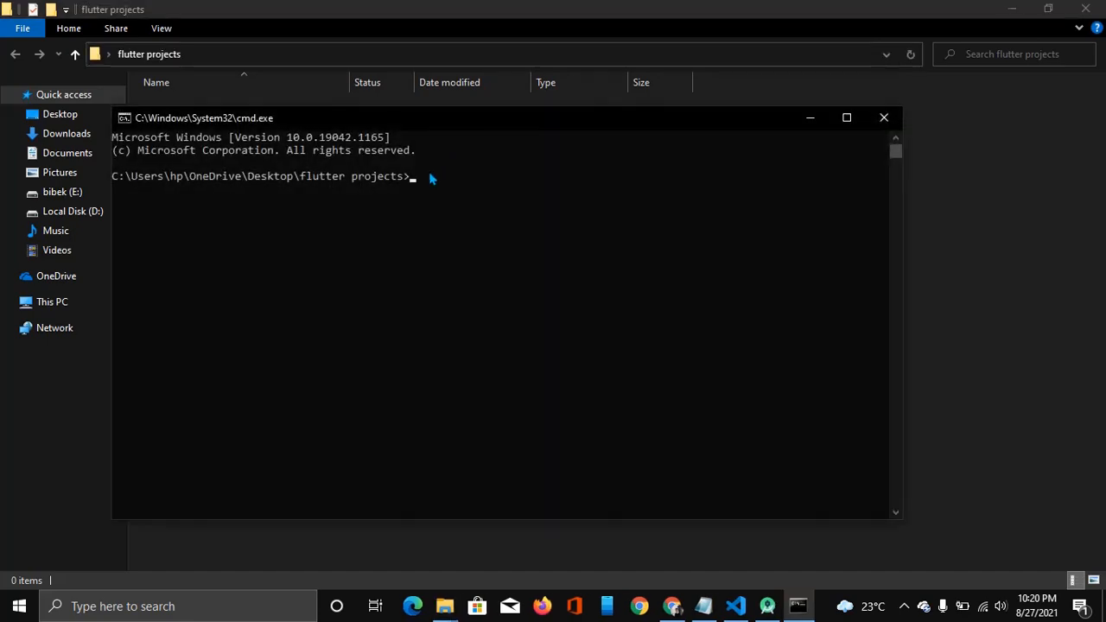
- Try to create a Flutter project named Demo_app, and create it with the lowercase name demo_app instead
type("flutter create Demo_app")
key("Return")
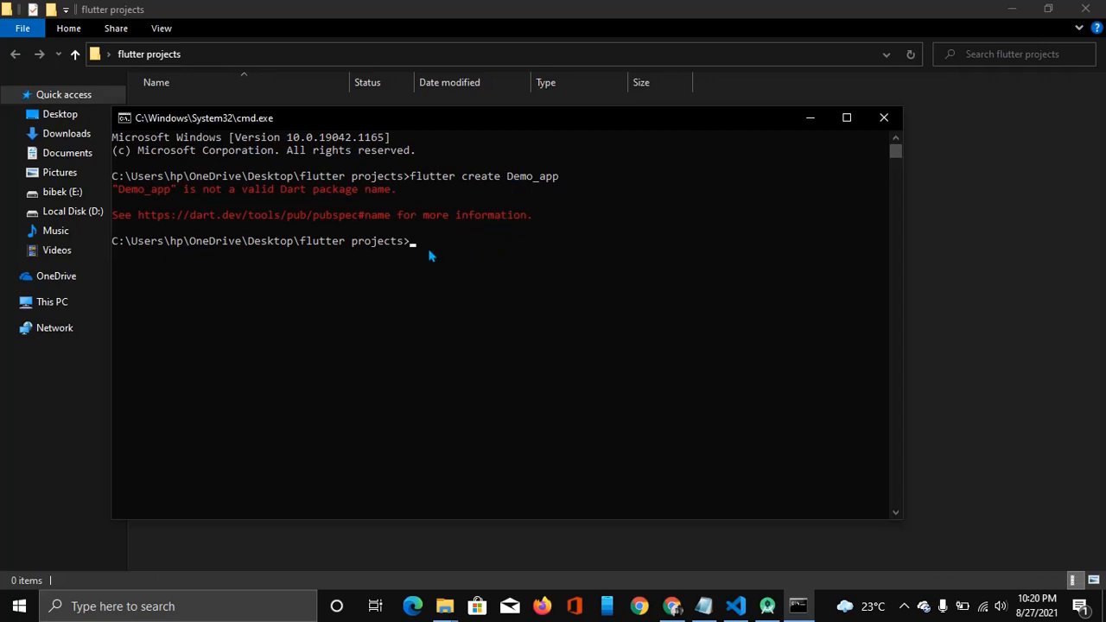
type("flutter create demo_app")
key("Return")
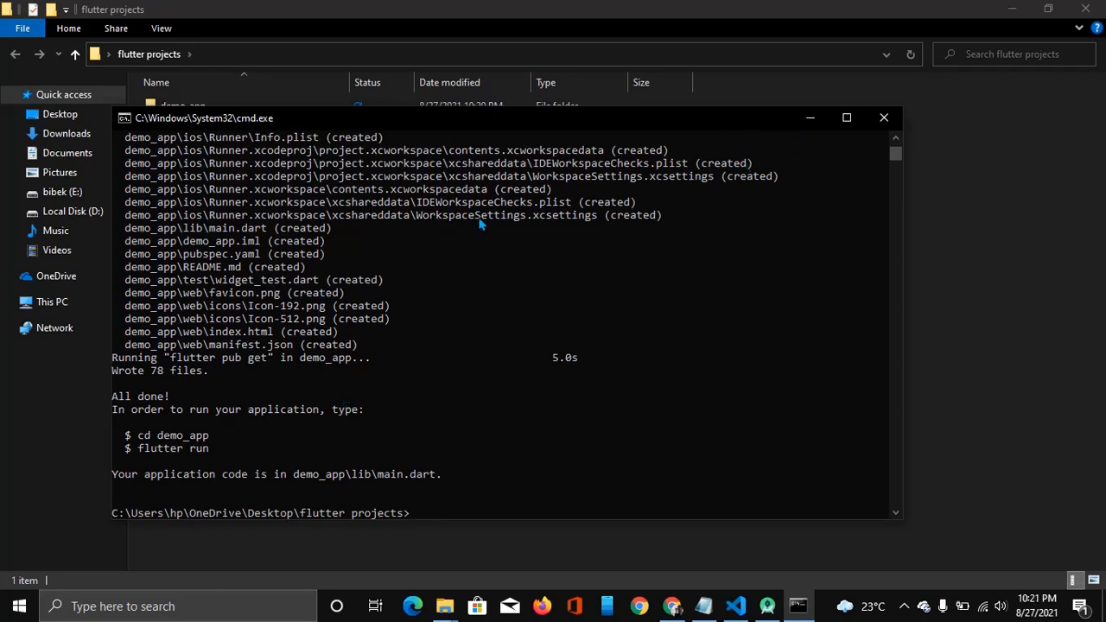
- Minimize the command prompt and inspect the generated files inside the demo_app project folder
left_click(809, 118)
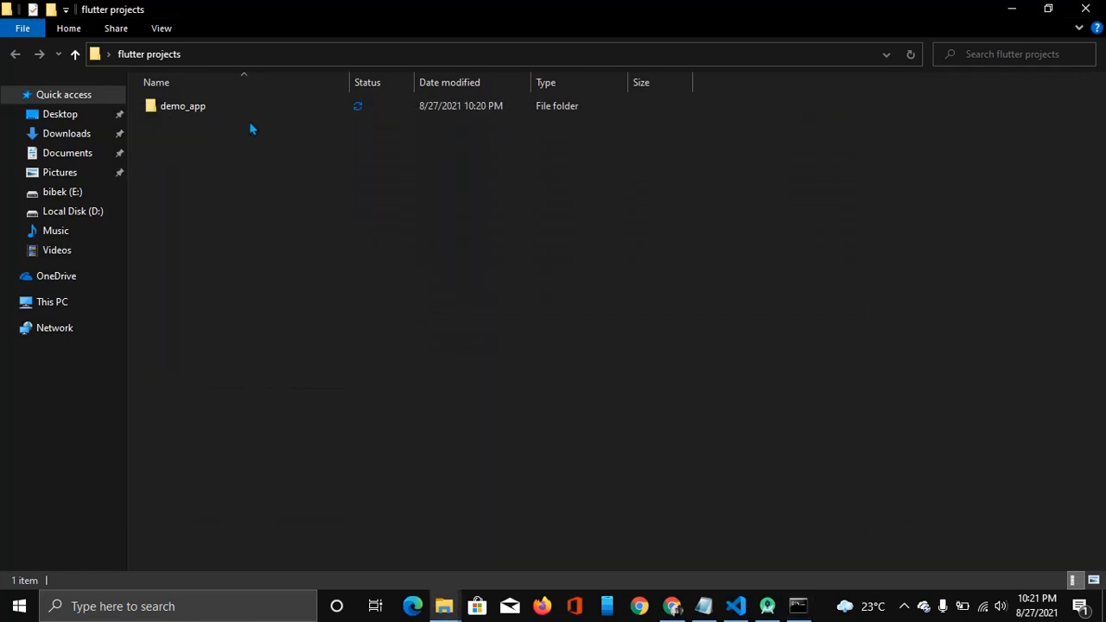
double_click(225, 111)
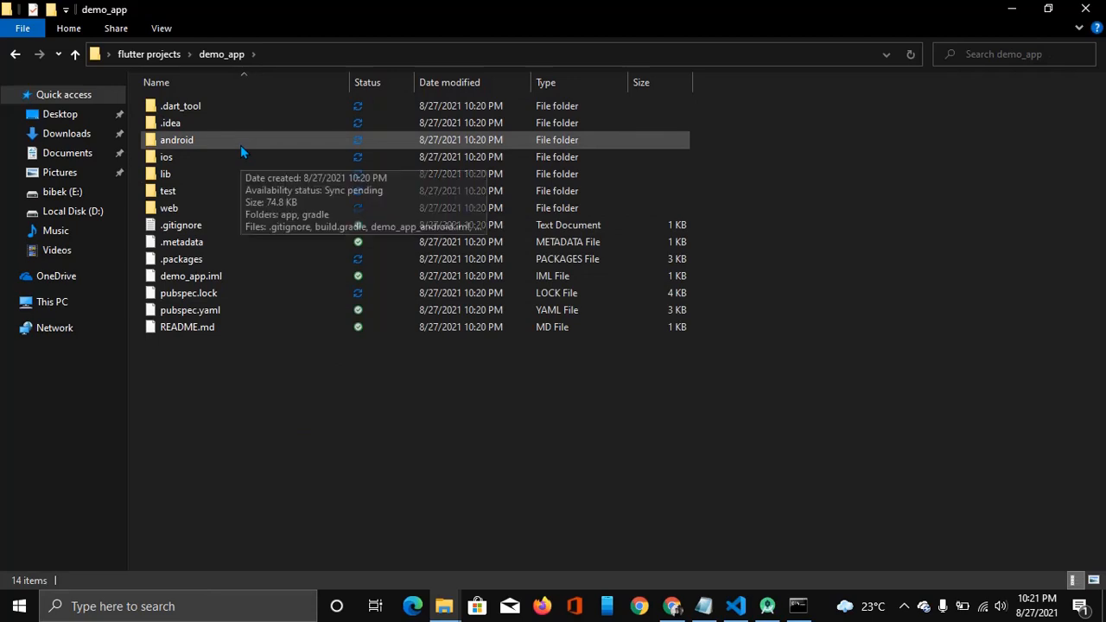
left_click(154, 55)
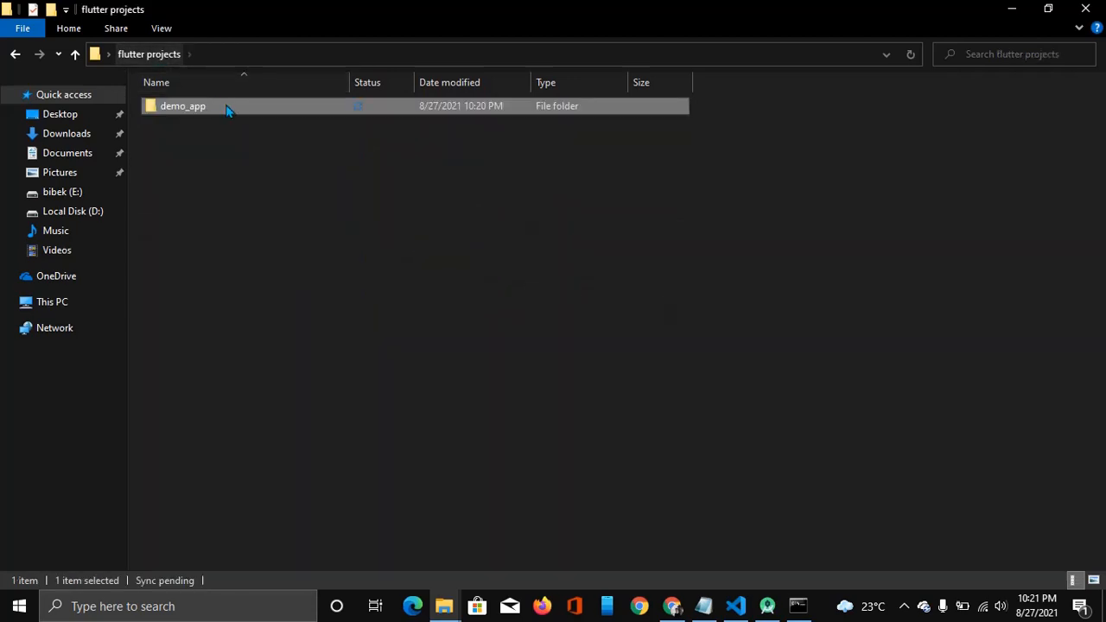
double_click(224, 110)
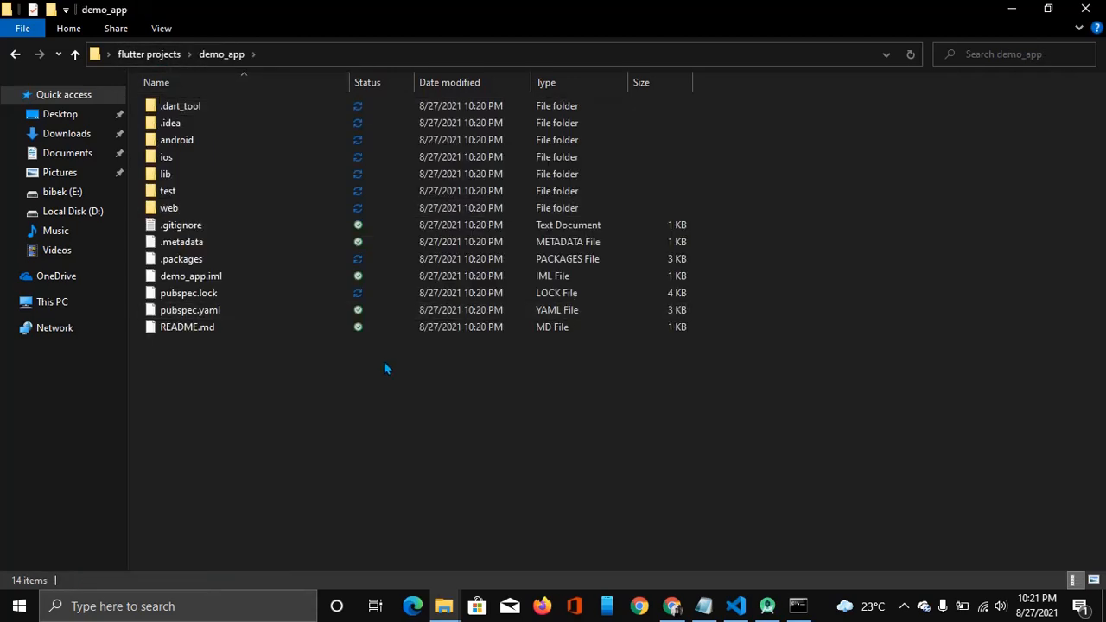
- Return to the command prompt, change into the demo_app directory and open it in Visual Studio Code with "code ."
left_click(798, 606)
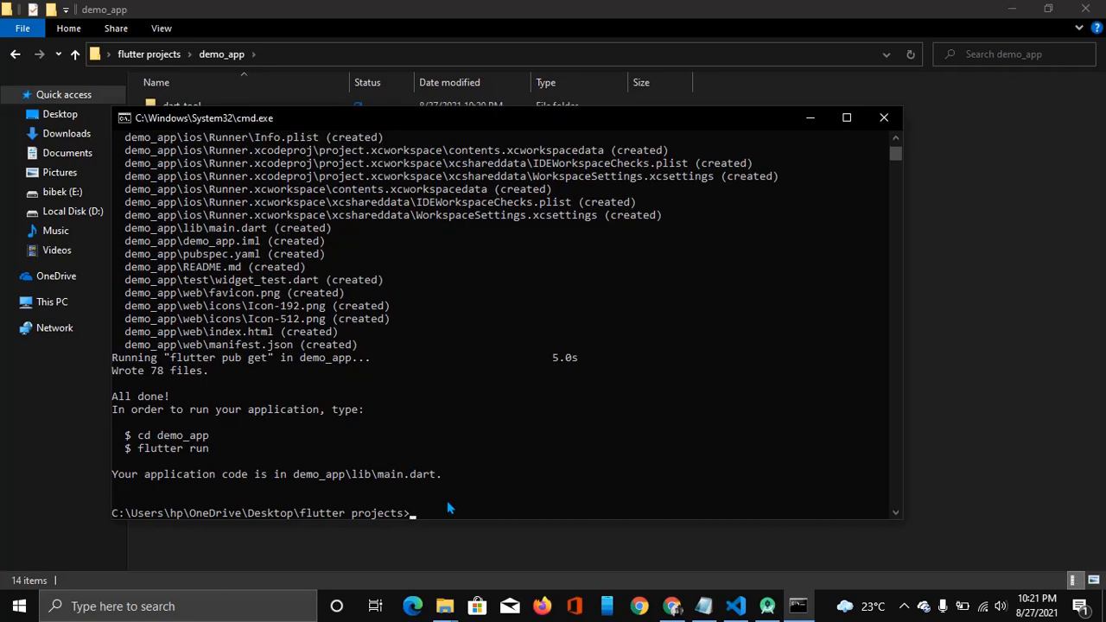
type("cd demo_app")
key("Return")
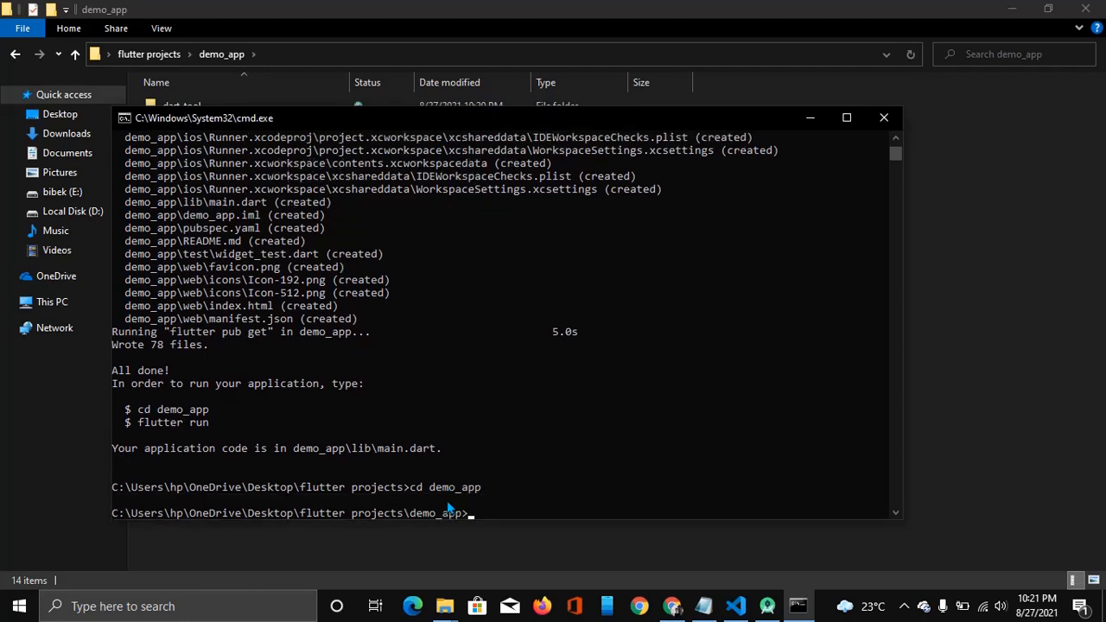
type("code .")
key("Return")
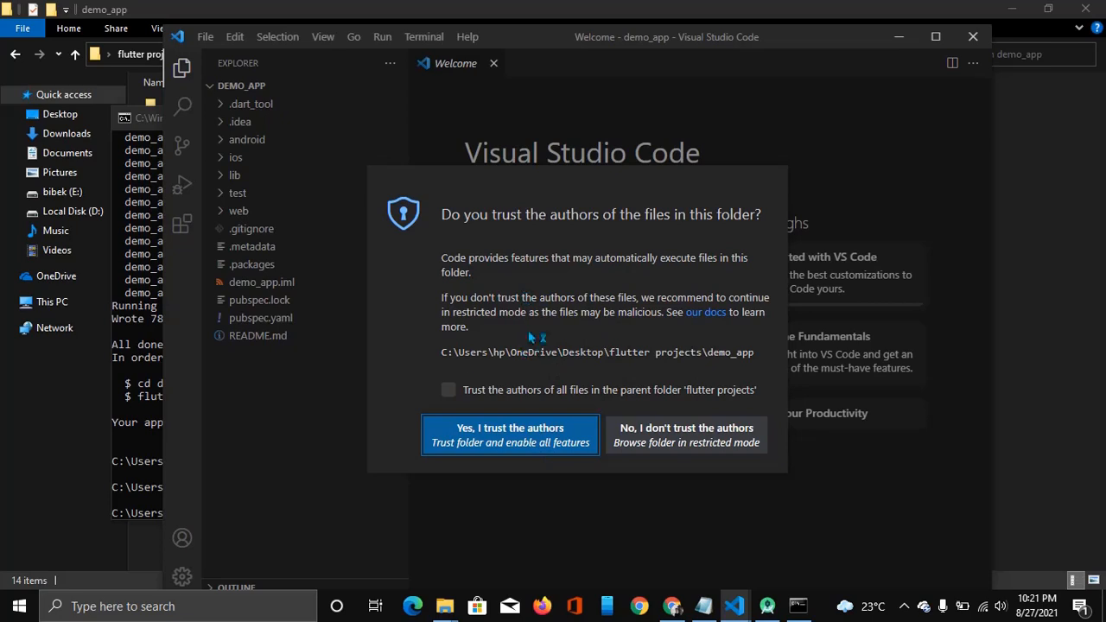
- Trust the authors of demo_app and all files in the parent folder "flutter projects", and maximize the editor window
left_click(448, 391)
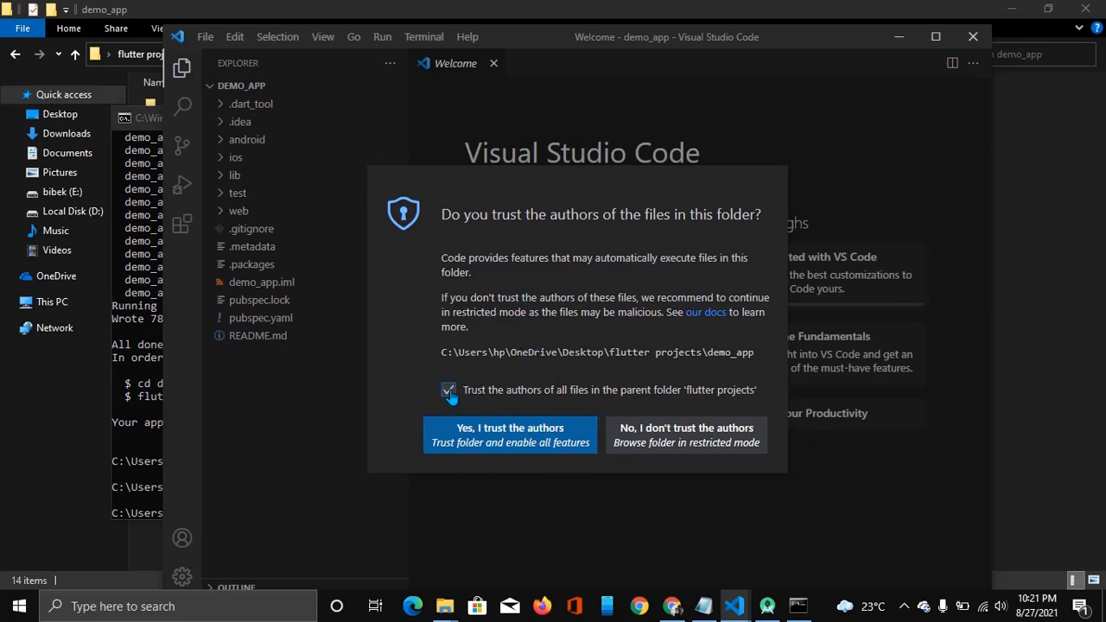
left_click(511, 433)
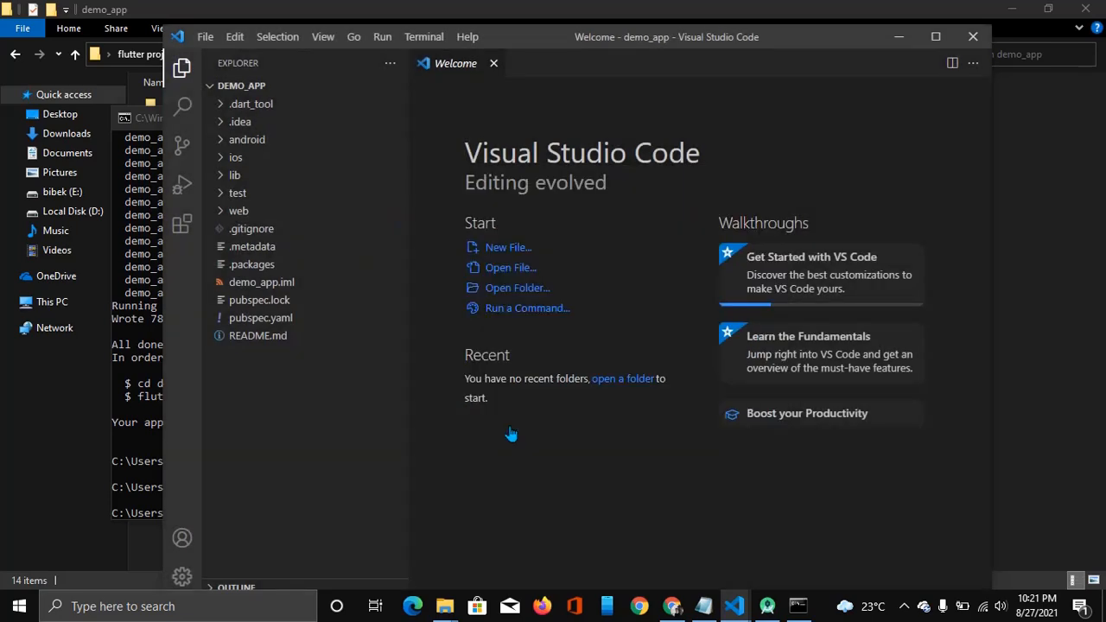
left_click(934, 39)
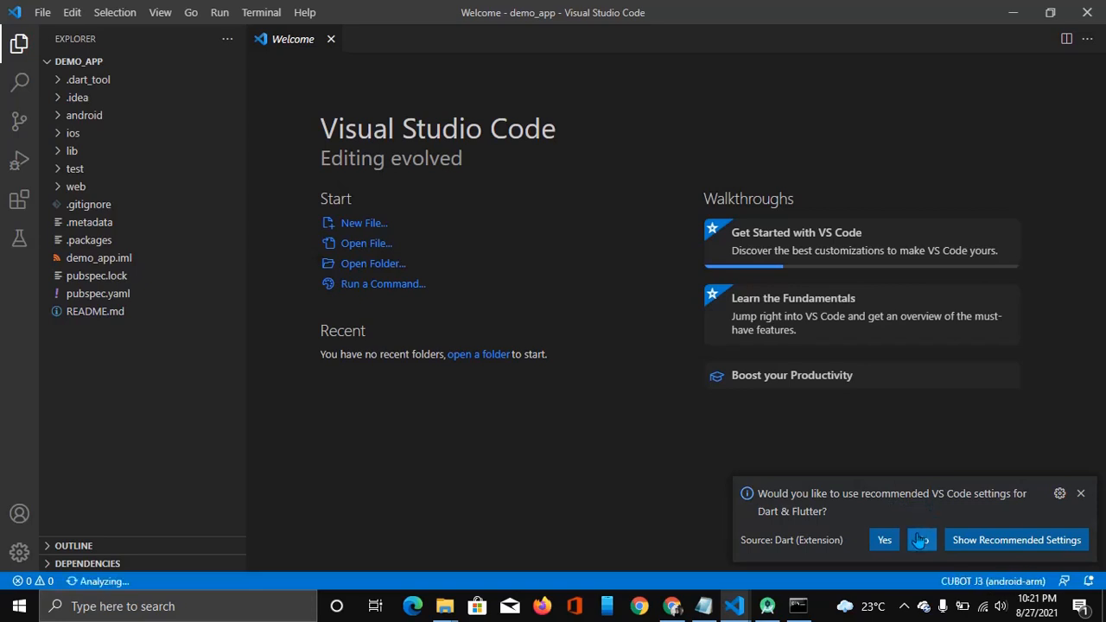
- Accept the recommended VS Code settings for Dart & Flutter, and open main.dart from the lib folder to review its code
left_click(888, 543)
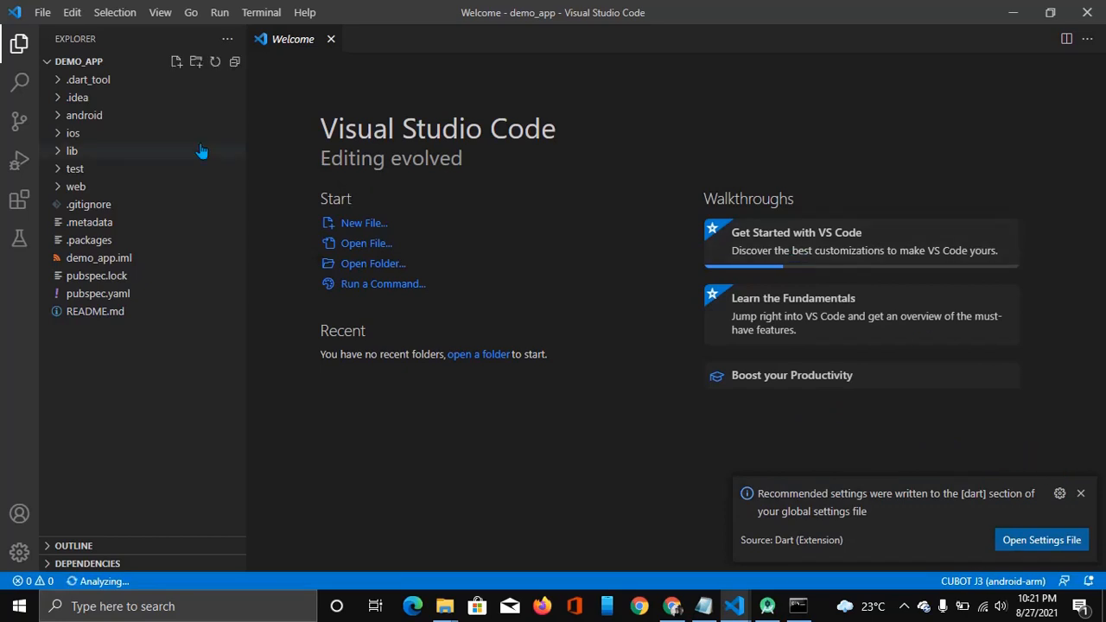
left_click(97, 153)
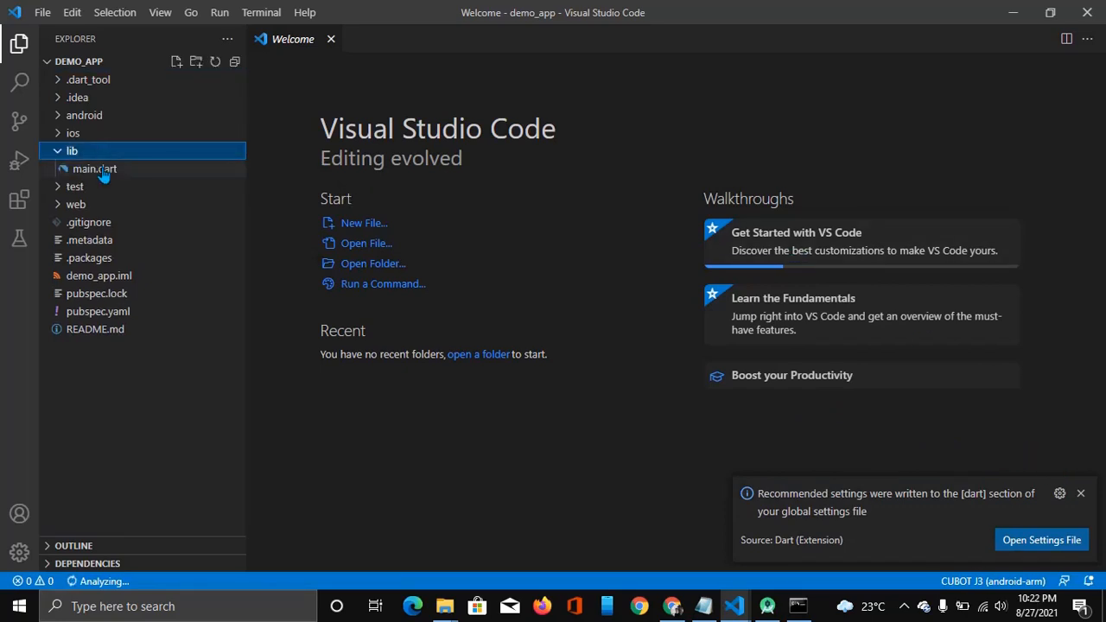
left_click(99, 170)
left_click(571, 244)
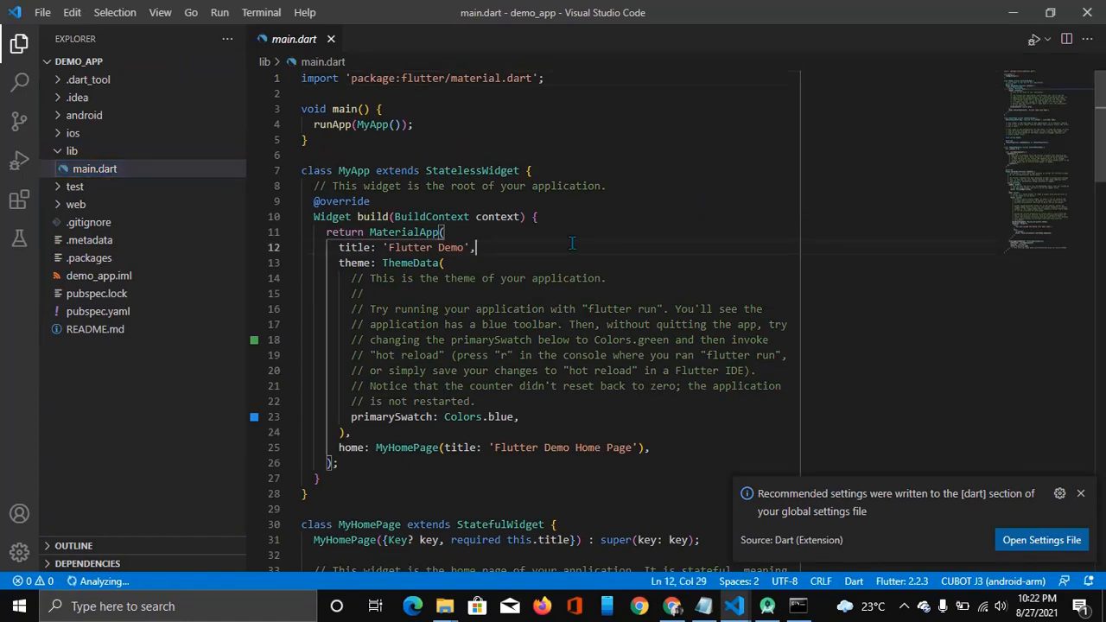
scroll(571, 244, "down", 15)
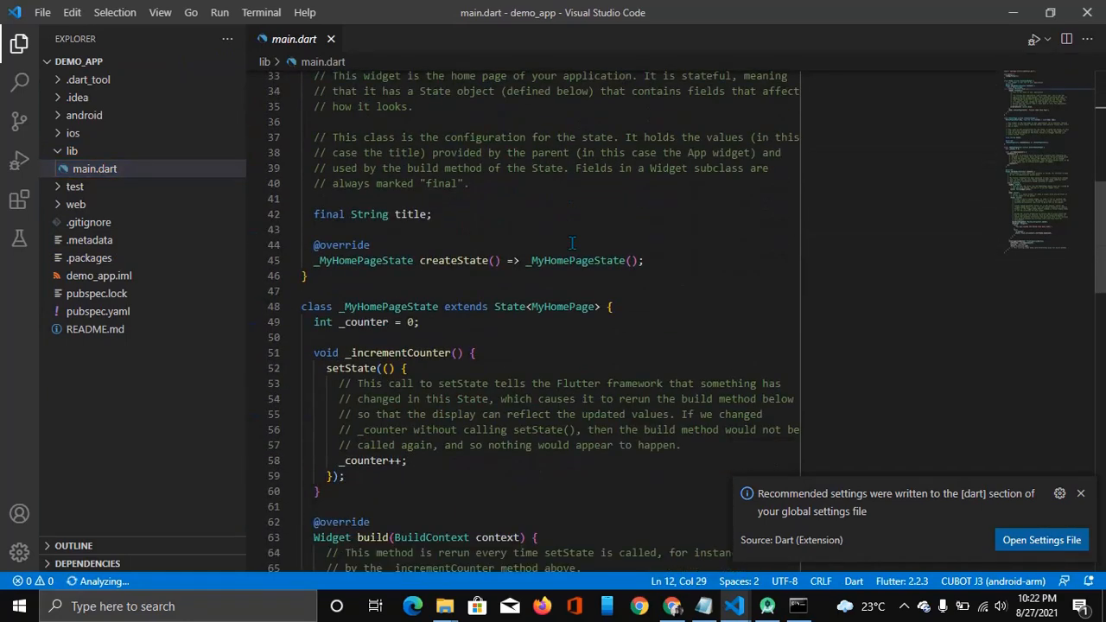
scroll(571, 245, "down", 18)
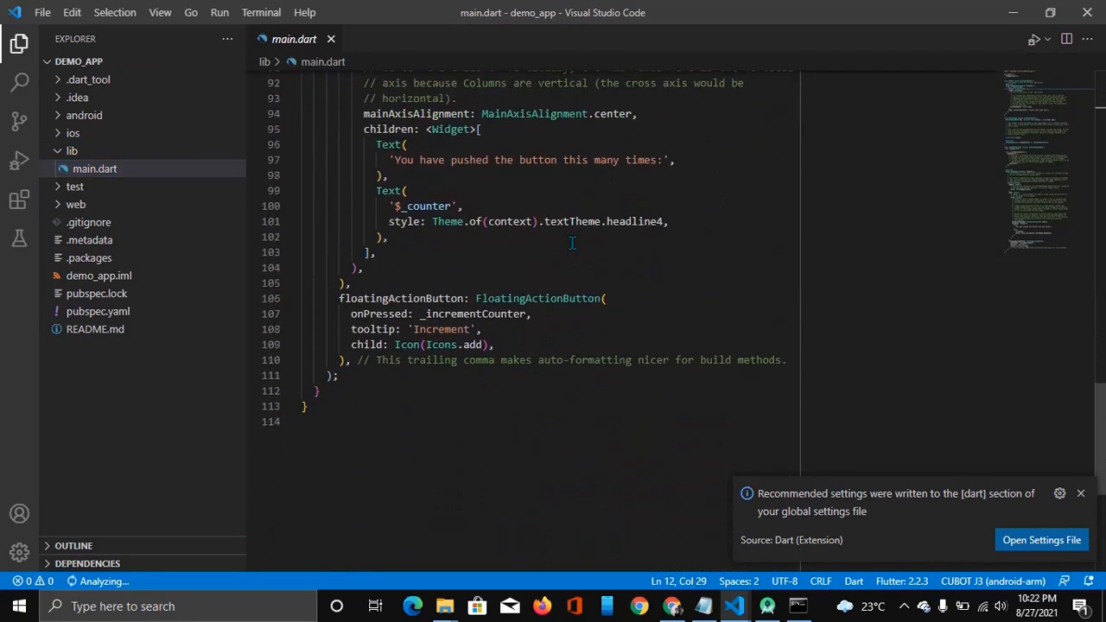
scroll(571, 245, "up", 20)
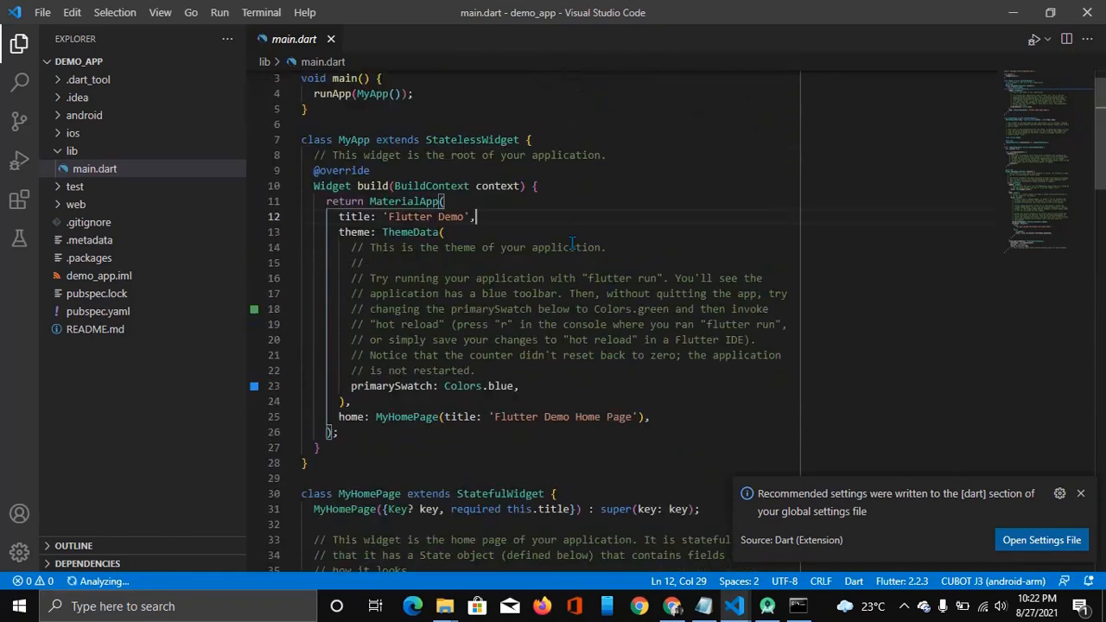
- Choose Chrome (web) as the target device and start debugging the demo app
left_click(969, 583)
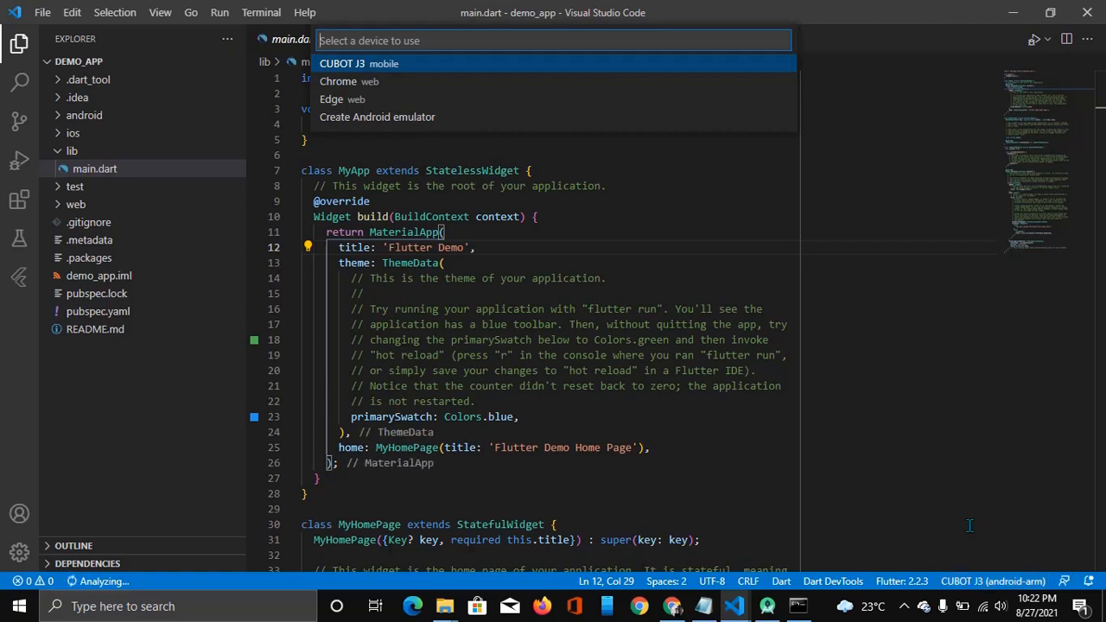
left_click(352, 85)
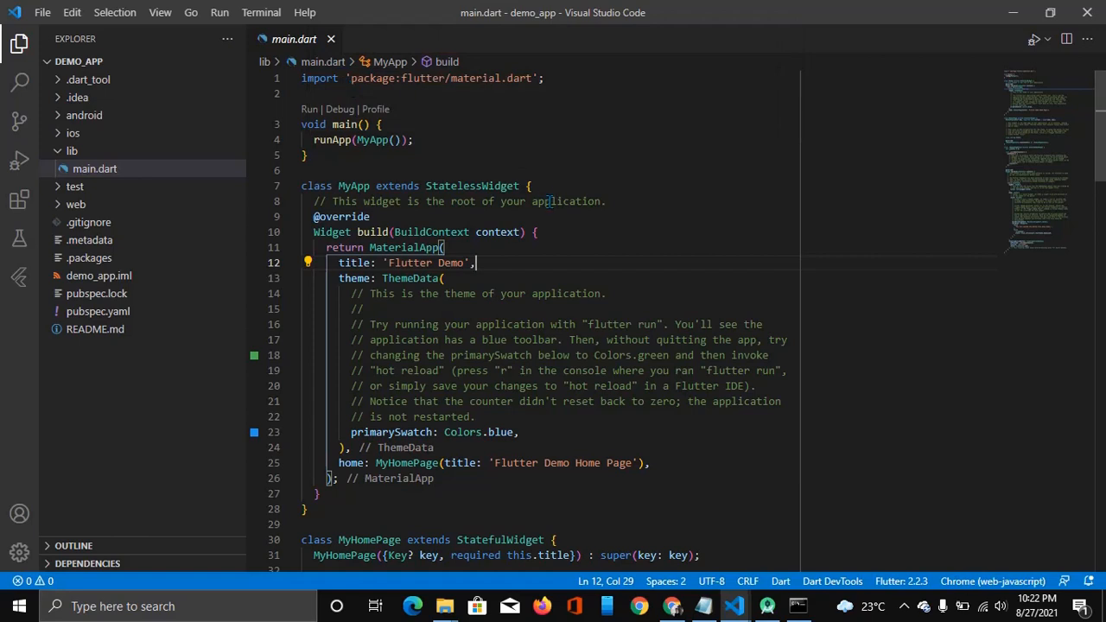
left_click(226, 12)
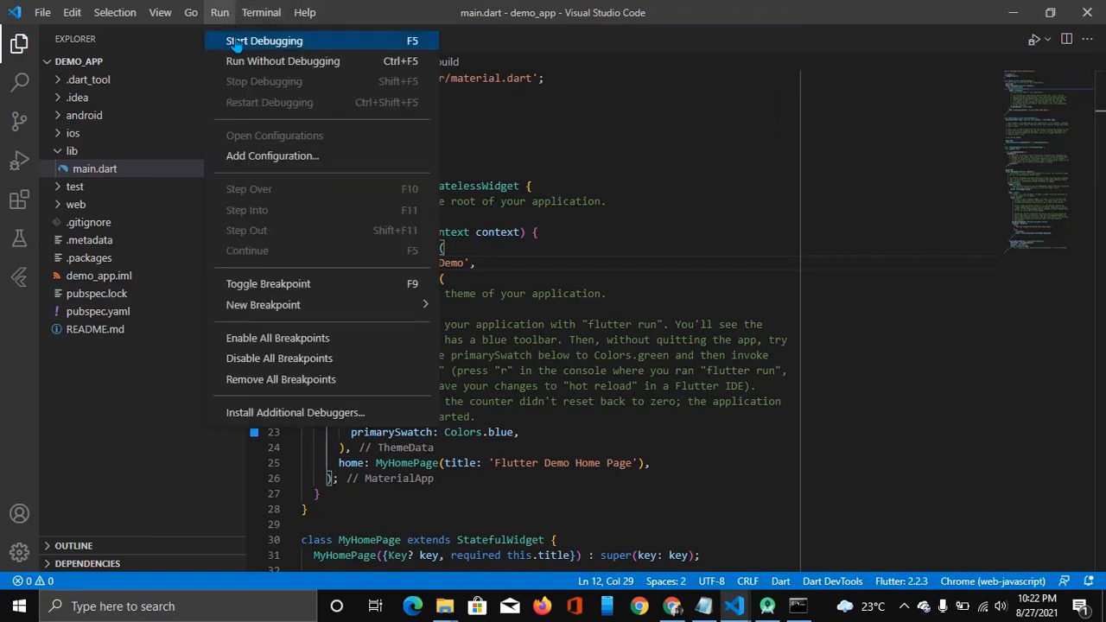
left_click(235, 44)
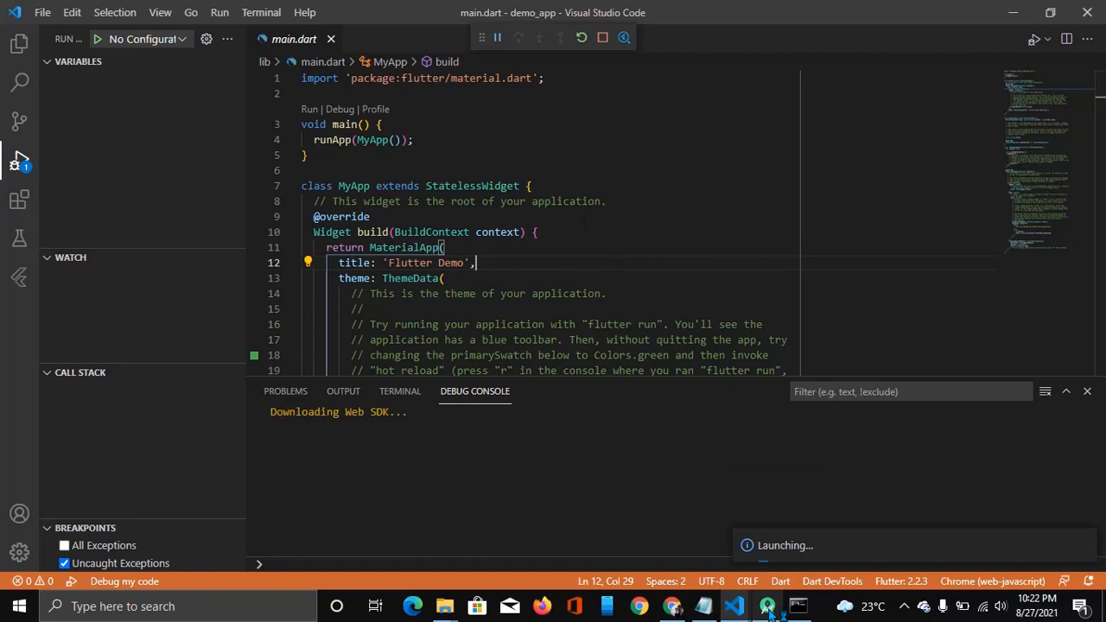
- Bring up the Android Studio welcome window and close it while the app launches
mouse_move(767, 606)
mouse_move(748, 524)
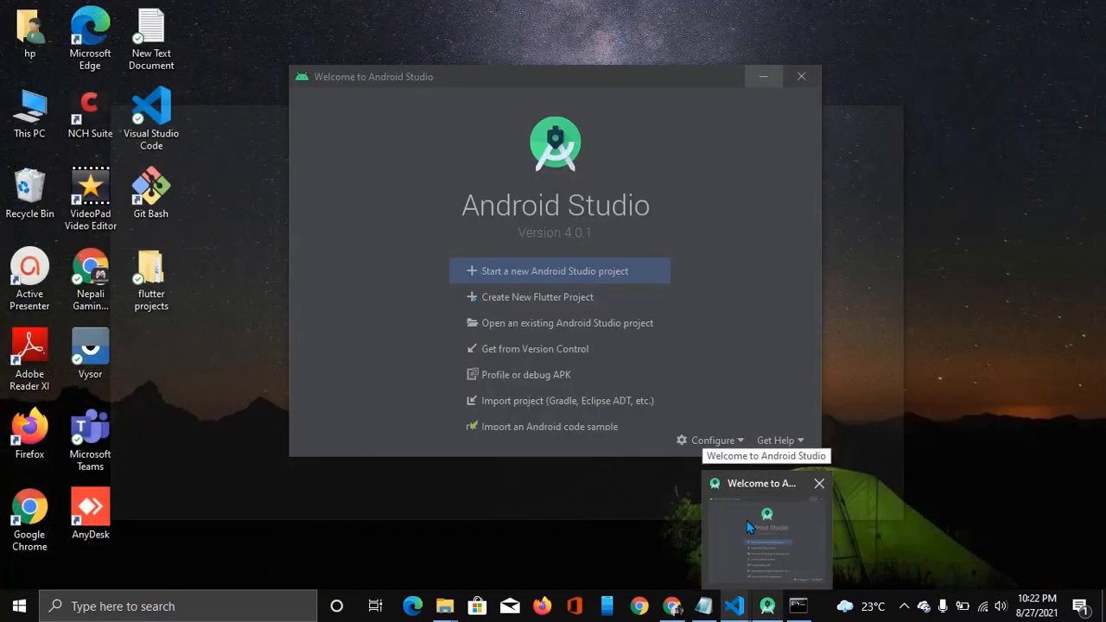
left_click(746, 520)
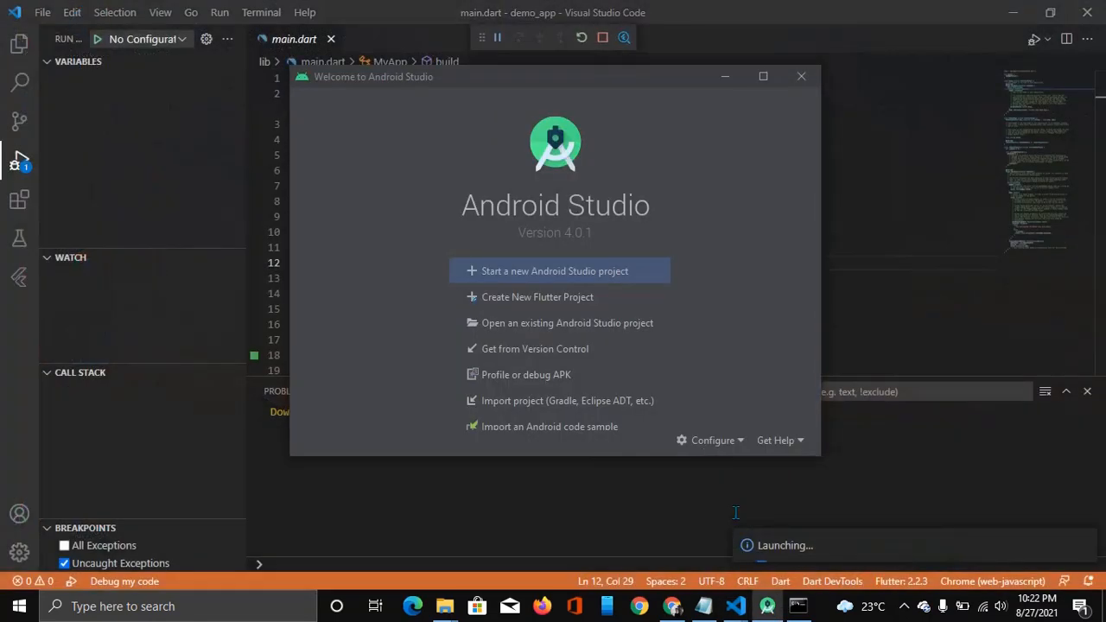
left_click(800, 78)
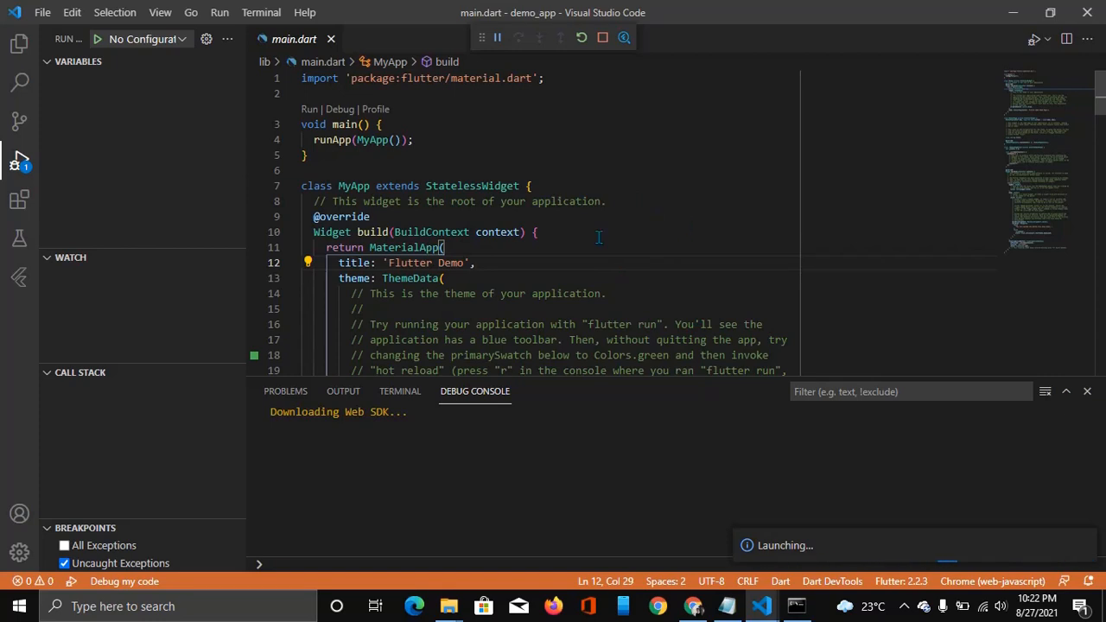
scroll(598, 236, "down", 1)
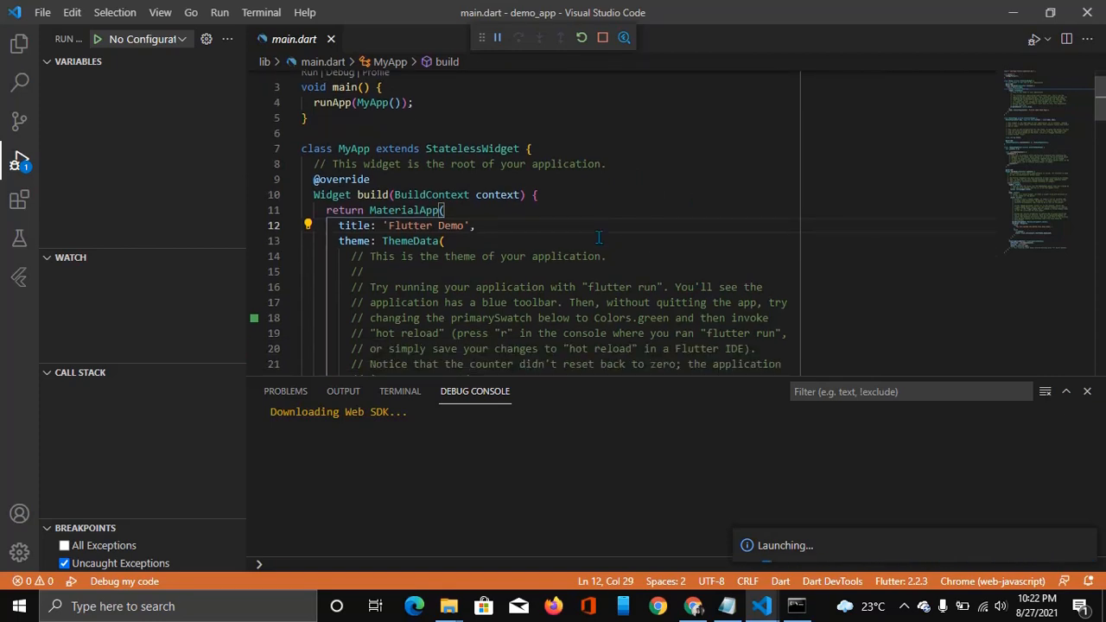
scroll(599, 236, "down", 2)
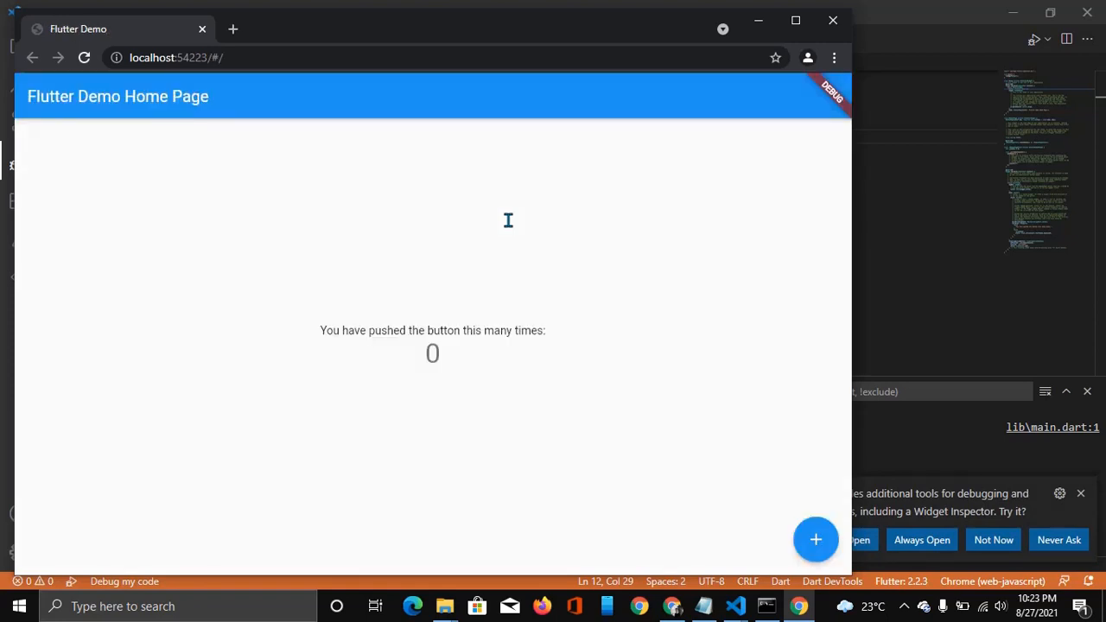
- Maximize the running Flutter demo in Chrome, test its counter by incrementing it repeatedly, and close the browser window
left_click(795, 20)
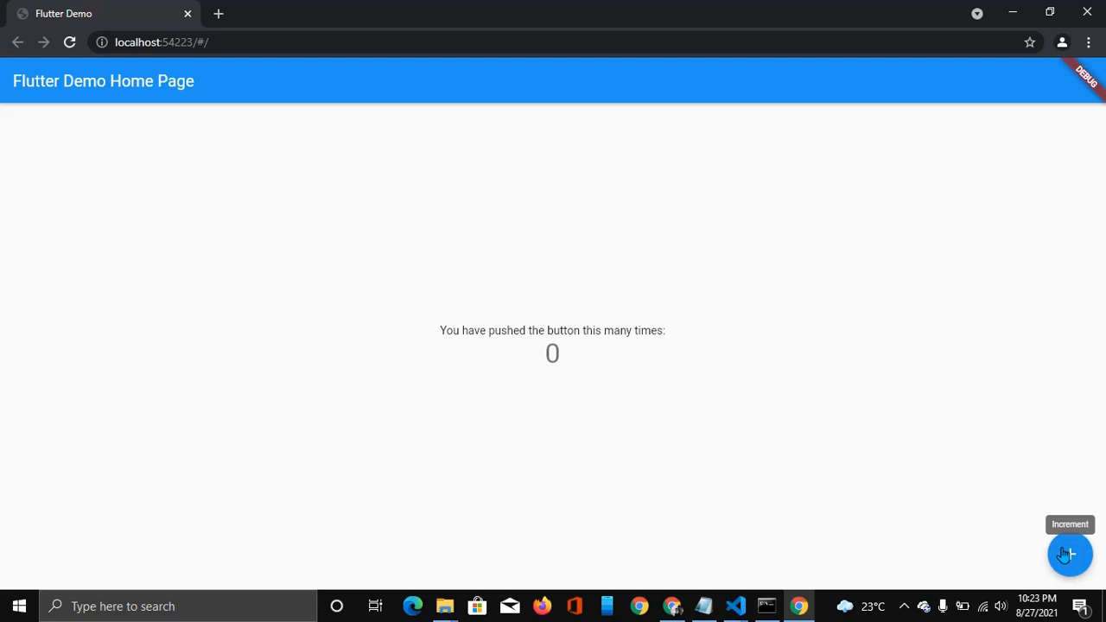
left_click(1064, 553)
left_click(1064, 554)
left_click(1064, 554)
left_click(1064, 554)
left_click(1064, 554)
left_click(1064, 553)
left_click(1064, 553)
left_click(1080, 561)
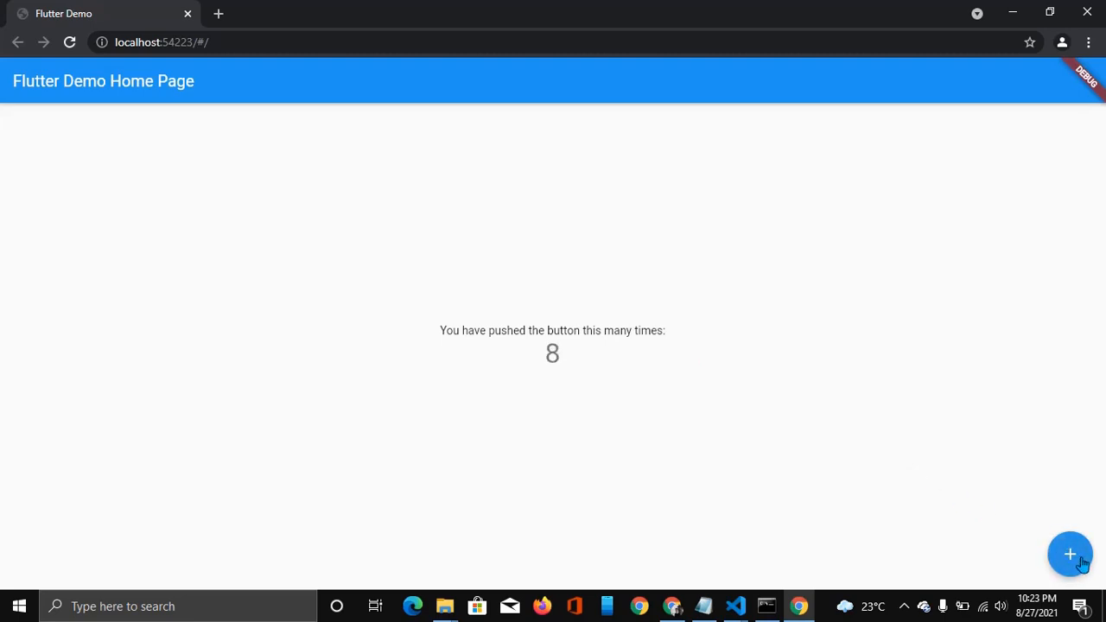
left_click(1081, 561)
left_click(1082, 562)
left_click(1068, 558)
left_click(1068, 558)
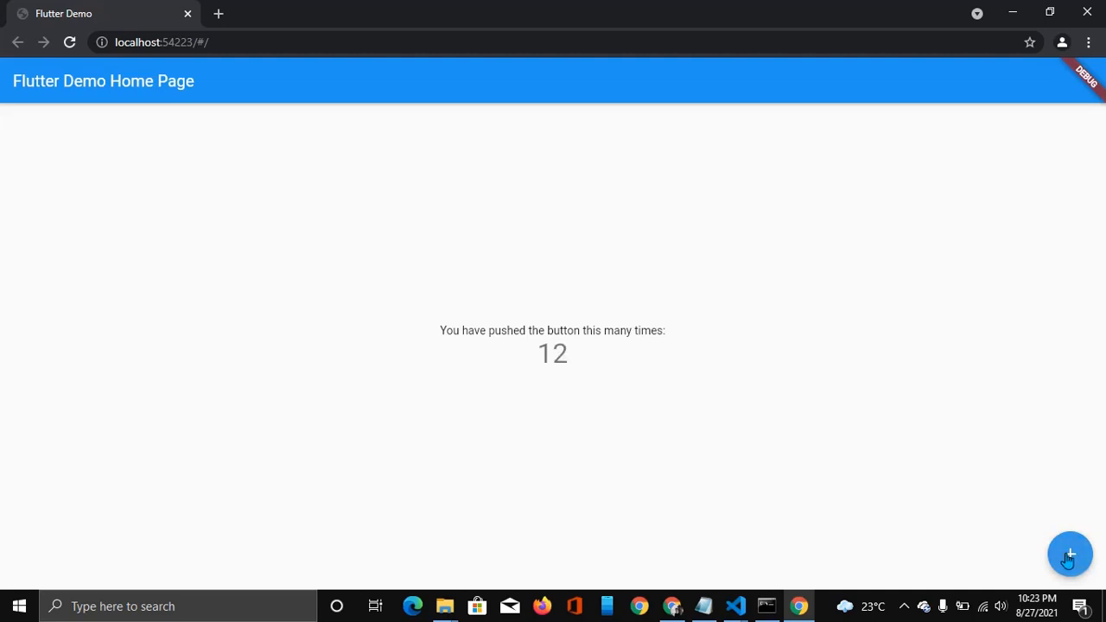
left_click(1067, 558)
left_click(1069, 556)
left_click(1069, 557)
left_click(1069, 556)
left_click(1085, 13)
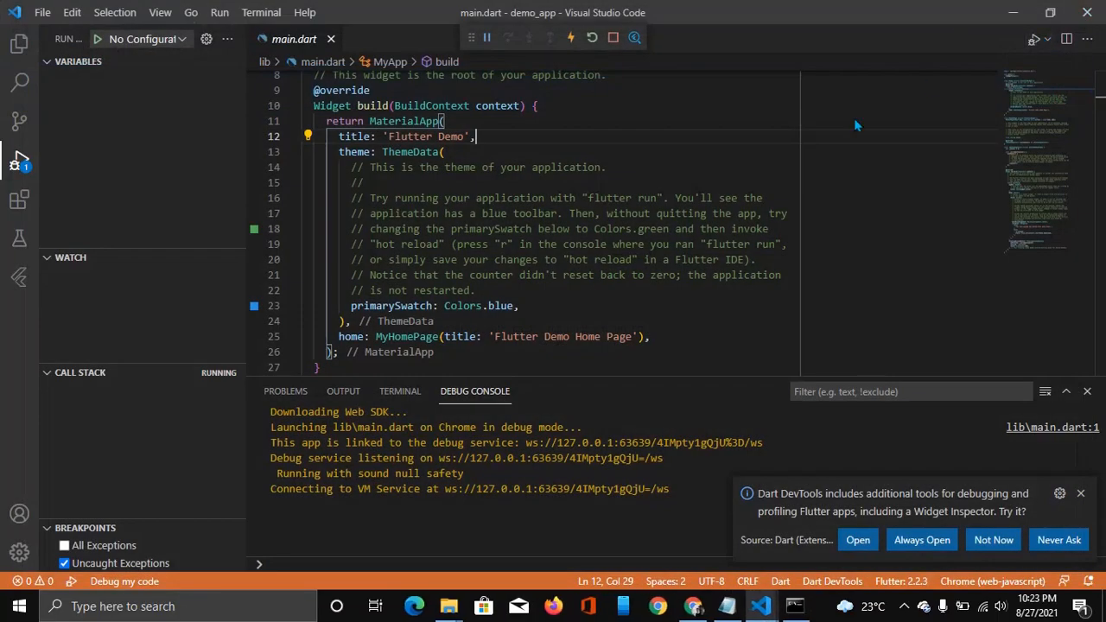